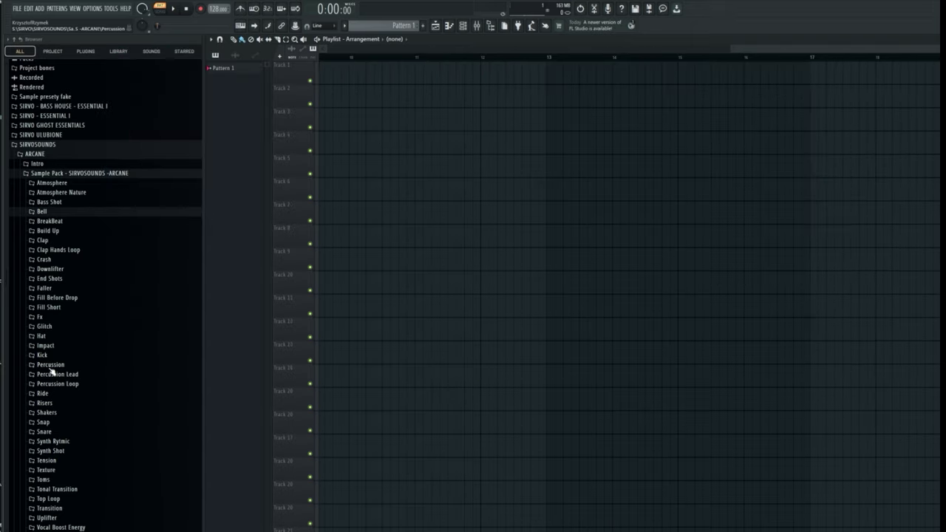
Step: Open the Vocal LFO folder in the Arcane sample pack and audition several samples, including numbers 03, 18 and 17
{"action": "scroll", "coordinate": [45, 366], "scroll_direction": "down", "scroll_amount": 5}
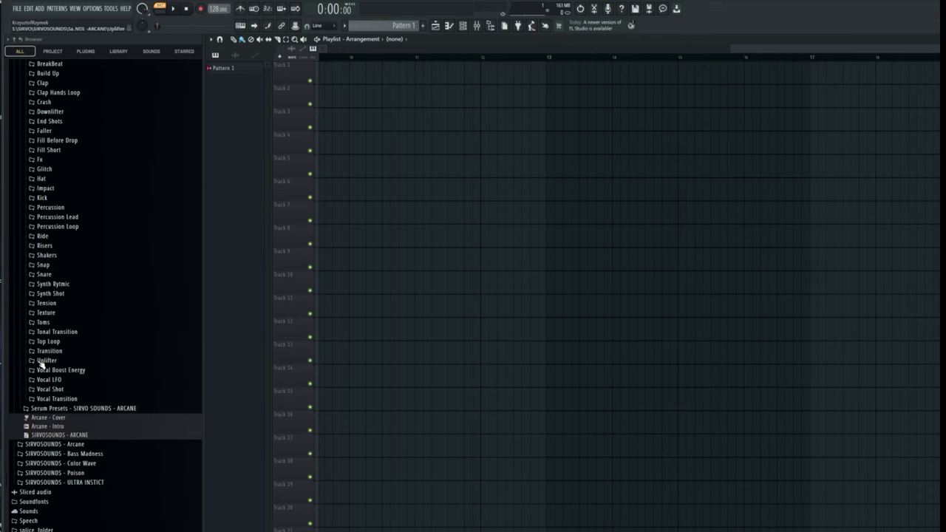
{"action": "left_click", "coordinate": [65, 382]}
{"action": "left_click", "coordinate": [85, 407]}
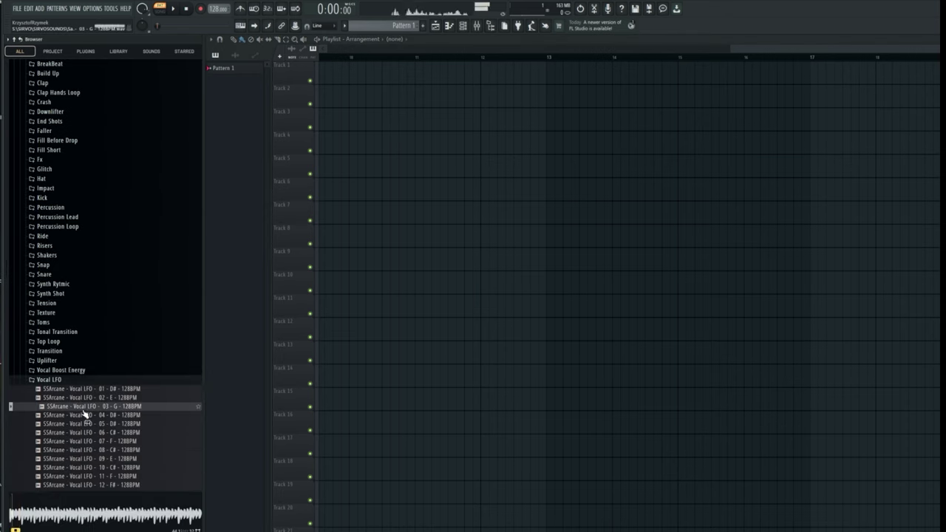
{"action": "scroll", "coordinate": [76, 351], "scroll_direction": "down", "scroll_amount": 3}
{"action": "left_click", "coordinate": [84, 345]}
{"action": "scroll", "coordinate": [78, 336], "scroll_direction": "down", "scroll_amount": 3}
{"action": "left_click", "coordinate": [74, 328]}
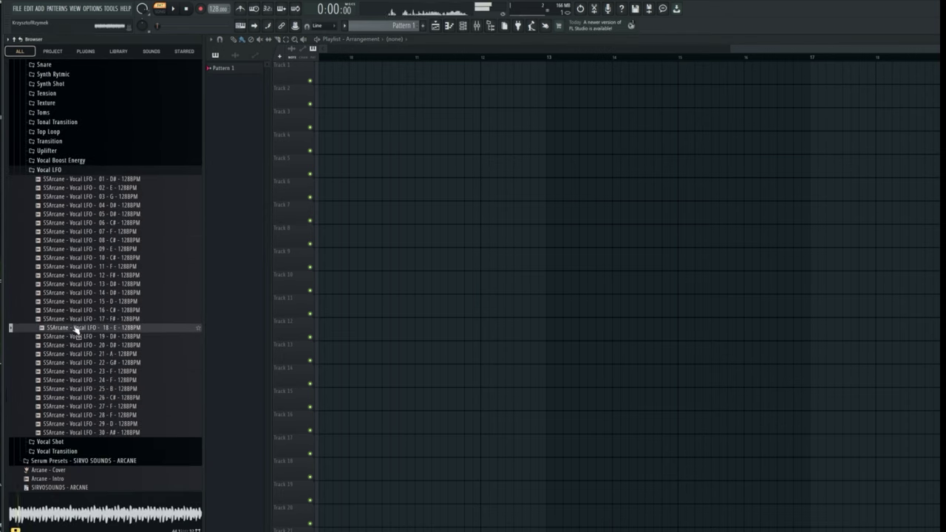
{"action": "left_click", "coordinate": [79, 319]}
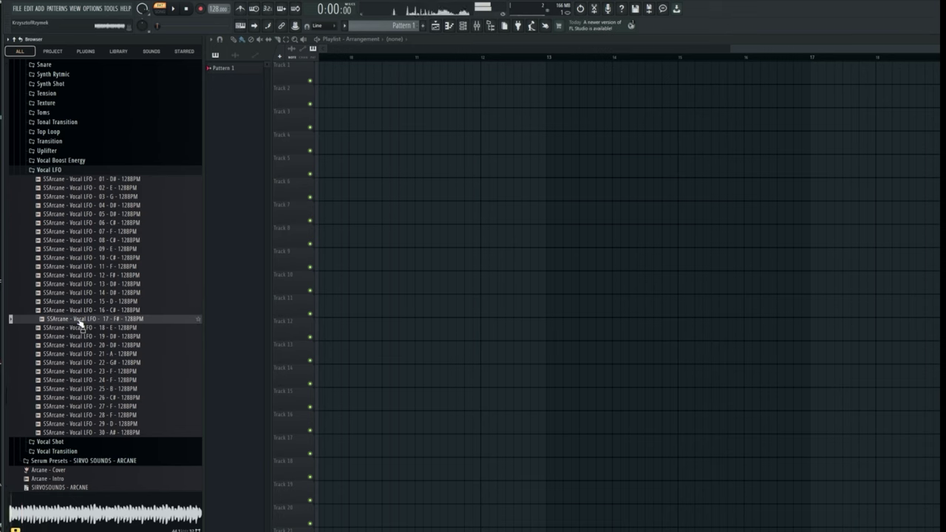
Step: Load the Vocal LFO 17 - F# sample into the Sampler channel and set its root note to F#5
{"action": "left_click", "coordinate": [473, 26]}
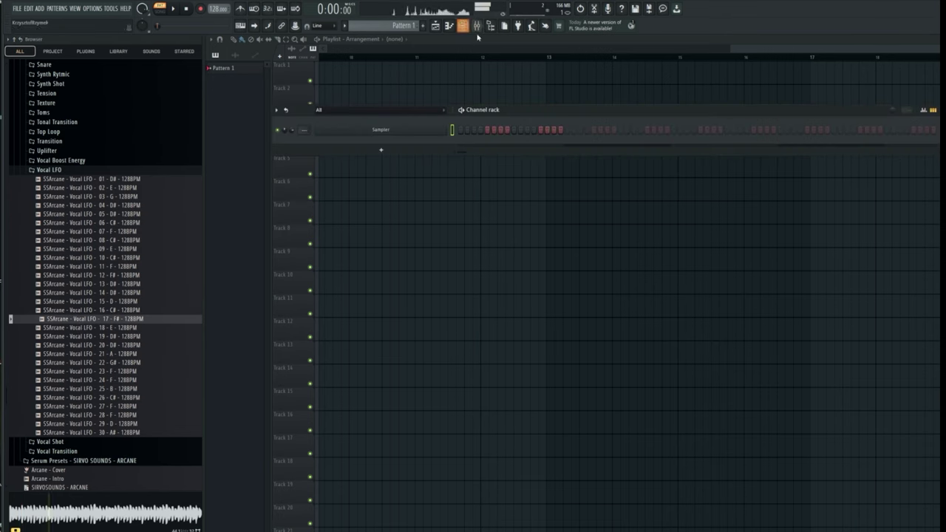
{"action": "left_click_drag", "start_coordinate": [122, 320], "coordinate": [381, 130]}
{"action": "left_click", "coordinate": [381, 130]}
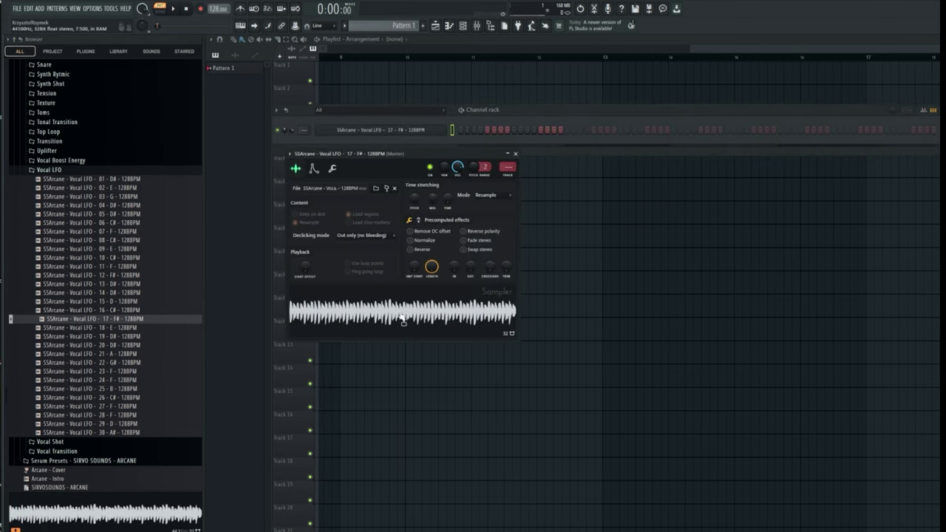
{"action": "left_click", "coordinate": [314, 170]}
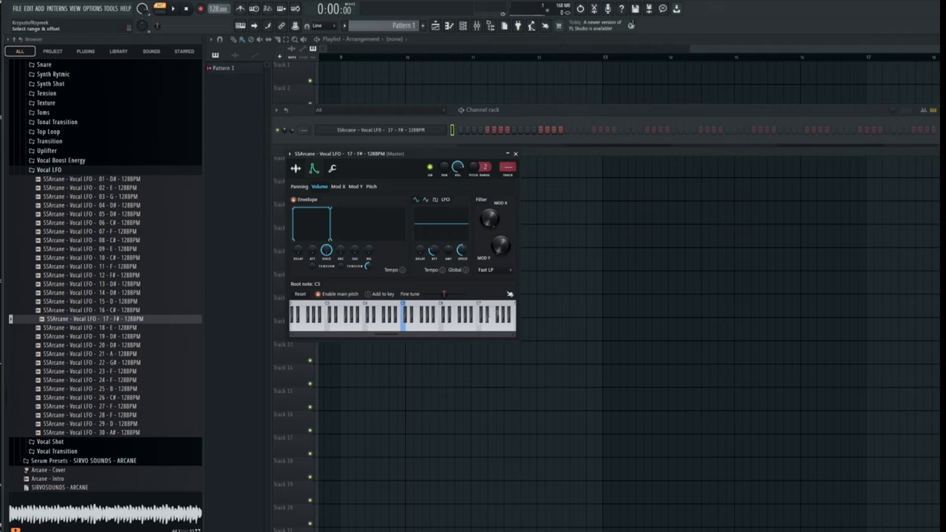
Step: Set the piano roll's scale highlighting to G# Minor Natural (Aeolian) for the vocal channel
{"action": "left_click", "coordinate": [449, 26]}
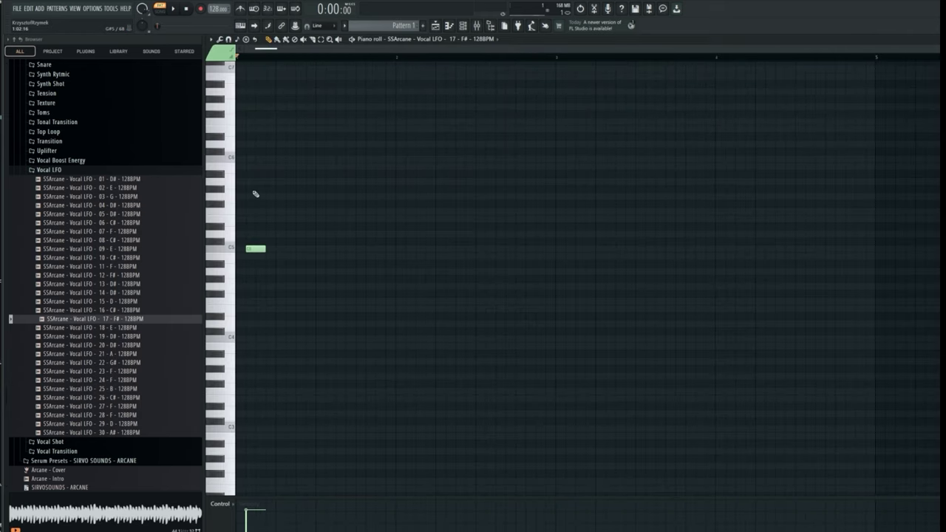
{"action": "left_click", "coordinate": [211, 40]}
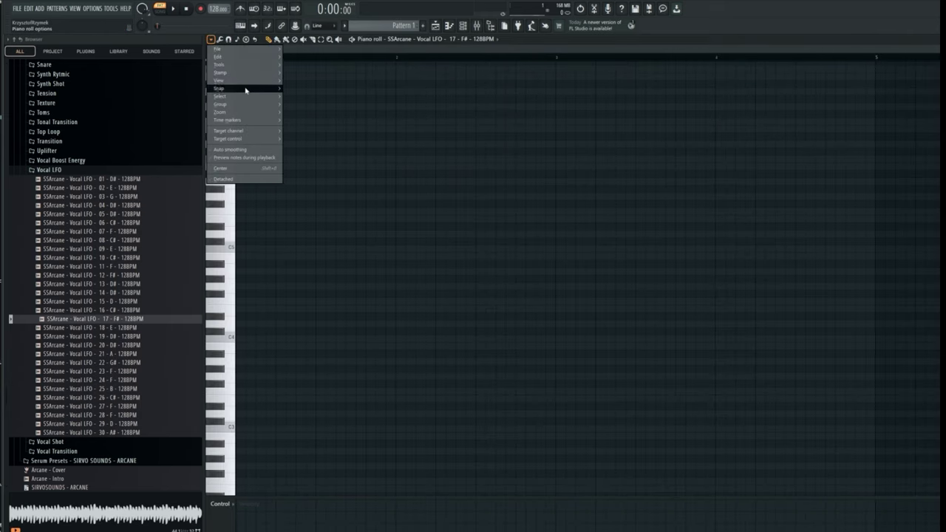
{"action": "mouse_move", "coordinate": [247, 98]}
{"action": "mouse_move", "coordinate": [268, 83]}
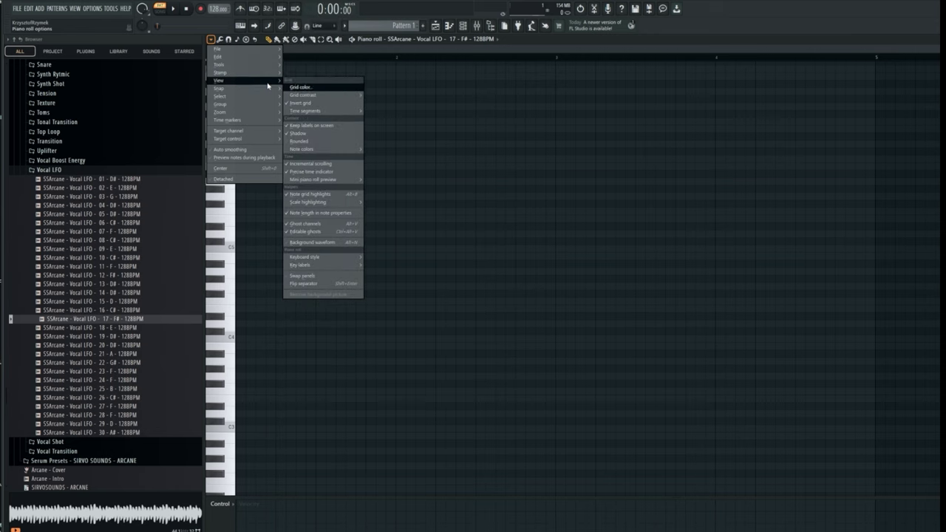
{"action": "mouse_move", "coordinate": [328, 203]}
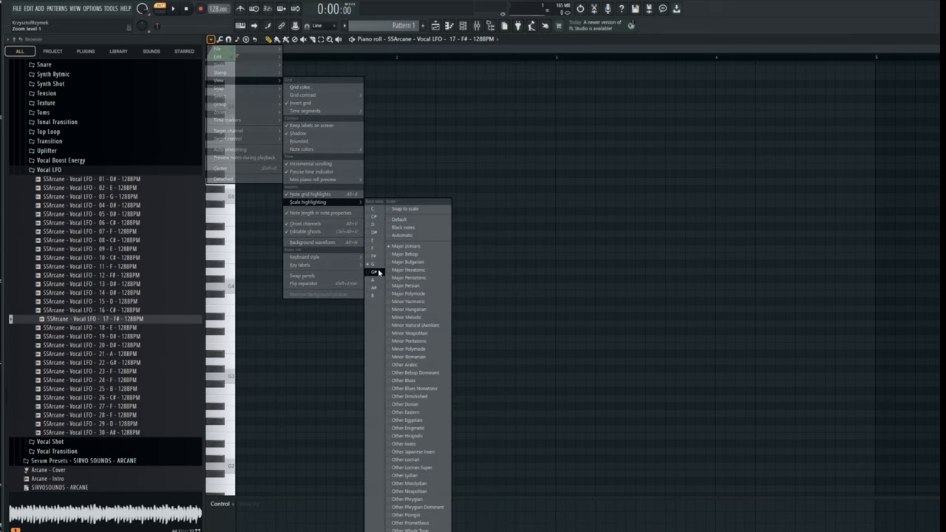
{"action": "left_click", "coordinate": [427, 326]}
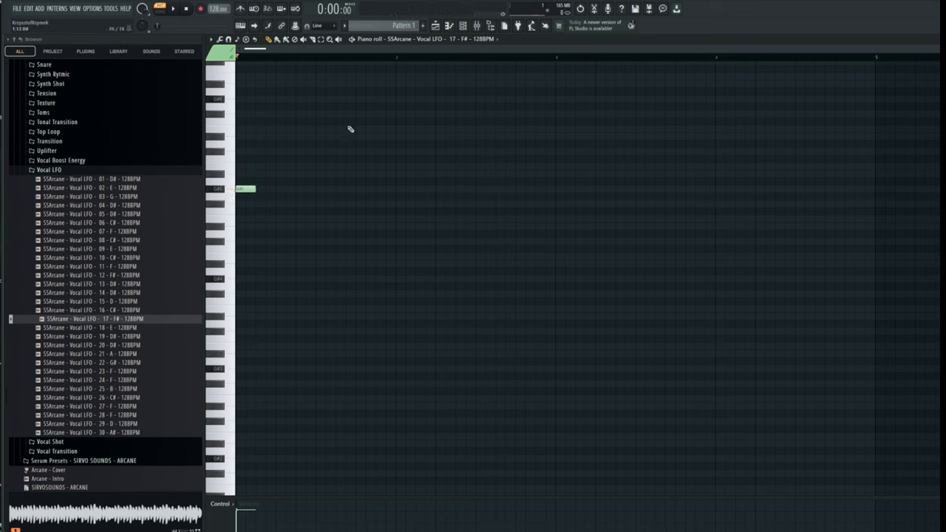
Step: Set the vocal sampler's time stretching mode to Stretch
{"action": "left_click", "coordinate": [462, 26]}
{"action": "left_click", "coordinate": [434, 130]}
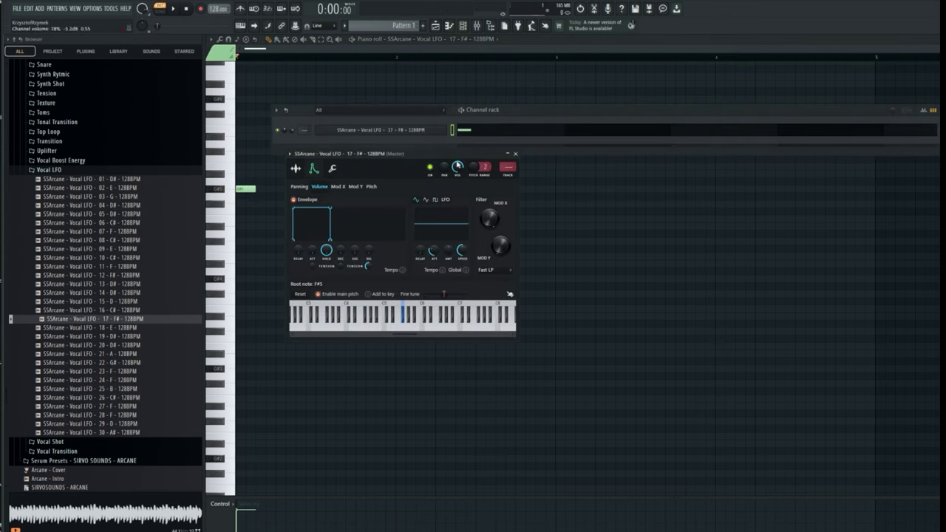
{"action": "left_click", "coordinate": [296, 168]}
{"action": "left_click", "coordinate": [501, 199]}
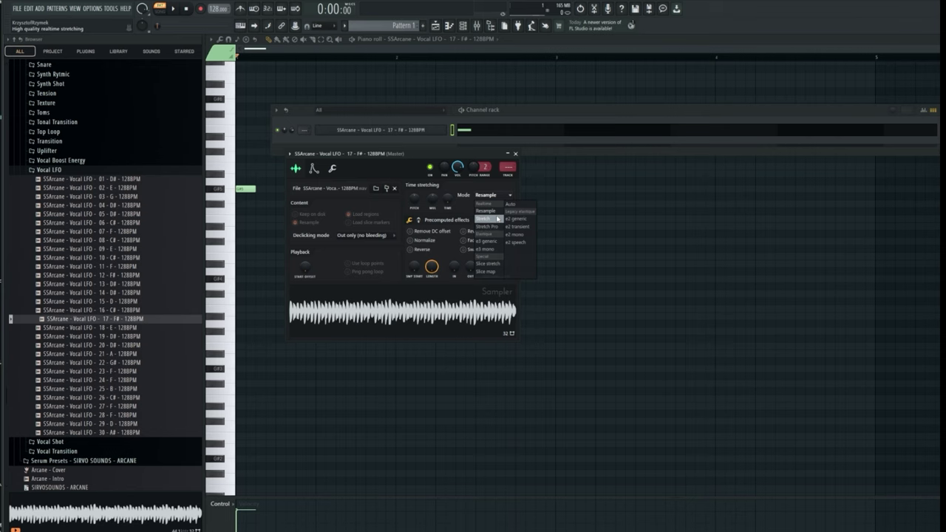
{"action": "left_click", "coordinate": [496, 220]}
{"action": "left_click", "coordinate": [537, 224]}
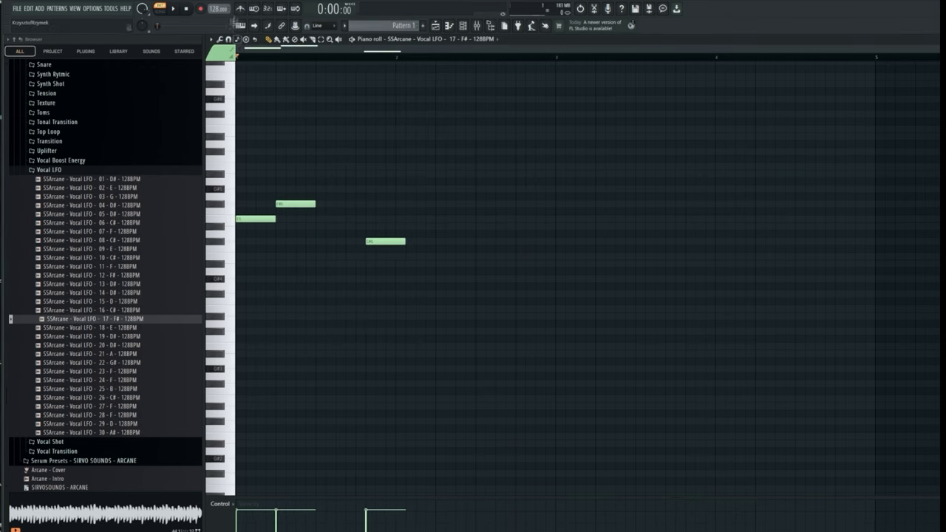
Step: Write the melody's opening with a long E5 note and short slide notes on F#5, G#5 and C#5, and play it back
{"action": "left_click_drag", "start_coordinate": [296, 204], "coordinate": [316, 204]}
{"action": "left_click", "coordinate": [231, 56]}
{"action": "right_click", "coordinate": [301, 204]}
{"action": "left_click", "coordinate": [299, 204]}
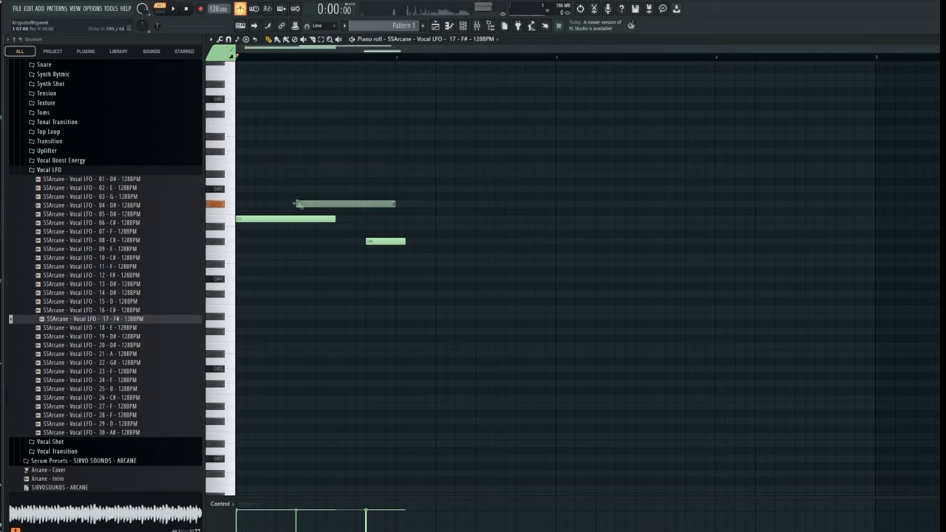
{"action": "key", "text": "space"}
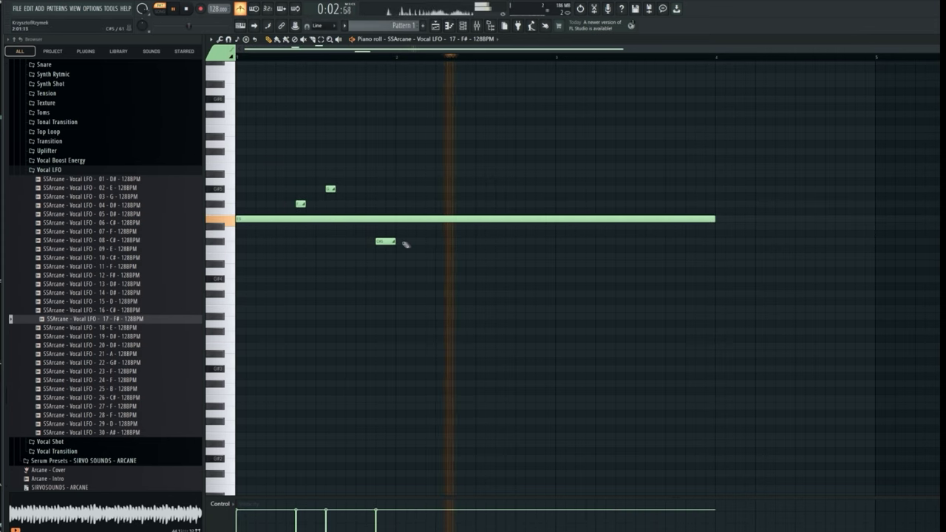
{"action": "key", "text": "space"}
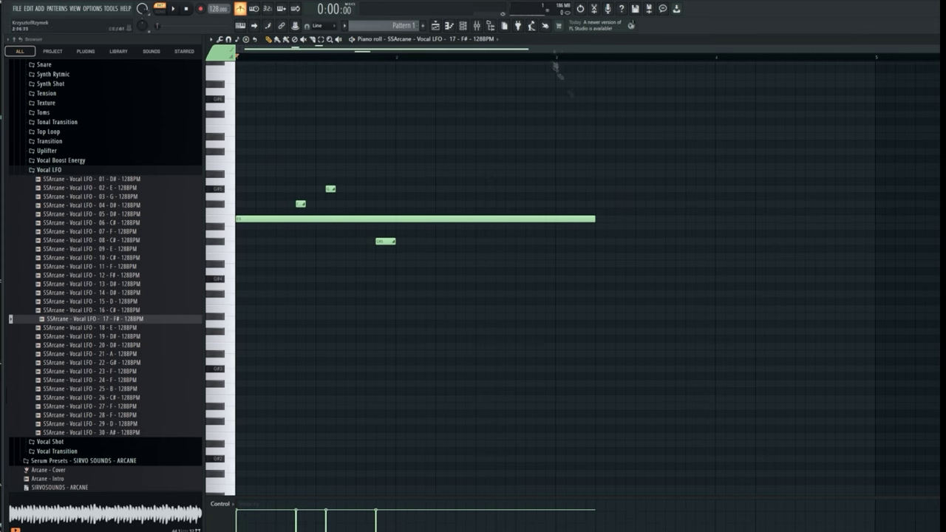
Step: Extend the melody through bars 3 and 4 with another long E5 note and slide notes on D#5, E5 and C#5
{"action": "left_click_drag", "start_coordinate": [594, 219], "coordinate": [874, 221]}
{"action": "key", "text": "space"}
{"action": "key", "text": "space"}
{"action": "left_click", "coordinate": [699, 243]}
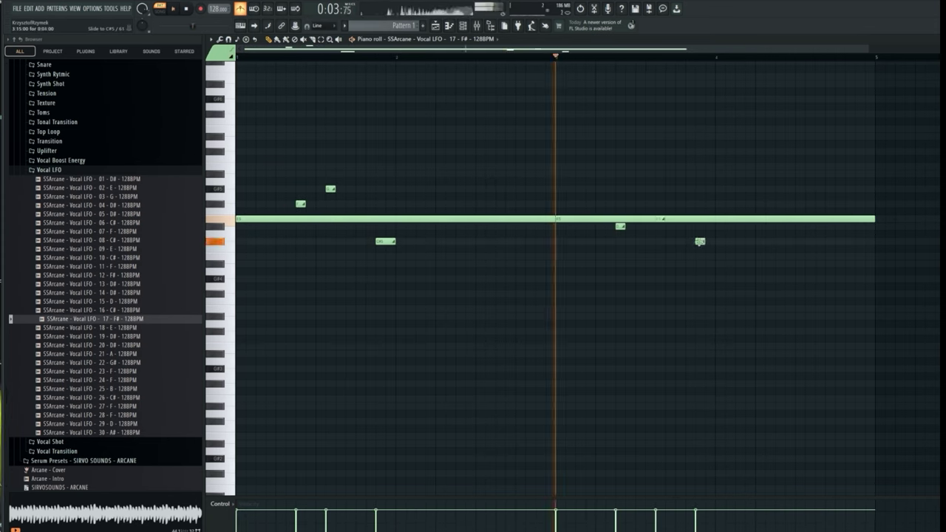
{"action": "mouse_move", "coordinate": [700, 243]}
{"action": "left_mouse_down"}
{"action": "mouse_move", "coordinate": [838, 243]}
{"action": "mouse_move", "coordinate": [714, 243]}
{"action": "left_mouse_up"}
{"action": "key", "text": "space"}
{"action": "key", "text": "space"}
{"action": "key", "text": "space"}
Step: Select the whole four-bar melody and duplicate it directly after the original
{"action": "scroll", "coordinate": [767, 249], "scroll_direction": "down", "scroll_amount": 1}
{"action": "left_click_drag", "start_coordinate": [238, 134], "coordinate": [855, 341]}
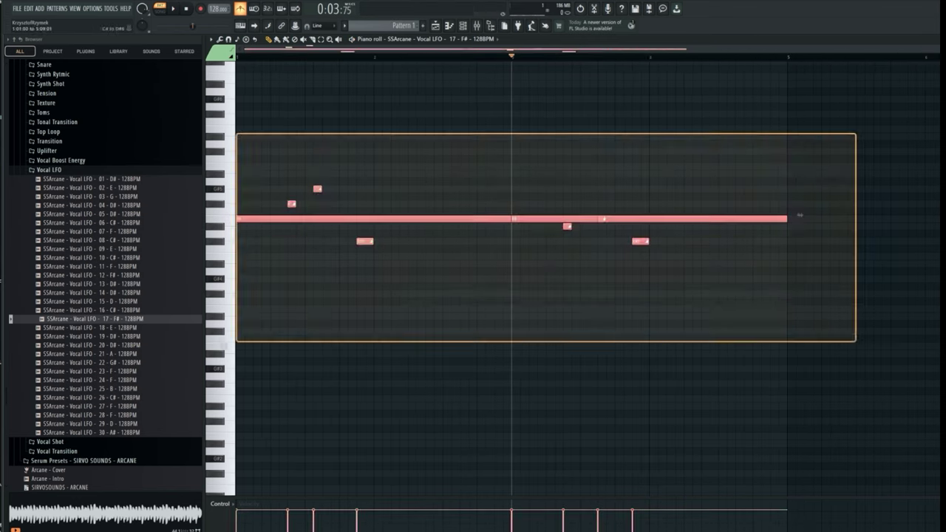
{"action": "key", "text": "ctrl+b"}
{"action": "key", "text": "ctrl+d"}
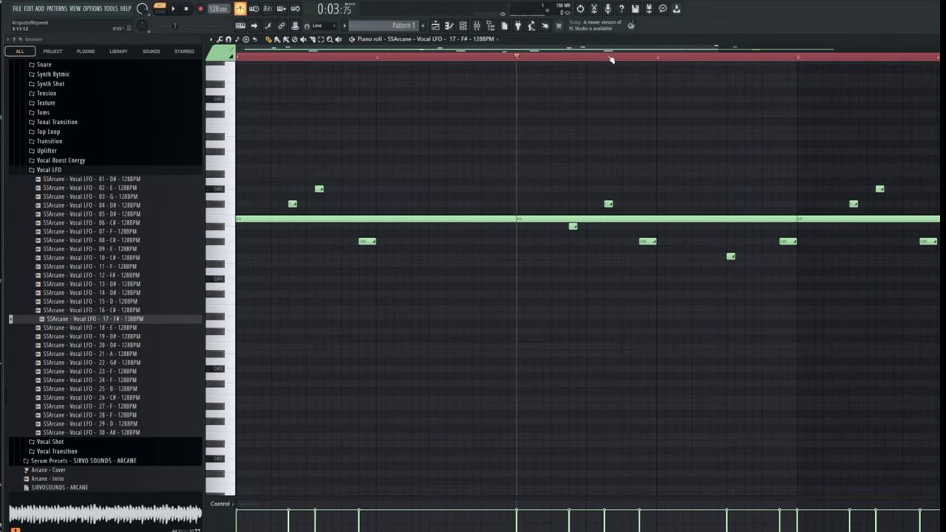
Step: Play through the eight-bar melody and add a slide note to E5 in the middle of bar 8
{"action": "key", "text": "space"}
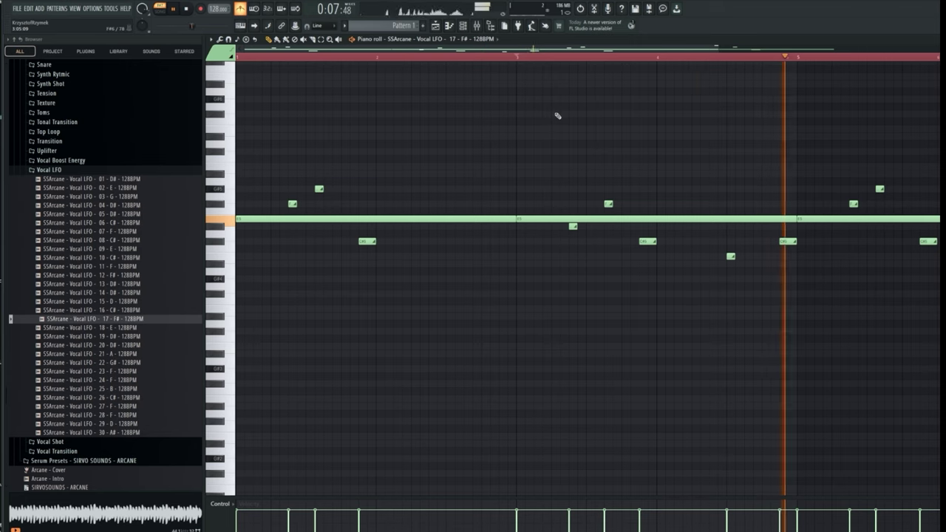
{"action": "scroll", "coordinate": [706, 50], "scroll_direction": "down", "scroll_amount": 2}
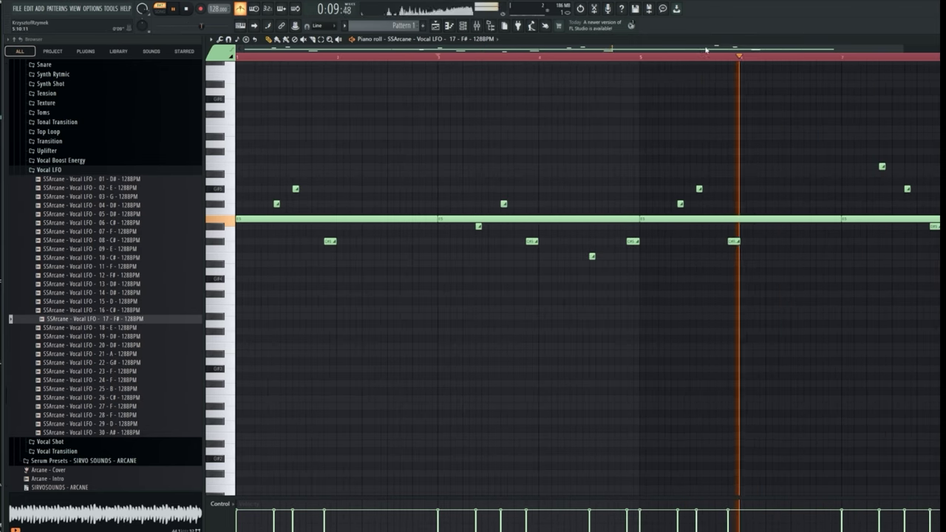
{"action": "left_click_drag", "start_coordinate": [706, 50], "coordinate": [778, 56]}
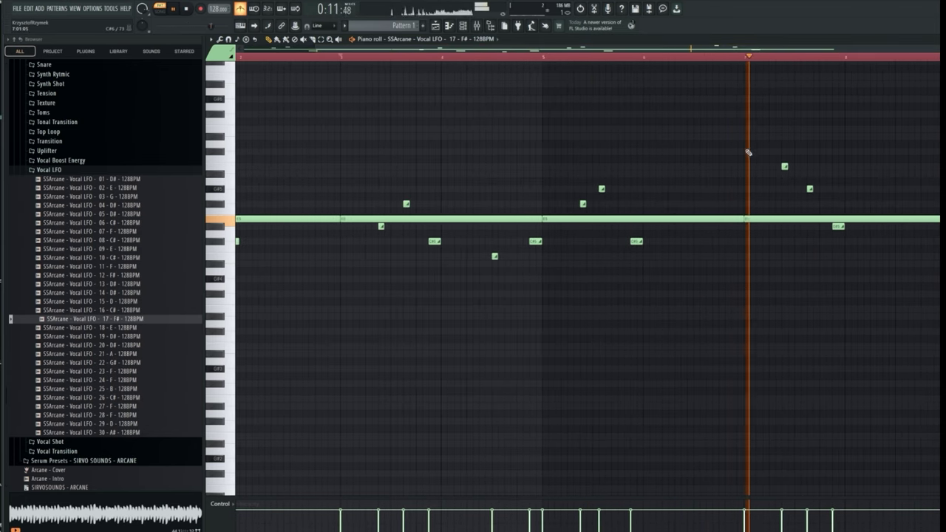
{"action": "left_click", "coordinate": [899, 226]}
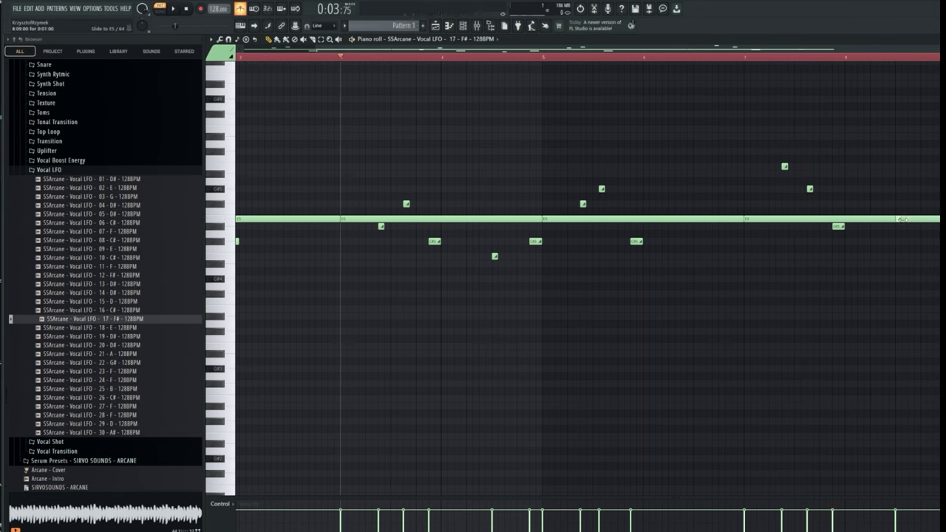
{"action": "scroll", "coordinate": [768, 60], "scroll_direction": "down", "scroll_amount": 2}
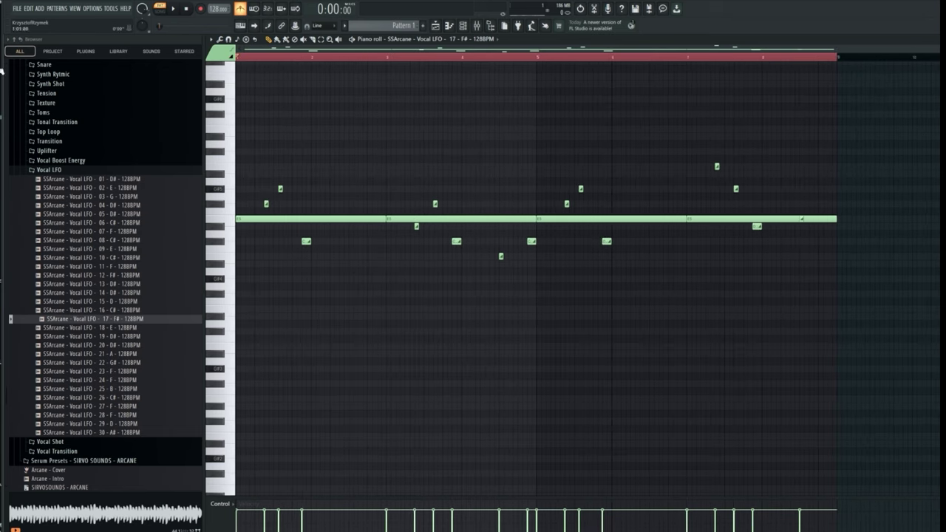
Step: Place Pattern 1 in the playlist on Track 5, starting at bar 17
{"action": "left_click", "coordinate": [436, 27]}
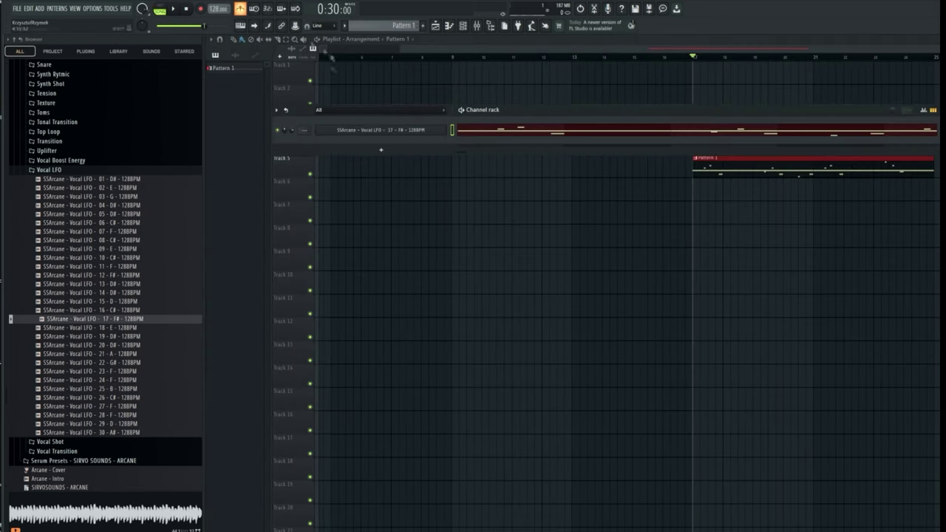
{"action": "key", "text": "space"}
{"action": "key", "text": "space"}
Step: Route the vocal sampler channel to a free mixer track
{"action": "left_click", "coordinate": [422, 133]}
{"action": "left_click", "coordinate": [290, 155]}
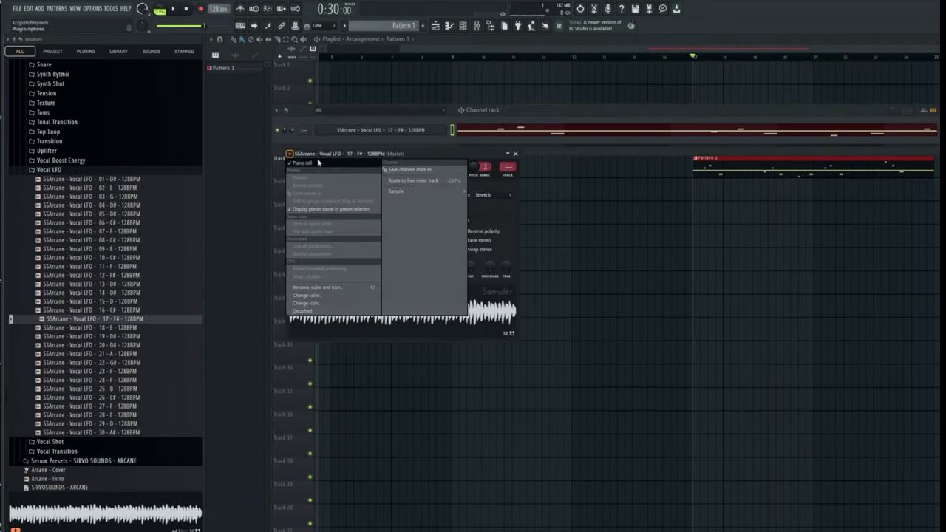
{"action": "left_click", "coordinate": [434, 183]}
{"action": "key", "text": "space"}
{"action": "key", "text": "space"}
Step: Insert GClip in effect slot 3 of the vocal's mixer track and set its gain to 6.4 dB
{"action": "left_click", "coordinate": [795, 316]}
{"action": "mouse_move", "coordinate": [850, 327]}
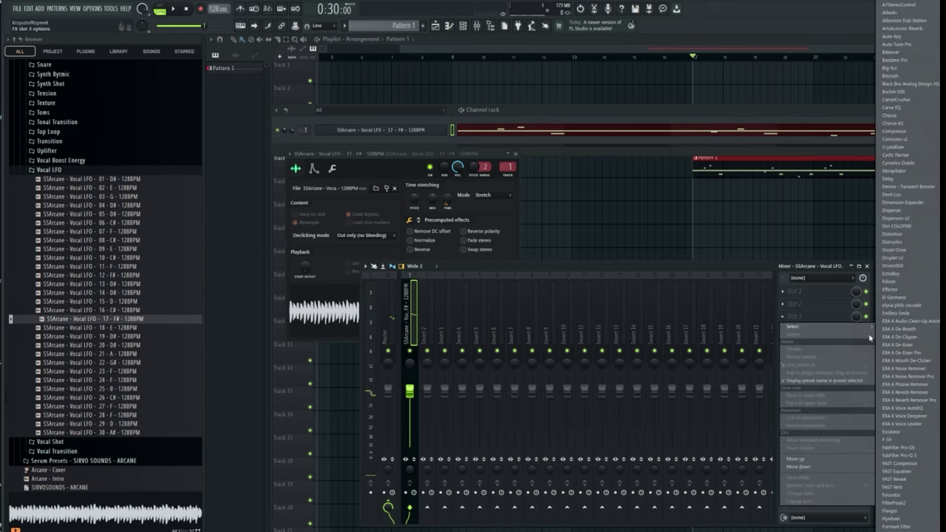
{"action": "left_click", "coordinate": [922, 285]}
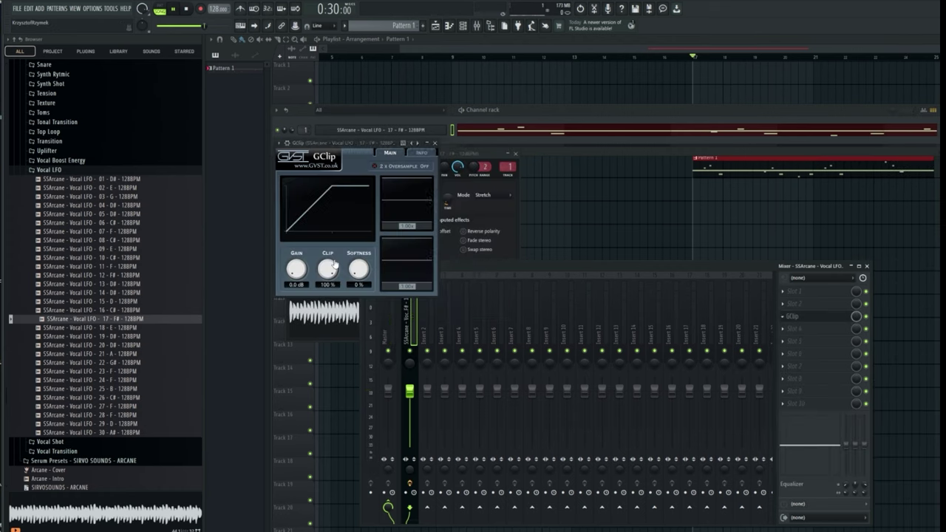
{"action": "key", "text": "space"}
{"action": "left_click_drag", "start_coordinate": [298, 270], "coordinate": [309, 255]}
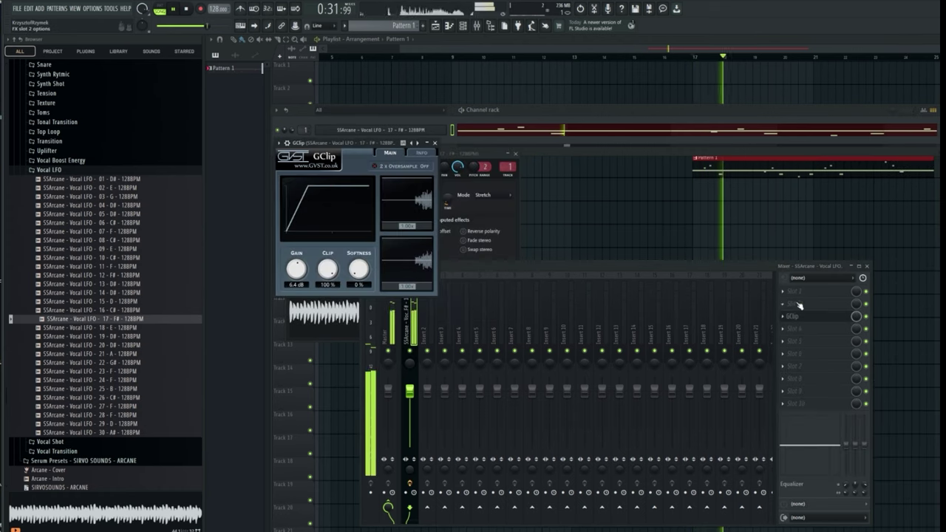
Step: Move GClip to effect slot 8, then load Cymatics Diablo in slot 3 and adjust its sound
{"action": "left_click_drag", "start_coordinate": [794, 315], "coordinate": [811, 378]}
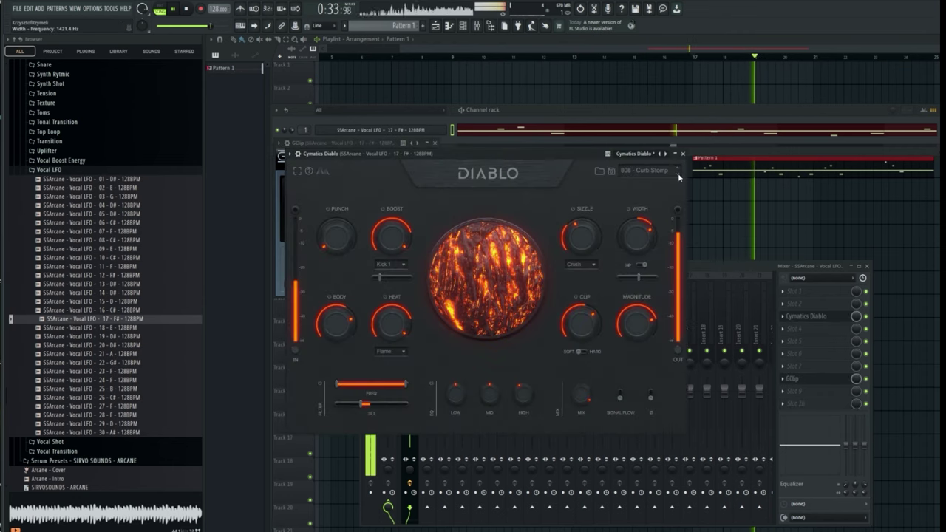
{"action": "left_click", "coordinate": [679, 175]}
{"action": "left_click_drag", "start_coordinate": [628, 299], "coordinate": [629, 348]}
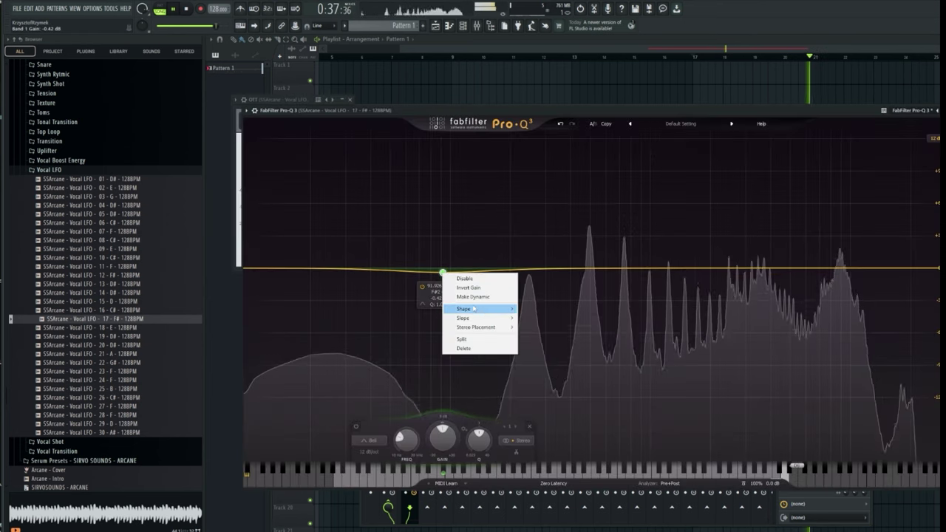
Step: Change band 1 in FabFilter Pro-Q 3 to a 36 dB/oct low cut and raise its cutoff frequency
{"action": "mouse_move", "coordinate": [490, 310]}
{"action": "left_click", "coordinate": [536, 325]}
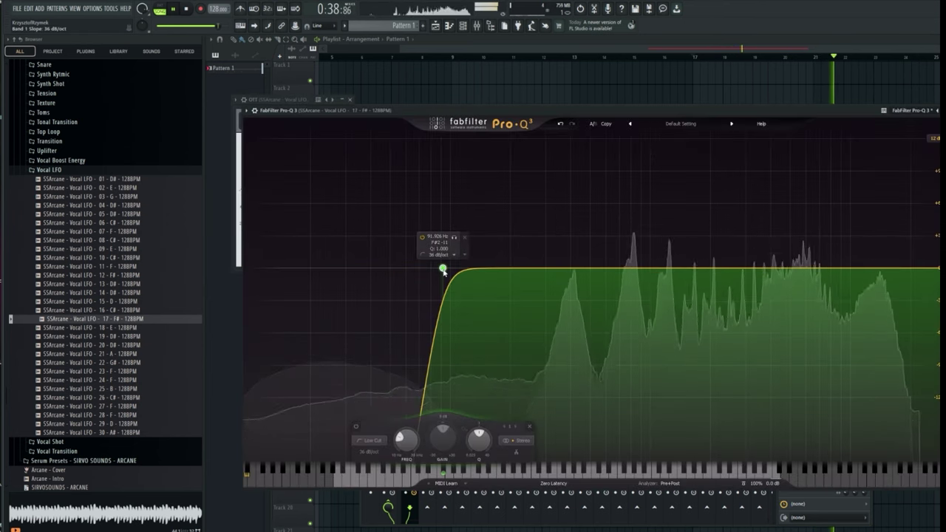
{"action": "left_click_drag", "start_coordinate": [442, 269], "coordinate": [497, 323]}
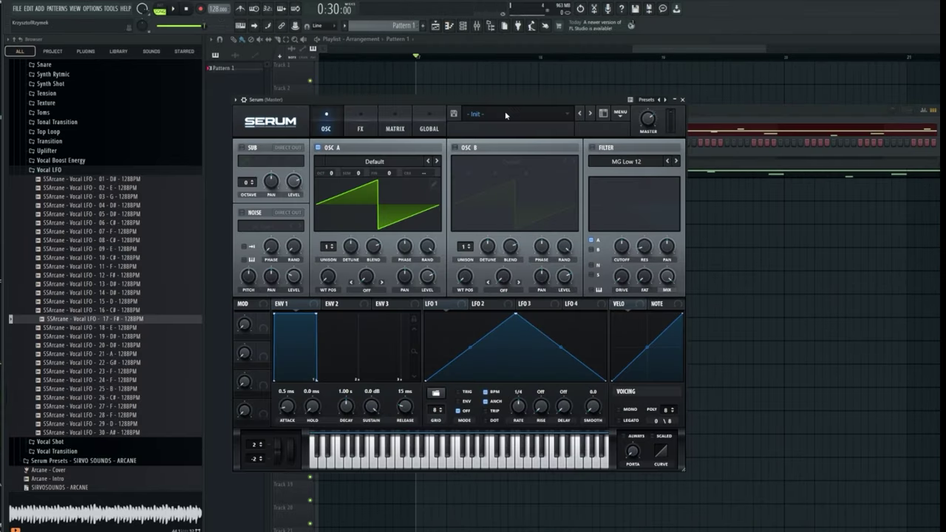
Step: Load the Serum preset ARCANE - Bass Pluck - 04 from the SIRVOSOUNDS - ARCANE bank after auditioning the preceding bass plucks
{"action": "left_click", "coordinate": [505, 115]}
{"action": "mouse_move", "coordinate": [513, 127]}
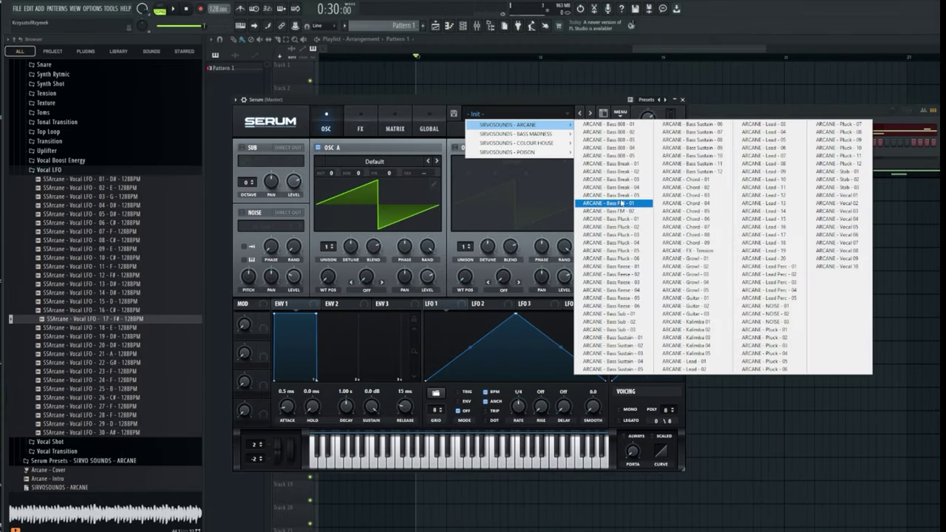
{"action": "left_click", "coordinate": [612, 219]}
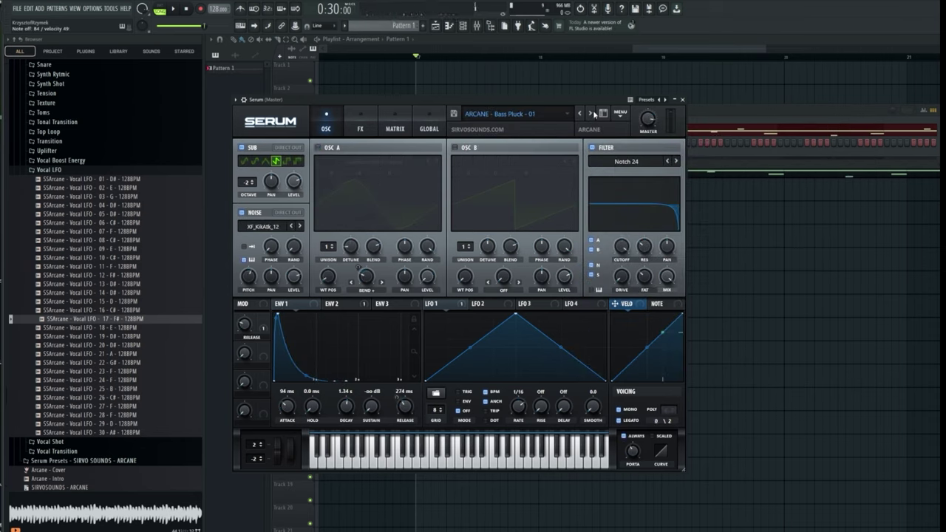
{"action": "left_click", "coordinate": [591, 114]}
{"action": "left_click", "coordinate": [591, 114]}
{"action": "left_click", "coordinate": [591, 114]}
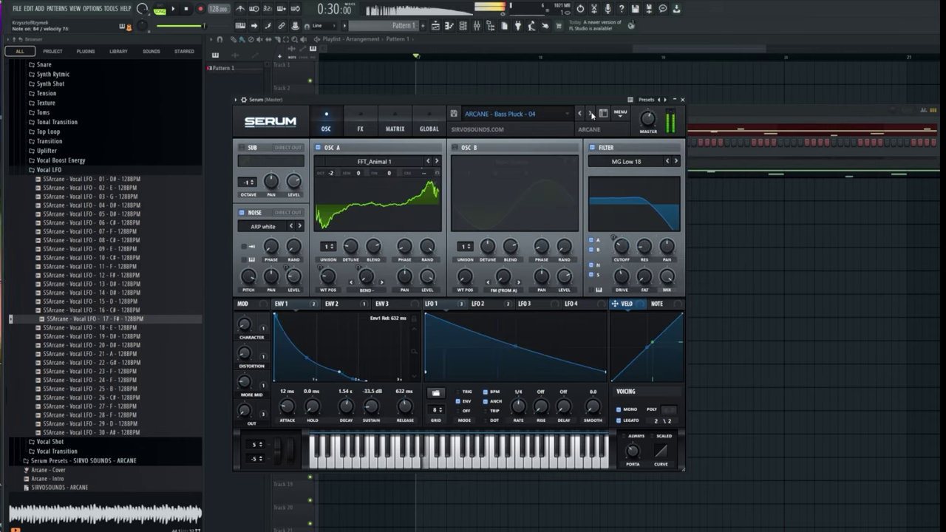
Step: Draw a rhythmic bass riff on C#5 in bar 1 of Serum's piano roll and continue it at varied pitches through bar 4
{"action": "left_click", "coordinate": [449, 27]}
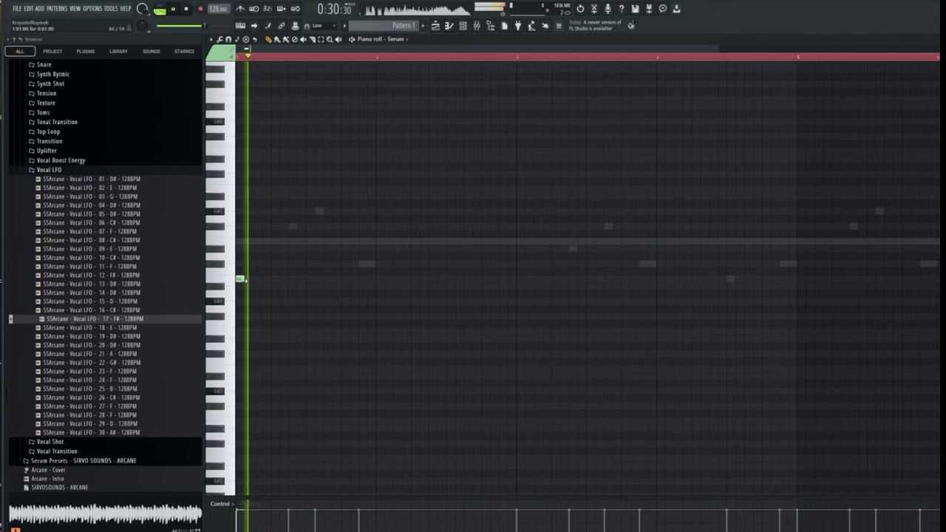
{"action": "left_click_drag", "start_coordinate": [244, 280], "coordinate": [262, 309]}
{"action": "scroll", "coordinate": [340, 61], "scroll_direction": "up", "scroll_amount": 3}
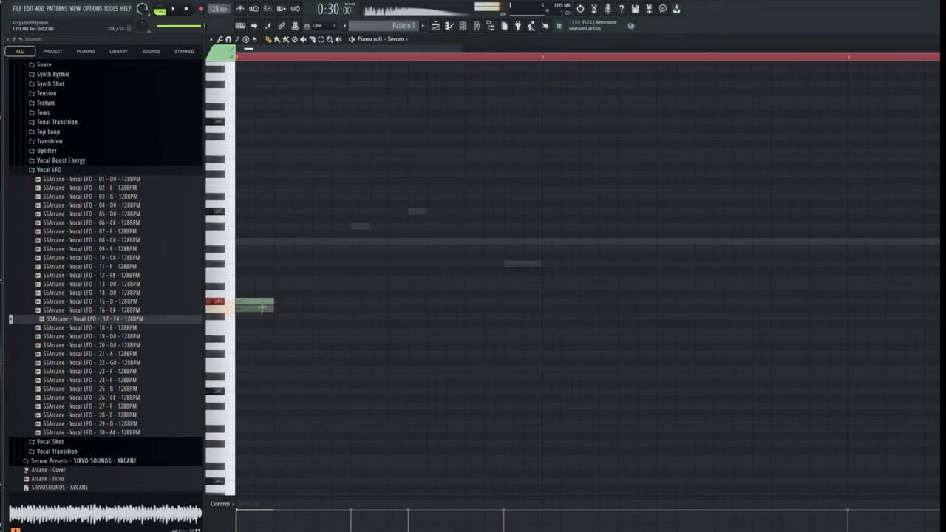
{"action": "left_click", "coordinate": [328, 332]}
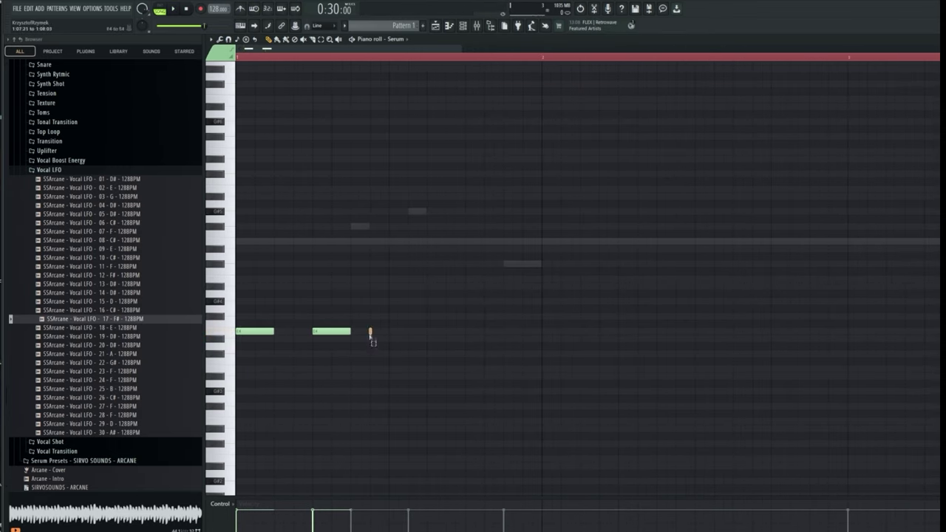
{"action": "left_click_drag", "start_coordinate": [257, 277], "coordinate": [257, 263]}
{"action": "left_click", "coordinate": [368, 272], "text": "ctrl"}
{"action": "key", "text": "space"}
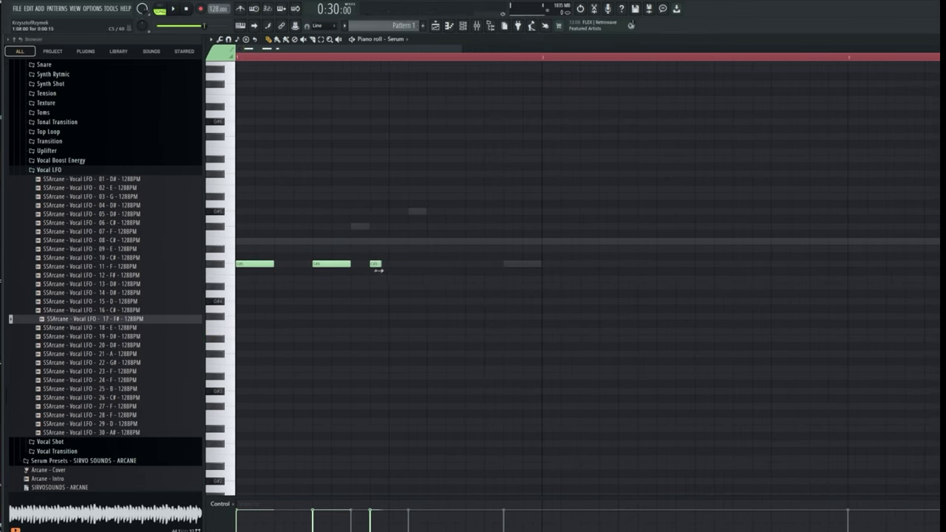
{"action": "left_click_drag", "start_coordinate": [377, 270], "coordinate": [373, 266]}
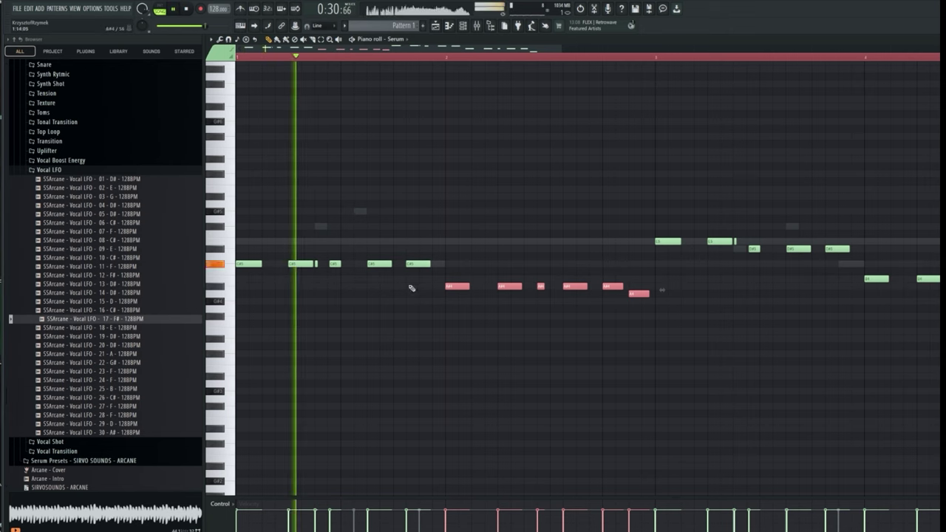
Step: Raise the bass notes in bar 2 by one semitone and raise the D#5 slide note in bar 3 of the vocal melody
{"action": "left_click_drag", "start_coordinate": [462, 286], "coordinate": [462, 278]}
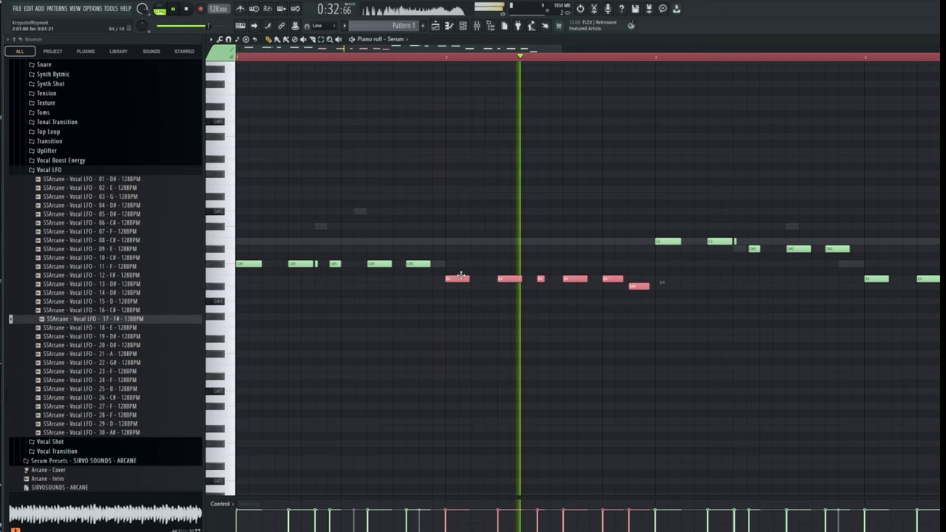
{"action": "left_click", "coordinate": [692, 320]}
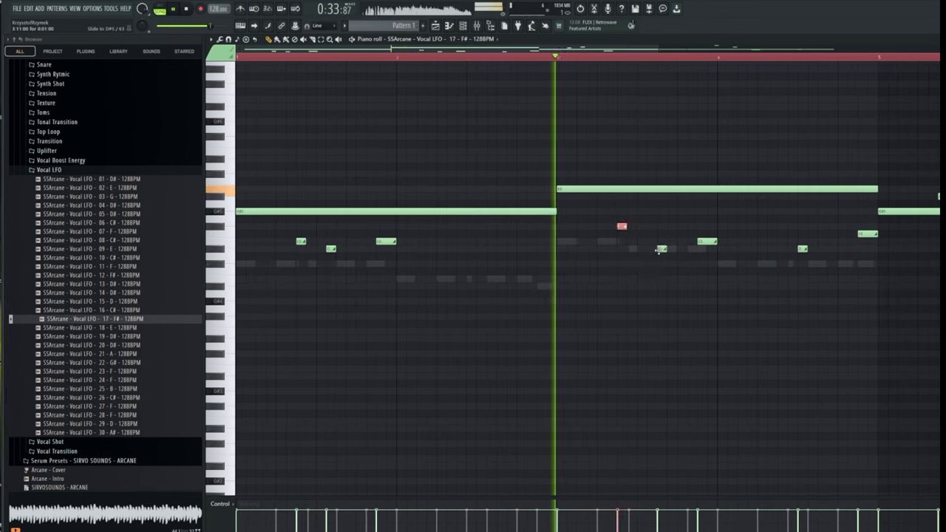
{"action": "left_click", "coordinate": [660, 239]}
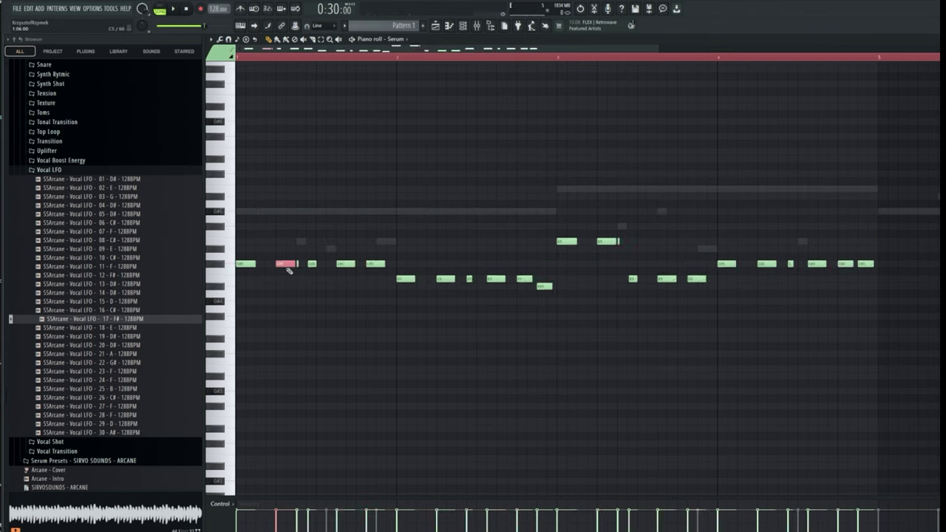
Step: Lower the bass notes by one octave, leaving the second note of bar 1 at C#5
{"action": "key", "text": "ctrl+Up"}
{"action": "key", "text": "ctrl+a"}
{"action": "key", "text": "ctrl+Down"}
{"action": "key", "text": "space"}
{"action": "key", "text": "space"}
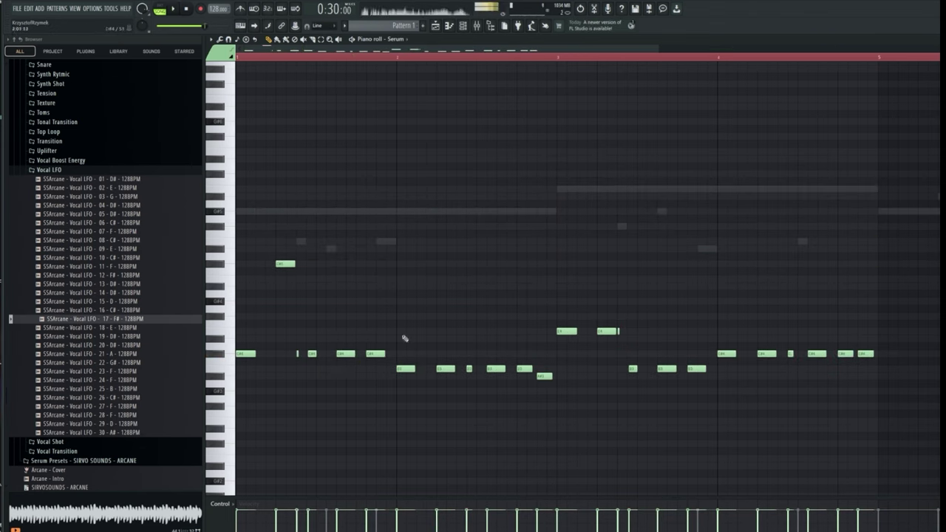
Step: Raise selected bass notes in bars 1, 2, 3 and 4 by an octave and duplicate the four-bar pattern from bar 5
{"action": "key", "text": "space"}
{"action": "key", "text": "ctrl+Up"}
{"action": "left_click_drag", "start_coordinate": [831, 350], "coordinate": [854, 376]}
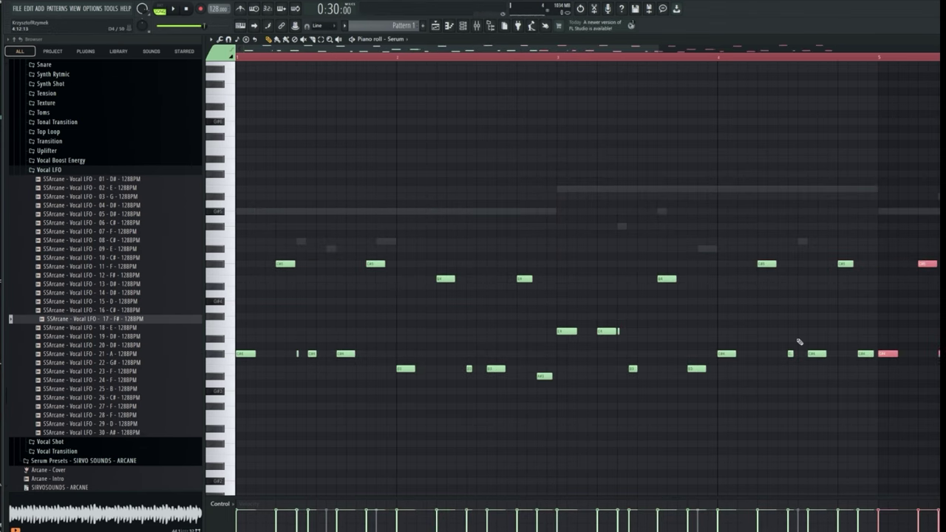
Step: Play the bass with the vocal and raise the vocal's last slide note in bar 8 to C#5
{"action": "key", "text": "space"}
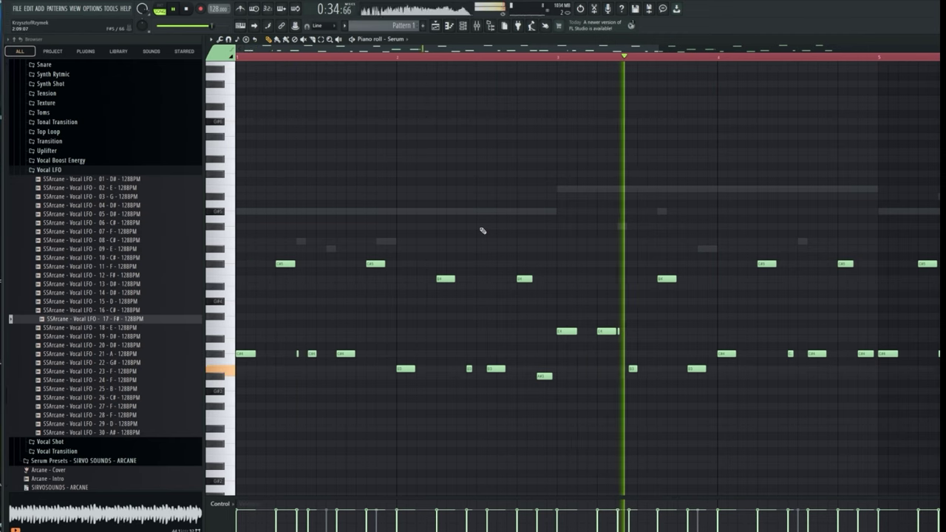
{"action": "key", "text": "space"}
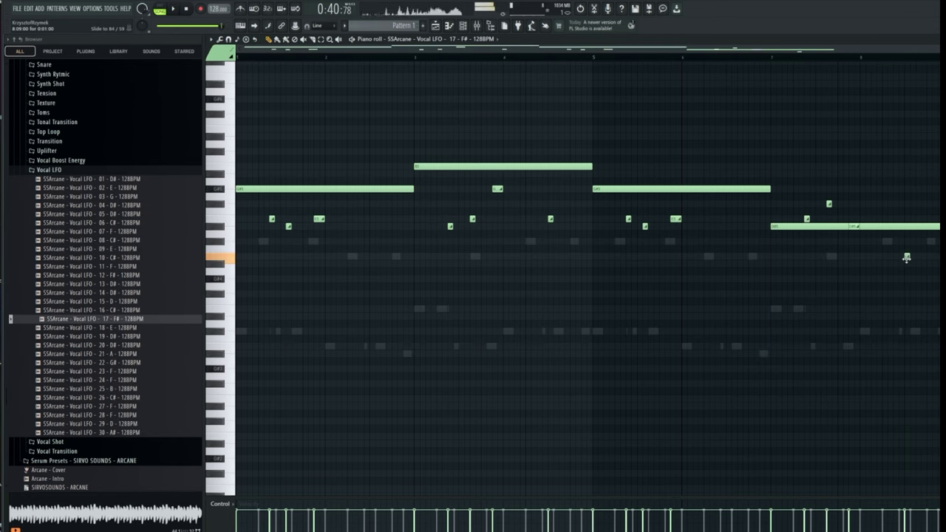
{"action": "left_click", "coordinate": [906, 242]}
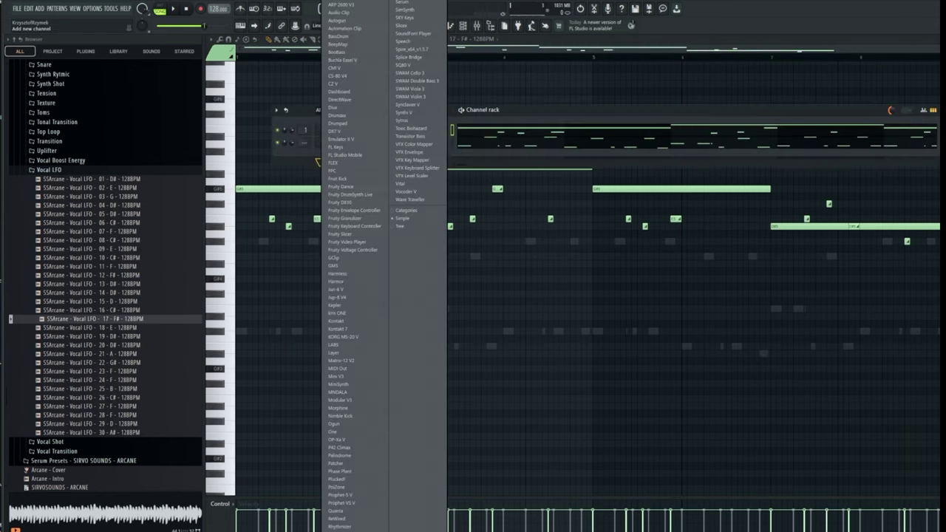
Step: Add a second Serum channel and load the preset ARCANE - Lead Perc - 03 after auditioning its neighbours
{"action": "left_click", "coordinate": [418, 3]}
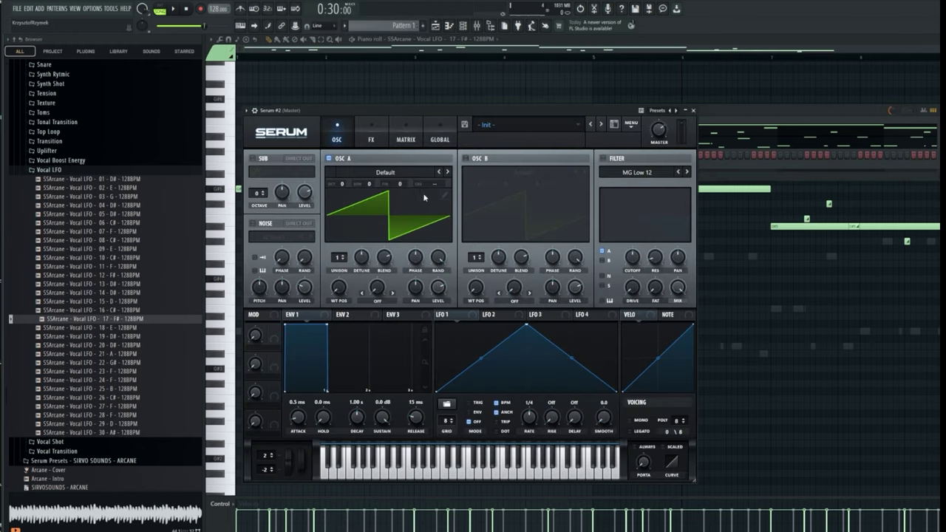
{"action": "left_click", "coordinate": [513, 130]}
{"action": "mouse_move", "coordinate": [527, 138]}
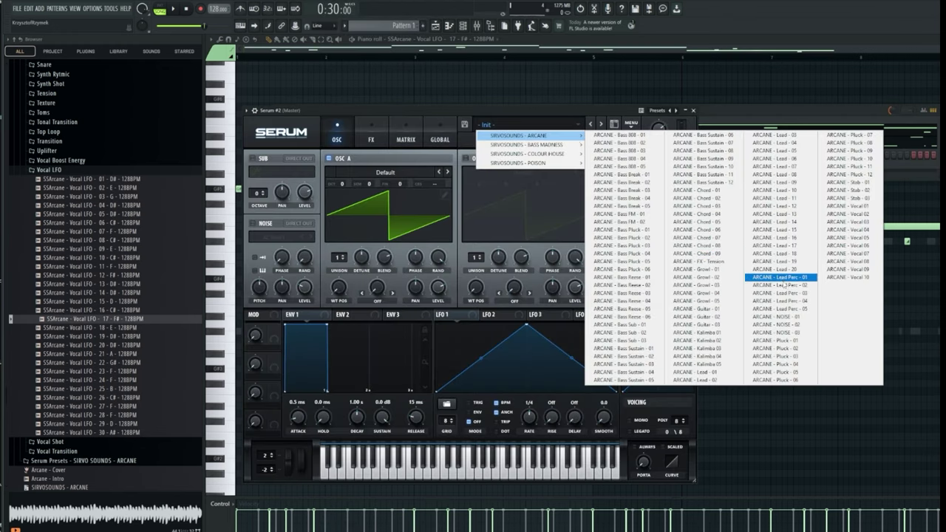
{"action": "left_click", "coordinate": [781, 278]}
{"action": "left_click", "coordinate": [601, 125]}
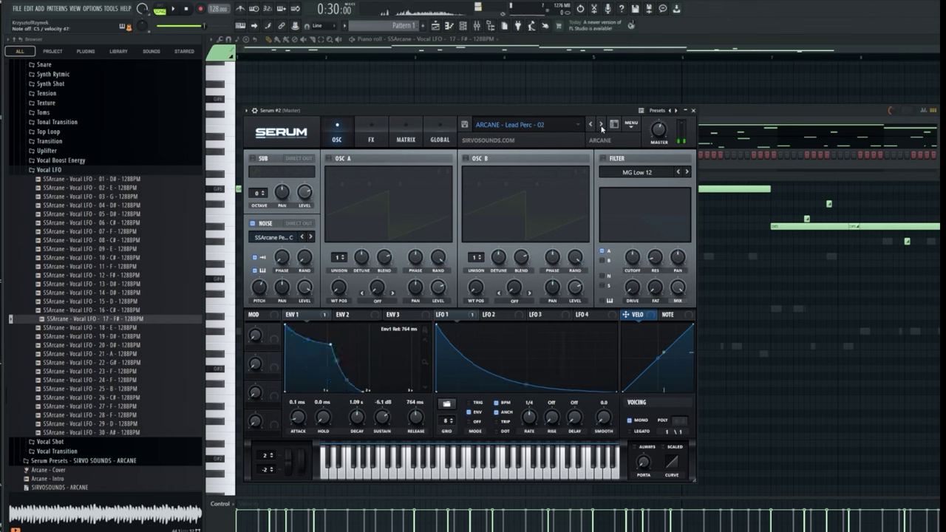
{"action": "left_click", "coordinate": [601, 125]}
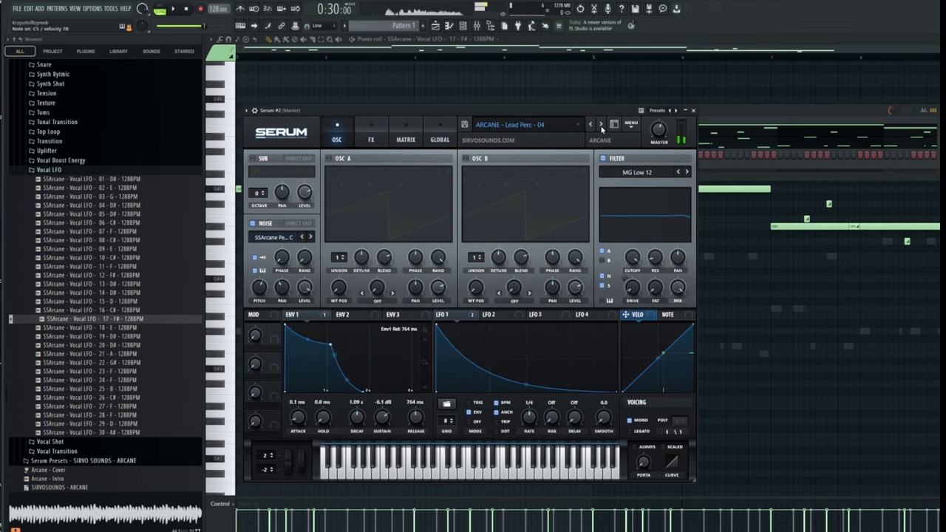
{"action": "left_click", "coordinate": [590, 126]}
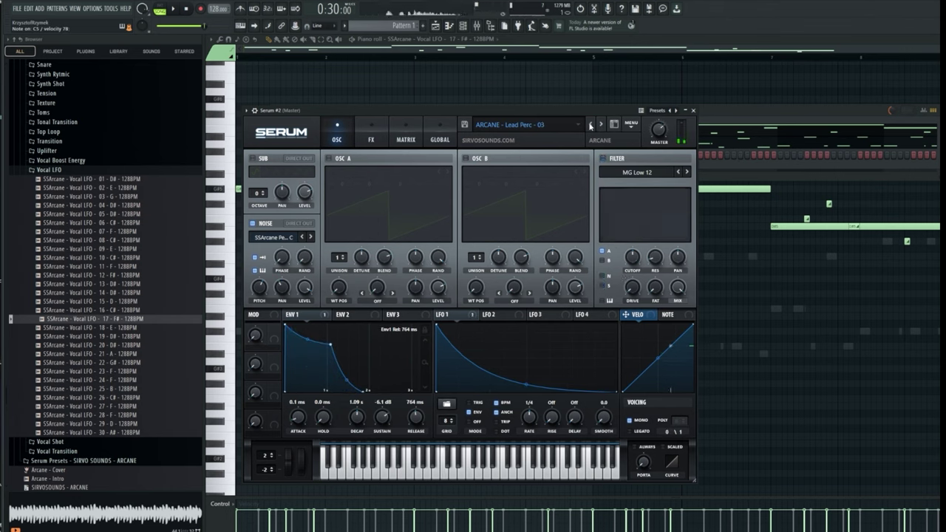
Step: Place a short trial note on G#4 at the start of Serum #2's piano roll and play it
{"action": "left_click_drag", "start_coordinate": [238, 167], "coordinate": [225, 210]}
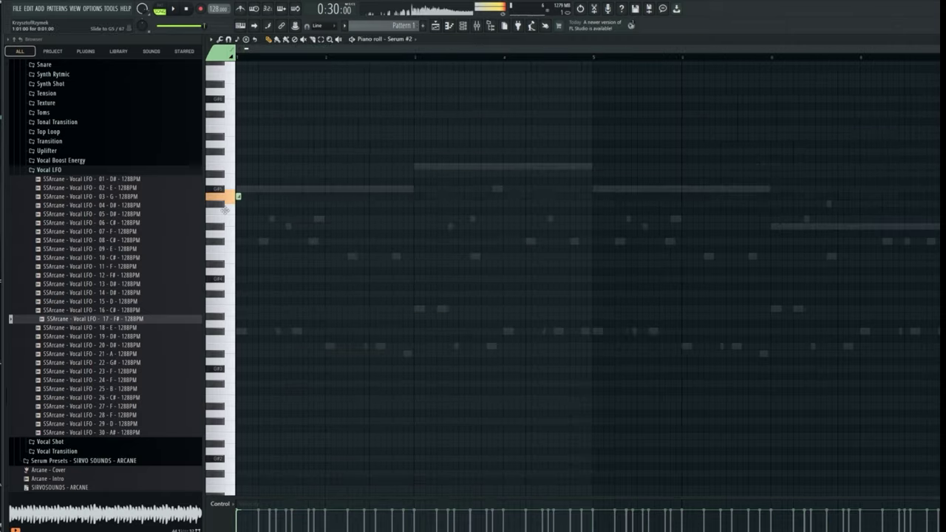
{"action": "left_click", "coordinate": [260, 280]}
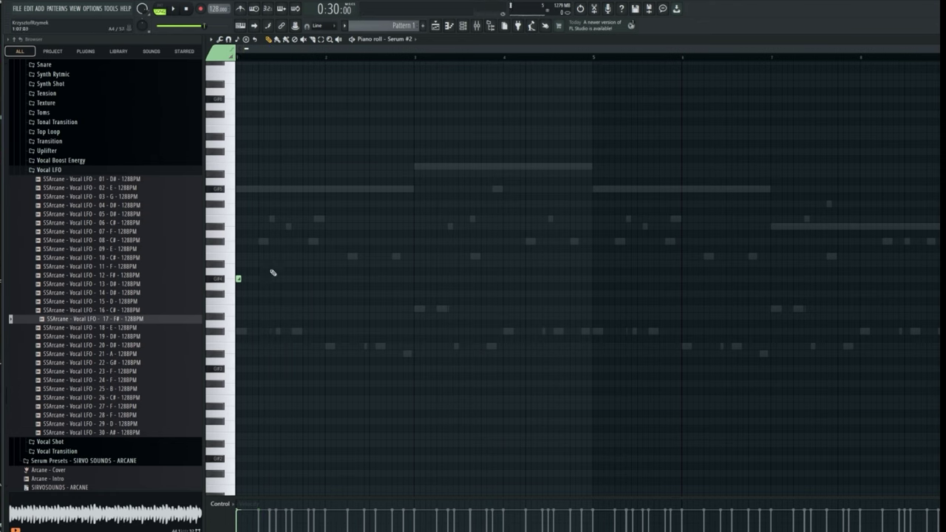
{"action": "key", "text": "space"}
{"action": "key", "text": "space"}
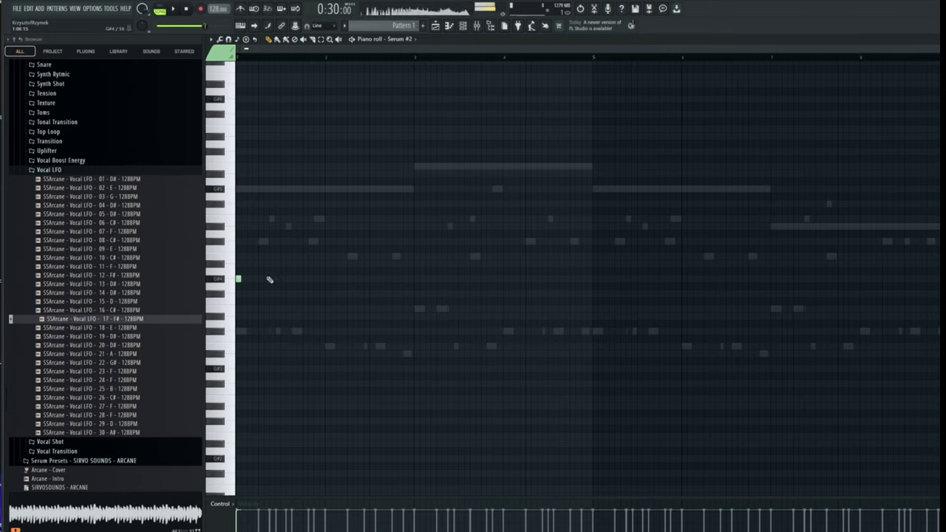
Step: Copy the bass notes from Serum into Serum #2 and transpose them up three semitones
{"action": "left_click", "coordinate": [466, 28]}
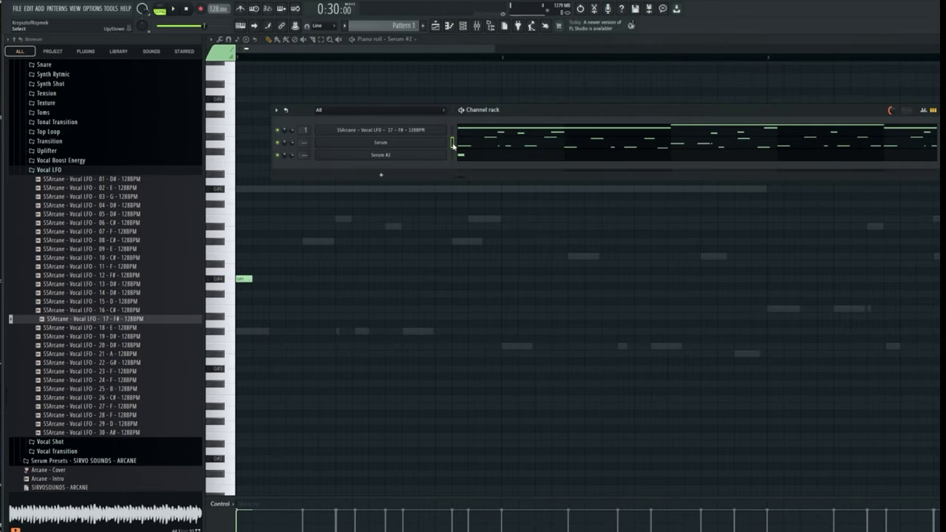
{"action": "left_click", "coordinate": [453, 157]}
{"action": "key", "text": "ctrl+v"}
{"action": "left_click", "coordinate": [468, 158]}
{"action": "key", "text": "ctrl+a"}
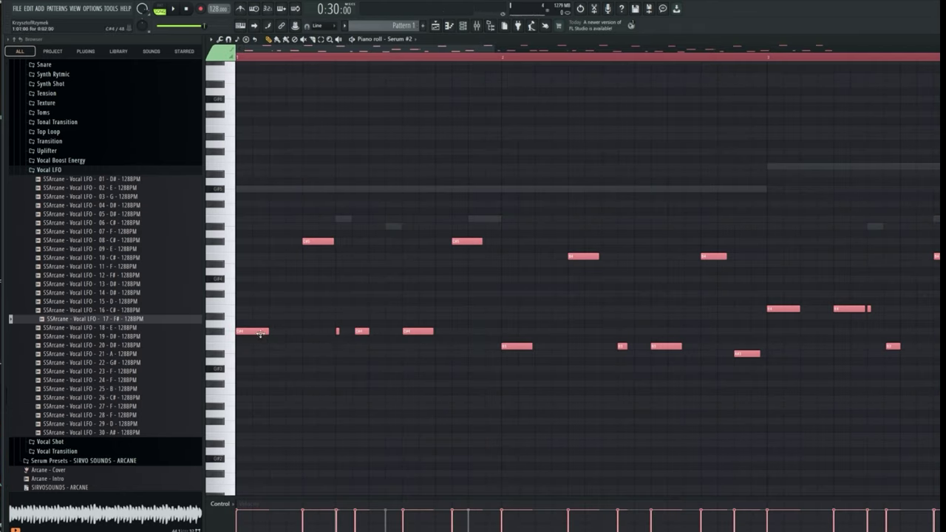
{"action": "left_click_drag", "start_coordinate": [260, 333], "coordinate": [260, 306]}
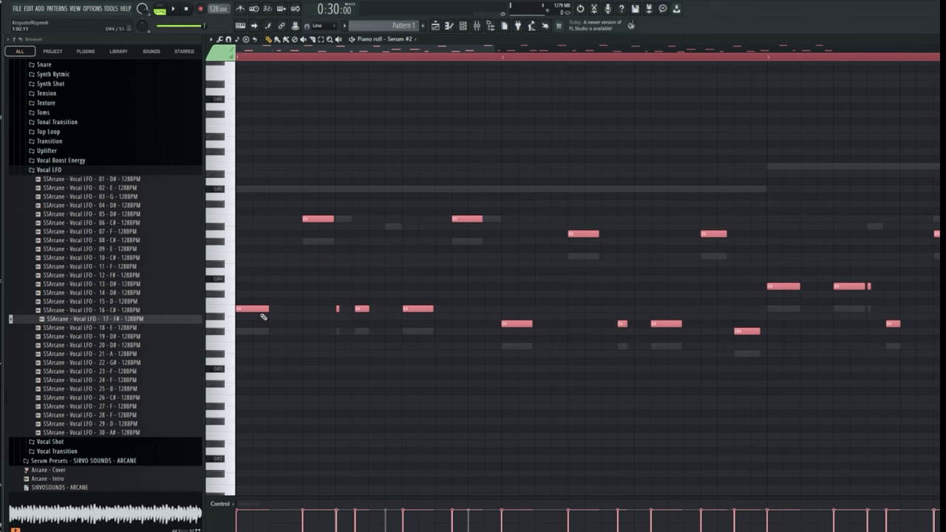
Step: Retune the copied notes in bars 1 to 4 of Serum #2 into a melody, starting with E4, D#4 and C#4 in bar 1
{"action": "key", "text": "ctrl+Up"}
{"action": "key", "text": "ctrl+d"}
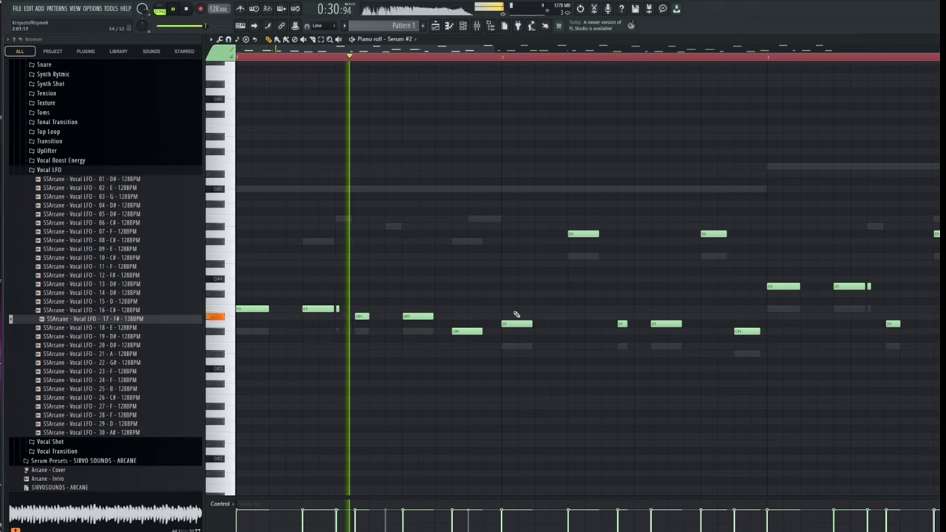
{"action": "key", "text": "ctrl+a"}
{"action": "key", "text": "space"}
{"action": "key", "text": "ctrl+d"}
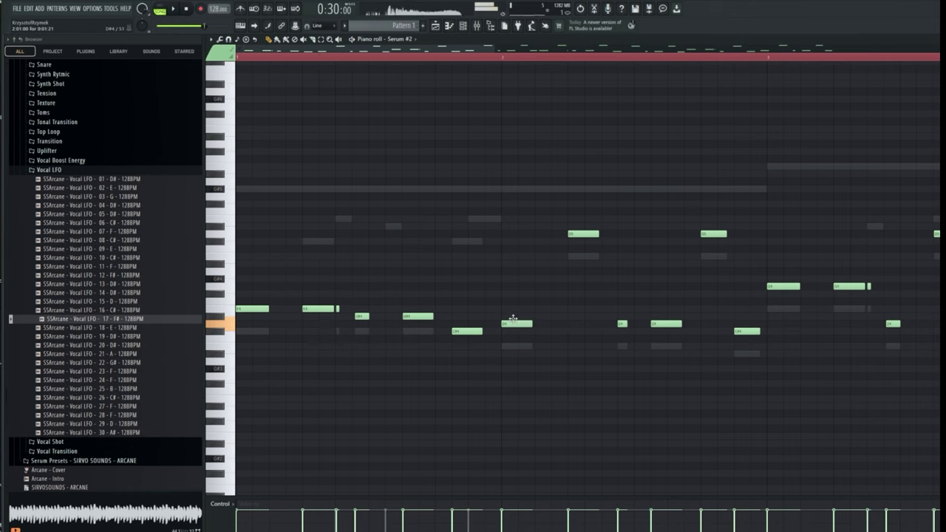
{"action": "key", "text": "space"}
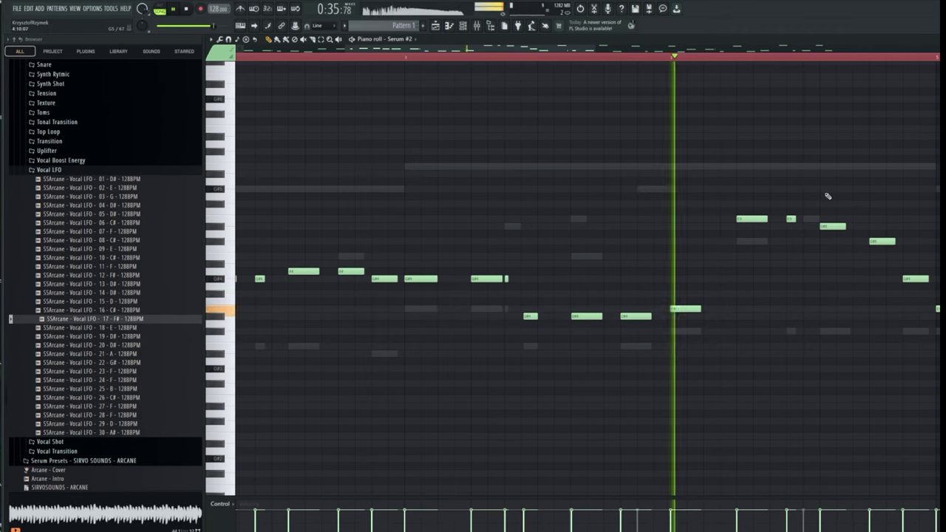
{"action": "key", "text": "space"}
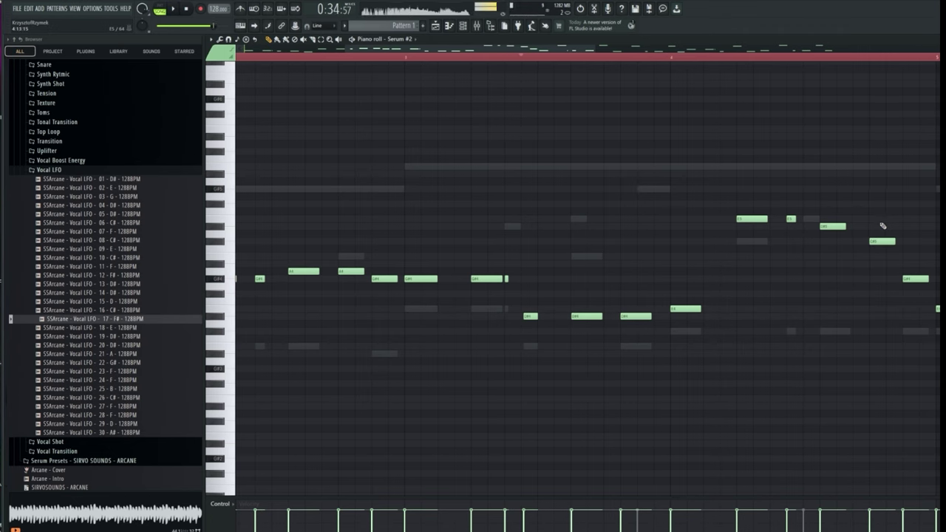
Step: Delete the old Serum #2 notes from bar 5 onward and duplicate the reworked four-bar melody in their place
{"action": "scroll", "coordinate": [836, 59], "scroll_direction": "down", "scroll_amount": 4}
{"action": "key", "text": "Delete"}
{"action": "key", "text": "ctrl+b"}
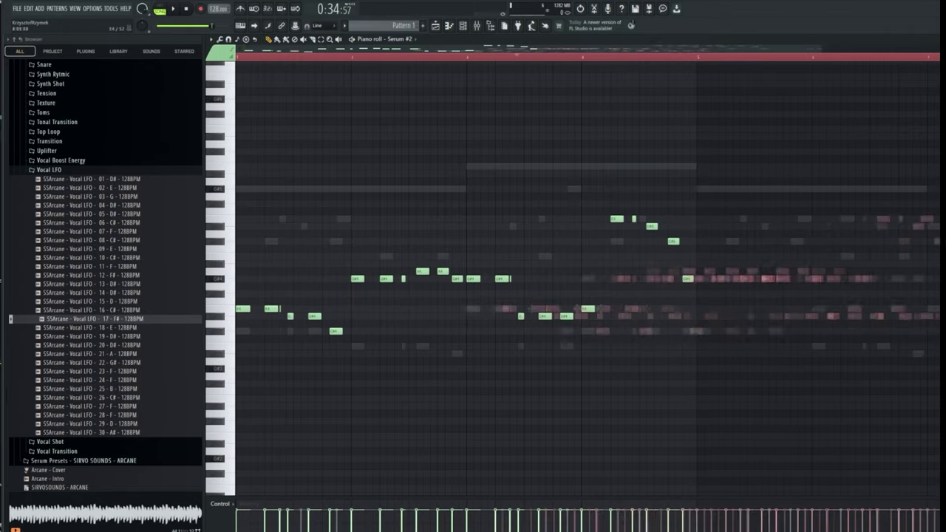
Step: Raise the last note of bar 4 to D#5 and the first two notes of bar 5 to E5
{"action": "left_click_drag", "start_coordinate": [686, 279], "coordinate": [688, 227]}
{"action": "left_click", "coordinate": [730, 310], "text": "ctrl+shift"}
{"action": "key", "text": "space"}
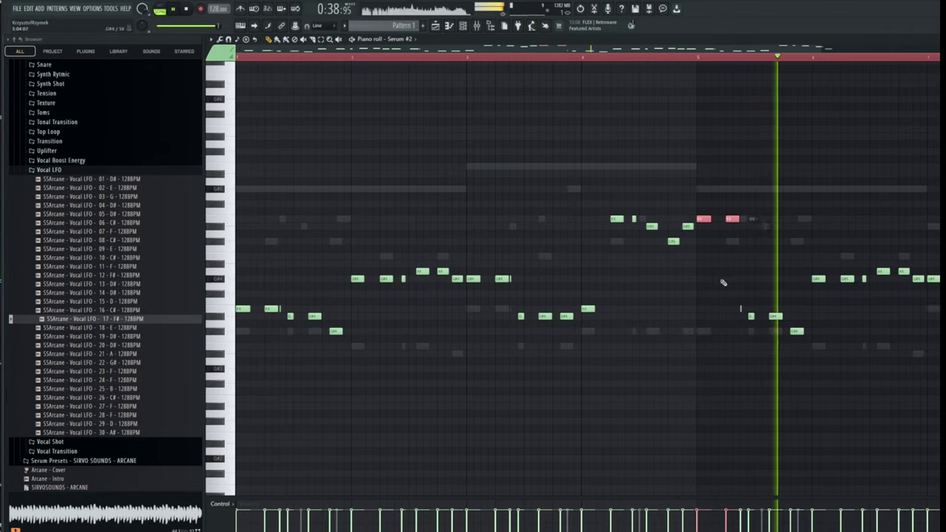
Step: Move the next notes of bar 5 to D#5, C#5 and G#4, playing the melody between edits
{"action": "key", "text": "space"}
{"action": "left_click", "coordinate": [725, 260], "text": "ctrl"}
{"action": "key", "text": "space"}
{"action": "key", "text": "space"}
{"action": "key", "text": "space"}
{"action": "left_click_drag", "start_coordinate": [751, 316], "coordinate": [776, 278]}
{"action": "key", "text": "space"}
{"action": "key", "text": "space"}
{"action": "key", "text": "space"}
{"action": "key", "text": "space"}
{"action": "key", "text": "space"}
Step: Play the Serum #2 melody from bar 7 to check the end of the pattern
{"action": "left_click", "coordinate": [801, 55]}
{"action": "left_click_drag", "start_coordinate": [804, 50], "coordinate": [880, 51]}
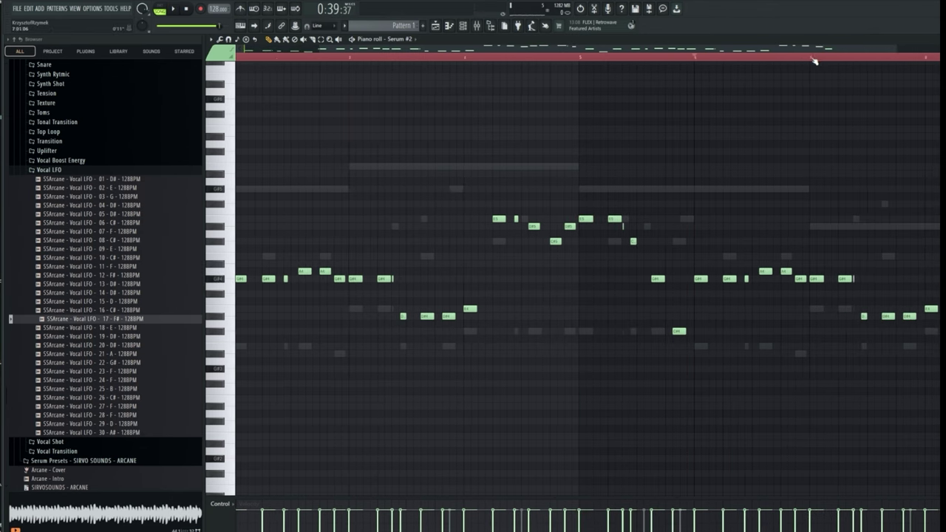
{"action": "scroll", "coordinate": [802, 50], "scroll_direction": "right", "scroll_amount": 4}
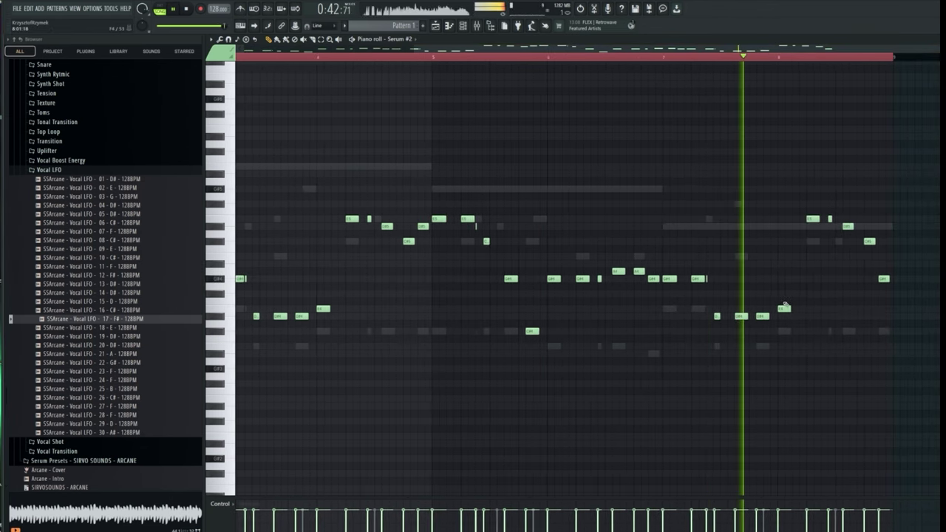
Step: Delete the Serum #2 notes that follow the first note of bar 8
{"action": "key", "text": "space"}
{"action": "left_click_drag", "start_coordinate": [810, 201], "coordinate": [937, 325]}
{"action": "key", "text": "Delete"}
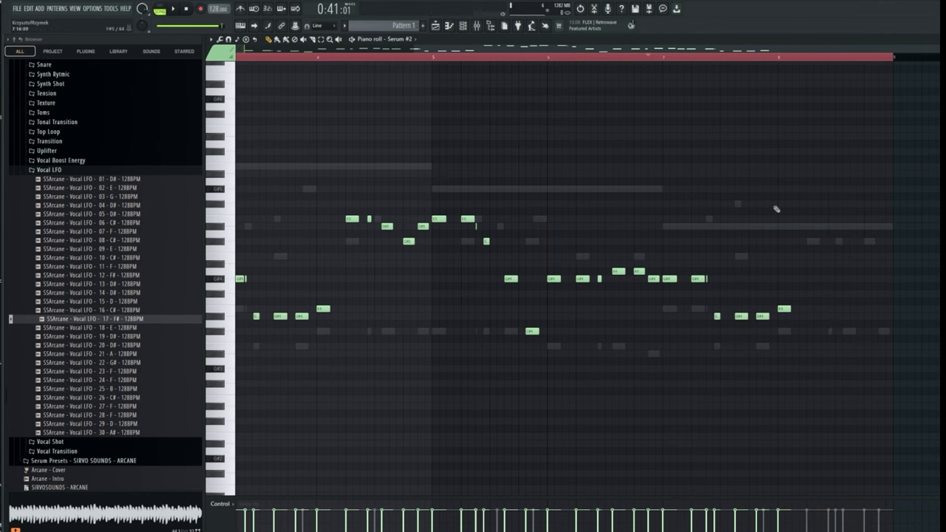
Step: Route the Serum #2 channel to a free mixer track and play the melody
{"action": "left_click_drag", "start_coordinate": [549, 47], "coordinate": [290, 50]}
{"action": "left_click", "coordinate": [462, 26]}
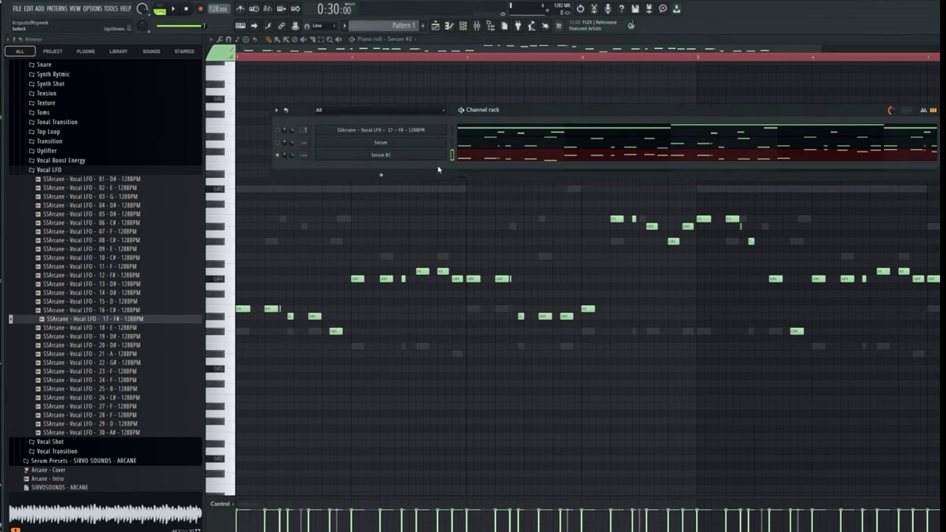
{"action": "left_click", "coordinate": [395, 156]}
{"action": "left_click", "coordinate": [247, 111]}
{"action": "mouse_move", "coordinate": [269, 121]}
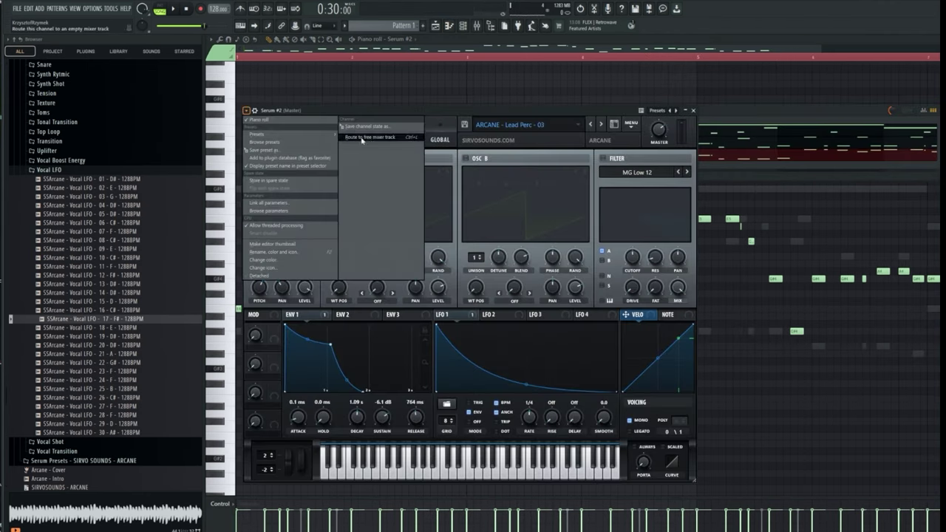
{"action": "left_click", "coordinate": [361, 138]}
{"action": "key", "text": "space"}
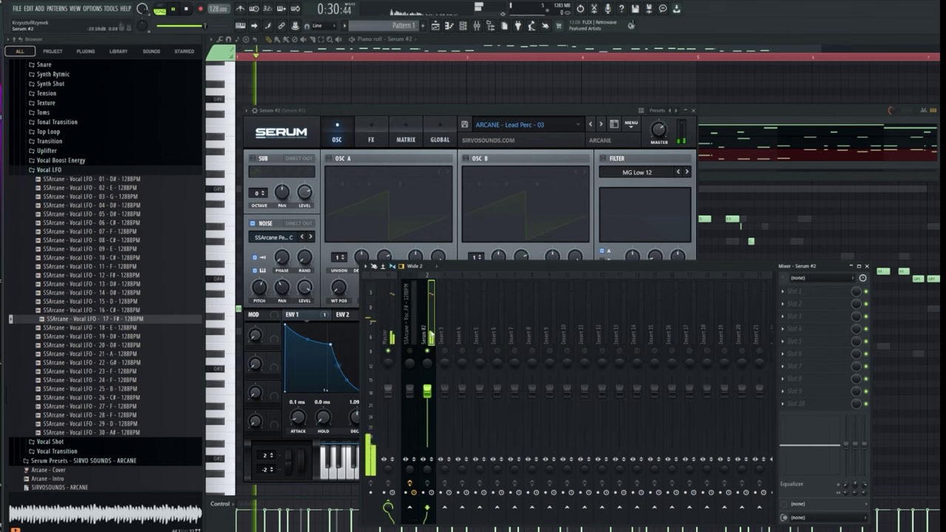
Step: Add the Distortion effect to the lead mixer track and set its Overdrive drive to about +9.60 dB
{"action": "left_click", "coordinate": [796, 316]}
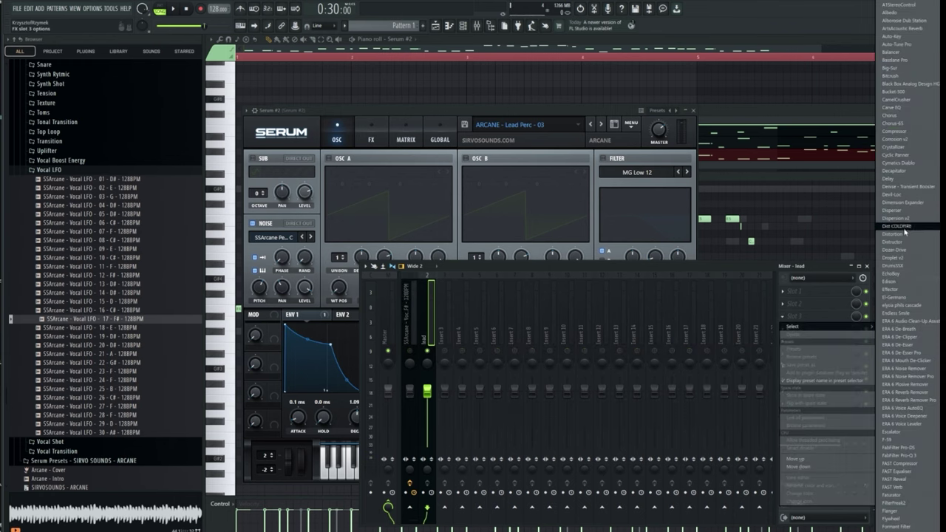
{"action": "left_click", "coordinate": [903, 233]}
{"action": "key", "text": "space"}
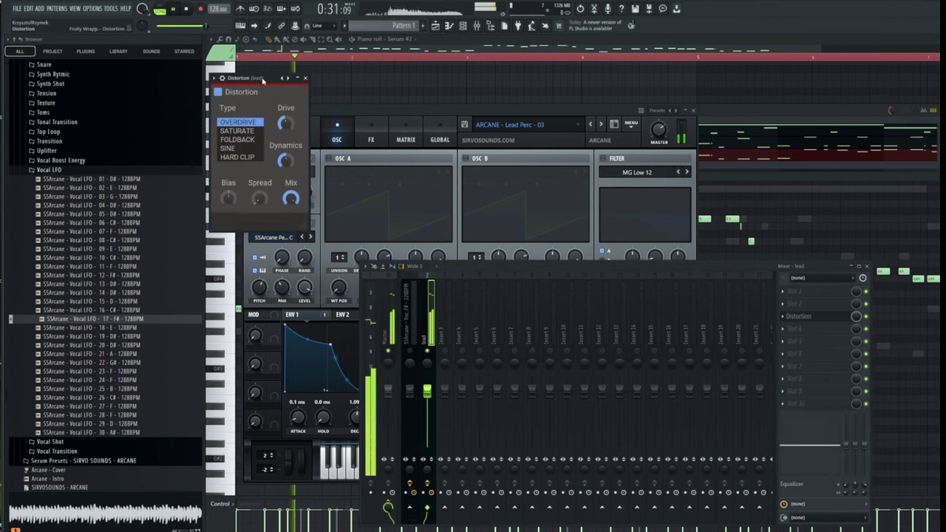
{"action": "left_click_drag", "start_coordinate": [262, 80], "coordinate": [461, 156]}
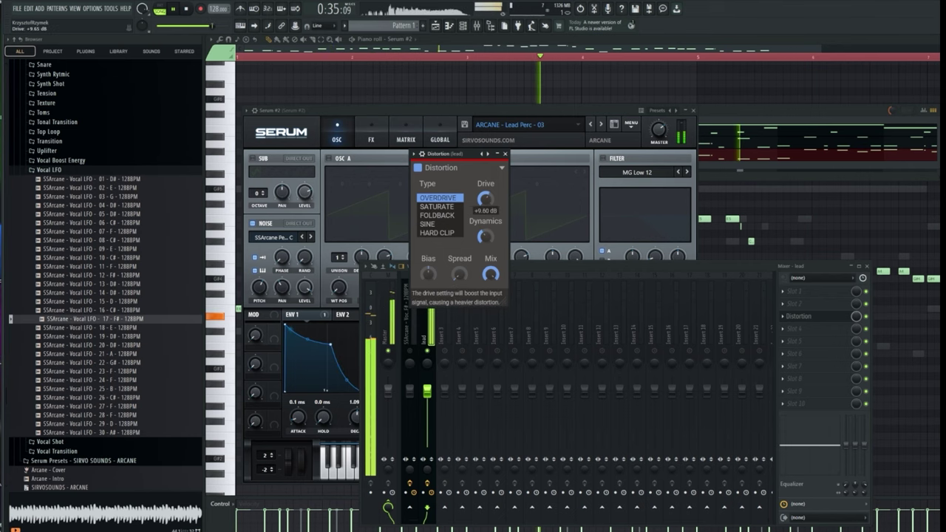
Step: Add Decapitator and FabFilter Pro-Q 3 to the lead track's effect chain
{"action": "key", "text": "space"}
{"action": "left_click", "coordinate": [804, 330]}
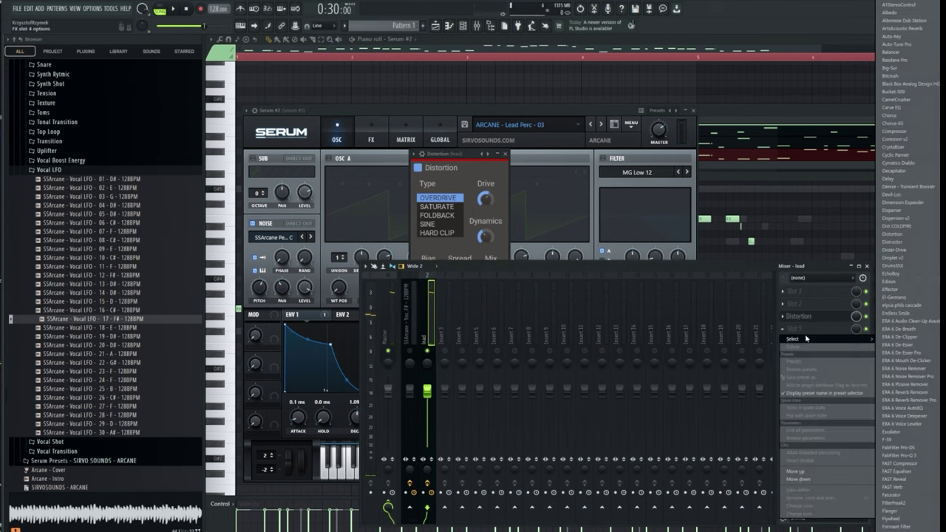
{"action": "key", "text": "space"}
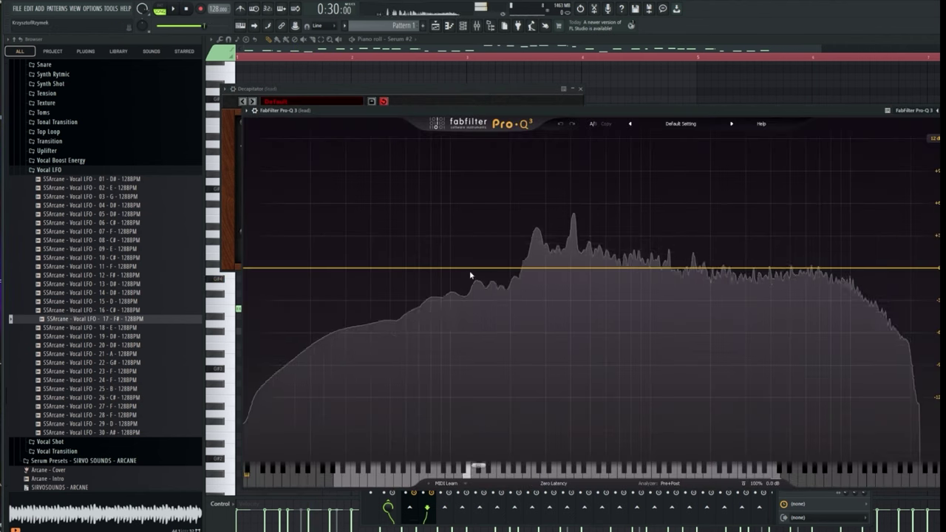
Step: Shape the lead in Pro-Q 3 with a reshaped band near 129 Hz, a midrange dip and a boost in the highs
{"action": "key", "text": "space"}
{"action": "double_click", "coordinate": [473, 269]}
{"action": "right_click", "coordinate": [473, 269]}
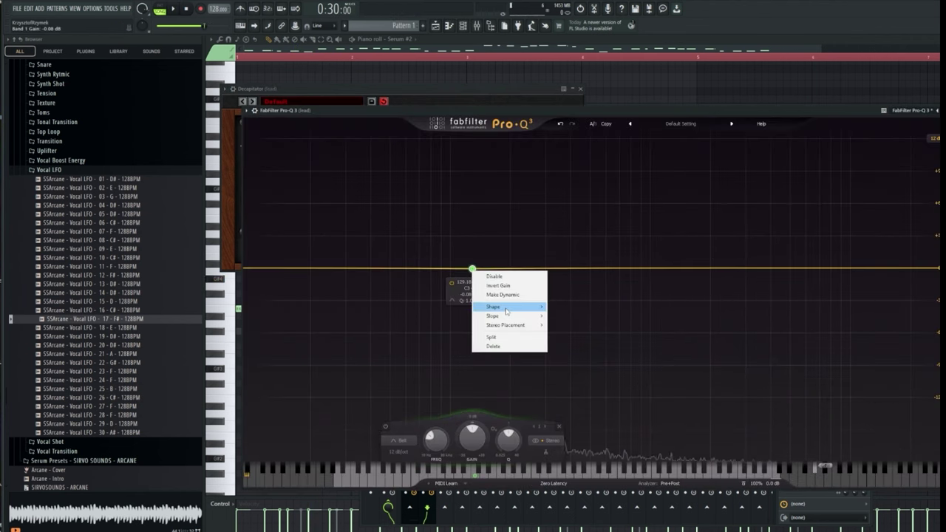
{"action": "mouse_move", "coordinate": [506, 309]}
{"action": "left_click", "coordinate": [577, 323]}
{"action": "key", "text": "space"}
{"action": "left_click_drag", "start_coordinate": [473, 269], "coordinate": [467, 319]}
{"action": "left_click_drag", "start_coordinate": [541, 274], "coordinate": [541, 300]}
{"action": "left_click_drag", "start_coordinate": [645, 267], "coordinate": [712, 235]}
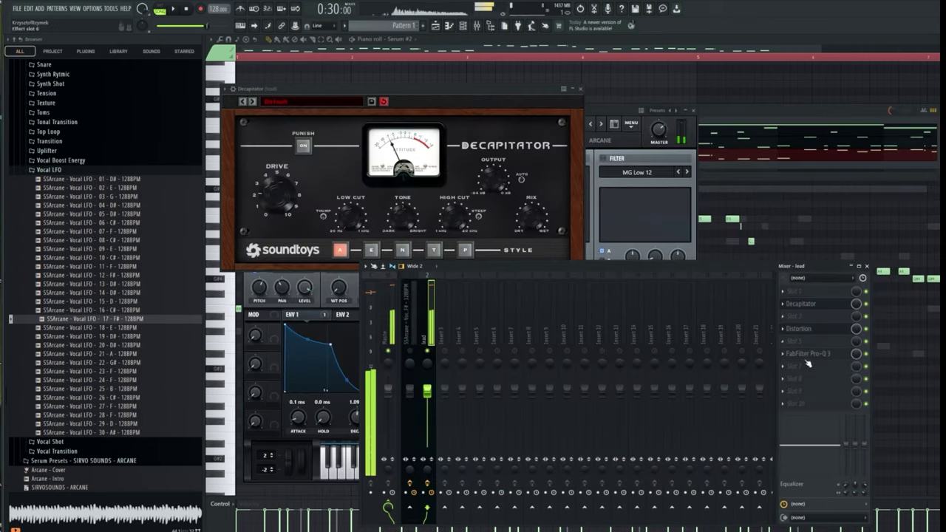
Step: Add OTT with reduced depth to the lead track, followed by GClip with 3.6 dB gain and about 76% clip
{"action": "left_click", "coordinate": [827, 358]}
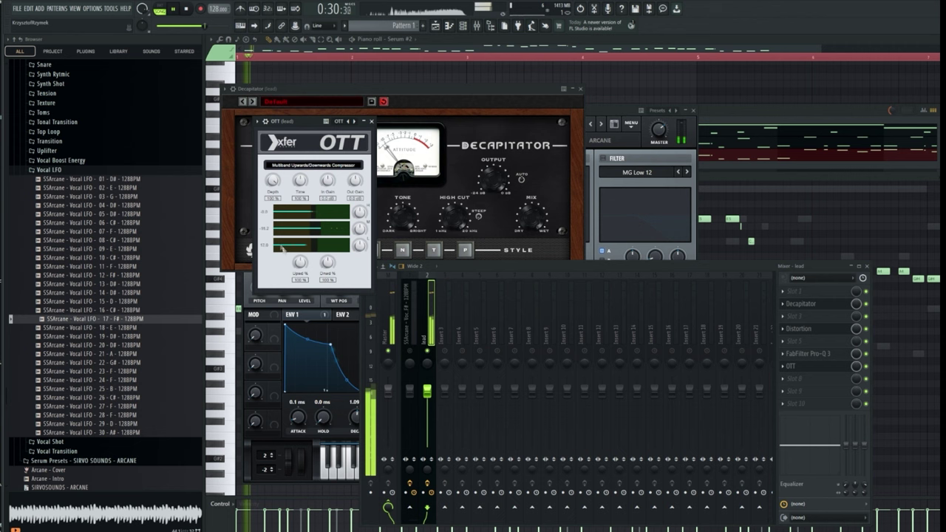
{"action": "left_click", "coordinate": [808, 385]}
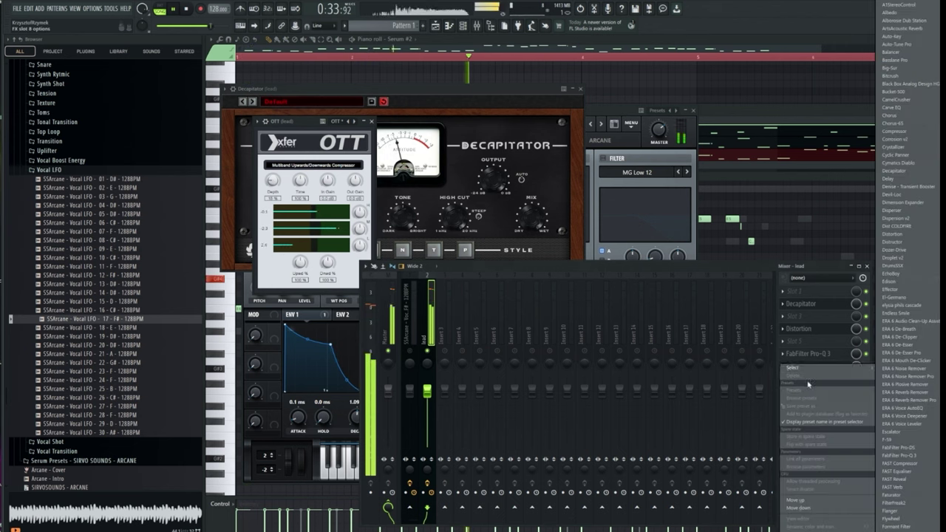
{"action": "left_click", "coordinate": [943, 384]}
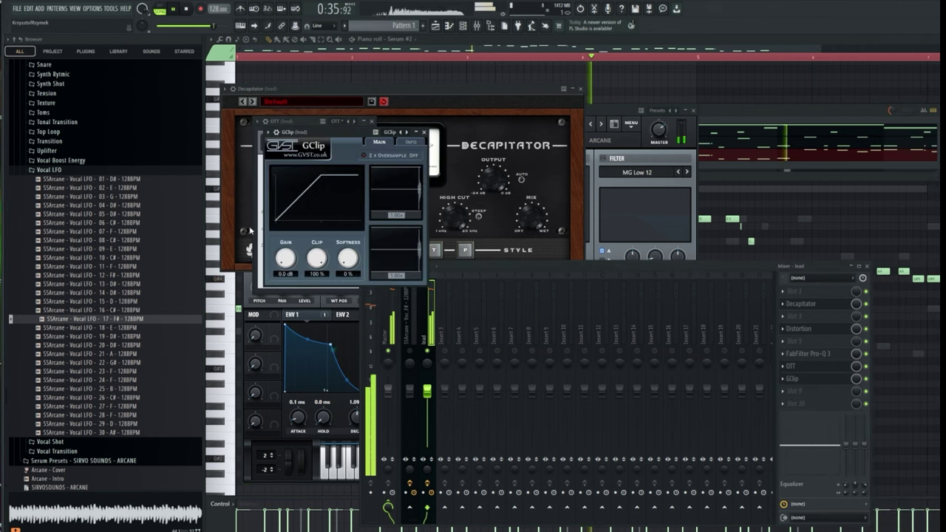
{"action": "left_click_drag", "start_coordinate": [285, 258], "coordinate": [320, 262]}
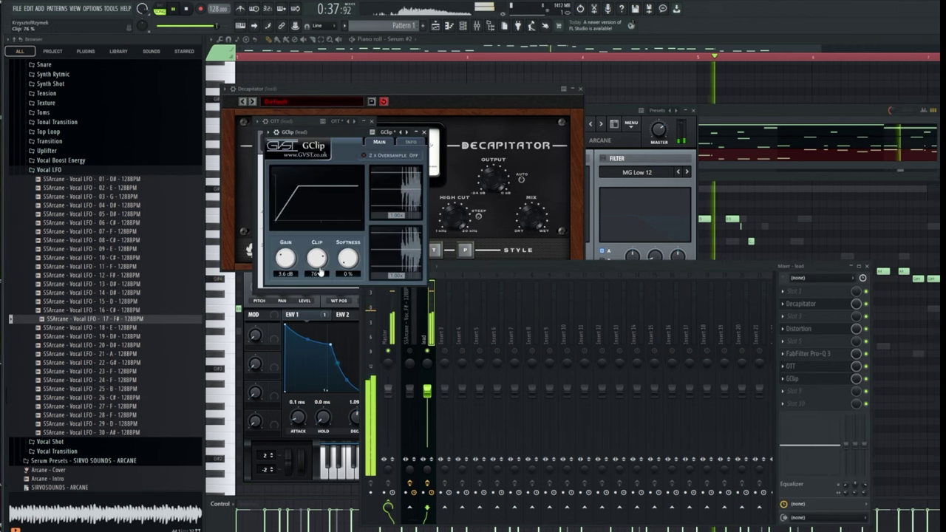
{"action": "right_click", "coordinate": [745, 185]}
{"action": "key", "text": "space"}
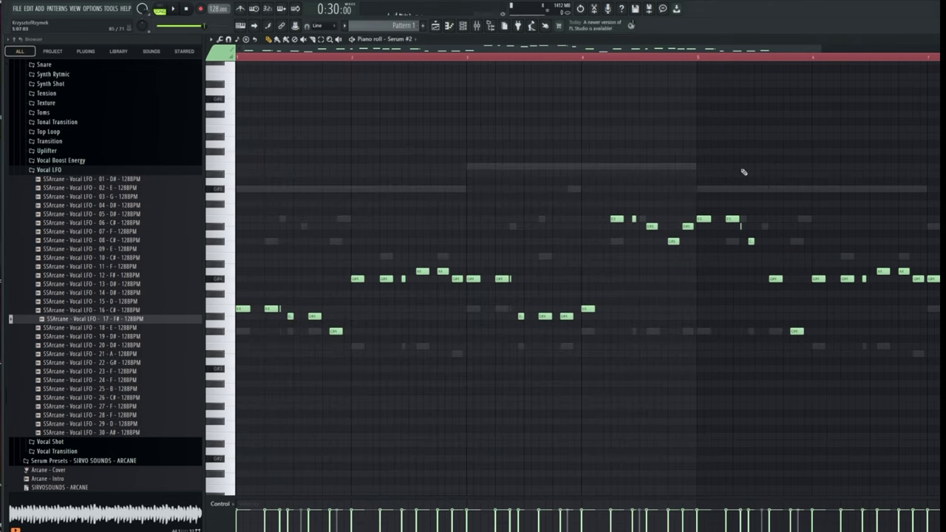
Step: Raise bar 5's C#5 note to G#5 and its C#4 note to A4, playing the Serum #2 melody around the edits
{"action": "key", "text": "space"}
{"action": "left_click", "coordinate": [611, 58]}
{"action": "scroll", "coordinate": [742, 64], "scroll_direction": "up", "scroll_amount": 5}
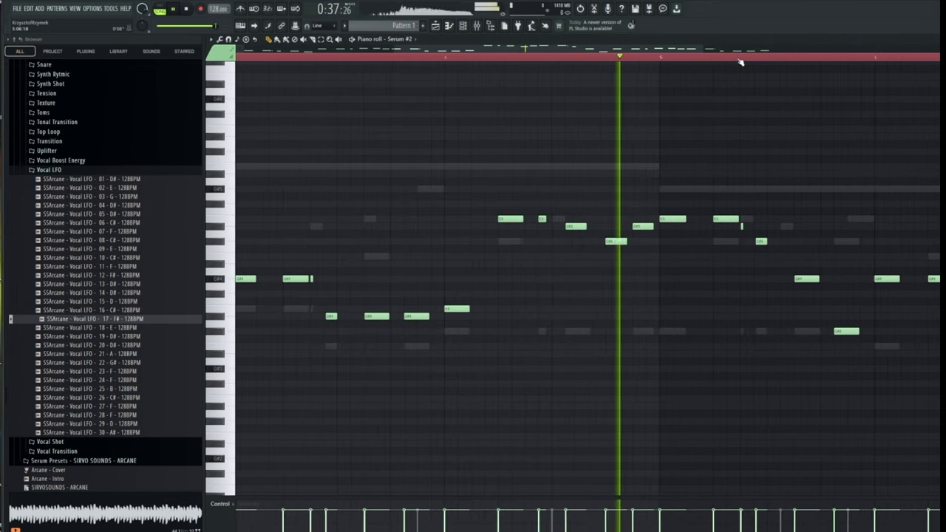
{"action": "key", "text": "space"}
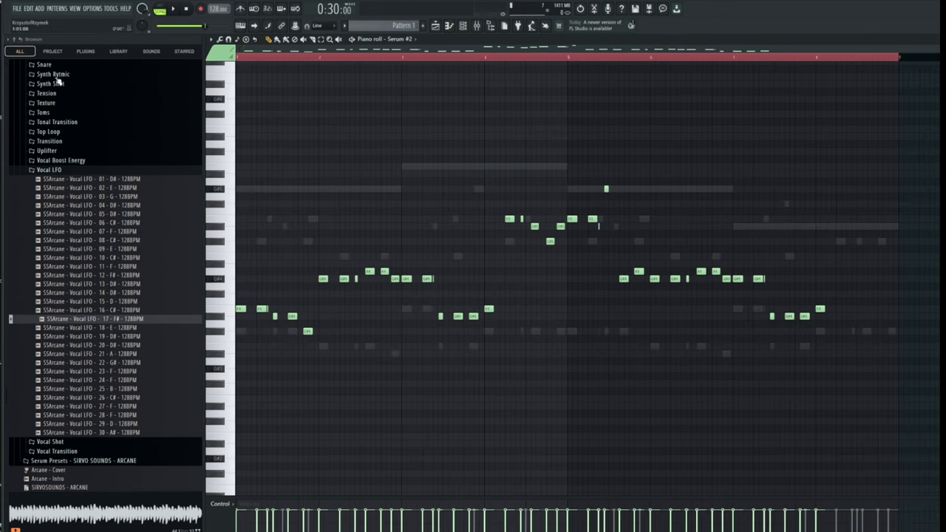
{"action": "key", "text": "space"}
{"action": "scroll", "coordinate": [285, 64], "scroll_direction": "up", "scroll_amount": 2}
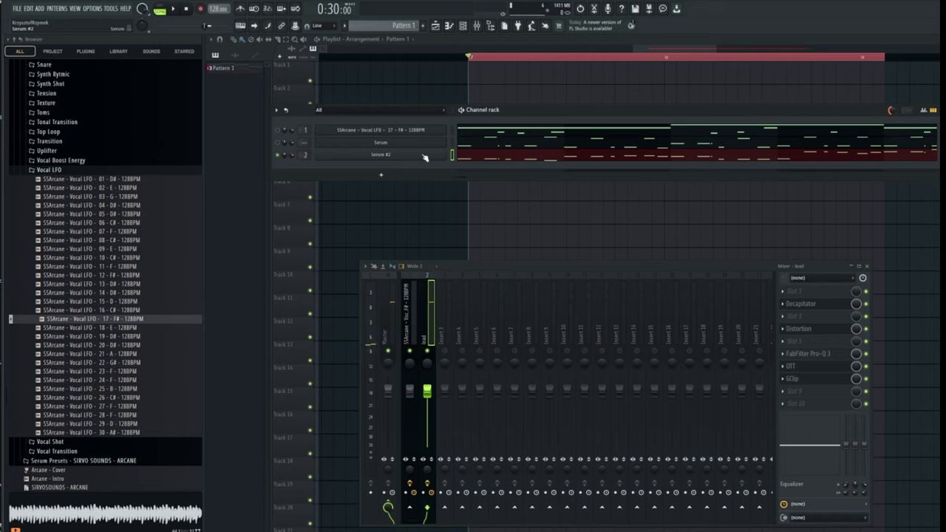
Step: Lower Serum #2's Env 1 sustain to -oo dB and shorten its decay during playback
{"action": "left_click", "coordinate": [425, 155]}
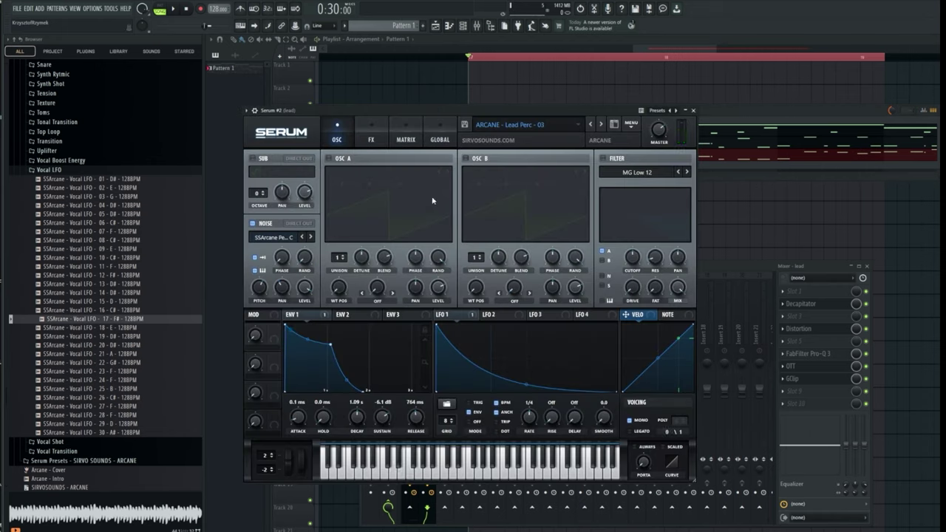
{"action": "left_click_drag", "start_coordinate": [330, 346], "coordinate": [306, 379]}
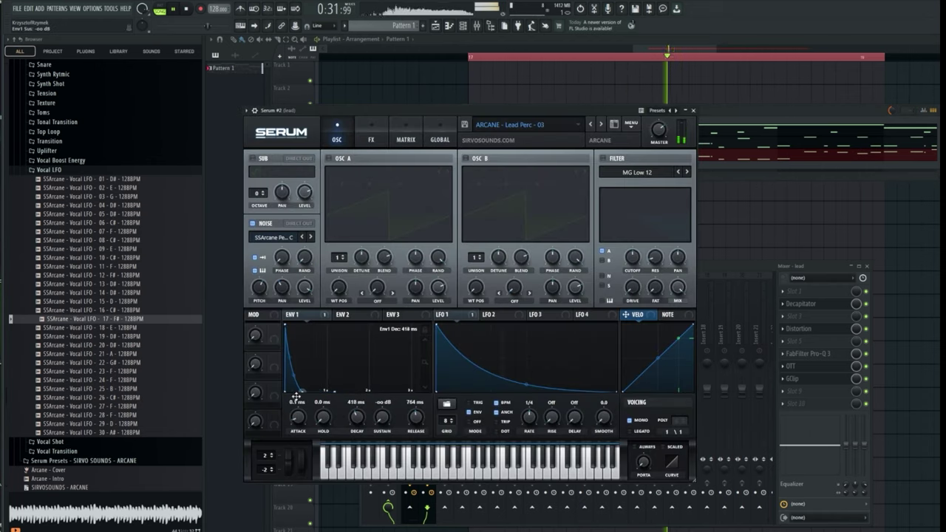
{"action": "left_click_drag", "start_coordinate": [269, 405], "coordinate": [279, 408]}
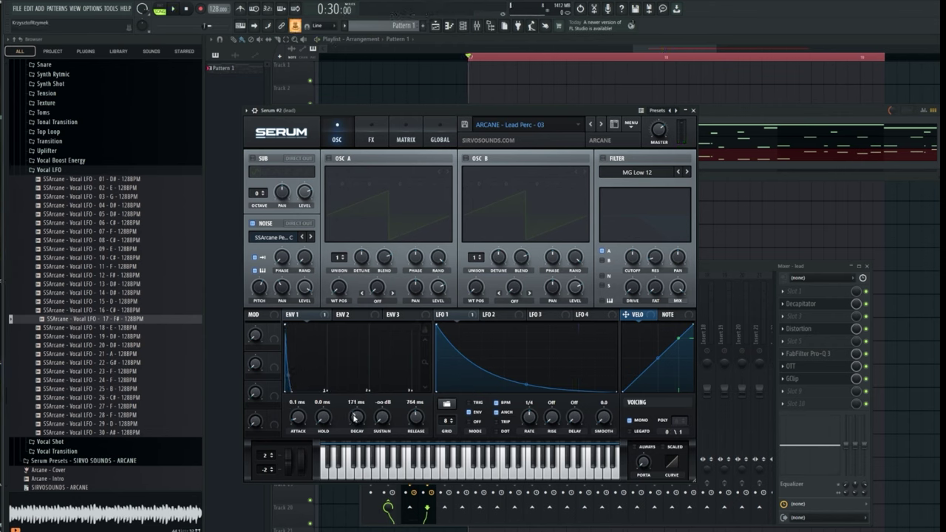
Step: Create an automation clip for Serum #2's Env 1 decay and place it on Track 11 of the playlist
{"action": "right_click", "coordinate": [299, 27]}
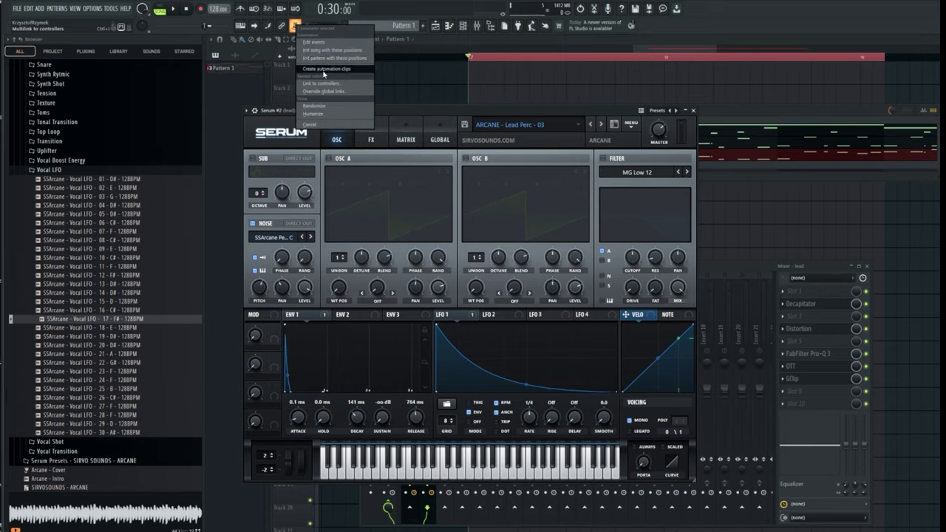
{"action": "left_click", "coordinate": [369, 71]}
{"action": "left_click_drag", "start_coordinate": [564, 70], "coordinate": [506, 303]}
Step: Move the Serum #2 notes from Pattern 1 into a new Pattern 2 and place that pattern on Track 12 at bar 17
{"action": "left_click", "coordinate": [449, 25]}
{"action": "left_click", "coordinate": [463, 25]}
{"action": "left_click", "coordinate": [452, 154]}
{"action": "key", "text": "ctrl+x"}
{"action": "left_click", "coordinate": [422, 25]}
{"action": "key", "text": "ctrl+v"}
{"action": "left_click", "coordinate": [463, 25]}
{"action": "left_click", "coordinate": [505, 329]}
{"action": "key", "text": "space"}
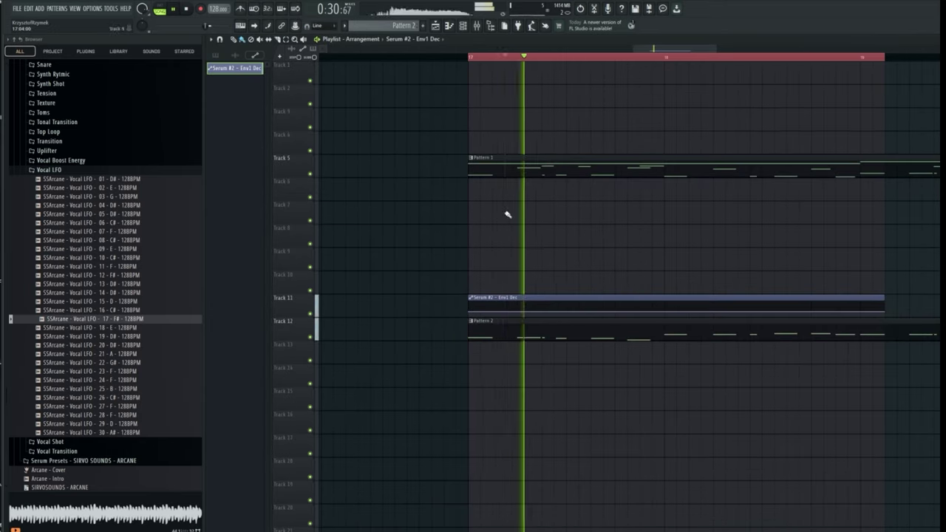
Step: Set the starting point of the Env 1 decay automation to 50%, auditioning it from bar 17
{"action": "key", "text": "space"}
{"action": "left_click", "coordinate": [473, 58]}
{"action": "key", "text": "space"}
{"action": "scroll", "coordinate": [528, 63], "scroll_direction": "up", "scroll_amount": 3}
{"action": "key", "text": "space"}
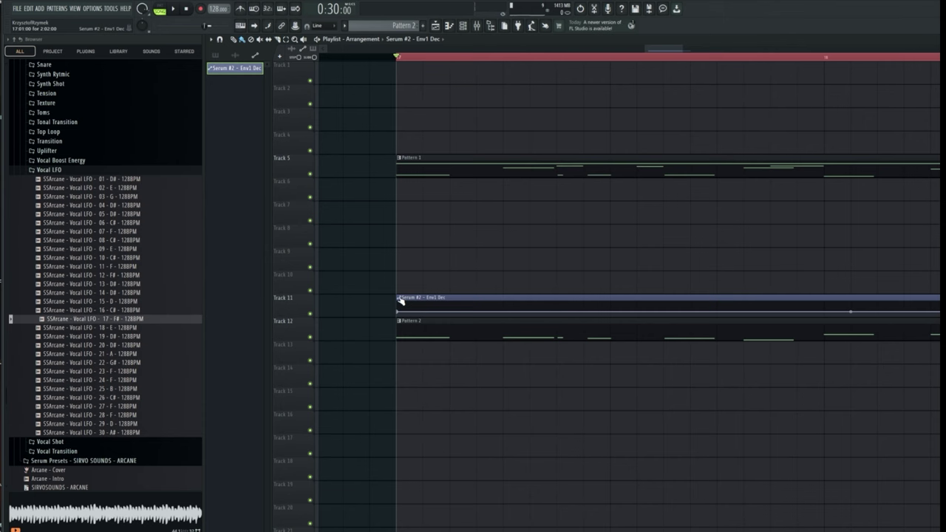
{"action": "key", "text": "space"}
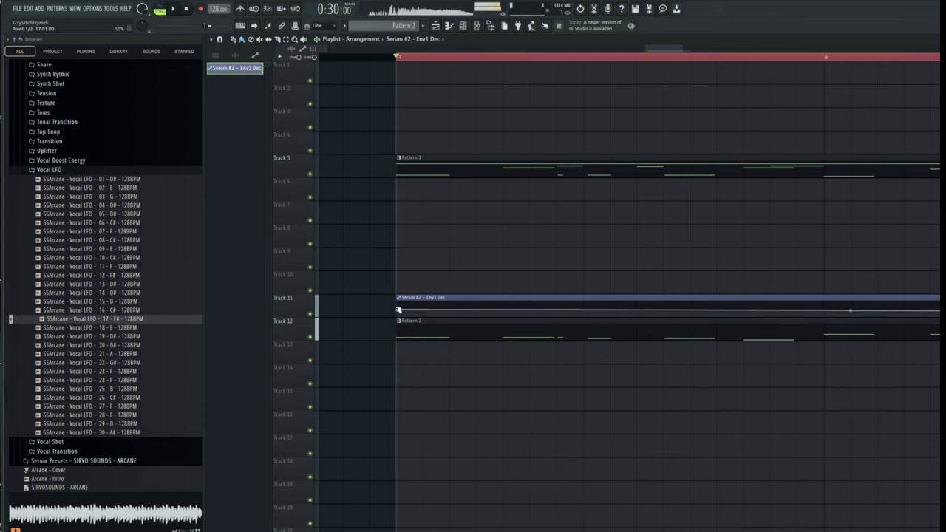
{"action": "key", "text": "space"}
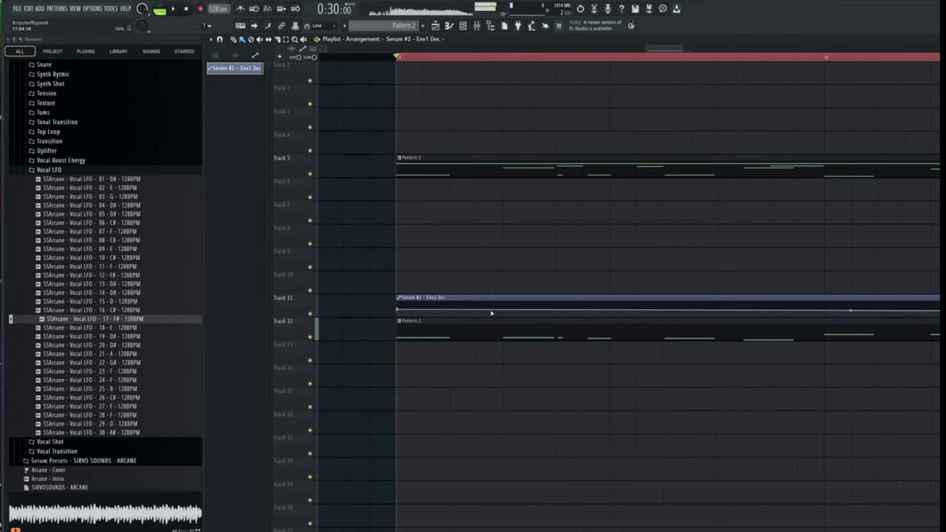
Step: Add points that dip and raise the Env 1 decay curve along the melody, and repeat the clip from bar 21
{"action": "left_click_drag", "start_coordinate": [502, 310], "coordinate": [559, 316]}
{"action": "key", "text": "space"}
{"action": "right_click", "coordinate": [571, 315]}
{"action": "right_click", "coordinate": [585, 311]}
{"action": "key", "text": "space"}
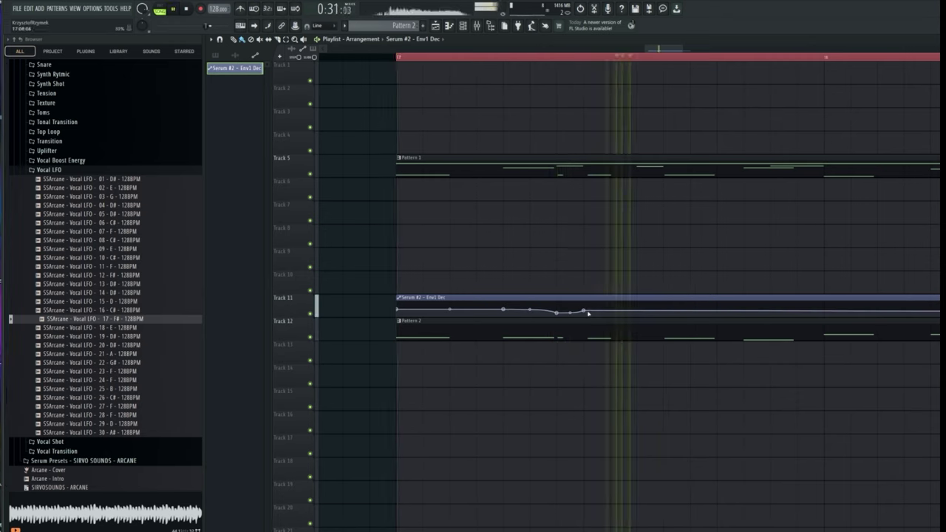
{"action": "left_click_drag", "start_coordinate": [769, 298], "coordinate": [940, 297]}
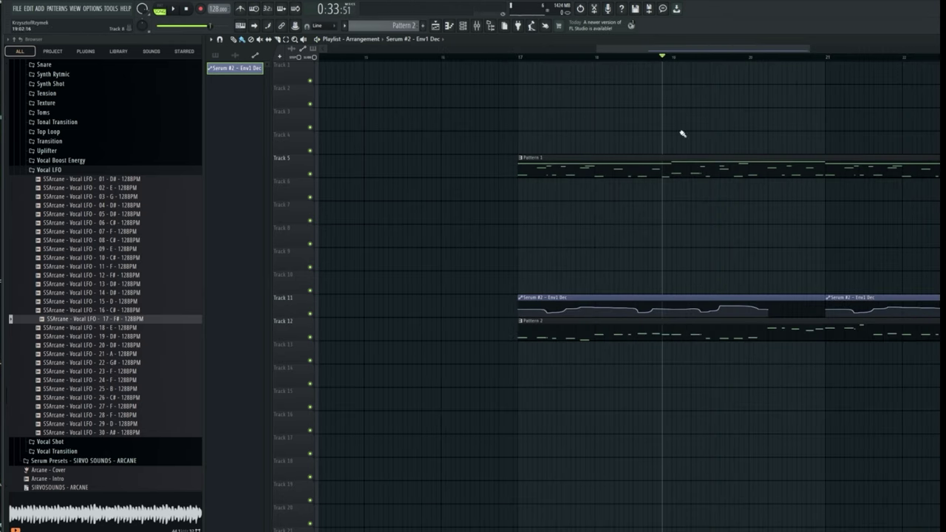
Step: Set Serum #2's reverb decay to 2.5 s and adjust its EQ effect while playing the automated lead from bar 17
{"action": "left_click", "coordinate": [522, 58]}
{"action": "key", "text": "F6"}
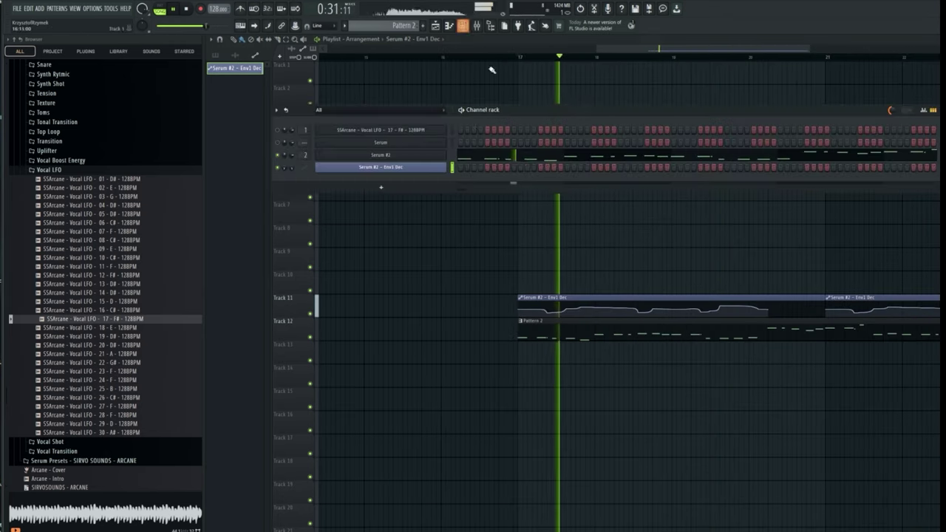
{"action": "key", "text": "space"}
{"action": "left_click", "coordinate": [425, 159]}
{"action": "key", "text": "space"}
{"action": "left_click", "coordinate": [367, 130]}
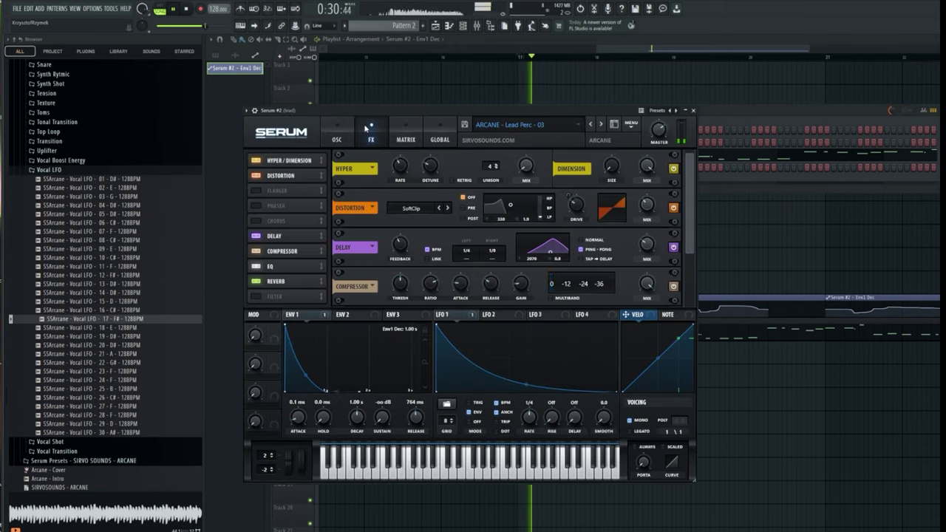
{"action": "left_click", "coordinate": [258, 282]}
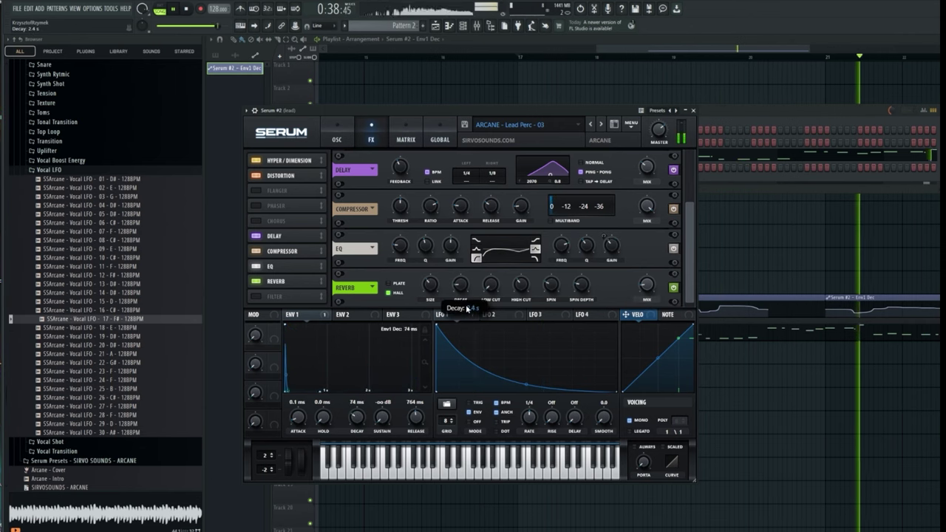
{"action": "left_click_drag", "start_coordinate": [467, 309], "coordinate": [465, 301]}
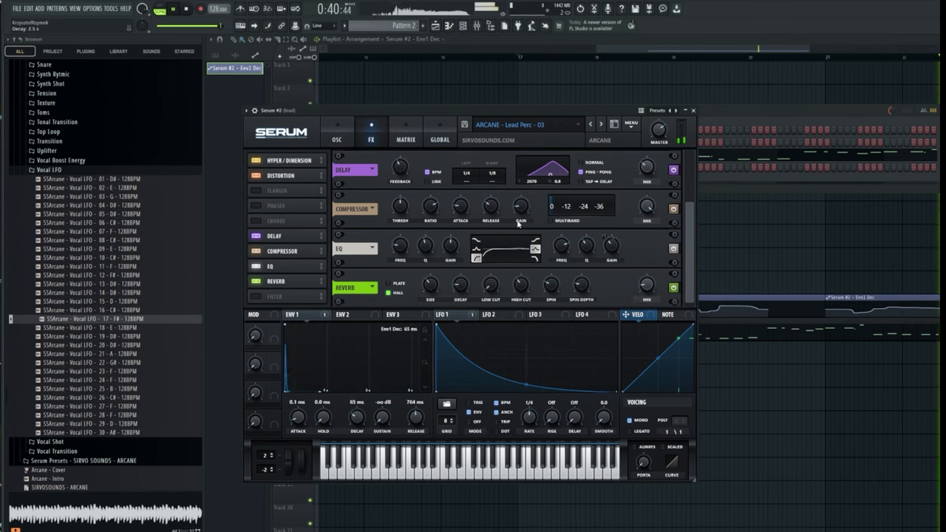
{"action": "left_click", "coordinate": [693, 110]}
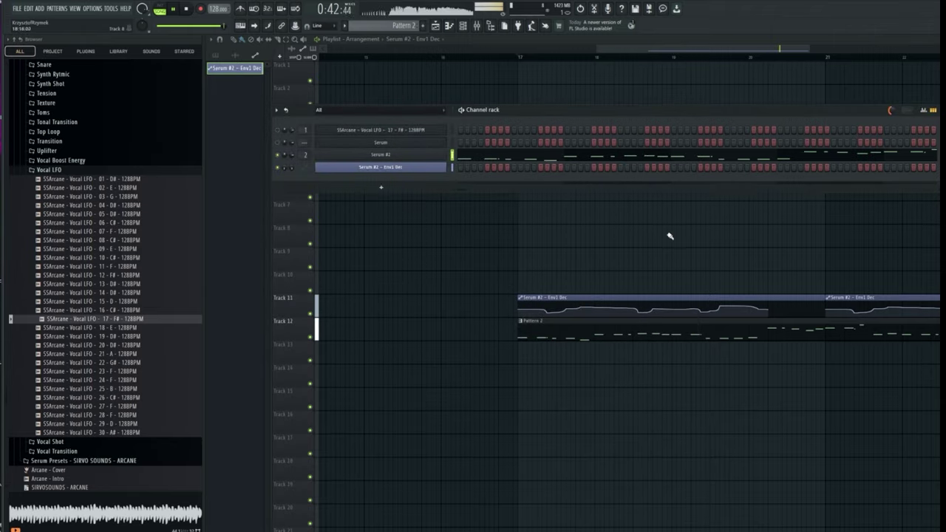
{"action": "key", "text": "F6"}
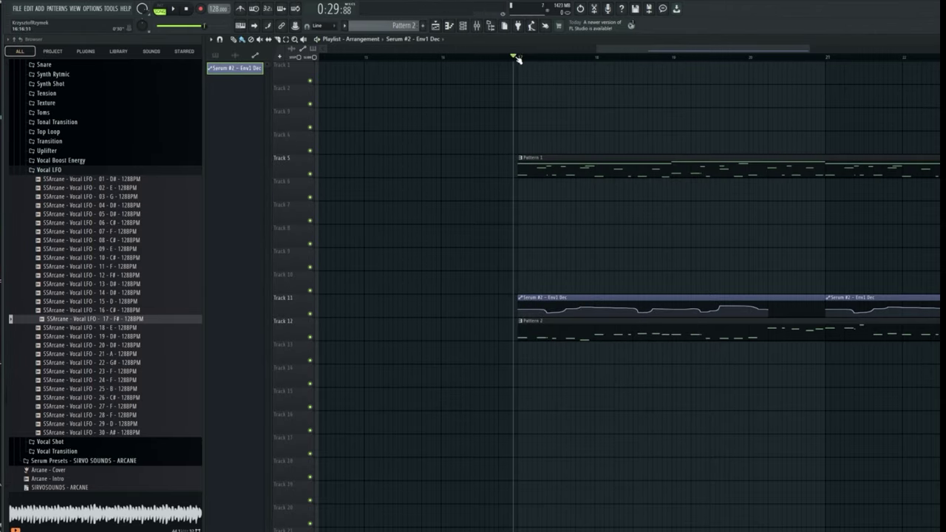
Step: Add ValhallaVintageVerb to the lead mixer track's effect chain
{"action": "left_click", "coordinate": [478, 26]}
{"action": "left_click", "coordinate": [783, 356]}
{"action": "mouse_move", "coordinate": [823, 368]}
{"action": "left_click", "coordinate": [893, 77]}
{"action": "type", "text": "bal"}
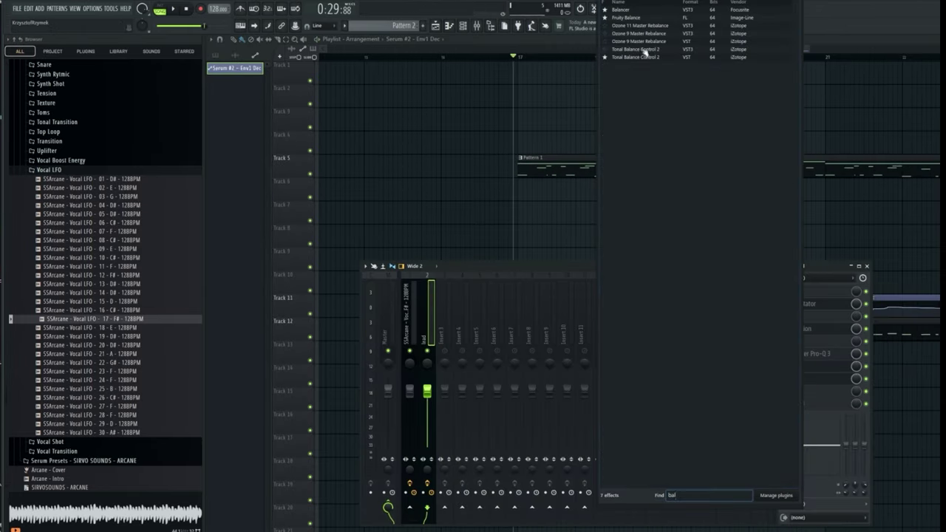
{"action": "key", "text": "BackSpace"}
{"action": "key", "text": "BackSpace"}
{"action": "key", "text": "BackSpace"}
{"action": "type", "text": "va"}
{"action": "left_click", "coordinate": [635, 73]}
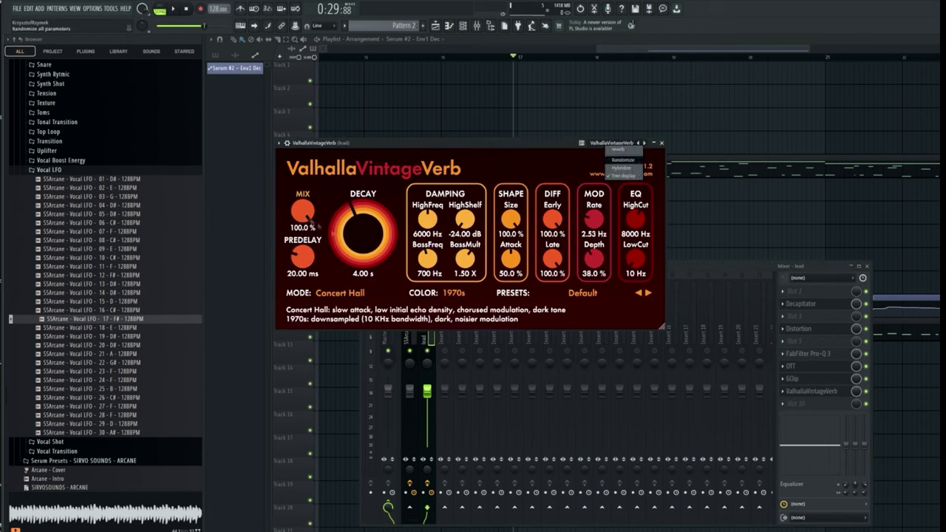
Step: Set the reverb's predelay to 0 ms, decay to 2.63 s, low cut to 490 Hz and mix to 0%
{"action": "left_click_drag", "start_coordinate": [303, 257], "coordinate": [303, 303]}
{"action": "left_click_drag", "start_coordinate": [355, 210], "coordinate": [356, 224]}
{"action": "left_click_drag", "start_coordinate": [640, 229], "coordinate": [640, 226]}
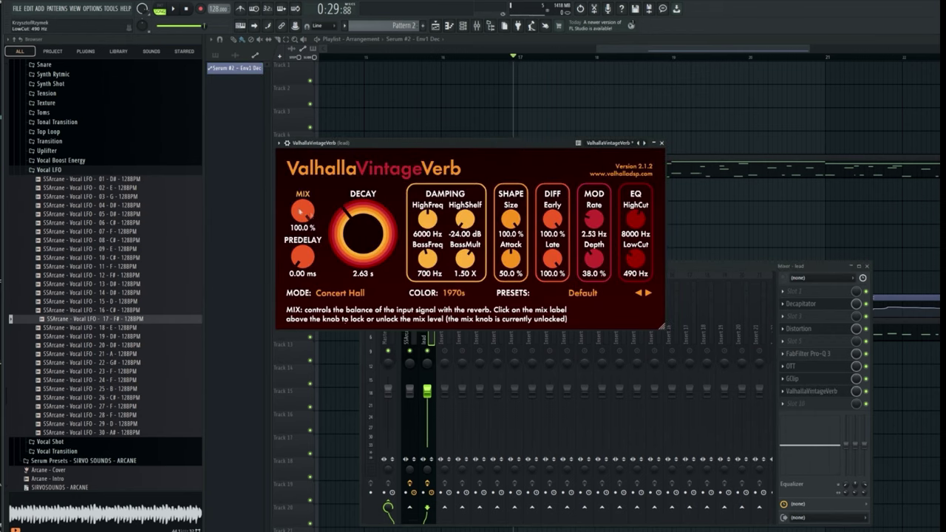
{"action": "left_click_drag", "start_coordinate": [301, 212], "coordinate": [301, 295]}
Step: Create an automation clip for the reverb mix on Track 13 and shape its first swell at bar 17, auditioning it
{"action": "left_click", "coordinate": [295, 26]}
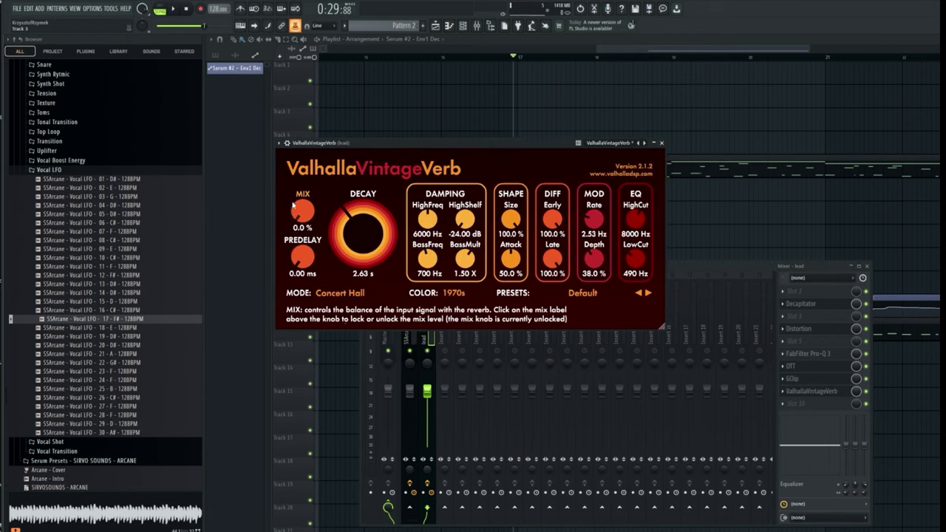
{"action": "right_click", "coordinate": [296, 27]}
{"action": "left_click", "coordinate": [321, 74]}
{"action": "left_click", "coordinate": [548, 97]}
{"action": "left_click_drag", "start_coordinate": [555, 64], "coordinate": [553, 353]}
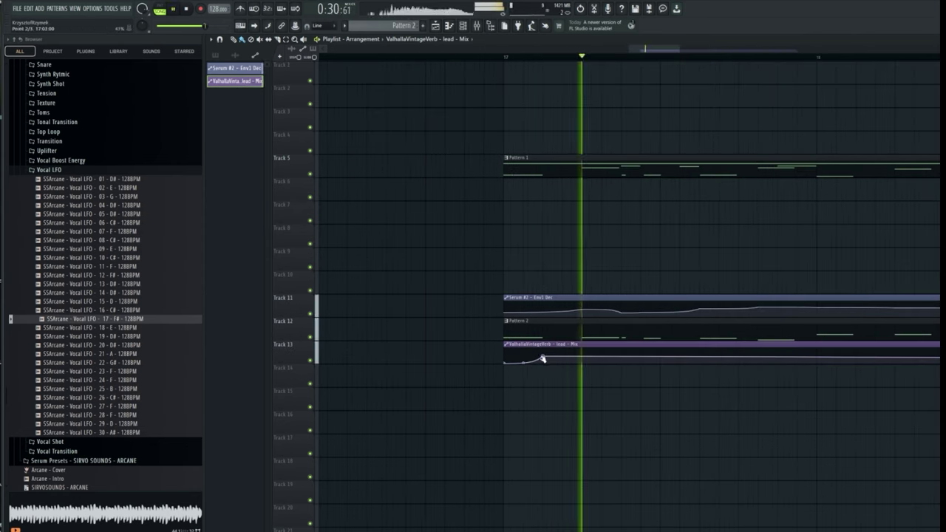
{"action": "key", "text": "space"}
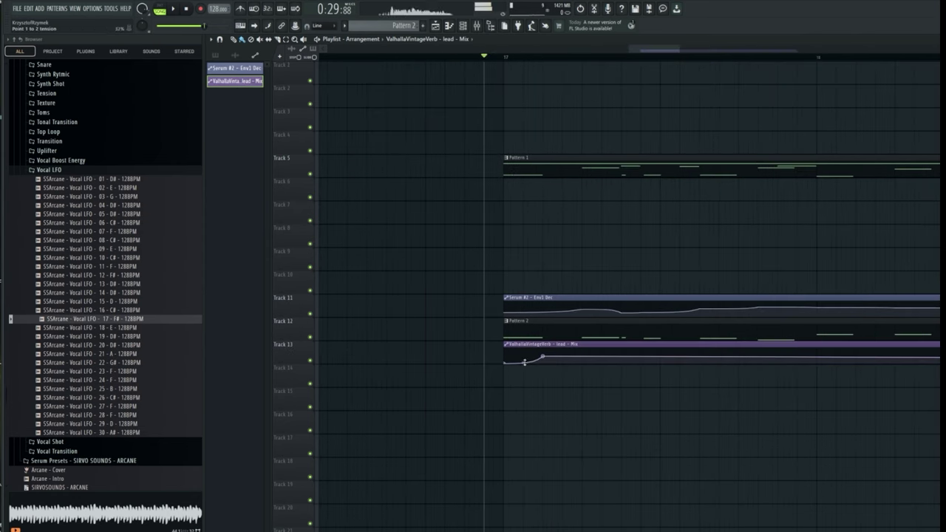
{"action": "left_click_drag", "start_coordinate": [584, 356], "coordinate": [581, 374]}
{"action": "key", "text": "space"}
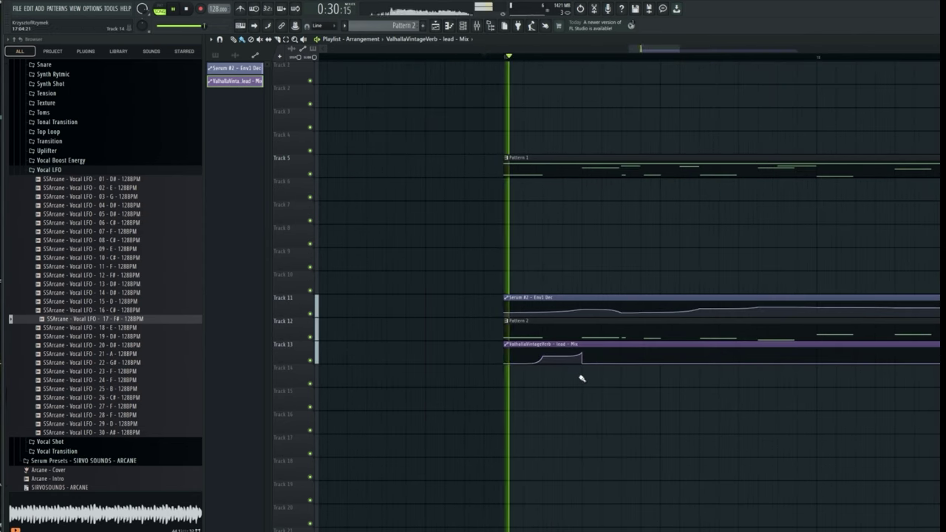
Step: Add further swells to the reverb mix automation through bars 17 and 18, playing the lead between edits
{"action": "key", "text": "space"}
{"action": "key", "text": "space"}
{"action": "key", "text": "space"}
{"action": "key", "text": "space"}
{"action": "mouse_move", "coordinate": [535, 350]}
{"action": "left_mouse_down"}
{"action": "mouse_move", "coordinate": [524, 351]}
{"action": "mouse_move", "coordinate": [568, 353]}
{"action": "left_mouse_up"}
{"action": "key", "text": "space"}
{"action": "key", "text": "space"}
{"action": "key", "text": "space"}
{"action": "right_click", "coordinate": [660, 356]}
{"action": "key", "text": "space"}
{"action": "key", "text": "space"}
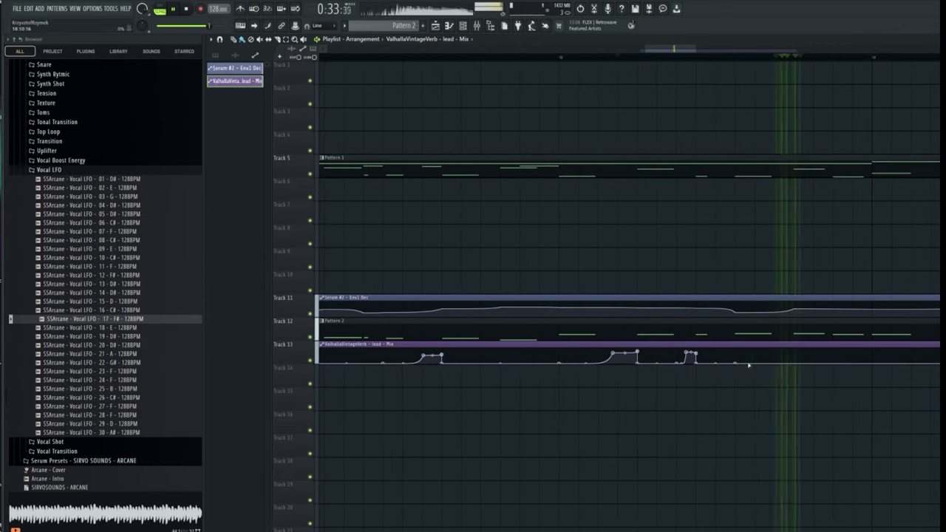
{"action": "key", "text": "space"}
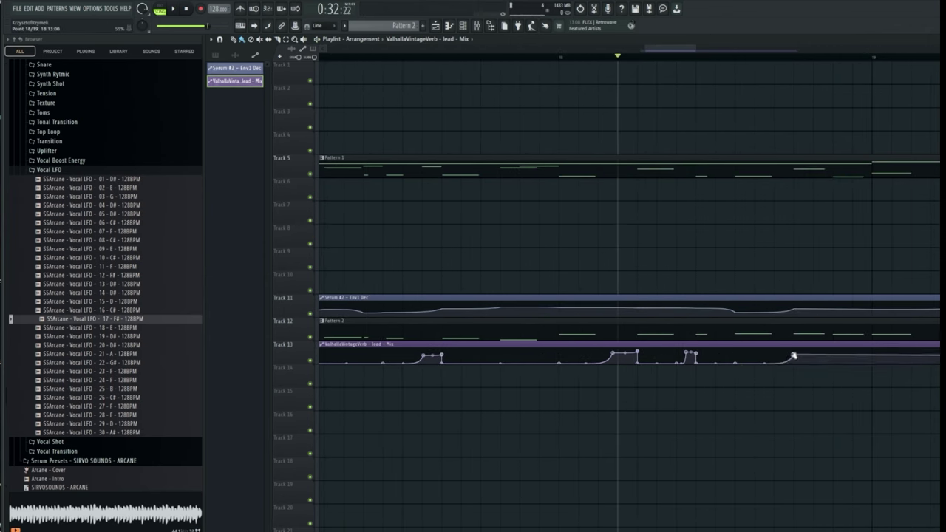
{"action": "key", "text": "space"}
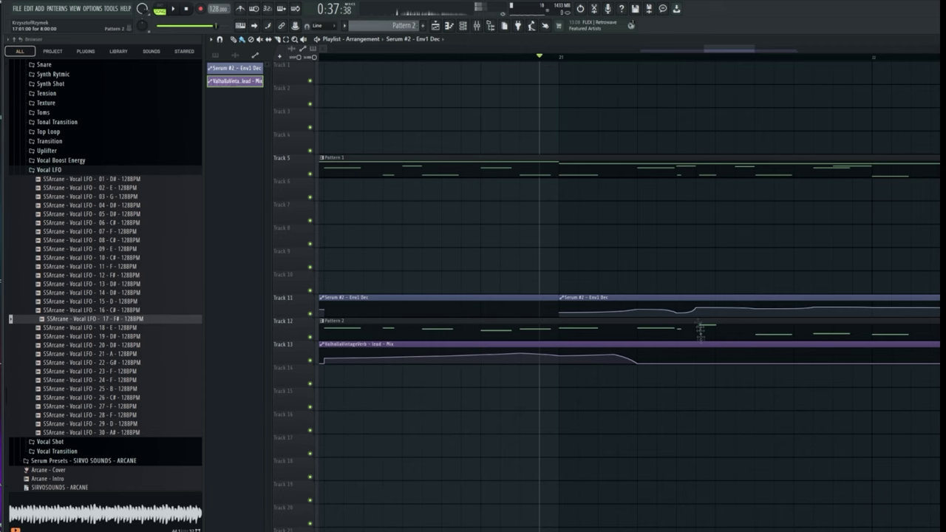
Step: Continue the reverb mix automation with points for more swells along the rest of the melody, auditioning the result
{"action": "key", "text": "space"}
{"action": "key", "text": "space"}
{"action": "key", "text": "space"}
{"action": "key", "text": "space"}
{"action": "right_click", "coordinate": [696, 363]}
{"action": "right_click", "coordinate": [715, 357]}
{"action": "right_click", "coordinate": [750, 353]}
{"action": "right_click", "coordinate": [754, 363]}
{"action": "key", "text": "space"}
{"action": "key", "text": "space"}
{"action": "key", "text": "space"}
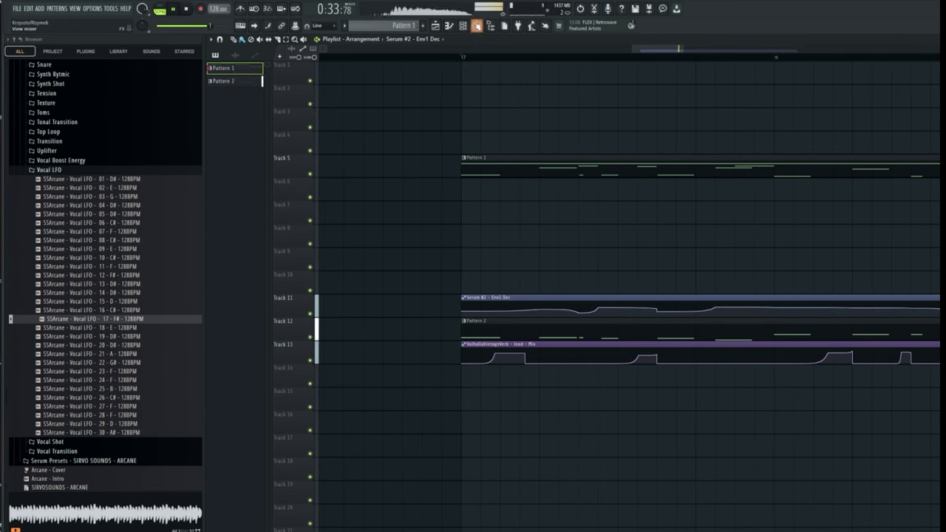
Step: Rework the lead's effect chain, adding Cymatics Diablo before the EQ and a second FabFilter Pro-Q 3 before GClip
{"action": "left_click", "coordinate": [465, 27]}
{"action": "left_click", "coordinate": [477, 30]}
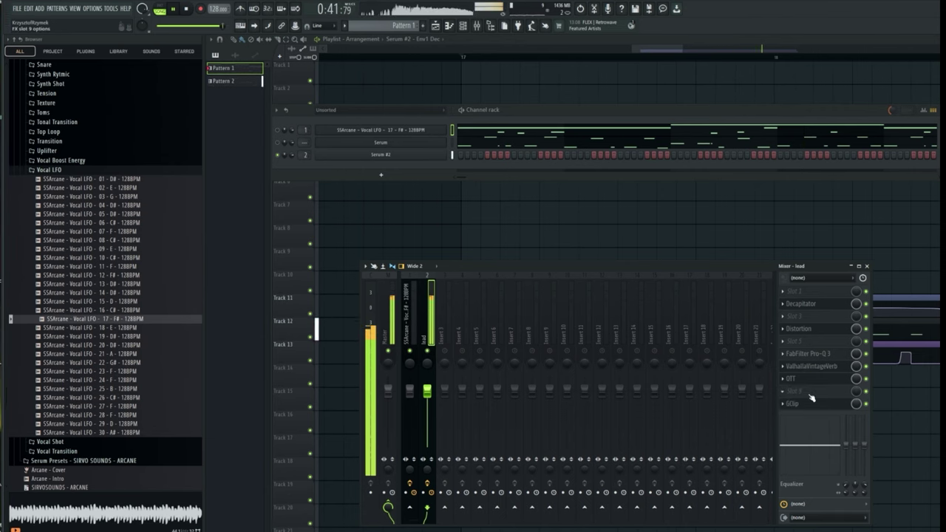
{"action": "left_click", "coordinate": [811, 405]}
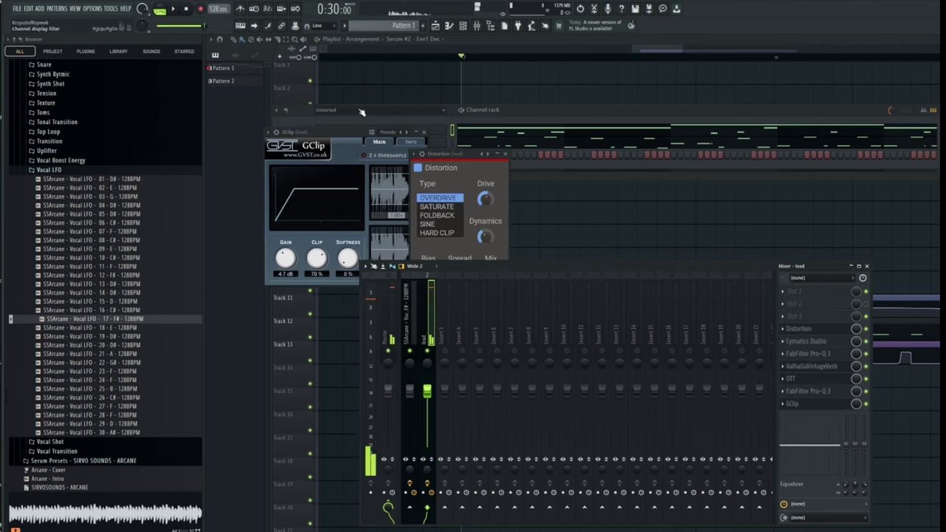
Step: Unmute the vocal channel and raise its mixer volume to 2.6 dB while playing it with the lead
{"action": "left_click", "coordinate": [532, 113]}
{"action": "key", "text": "space"}
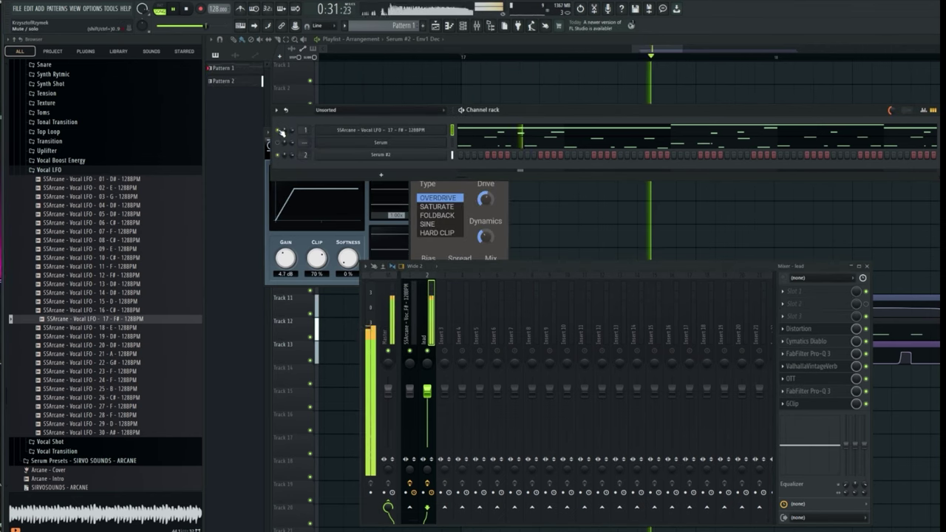
{"action": "mouse_move", "coordinate": [411, 390]}
{"action": "left_mouse_down"}
{"action": "mouse_move", "coordinate": [409, 379]}
{"action": "mouse_move", "coordinate": [417, 390]}
{"action": "left_mouse_up"}
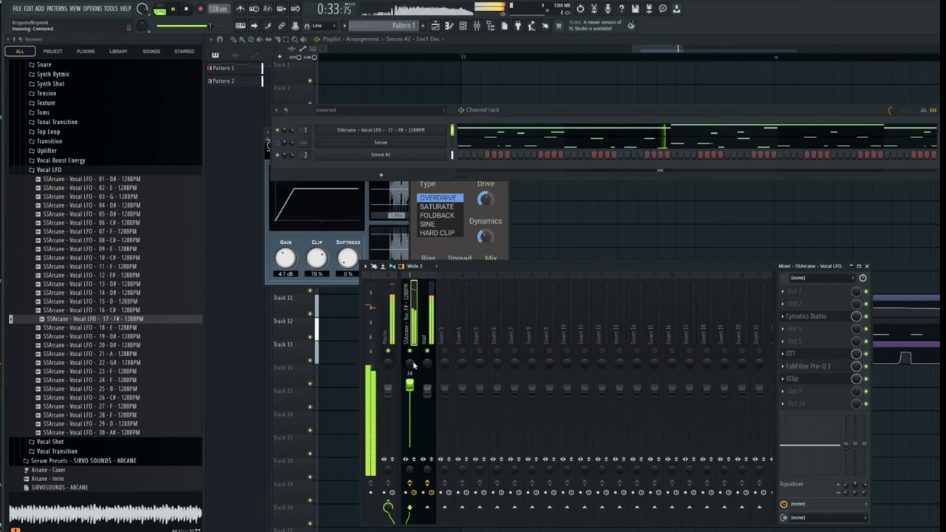
{"action": "key", "text": "space"}
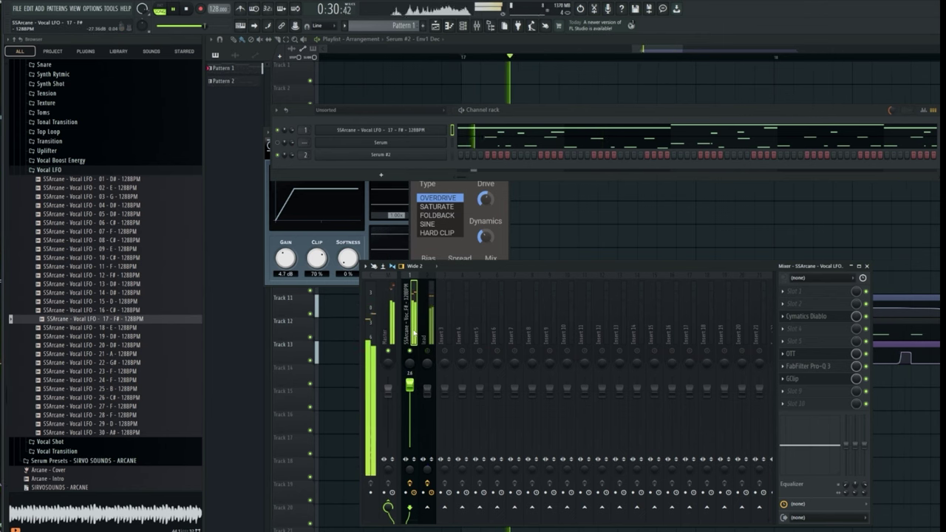
Step: Add PanMan to slot 4 of the vocal mixer track, choose a preset and adjust its panning width
{"action": "left_click", "coordinate": [807, 334]}
{"action": "mouse_move", "coordinate": [805, 340]}
{"action": "left_click", "coordinate": [908, 15]}
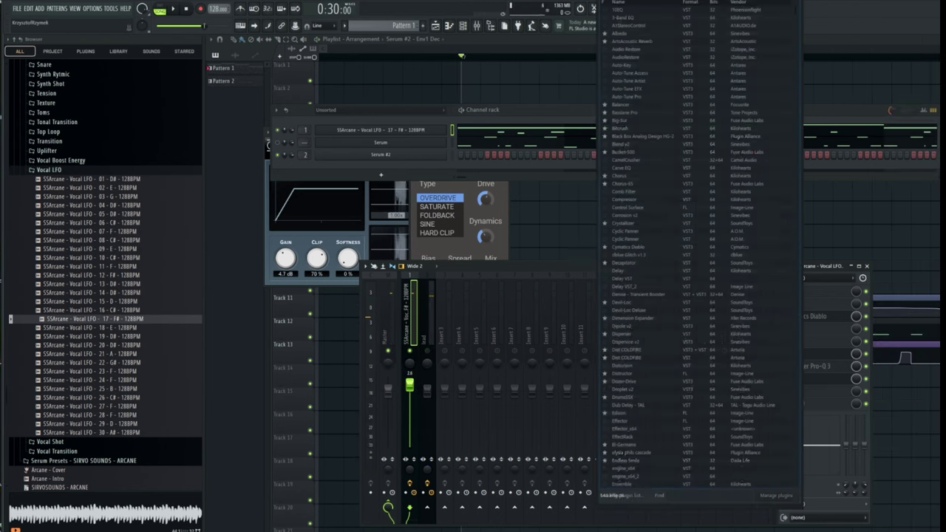
{"action": "type", "text": "pan"}
{"action": "double_click", "coordinate": [619, 49]}
{"action": "left_click", "coordinate": [532, 77]}
{"action": "left_click", "coordinate": [545, 92]}
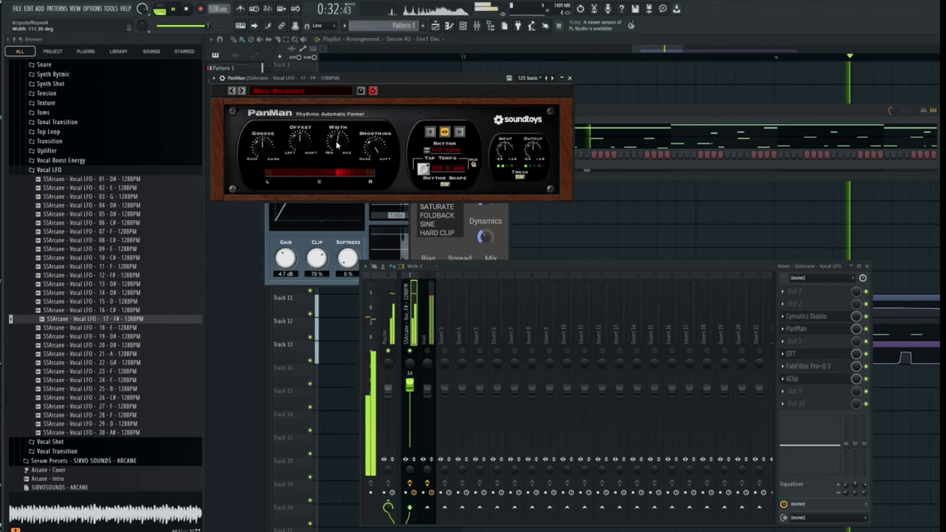
{"action": "left_click_drag", "start_coordinate": [337, 145], "coordinate": [336, 148]}
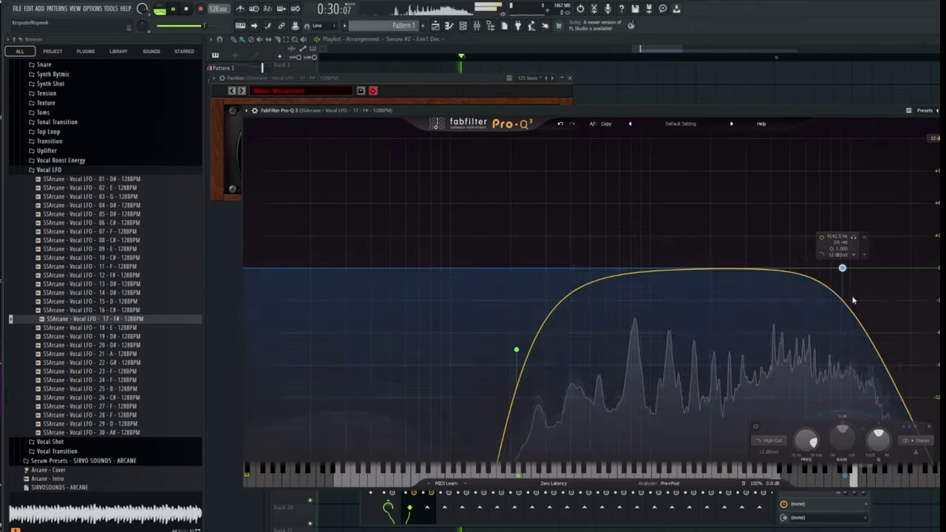
Step: Adjust the high cut in the vocal's Pro-Q 3 and set the vocal track's volume to about 2.9 dB
{"action": "left_click_drag", "start_coordinate": [840, 268], "coordinate": [864, 320]}
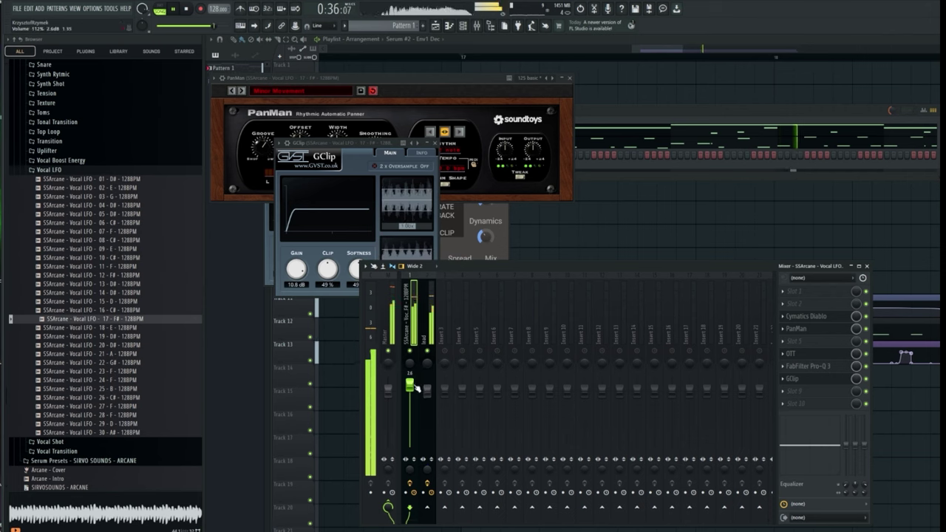
{"action": "left_click_drag", "start_coordinate": [416, 388], "coordinate": [416, 380]}
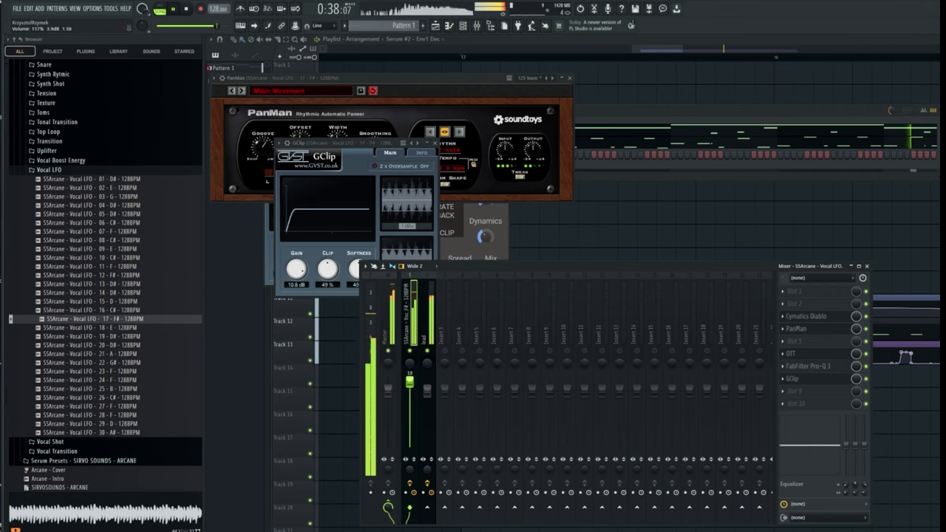
{"action": "left_click_drag", "start_coordinate": [417, 385], "coordinate": [417, 388]}
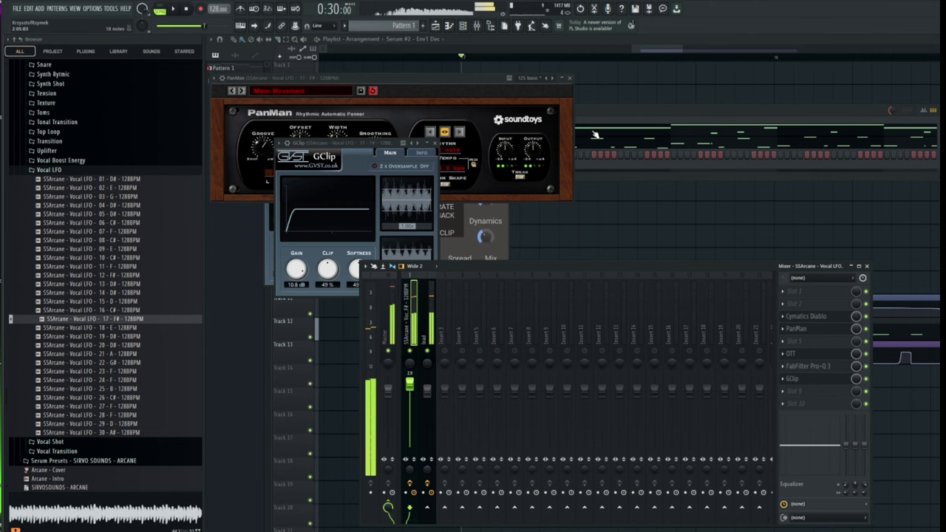
Step: Solo the Serum bass pluck channel and route it to its own mixer track 3
{"action": "key", "text": "space"}
{"action": "key", "text": "F6"}
{"action": "key", "text": "space"}
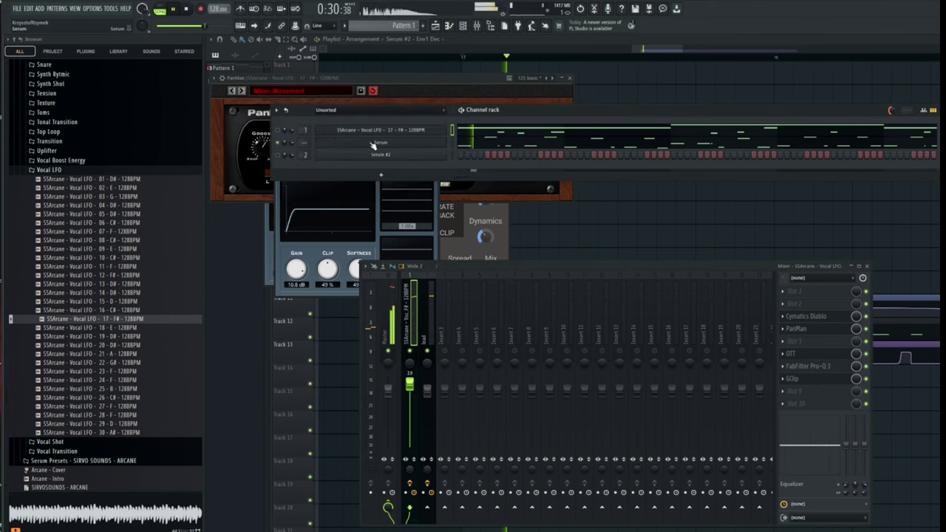
{"action": "left_click", "coordinate": [380, 143]}
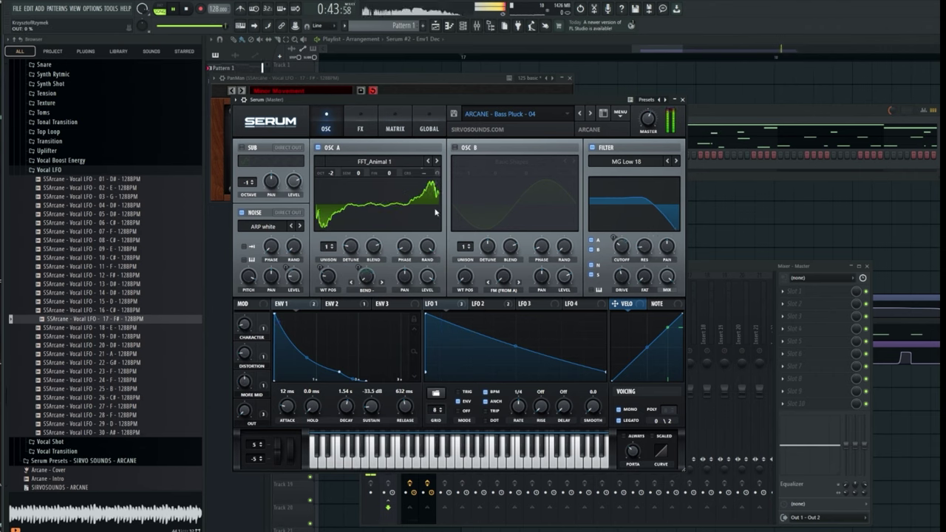
{"action": "left_click", "coordinate": [235, 100]}
{"action": "left_click", "coordinate": [357, 126]}
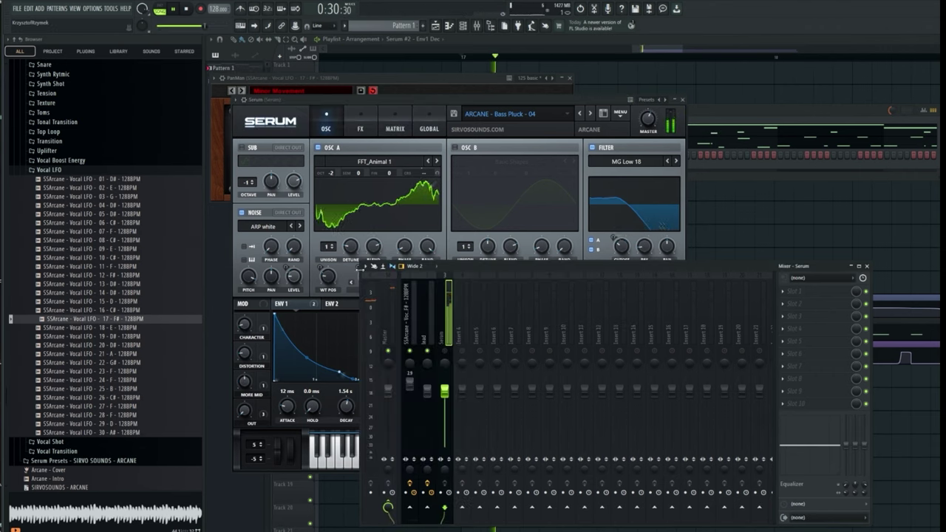
{"action": "left_click", "coordinate": [416, 103]}
{"action": "left_click", "coordinate": [698, 259]}
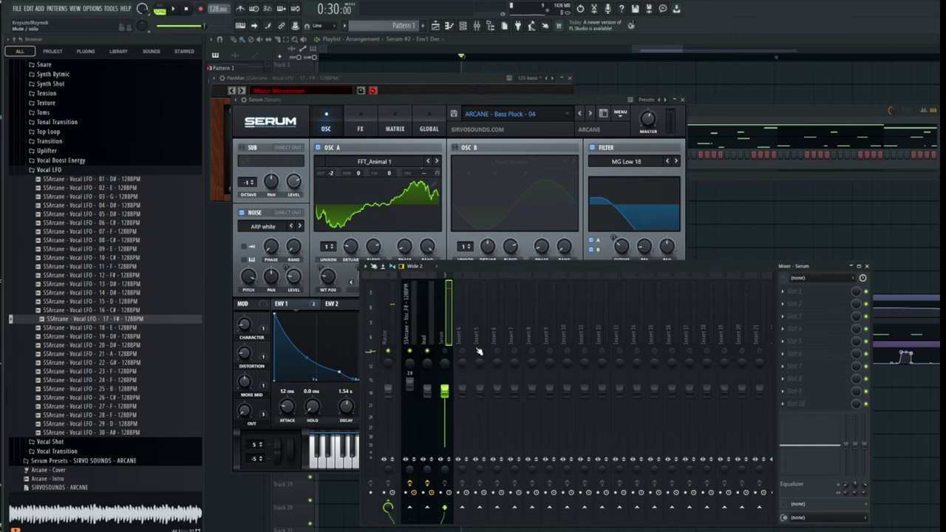
Step: Set the Env 1 release of the Serum bass pluck to 245 ms while playing the pattern
{"action": "key", "text": "space"}
{"action": "left_click", "coordinate": [462, 104]}
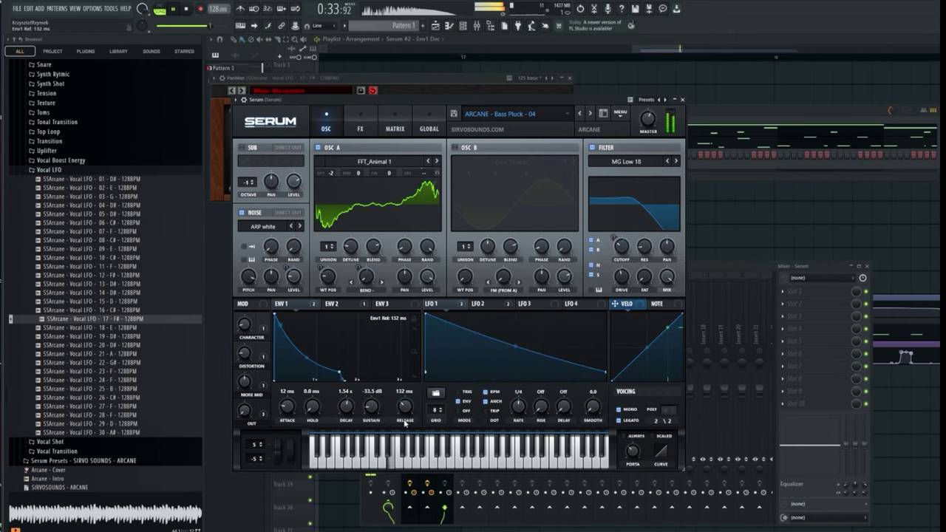
{"action": "scroll", "coordinate": [405, 423], "scroll_direction": "up", "scroll_amount": 3}
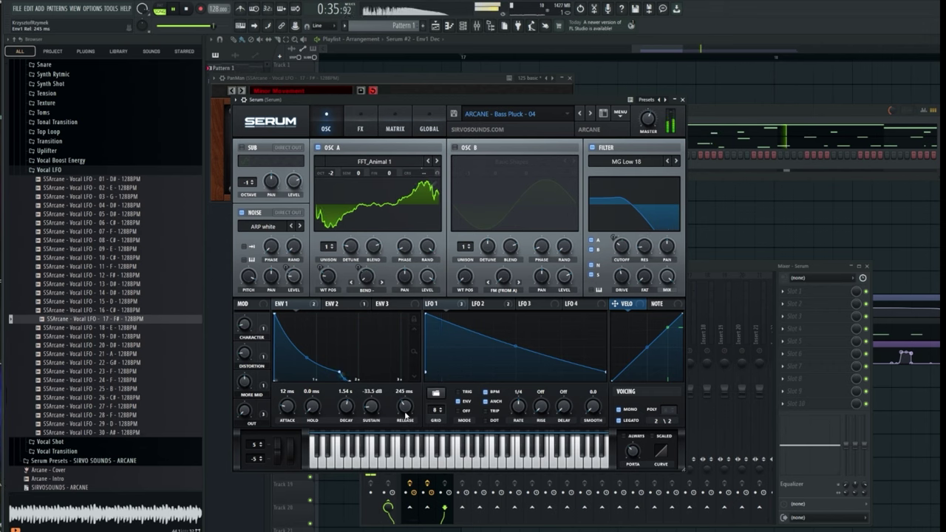
{"action": "left_click", "coordinate": [716, 272]}
{"action": "key", "text": "space"}
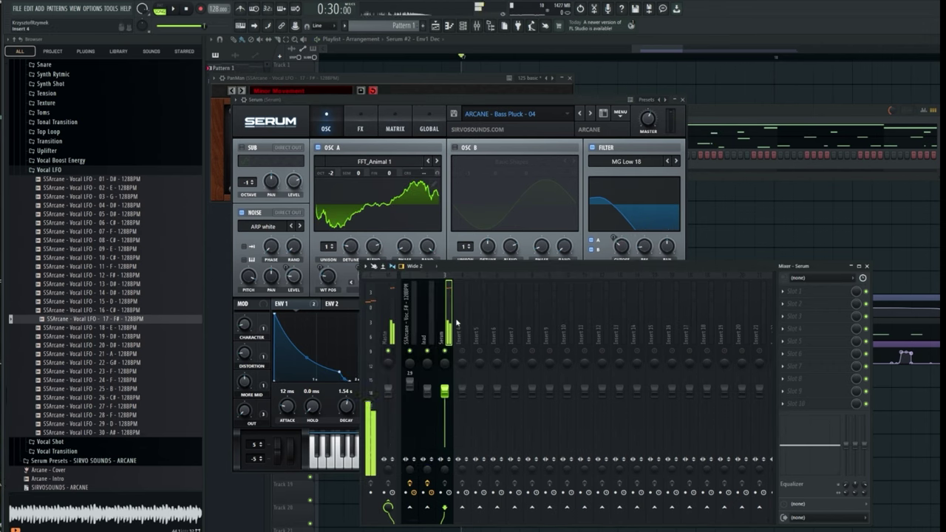
Step: Add Decapitator to slot 4 of the Serum track, adjust its low cut, and adjust the gain in the track's GClip
{"action": "left_click", "coordinate": [809, 330]}
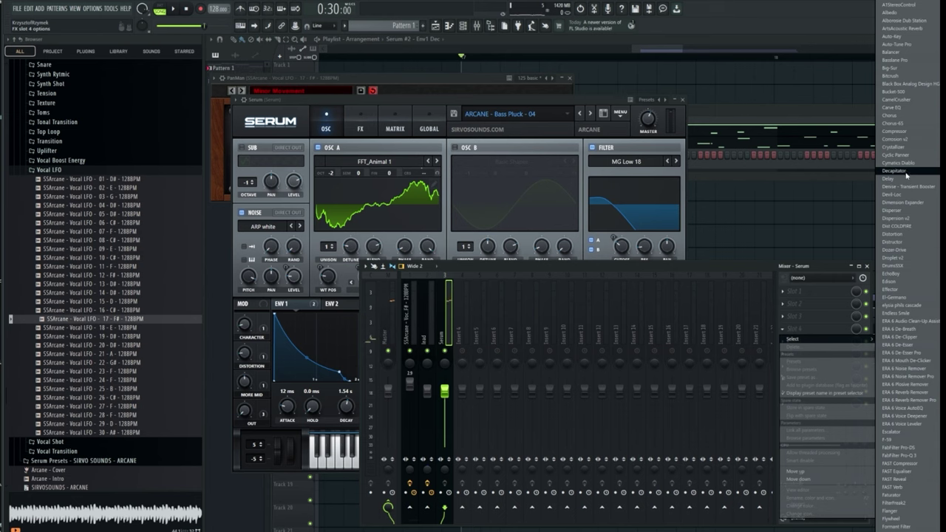
{"action": "left_click", "coordinate": [906, 172]}
{"action": "key", "text": "space"}
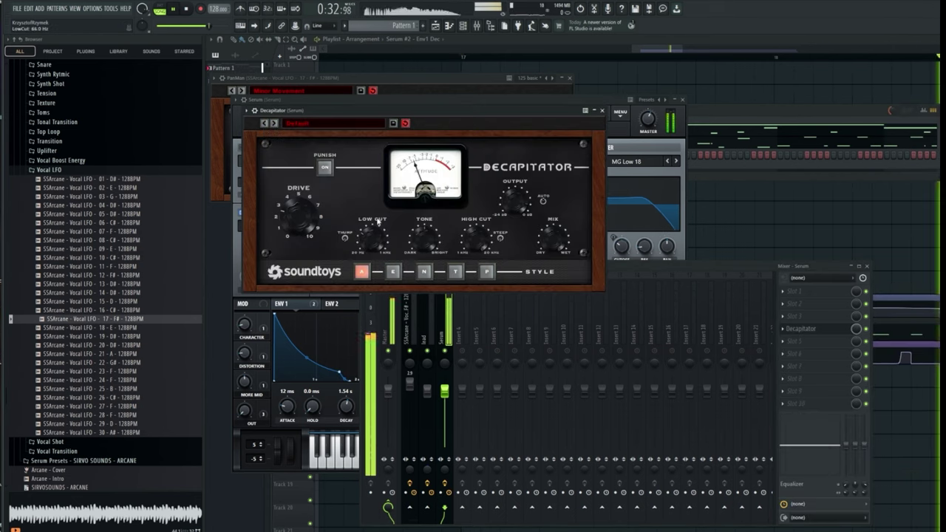
{"action": "left_click_drag", "start_coordinate": [377, 221], "coordinate": [382, 213]}
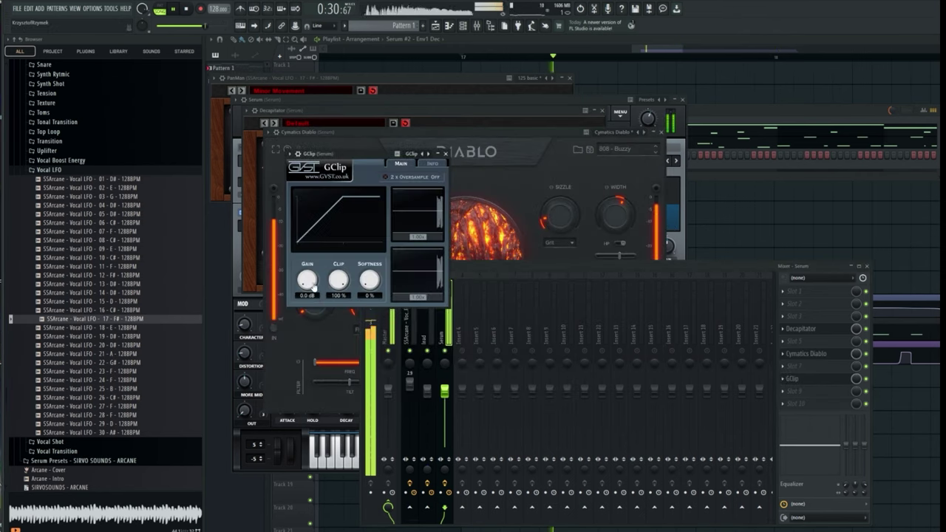
{"action": "mouse_move", "coordinate": [314, 288]}
{"action": "left_mouse_down"}
{"action": "mouse_move", "coordinate": [314, 279]}
{"action": "mouse_move", "coordinate": [345, 292]}
{"action": "mouse_move", "coordinate": [316, 289]}
{"action": "left_mouse_up"}
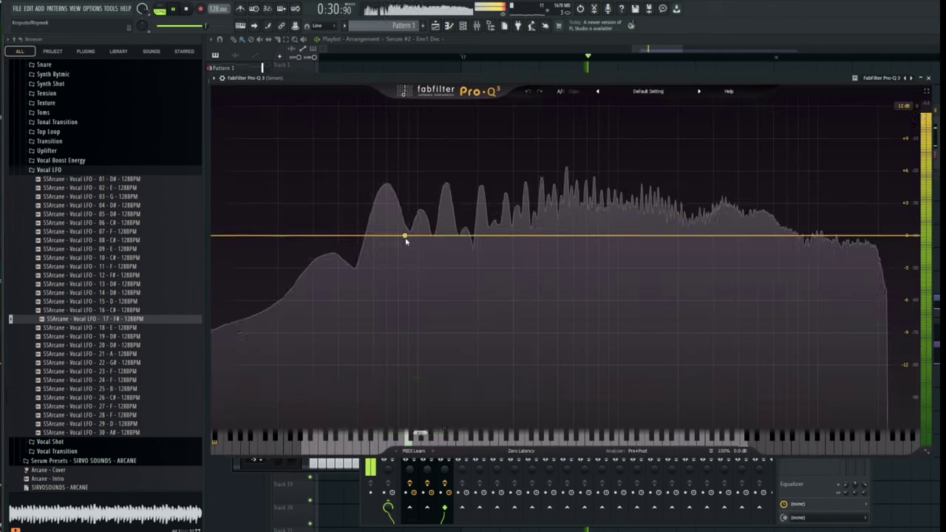
Step: Add a low cut at about 90.8 Hz with a 30 dB/oct slope in the Serum track's Pro-Q 3
{"action": "left_click", "coordinate": [408, 237]}
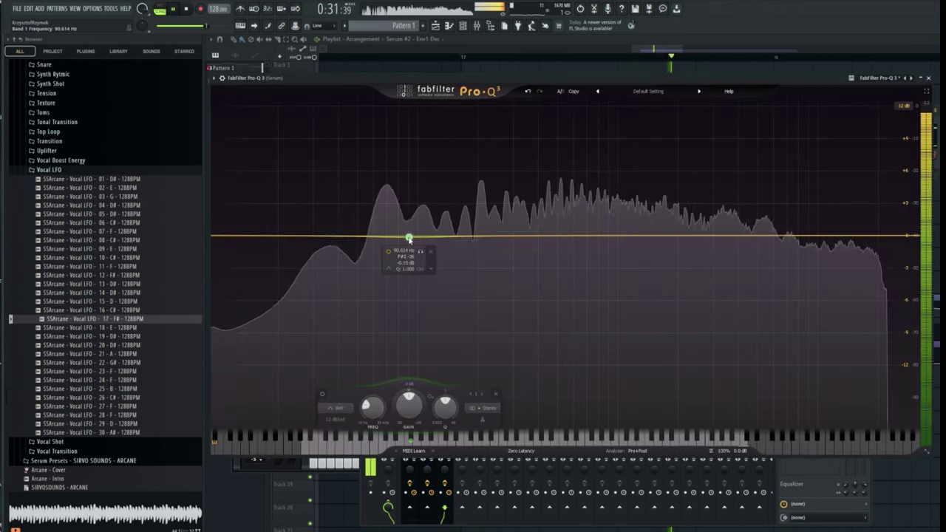
{"action": "right_click", "coordinate": [409, 238]}
{"action": "mouse_move", "coordinate": [436, 273]}
{"action": "left_click", "coordinate": [506, 292]}
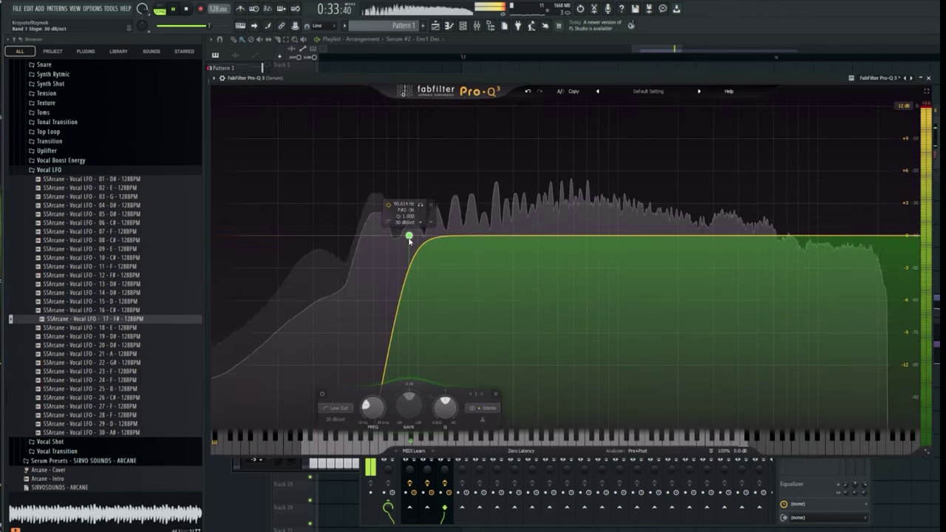
Step: In the Serum track's Pro-Q 3, move the low cut higher, boost about 4.8 dB near 4.5 kHz and cut the low mids
{"action": "left_click_drag", "start_coordinate": [411, 236], "coordinate": [434, 307]}
{"action": "left_click_drag", "start_coordinate": [588, 236], "coordinate": [748, 185]}
{"action": "left_click_drag", "start_coordinate": [551, 241], "coordinate": [539, 280]}
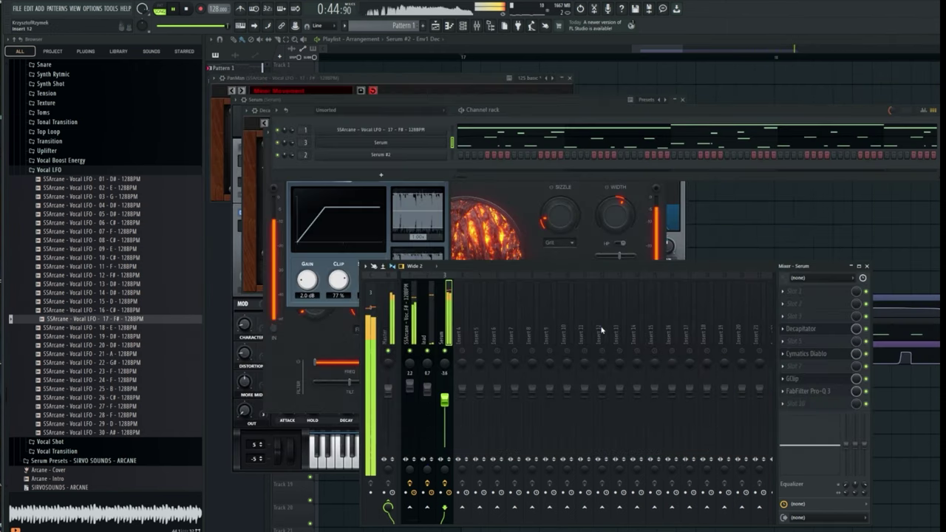
Step: Load the 0 DNB MASTER effect chain on the Master track and lower the Invisible Limiter's input gain to 0.40 dB during playback
{"action": "right_click", "coordinate": [399, 273]}
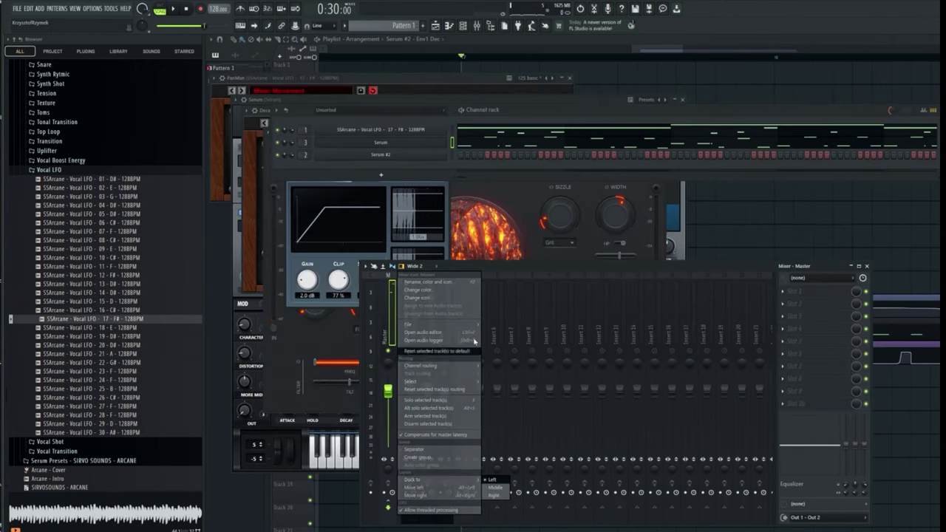
{"action": "mouse_move", "coordinate": [458, 324]}
{"action": "left_click", "coordinate": [521, 21]}
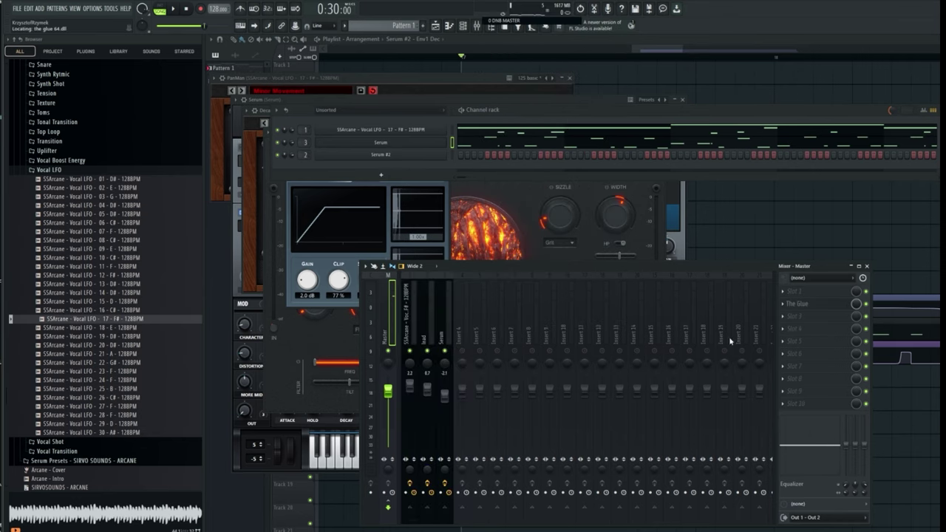
{"action": "left_click", "coordinate": [821, 395]}
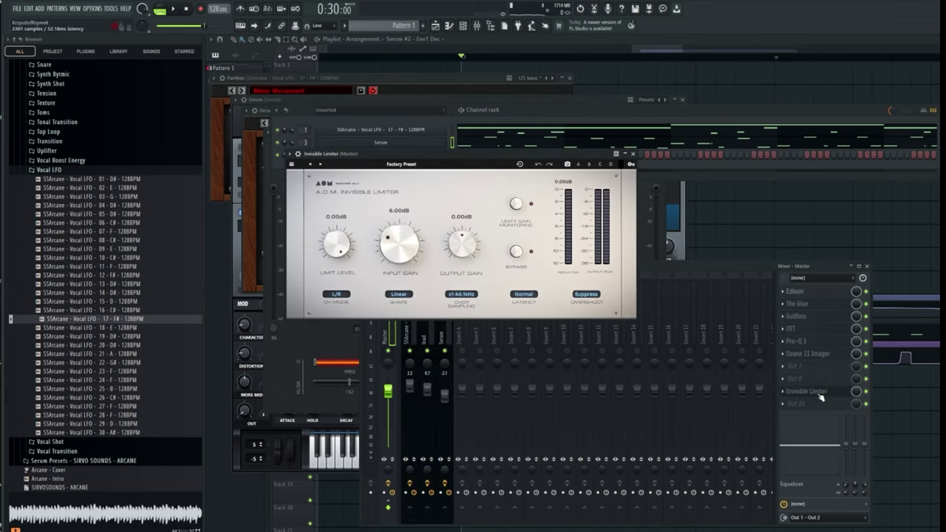
{"action": "key", "text": "space"}
{"action": "scroll", "coordinate": [394, 245], "scroll_direction": "down", "scroll_amount": 5}
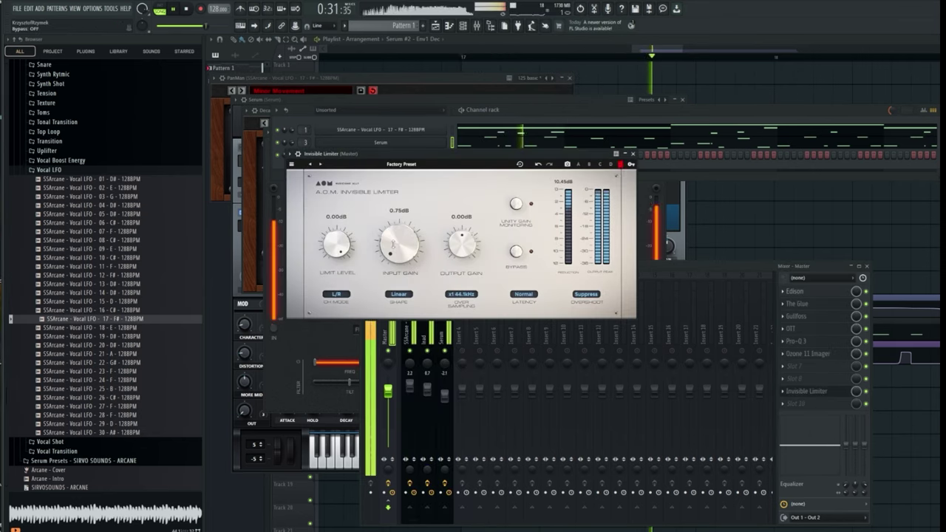
{"action": "scroll", "coordinate": [394, 246], "scroll_direction": "down", "scroll_amount": 1}
Step: Remove OTT from the Master track and set the band 1 width to about 21 in its Ozone 11 Imager
{"action": "left_click", "coordinate": [867, 330]}
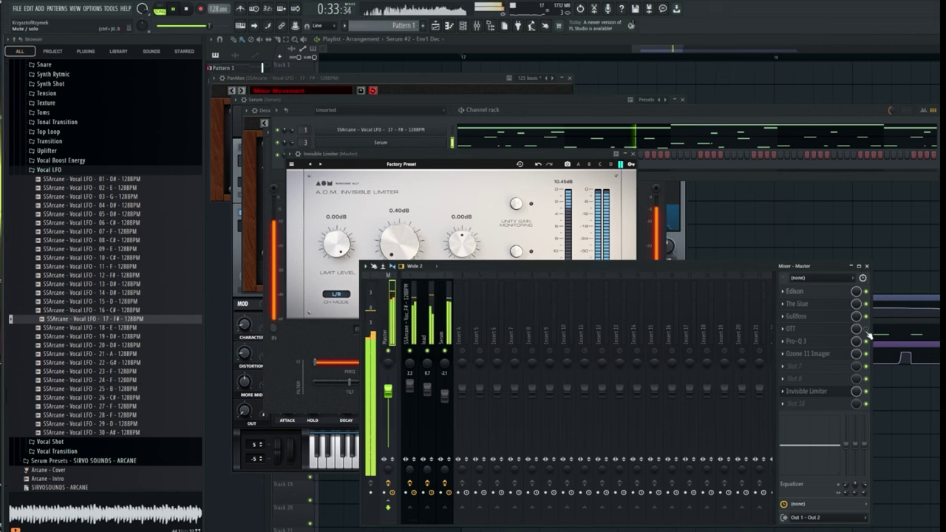
{"action": "left_click", "coordinate": [784, 329]}
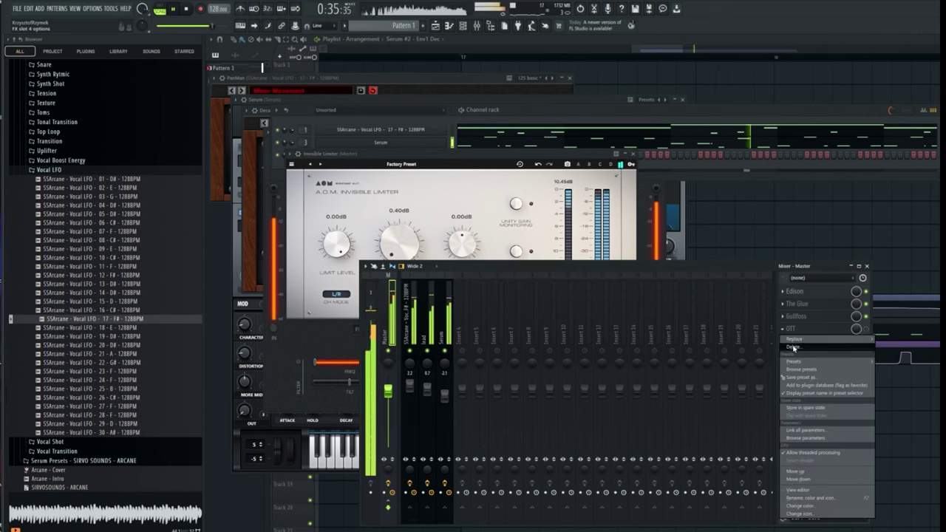
{"action": "left_click", "coordinate": [796, 348]}
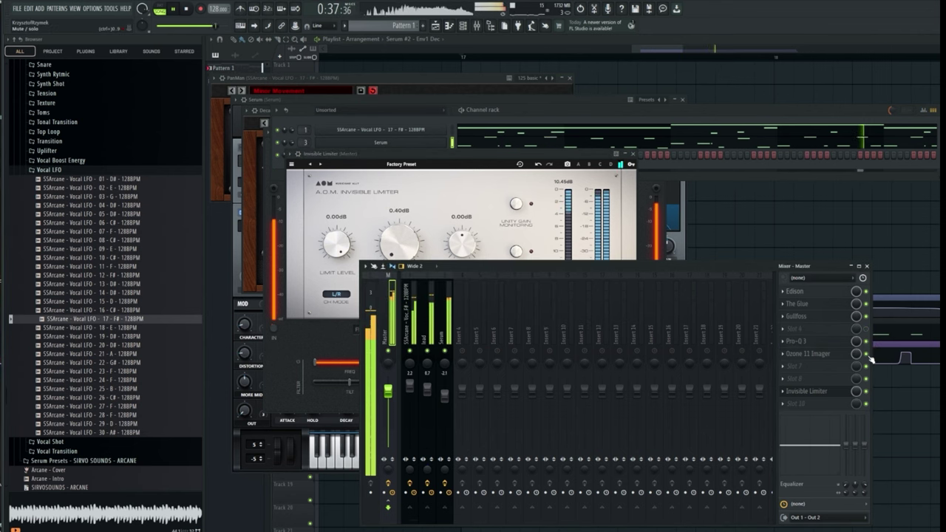
{"action": "left_click", "coordinate": [808, 353]}
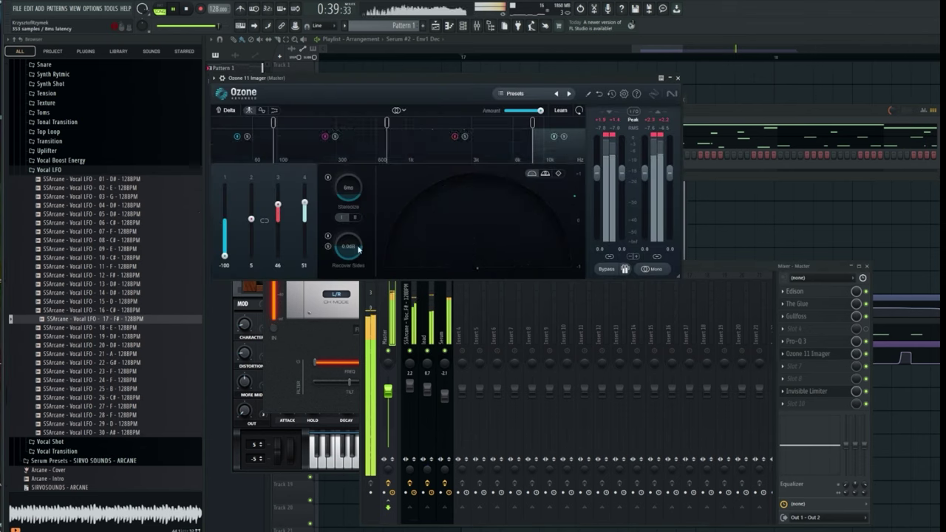
{"action": "left_click_drag", "start_coordinate": [231, 192], "coordinate": [230, 208]}
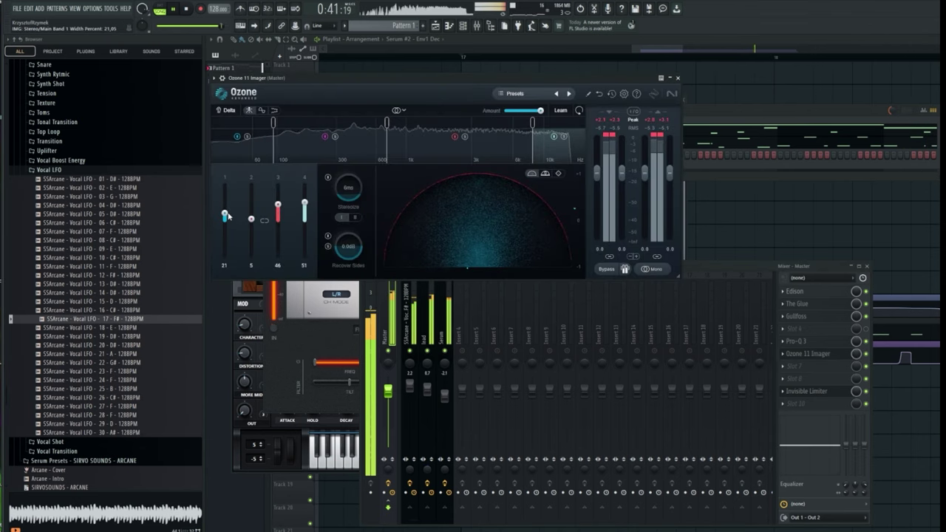
{"action": "left_click", "coordinate": [678, 79]}
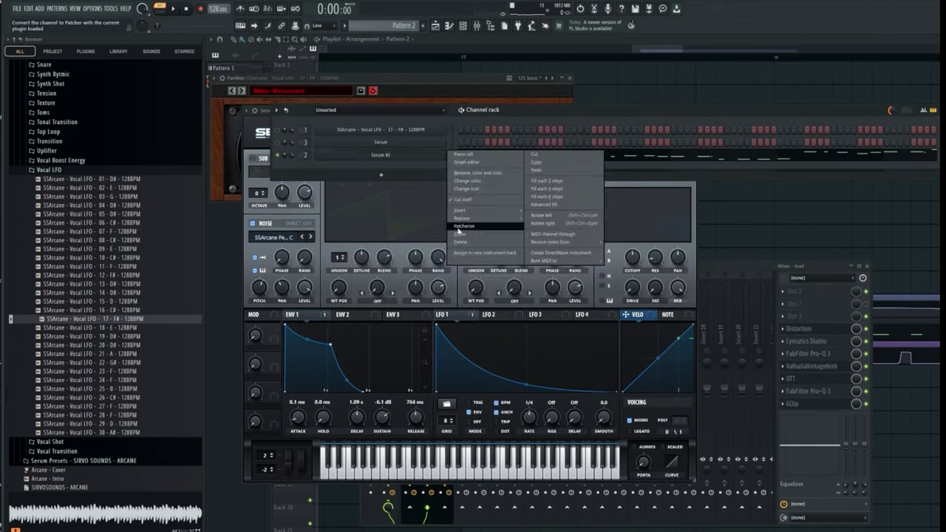
Step: Clone the Serum #2 percussive lead channel and copy its notes to the clone
{"action": "left_click", "coordinate": [465, 232]}
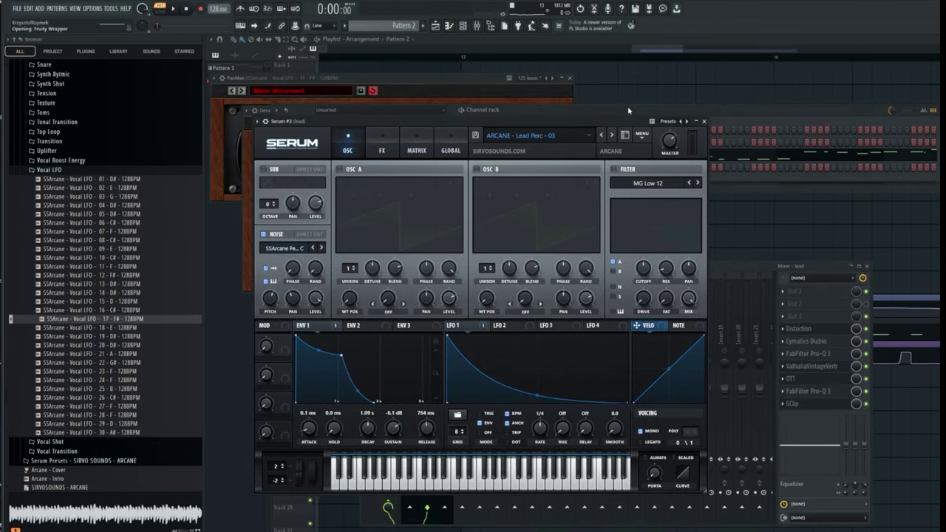
{"action": "left_click", "coordinate": [453, 155]}
{"action": "key", "text": "ctrl+c"}
{"action": "left_click", "coordinate": [452, 168]}
{"action": "key", "text": "ctrl+v"}
Step: Audition the ARCANE Lead Perc presets in the cloned Serum while playing the pattern and choose Lead Perc - 05
{"action": "left_click", "coordinate": [433, 168]}
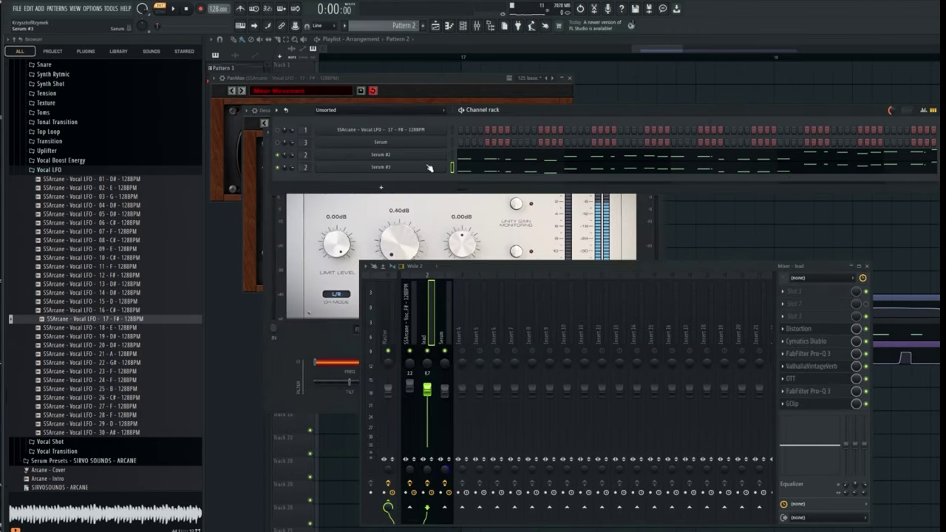
{"action": "left_click", "coordinate": [431, 167]}
{"action": "key", "text": "space"}
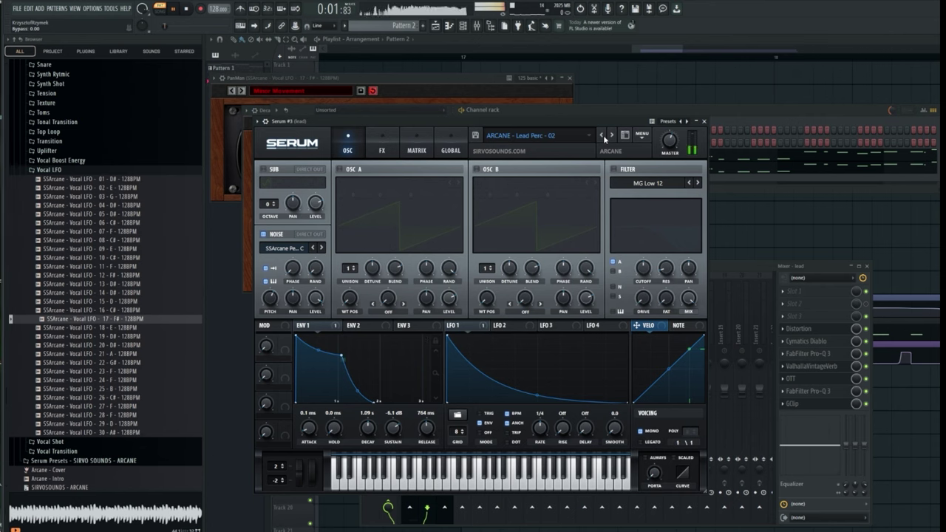
{"action": "left_click", "coordinate": [603, 134]}
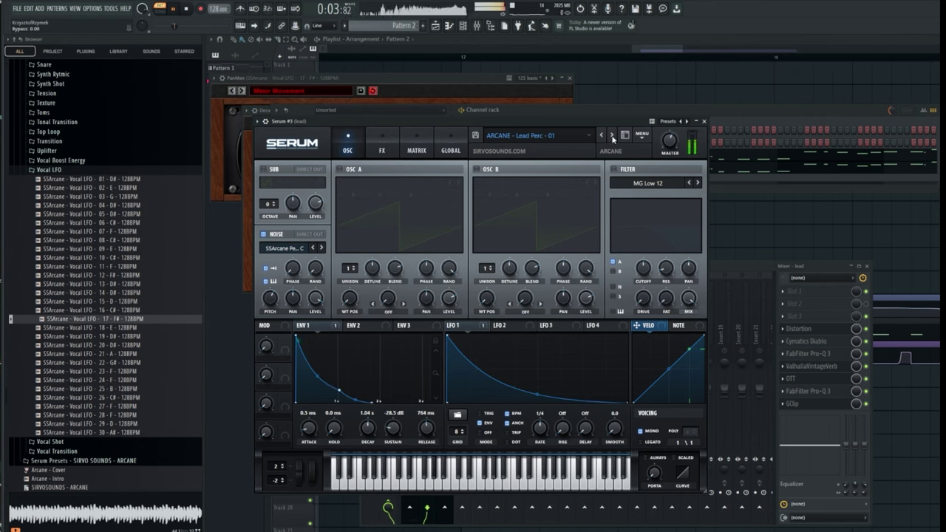
{"action": "left_click", "coordinate": [612, 137]}
{"action": "left_click", "coordinate": [612, 138]}
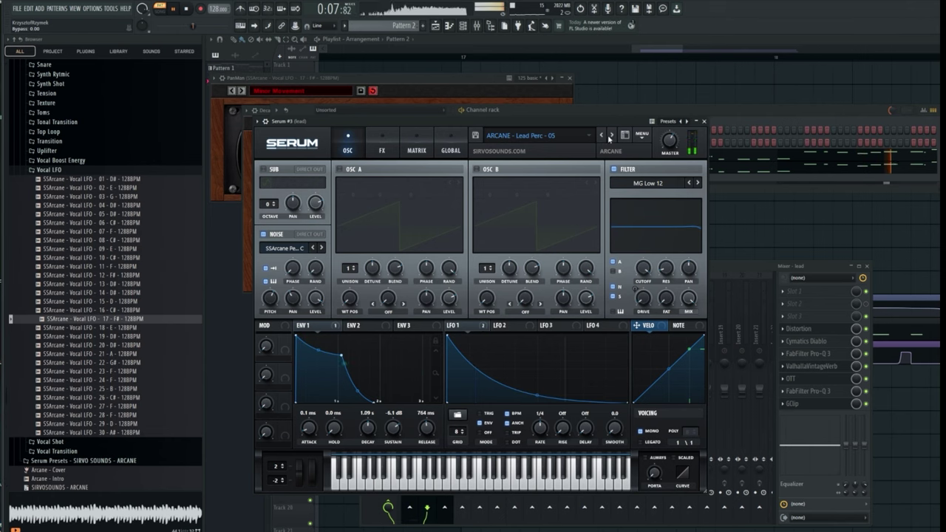
{"action": "left_click", "coordinate": [641, 114]}
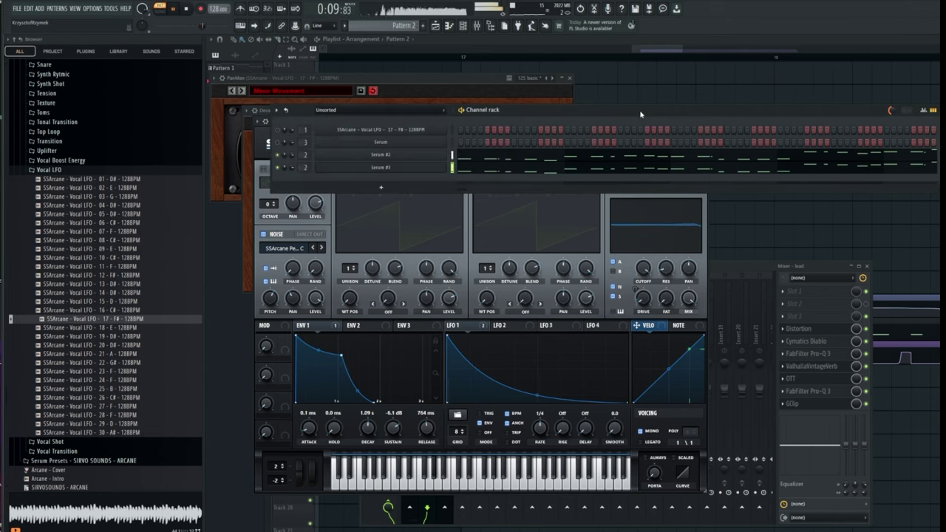
Step: Raise the Body amount in the lead track's Cymatics Diablo while comparing the effect on and off
{"action": "left_click", "coordinate": [721, 260]}
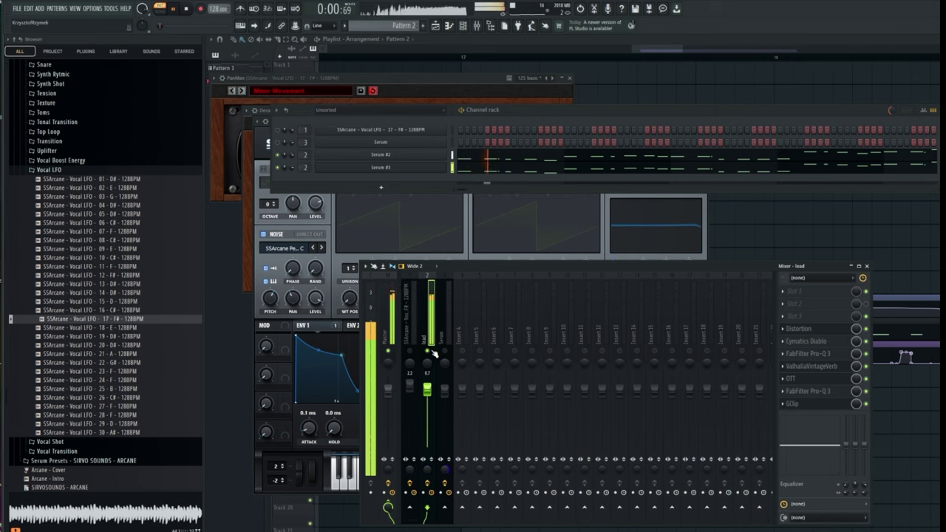
{"action": "left_click", "coordinate": [866, 343]}
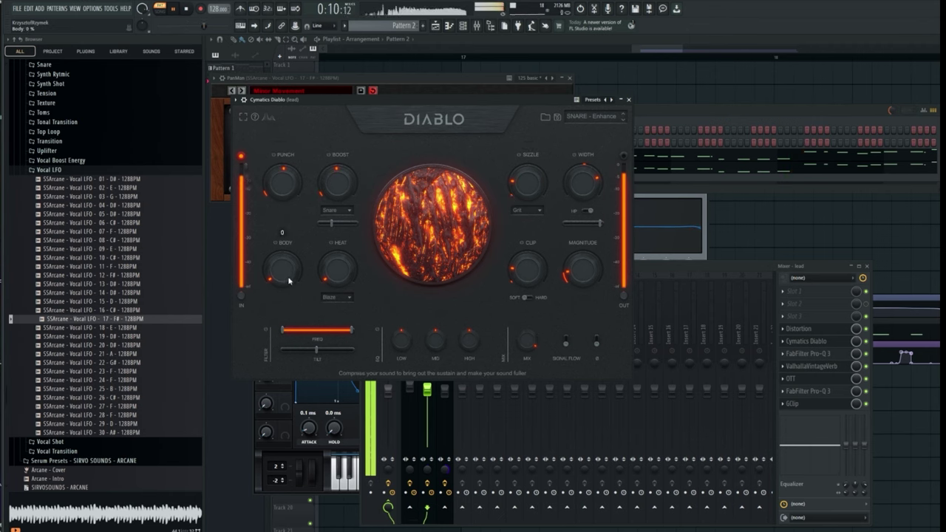
{"action": "left_click_drag", "start_coordinate": [289, 280], "coordinate": [289, 259]}
{"action": "left_click", "coordinate": [825, 269]}
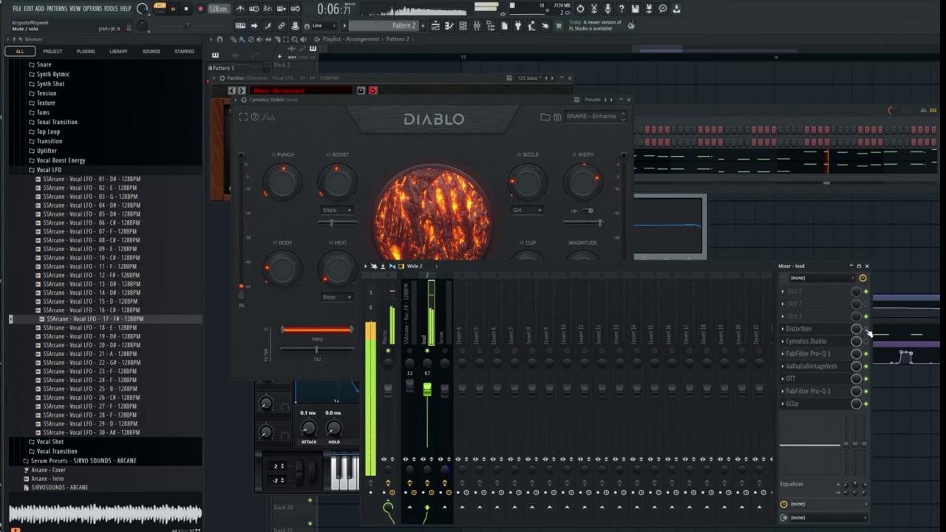
Step: Adjust the depth of the lead track's OTT and reshape the high end in its second Pro-Q 3
{"action": "left_click", "coordinate": [836, 379]}
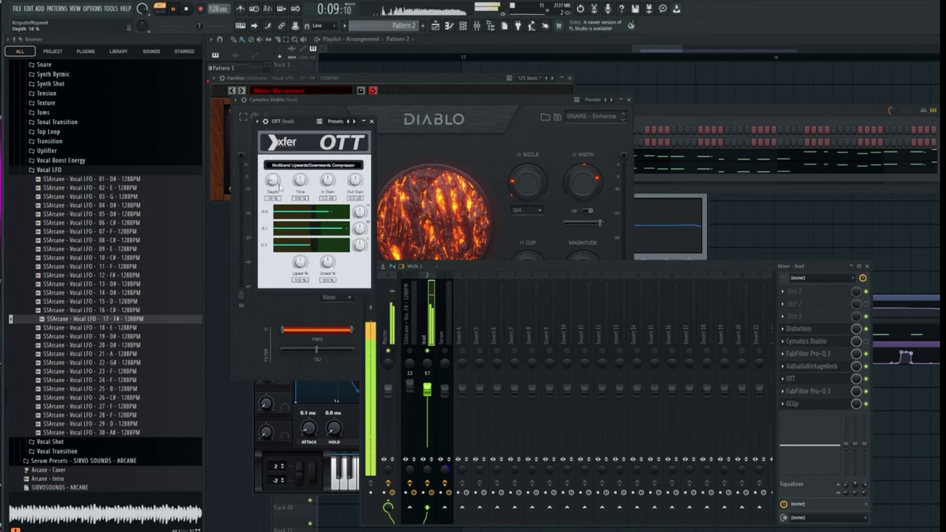
{"action": "left_click", "coordinate": [829, 392]}
{"action": "left_click_drag", "start_coordinate": [933, 318], "coordinate": [902, 326]}
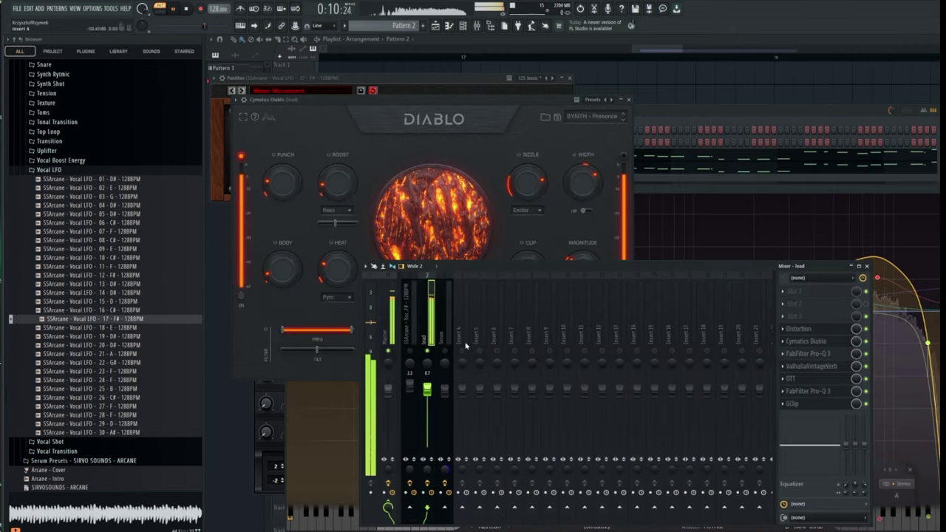
Step: Unsolo the lead mixer track, stop playback and re-enable the vocal and Serum bass channels
{"action": "right_click", "coordinate": [445, 351]}
{"action": "key", "text": "space"}
{"action": "left_click", "coordinate": [674, 118]}
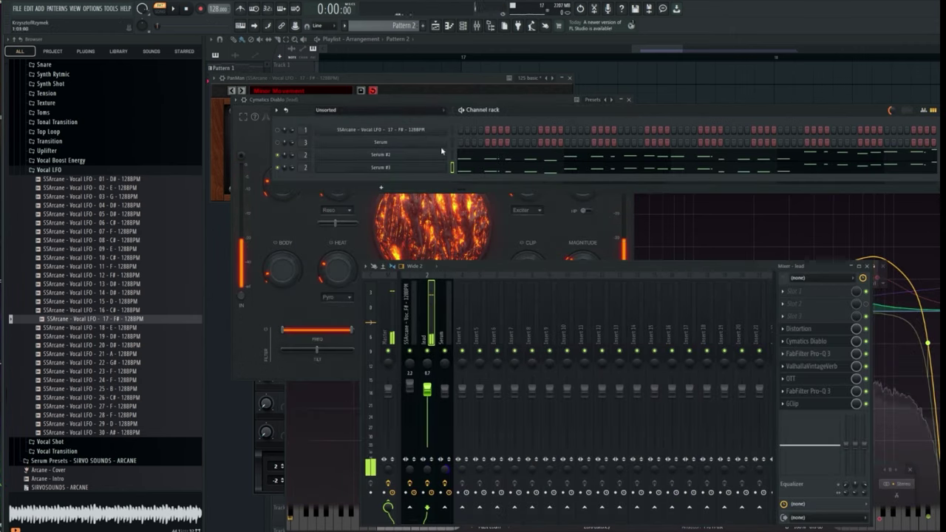
{"action": "left_click", "coordinate": [277, 129]}
{"action": "left_click", "coordinate": [277, 142]}
Step: Play the arrangement and slightly lower the lead track's volume in the mixer
{"action": "key", "text": "space"}
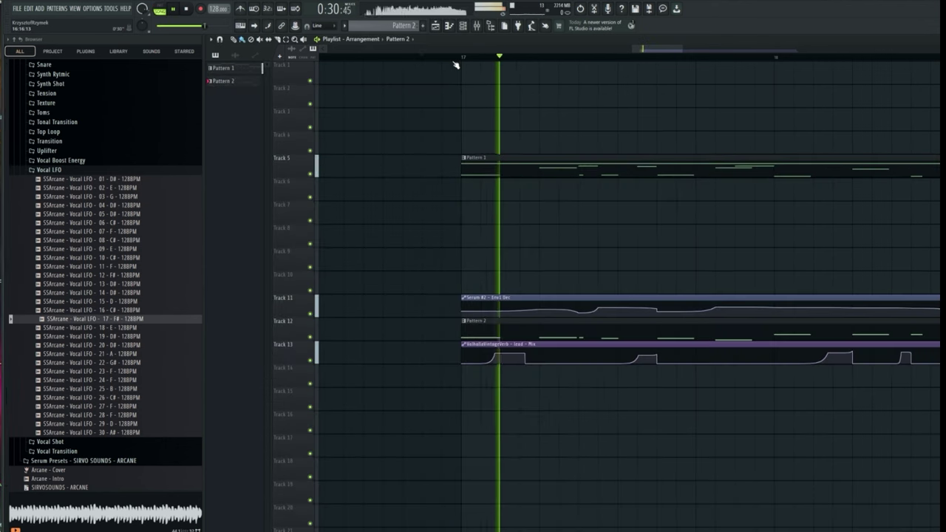
{"action": "key", "text": "F9"}
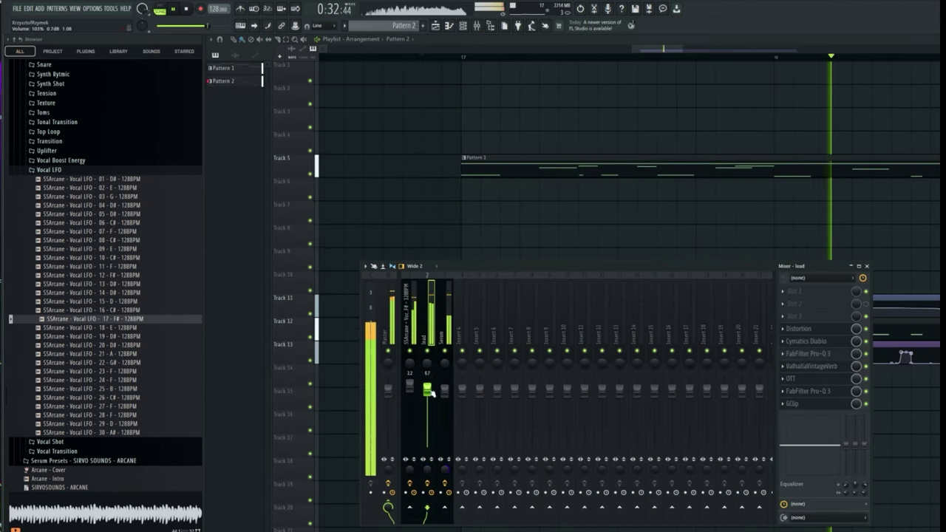
{"action": "left_click_drag", "start_coordinate": [431, 391], "coordinate": [430, 395]}
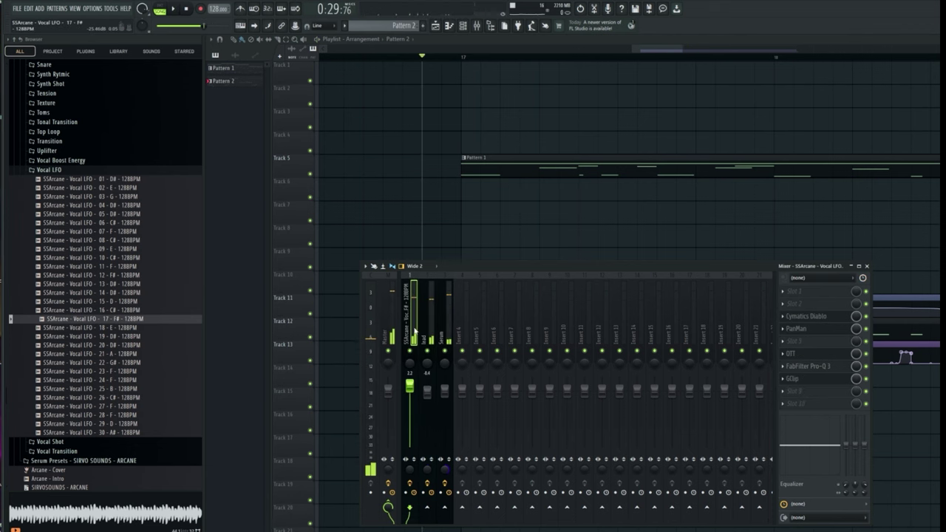
Step: In the Serum track's Pro-Q 3, add a low-frequency bell cut of about 3.4 dB and a mid boost of about 3.6 dB
{"action": "left_click", "coordinate": [798, 404]}
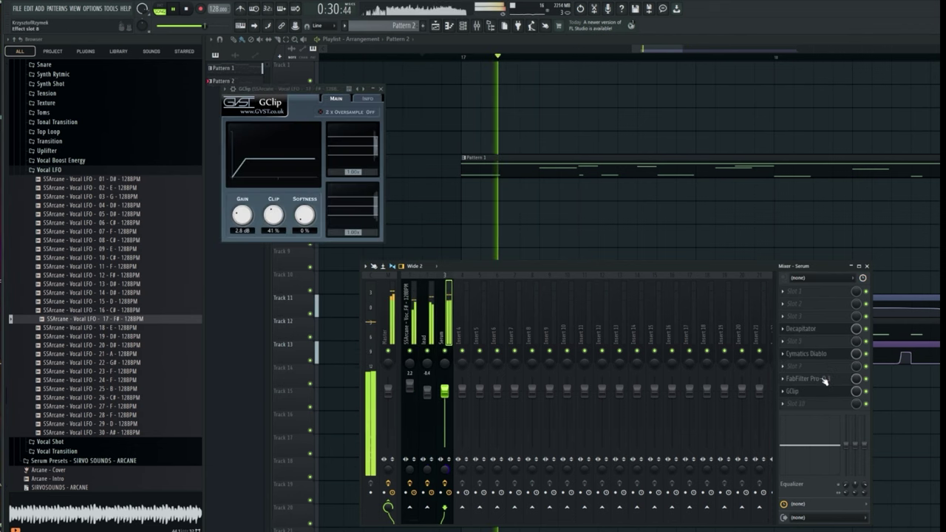
{"action": "left_click", "coordinate": [813, 391]}
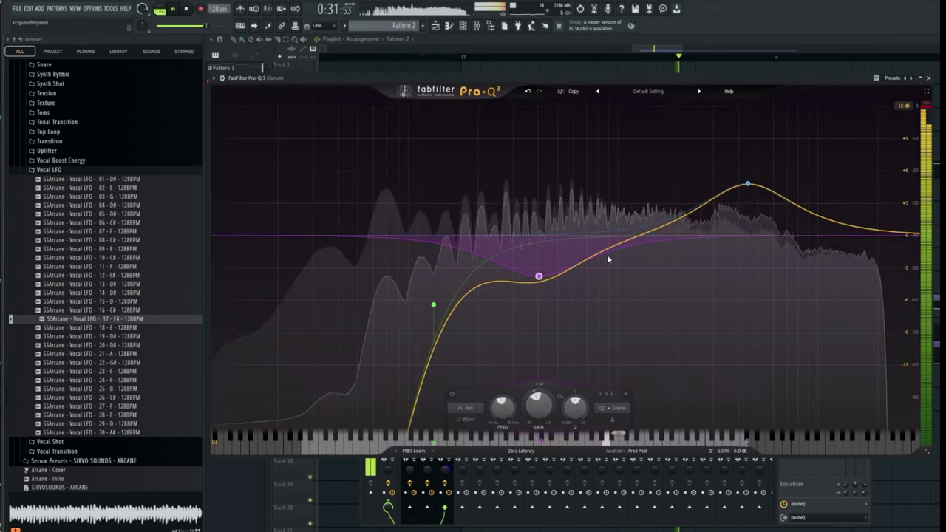
{"action": "double_click", "coordinate": [584, 235]}
{"action": "left_click_drag", "start_coordinate": [585, 235], "coordinate": [484, 274]}
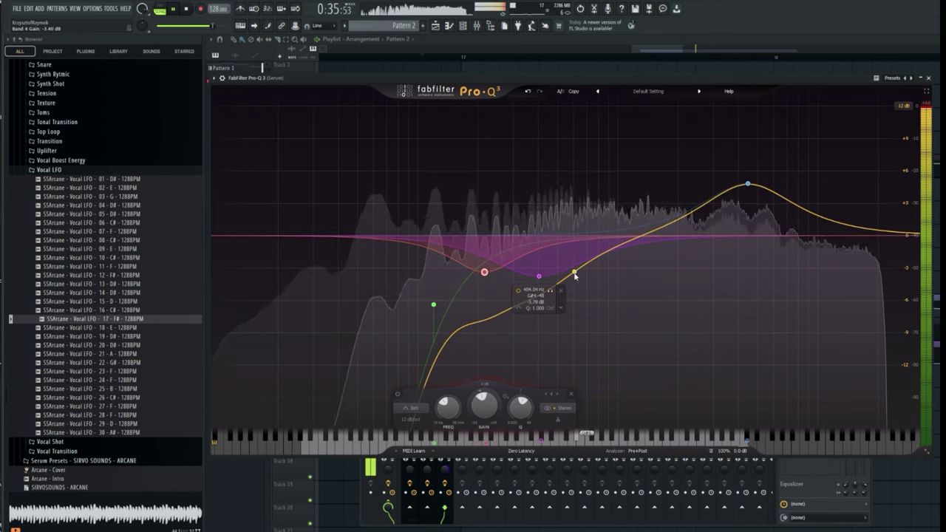
{"action": "double_click", "coordinate": [566, 235]}
{"action": "left_click_drag", "start_coordinate": [566, 235], "coordinate": [571, 197]}
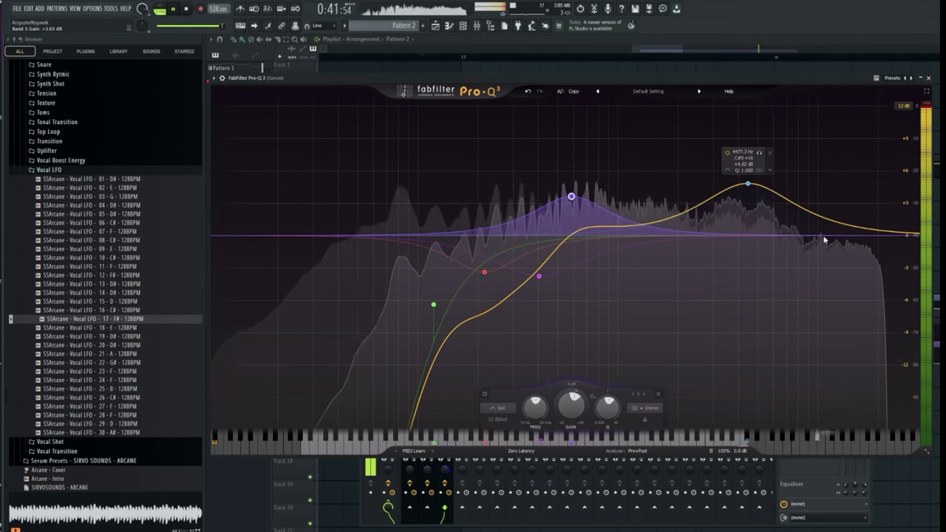
Step: Reduce the mid boost to about 2.8 dB and move the high boost to about 3732 Hz at 2.8 dB
{"action": "mouse_move", "coordinate": [748, 183]}
{"action": "left_mouse_down"}
{"action": "mouse_move", "coordinate": [634, 106]}
{"action": "mouse_move", "coordinate": [640, 133]}
{"action": "mouse_move", "coordinate": [771, 195]}
{"action": "mouse_move", "coordinate": [746, 198]}
{"action": "left_mouse_up"}
{"action": "left_click_drag", "start_coordinate": [570, 198], "coordinate": [572, 207]}
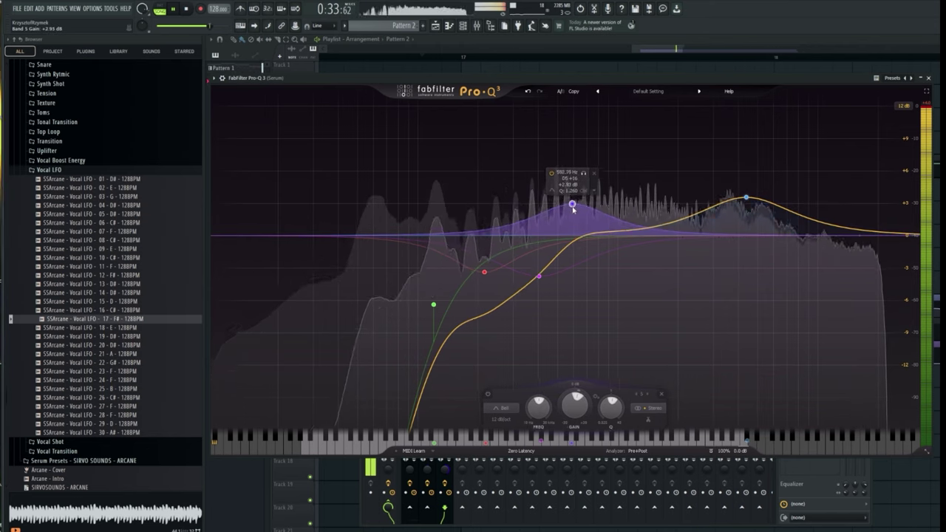
{"action": "left_click_drag", "start_coordinate": [746, 200], "coordinate": [731, 207]}
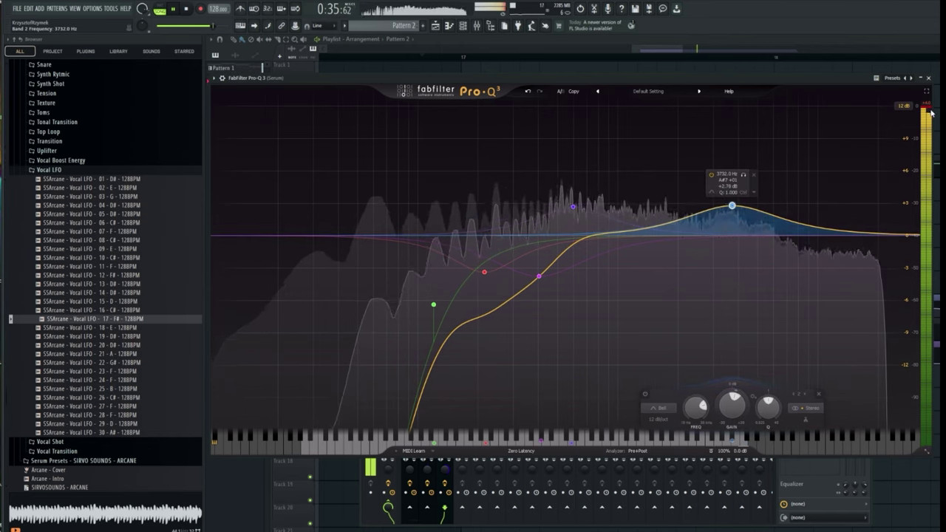
{"action": "left_click", "coordinate": [929, 78]}
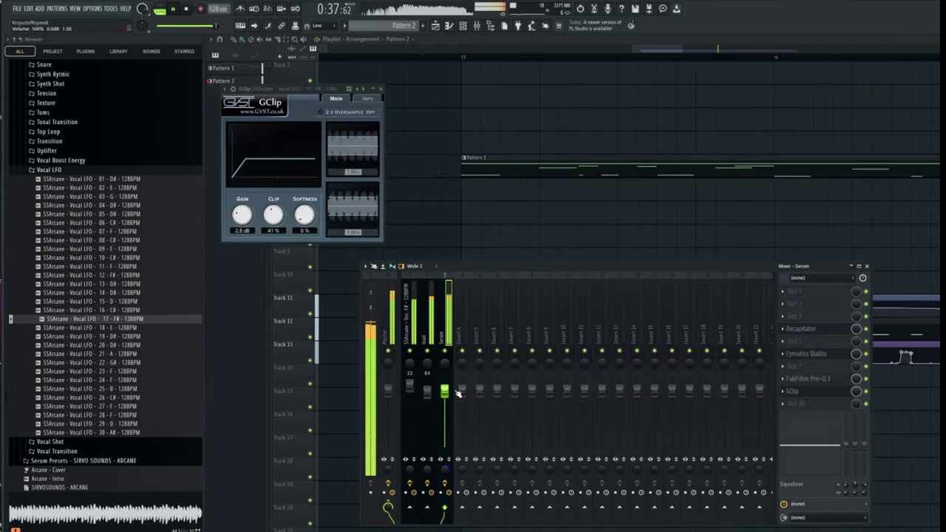
Step: Lower the vocal track's mixer volume to balance it against the lead and Serum tracks
{"action": "left_click", "coordinate": [427, 391]}
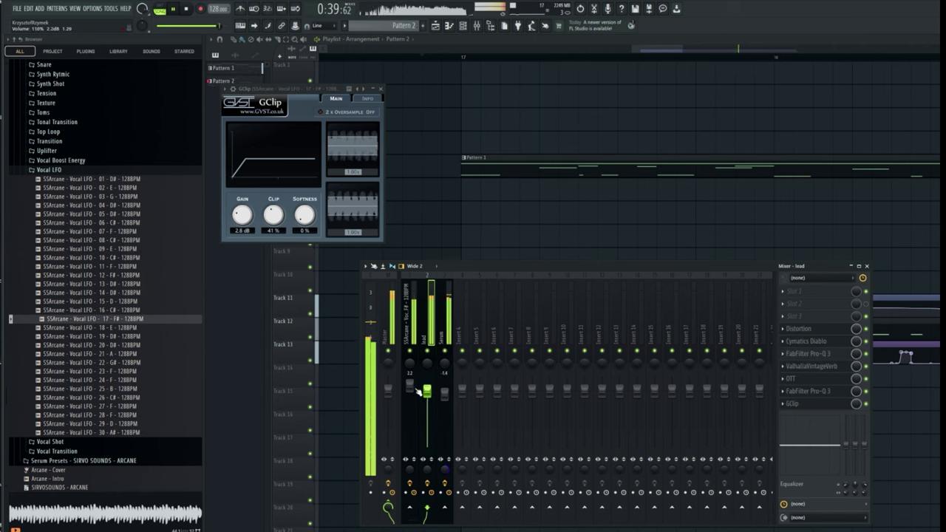
{"action": "left_click_drag", "start_coordinate": [410, 386], "coordinate": [428, 393]}
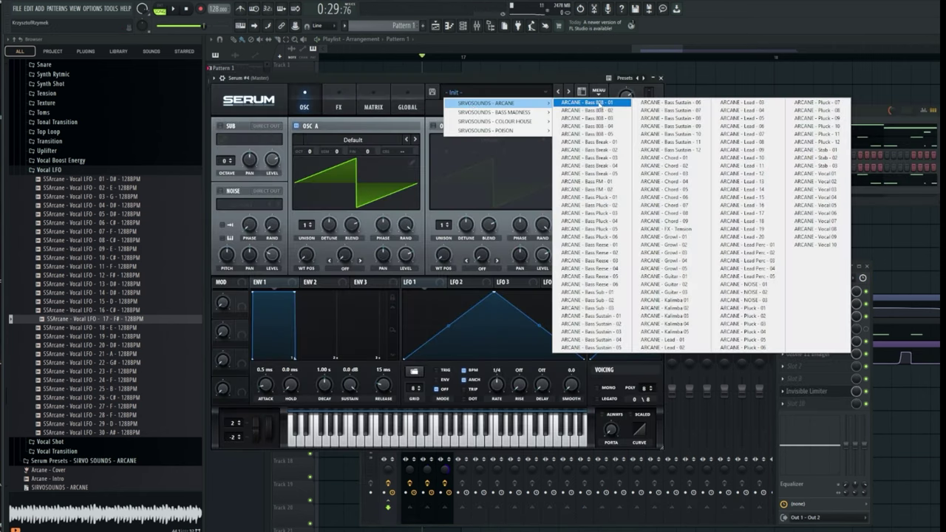
Step: Load the ARCANE - Bass 808 - 01 preset in Serum #4 and route the channel to a free mixer track
{"action": "left_click", "coordinate": [597, 107]}
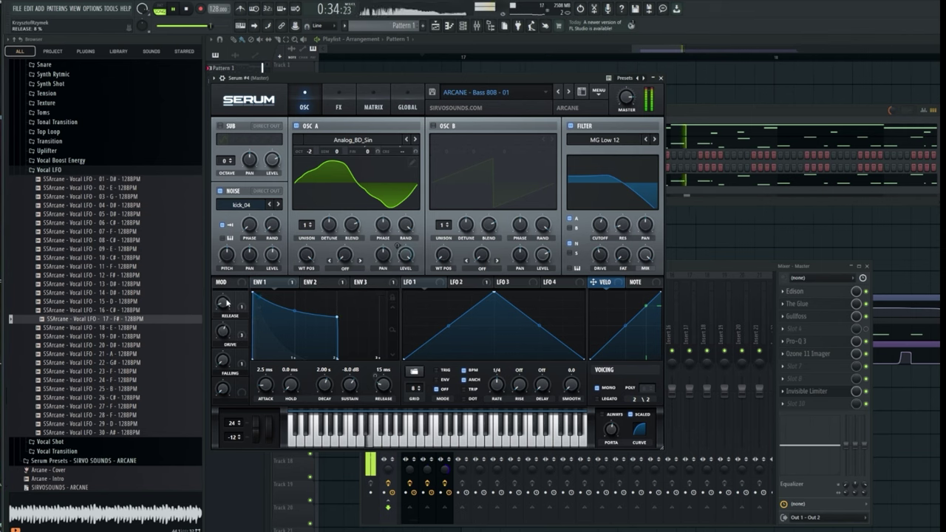
{"action": "mouse_move", "coordinate": [228, 302]}
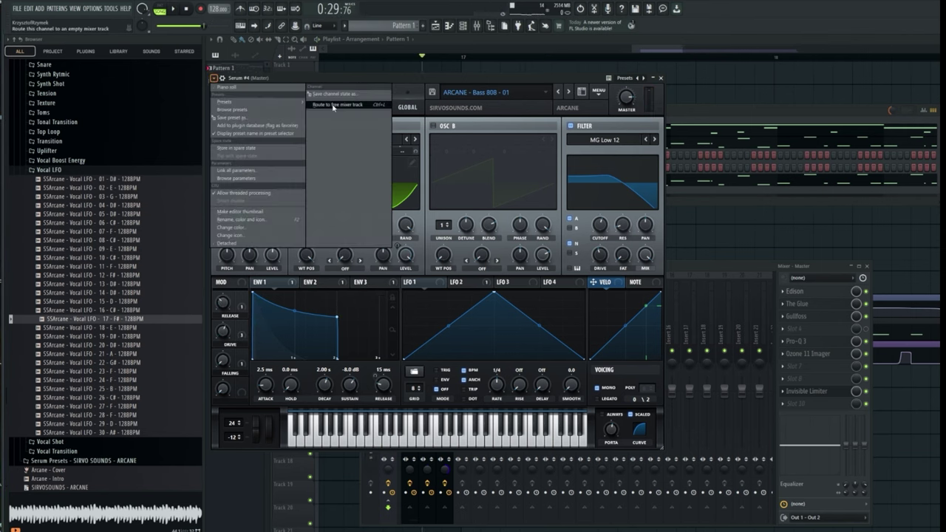
{"action": "key", "text": "F9"}
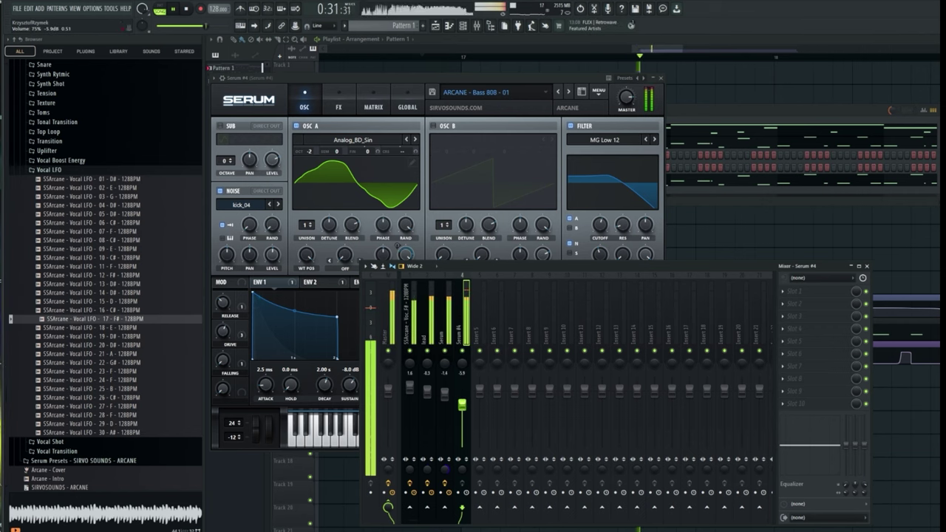
Step: Balance the mixer during playback: vocal about 3.6 dB, lead 0.9 dB, Serum -1.6 dB and Serum #4 -2.3 dB
{"action": "mouse_move", "coordinate": [462, 405]}
{"action": "left_mouse_down"}
{"action": "mouse_move", "coordinate": [462, 390]}
{"action": "mouse_move", "coordinate": [463, 399]}
{"action": "left_mouse_up"}
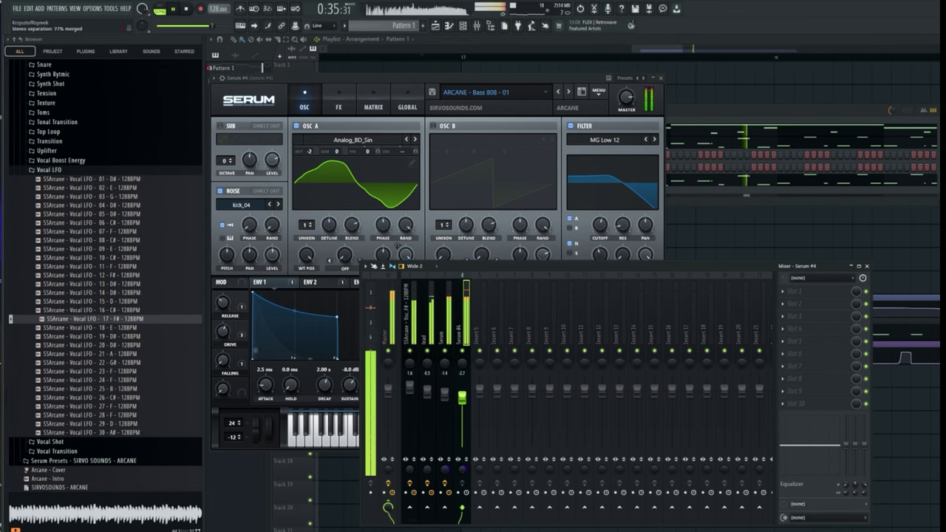
{"action": "left_click_drag", "start_coordinate": [464, 433], "coordinate": [463, 432]}
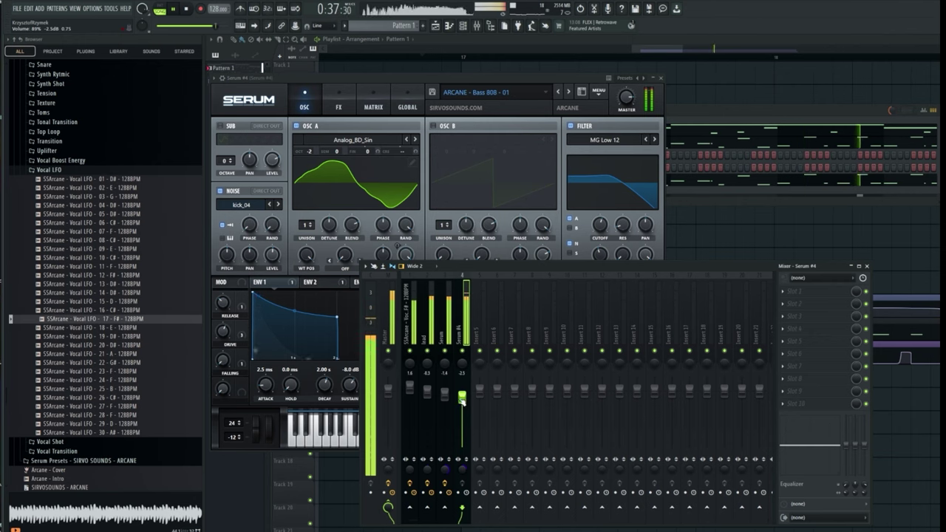
{"action": "left_click_drag", "start_coordinate": [427, 395], "coordinate": [427, 381]}
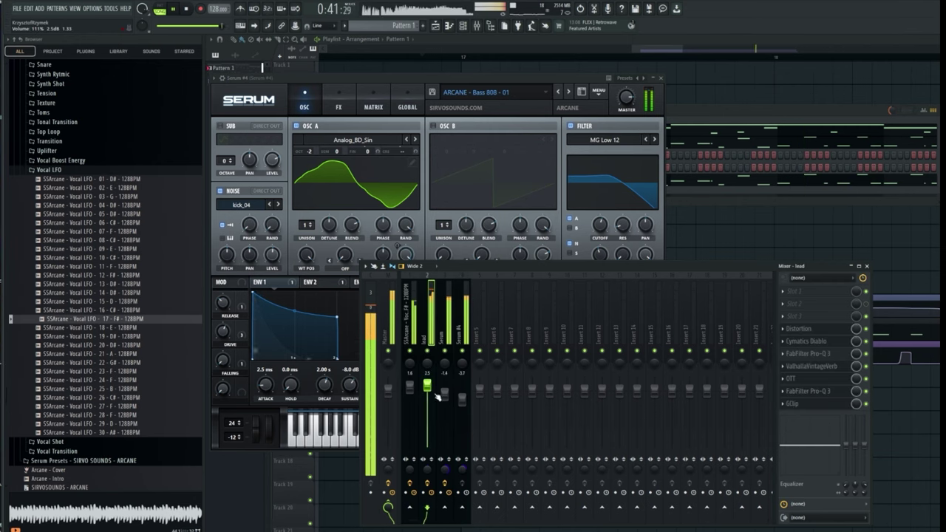
{"action": "left_click_drag", "start_coordinate": [461, 399], "coordinate": [409, 384]}
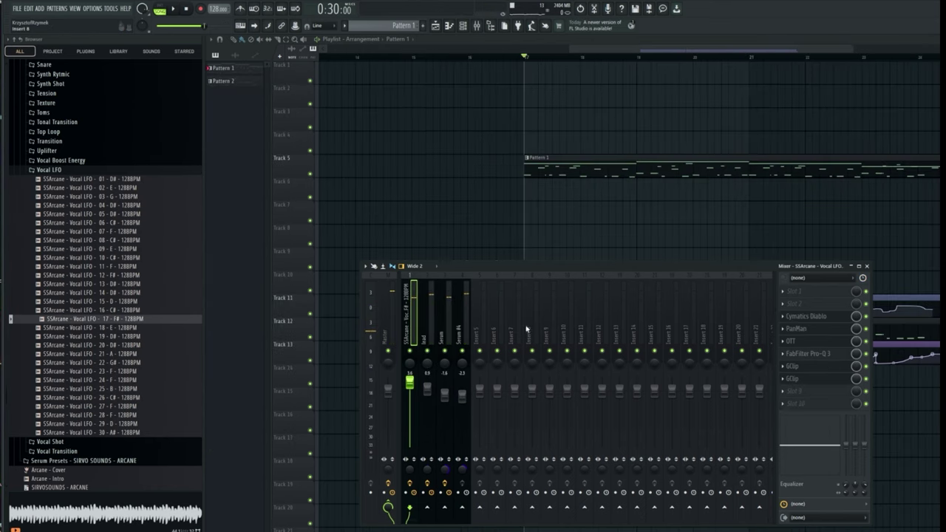
Step: Set up Insert 7 beside the master as a bus named Sidechain Synth and route the vocal, lead and both Serum tracks through it
{"action": "right_click", "coordinate": [519, 330]}
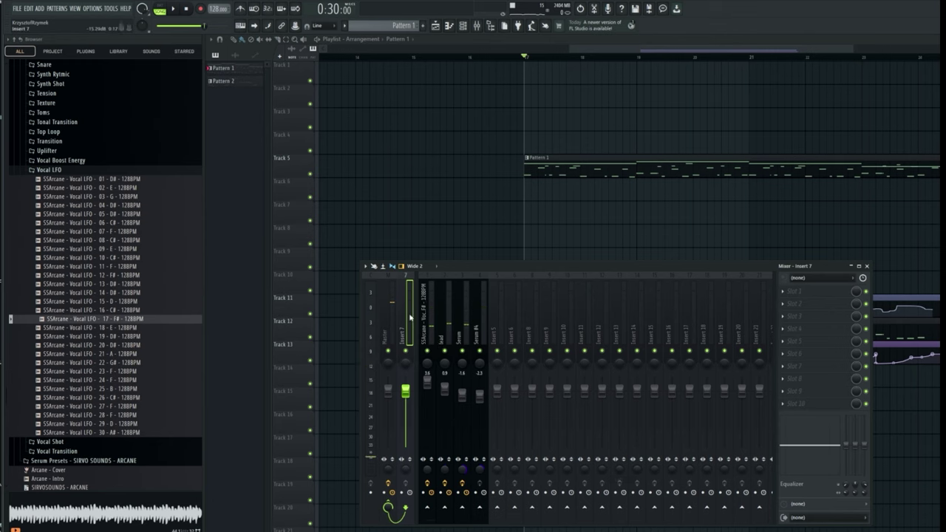
{"action": "right_click", "coordinate": [410, 318]}
{"action": "left_click", "coordinate": [433, 285]}
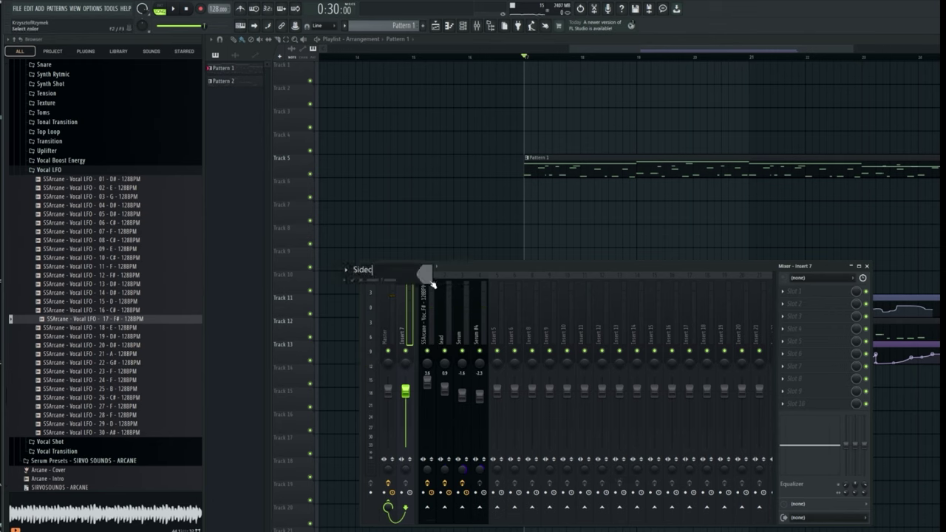
{"action": "left_click", "coordinate": [435, 321]}
{"action": "key", "text": "space"}
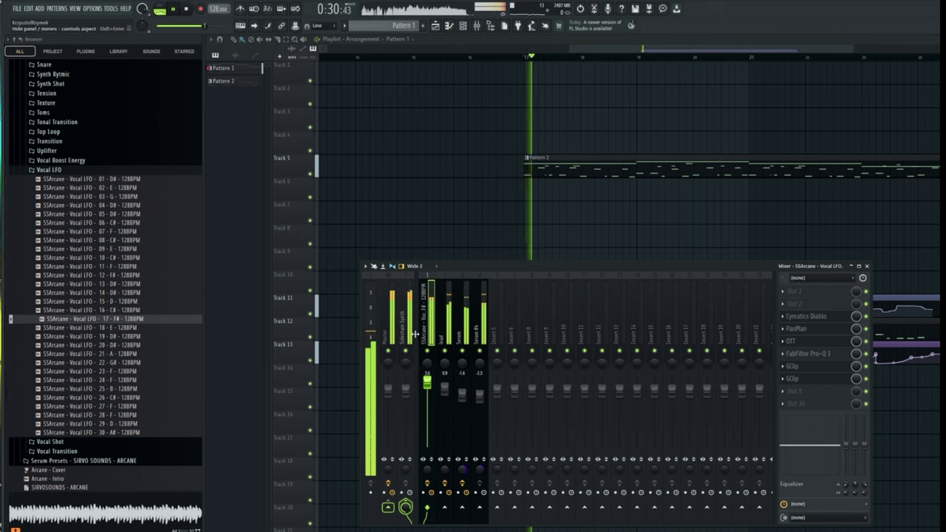
Step: Add GClip to the Sidechain Synth track and lower its softness
{"action": "left_click", "coordinate": [404, 329]}
{"action": "left_click", "coordinate": [831, 354]}
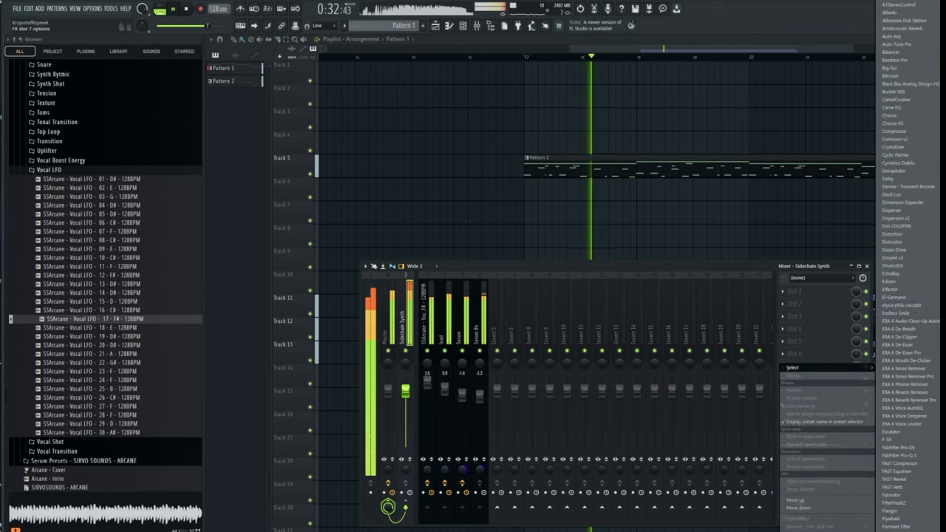
{"action": "left_click", "coordinate": [938, 295]}
{"action": "left_click_drag", "start_coordinate": [360, 273], "coordinate": [370, 178]}
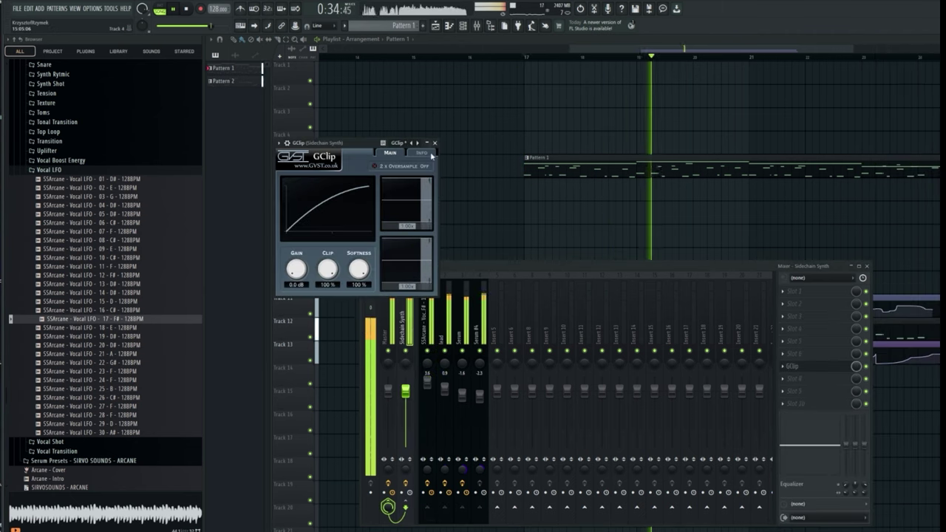
Step: Add FabFilter Pro-Q 3 to Sidechain Synth with low-mid and mid cuts, a high cut, and band 6 at about -0.46 dB
{"action": "left_click", "coordinate": [811, 332]}
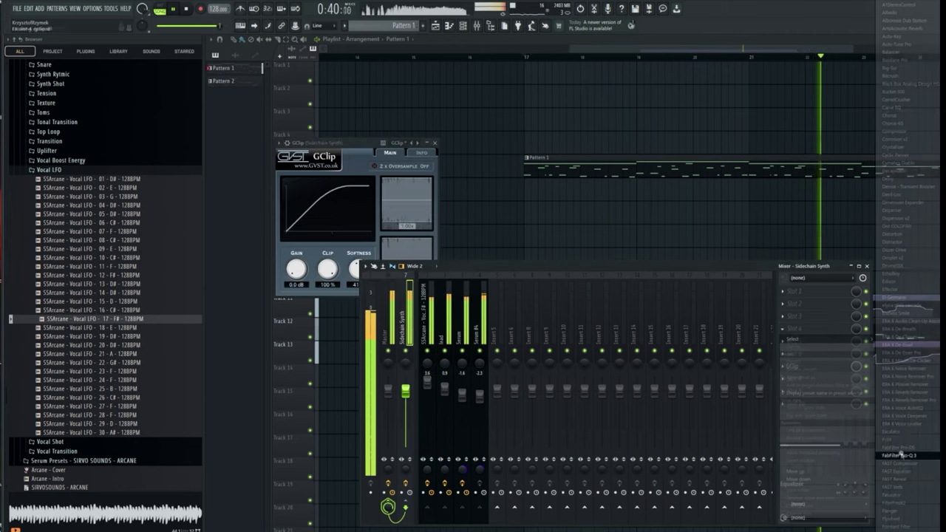
{"action": "left_click", "coordinate": [902, 452]}
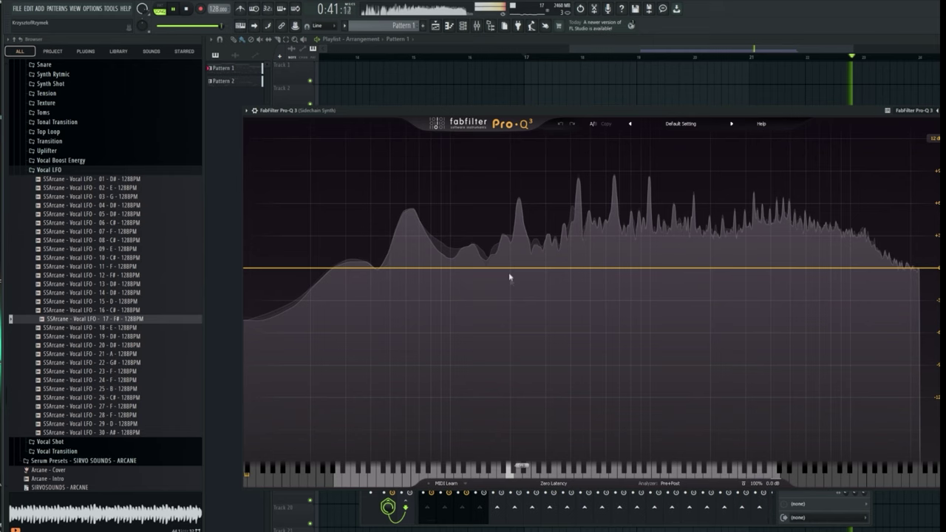
{"action": "left_click_drag", "start_coordinate": [508, 277], "coordinate": [518, 314]}
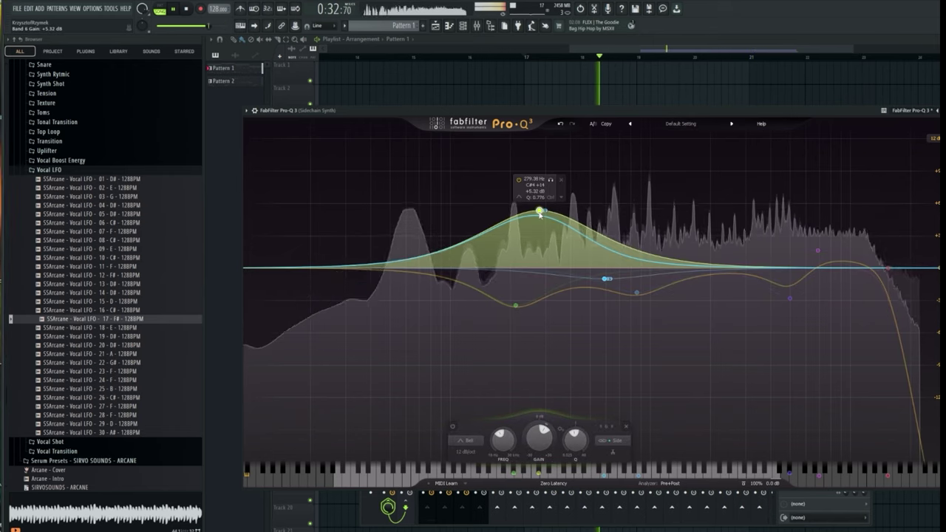
{"action": "left_click_drag", "start_coordinate": [540, 213], "coordinate": [542, 274]}
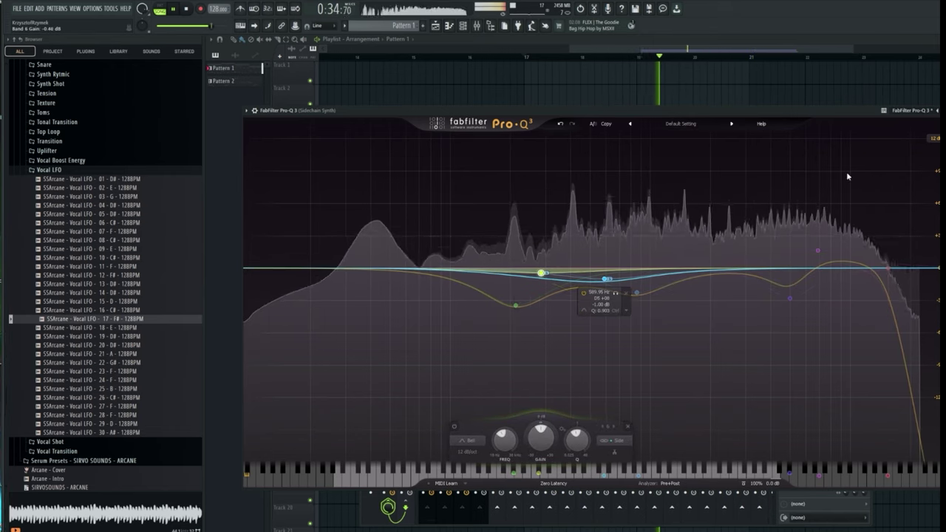
{"action": "key", "text": "Escape"}
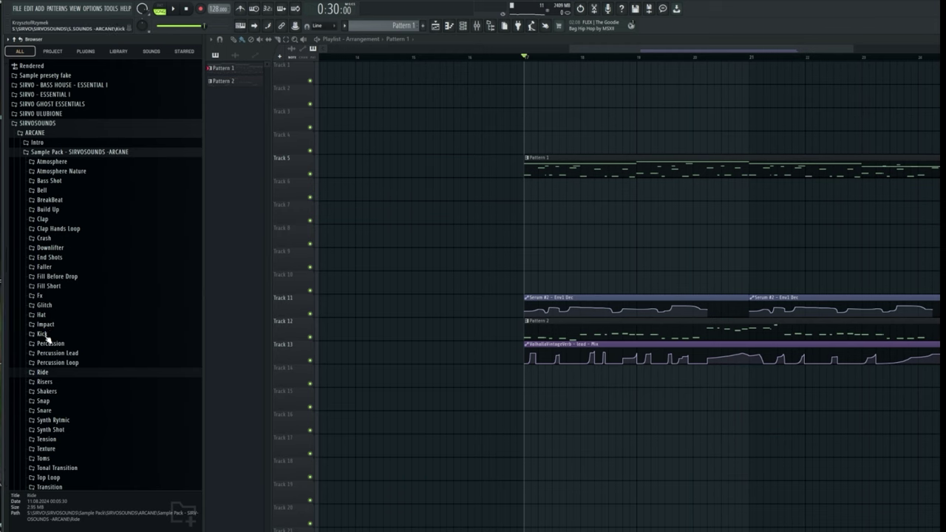
Step: Audition the kick samples in the ARCANE sample pack's Kick folder
{"action": "left_click", "coordinate": [42, 334]}
{"action": "left_click", "coordinate": [60, 352]}
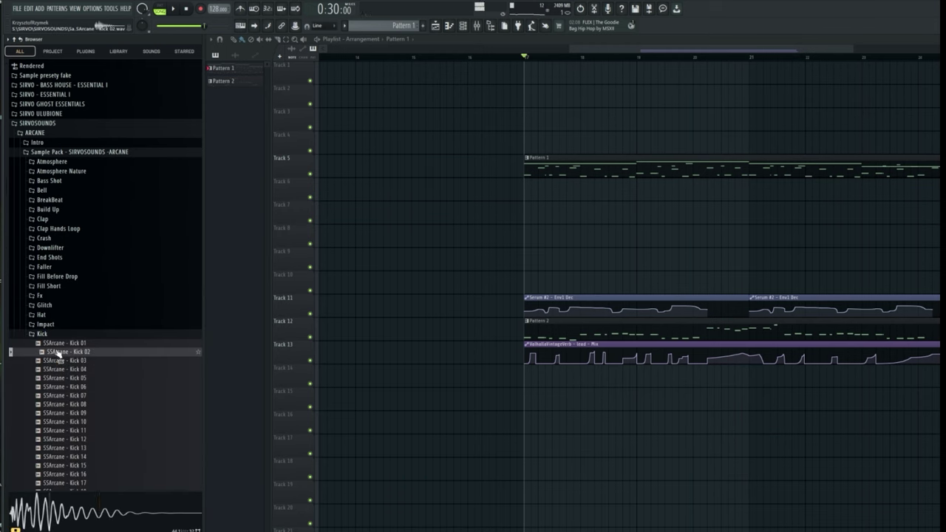
{"action": "left_click", "coordinate": [63, 346]}
{"action": "left_click", "coordinate": [66, 362]}
{"action": "left_click", "coordinate": [69, 398]}
{"action": "scroll", "coordinate": [71, 411], "scroll_direction": "down", "scroll_amount": 4}
{"action": "left_click", "coordinate": [79, 328]}
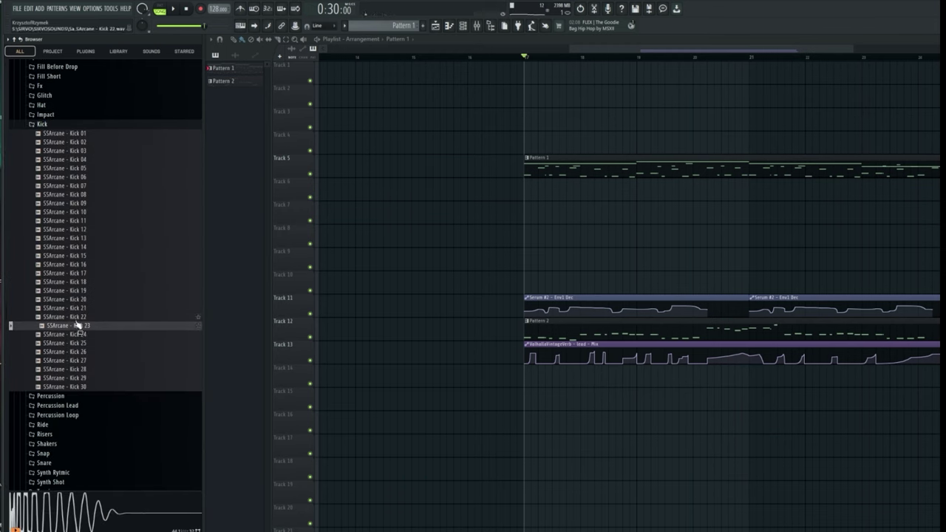
Step: Place the SSArcane - Kick 22 sample on Track 7 at the start of bar 17
{"action": "left_click", "coordinate": [78, 318]}
{"action": "left_click_drag", "start_coordinate": [275, 295], "coordinate": [533, 208]}
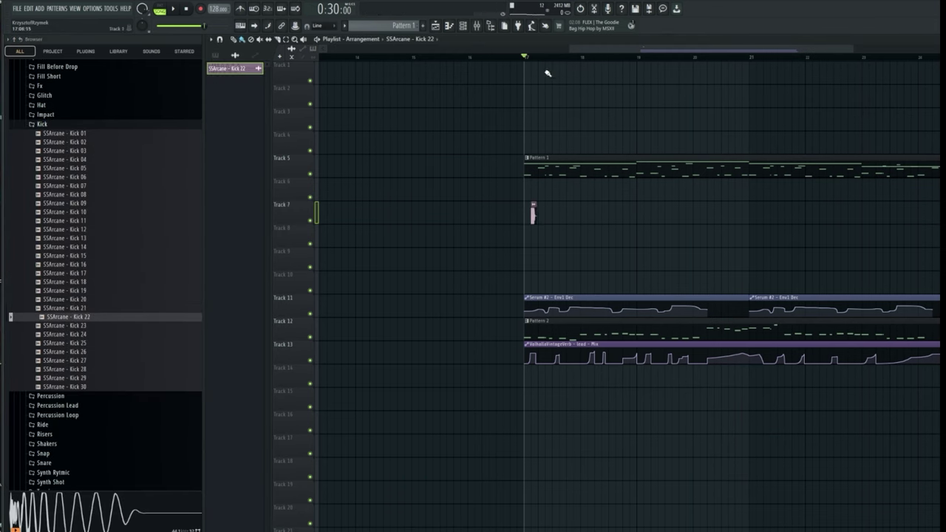
{"action": "scroll", "coordinate": [548, 74], "scroll_direction": "up", "scroll_amount": 5}
{"action": "left_click_drag", "start_coordinate": [442, 217], "coordinate": [414, 217]}
{"action": "scroll", "coordinate": [389, 61], "scroll_direction": "up", "scroll_amount": 4}
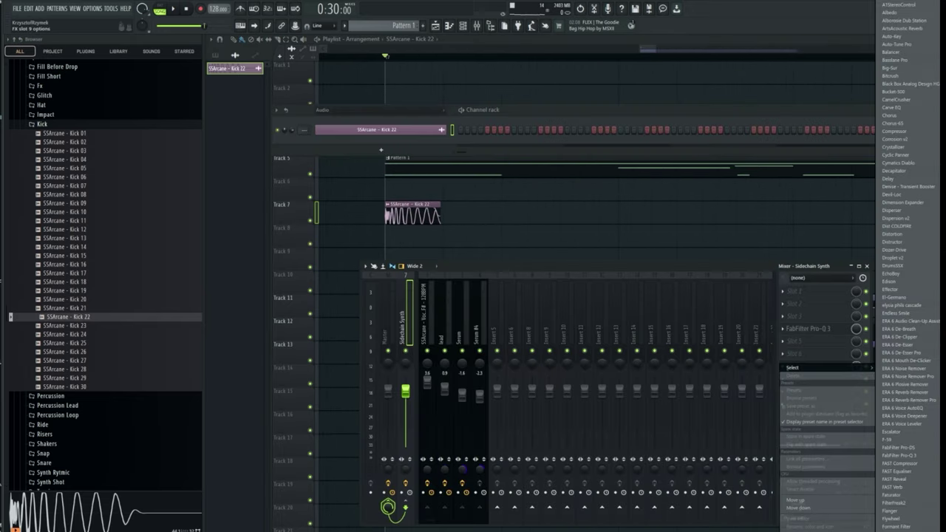
Step: Add Kickstart 2 to the Sidechain Synth track, choose the second ducking curve at 1/4 rate, and preview it
{"action": "left_click", "coordinate": [942, 184]}
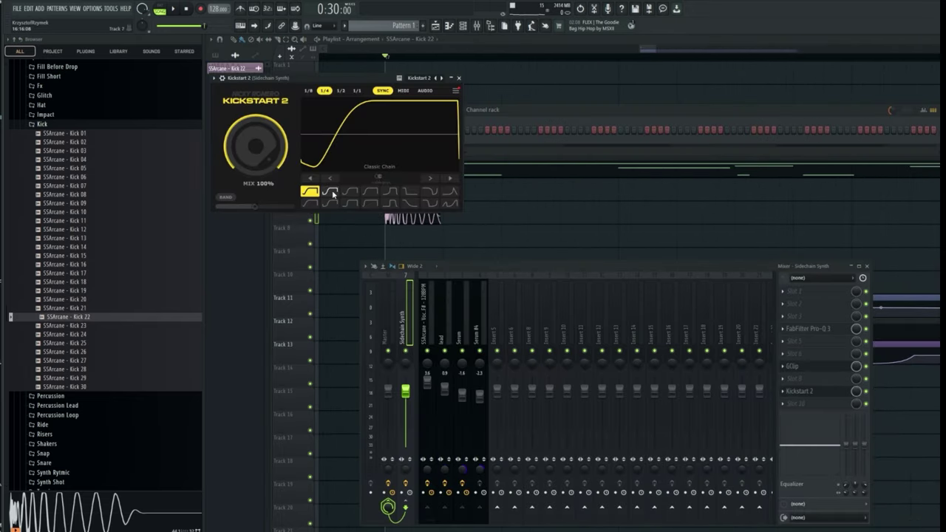
{"action": "left_click", "coordinate": [331, 192]}
{"action": "key", "text": "space"}
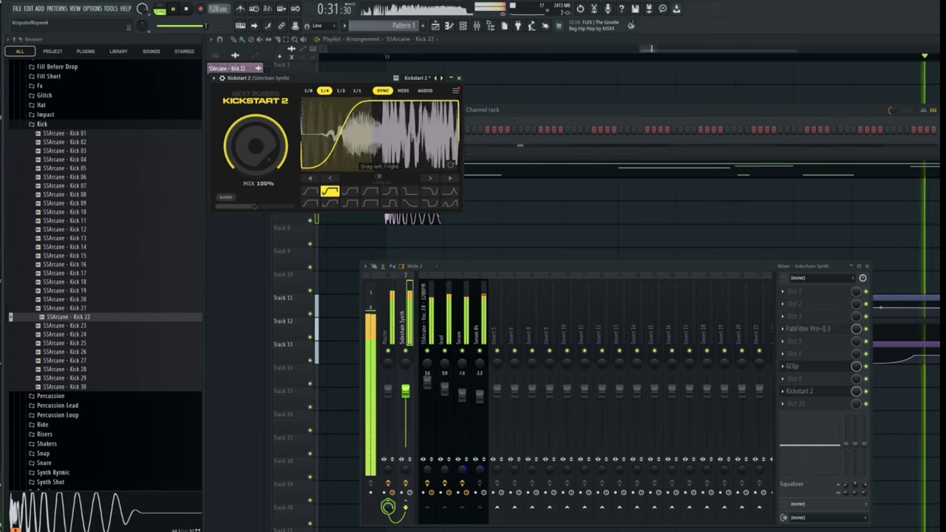
{"action": "key", "text": "space"}
{"action": "left_click", "coordinate": [523, 232]}
{"action": "key", "text": "space"}
{"action": "key", "text": "space"}
Step: Repeat the kick on every beat along Track 7 from bar 17 to bar 25, omitting the beat just before bar 21
{"action": "scroll", "coordinate": [481, 59], "scroll_direction": "down", "scroll_amount": 1}
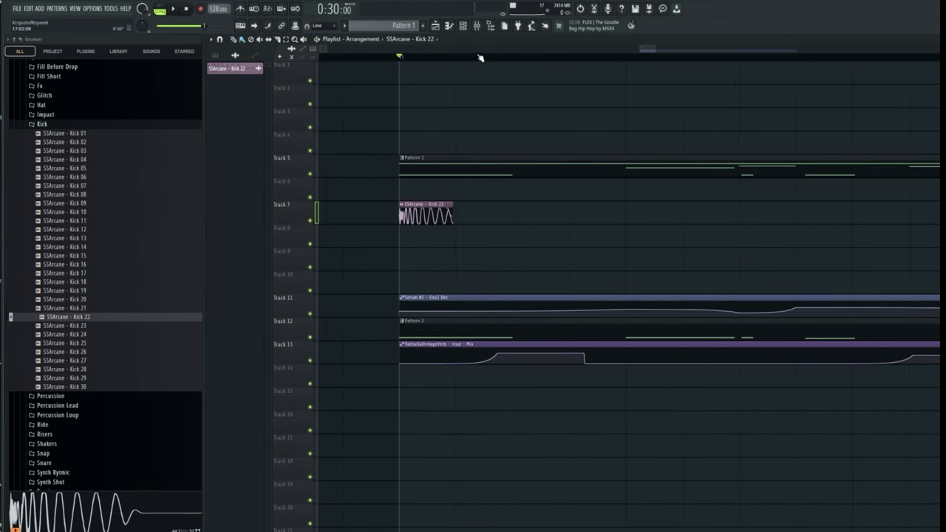
{"action": "scroll", "coordinate": [480, 57], "scroll_direction": "down", "scroll_amount": 2}
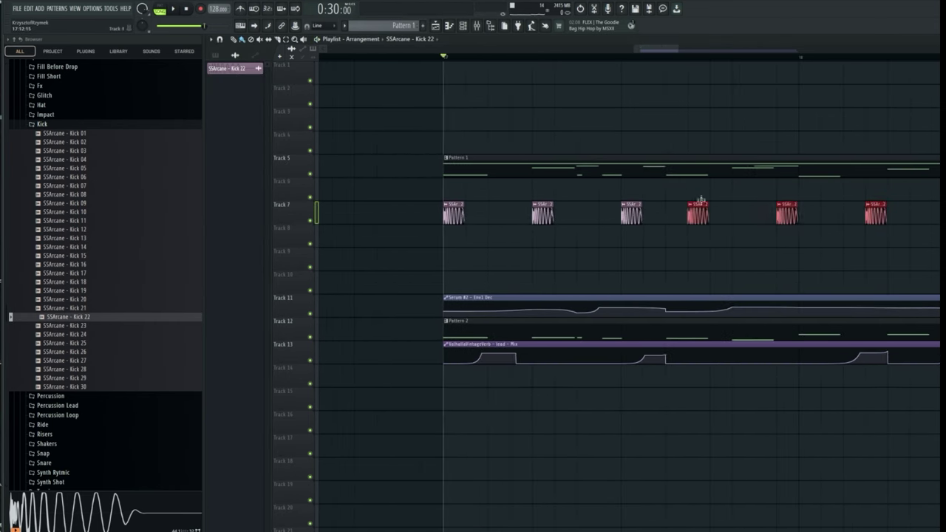
{"action": "scroll", "coordinate": [447, 214], "scroll_direction": "down", "scroll_amount": 3}
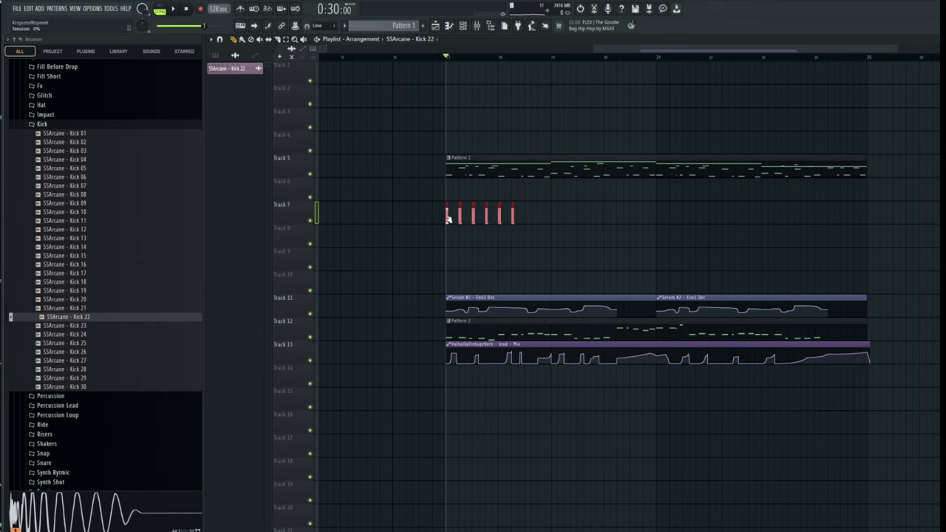
{"action": "mouse_move", "coordinate": [447, 216]}
{"action": "left_mouse_down"}
{"action": "mouse_move", "coordinate": [648, 233]}
{"action": "mouse_move", "coordinate": [683, 215]}
{"action": "left_mouse_up"}
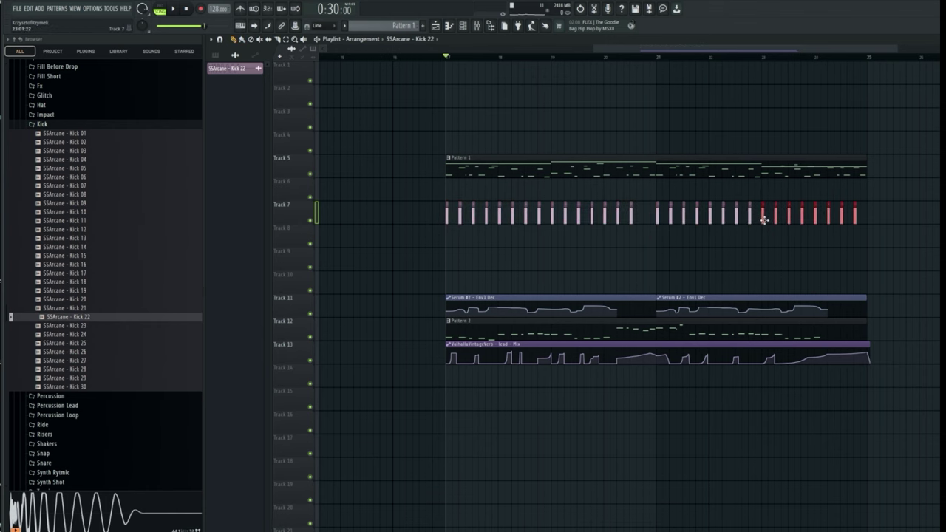
{"action": "key", "text": "space"}
Step: Lower the levels against the kick: Sidechain Synth about -1.3 dB, lead -1.8 dB, Serum -2.0 dB and Serum #4 -3.9 dB
{"action": "scroll", "coordinate": [527, 58], "scroll_direction": "up", "scroll_amount": 3}
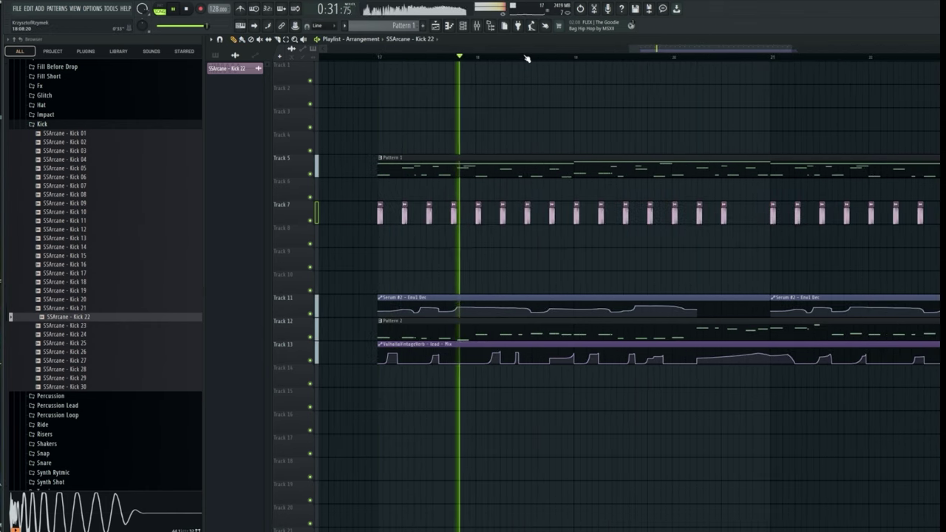
{"action": "scroll", "coordinate": [527, 58], "scroll_direction": "up", "scroll_amount": 2}
{"action": "key", "text": "F6"}
{"action": "key", "text": "F9"}
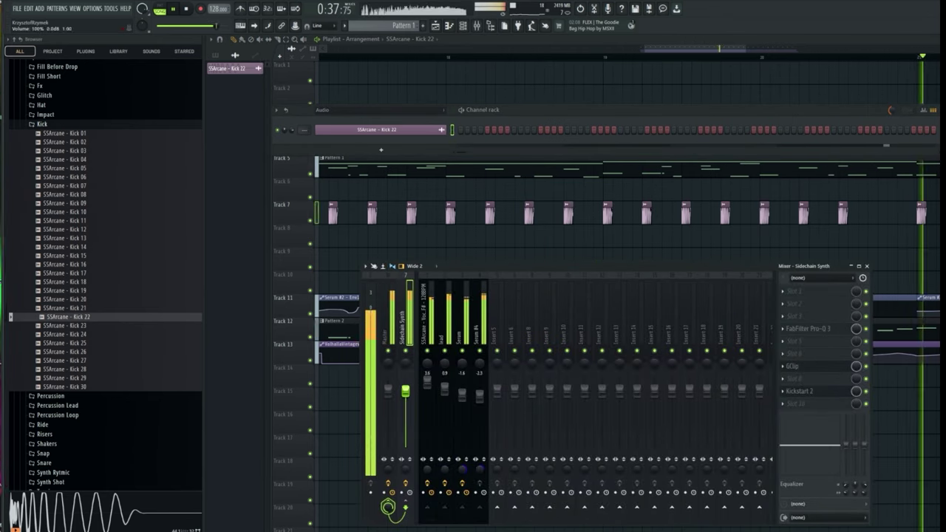
{"action": "left_click_drag", "start_coordinate": [407, 400], "coordinate": [408, 389]}
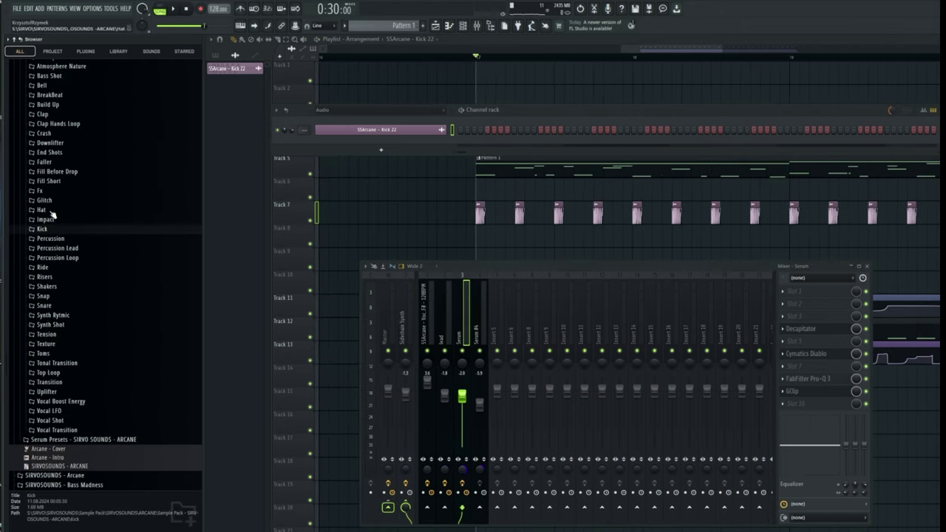
Step: Audition the hi-hat samples in the ARCANE sample pack's Hat folder
{"action": "left_click", "coordinate": [51, 212]}
{"action": "left_click", "coordinate": [54, 255]}
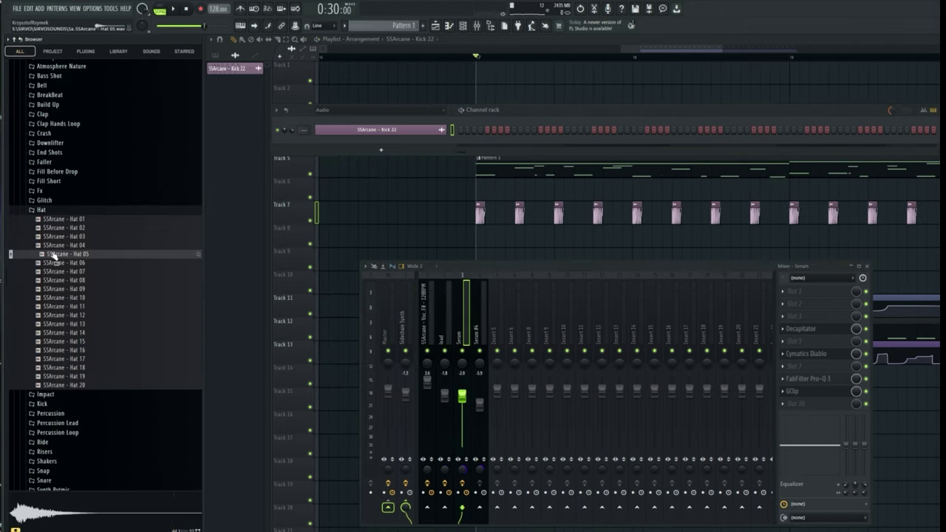
{"action": "left_click", "coordinate": [54, 264]}
{"action": "left_click", "coordinate": [59, 298]}
{"action": "left_click", "coordinate": [63, 333]}
{"action": "left_click", "coordinate": [67, 291]}
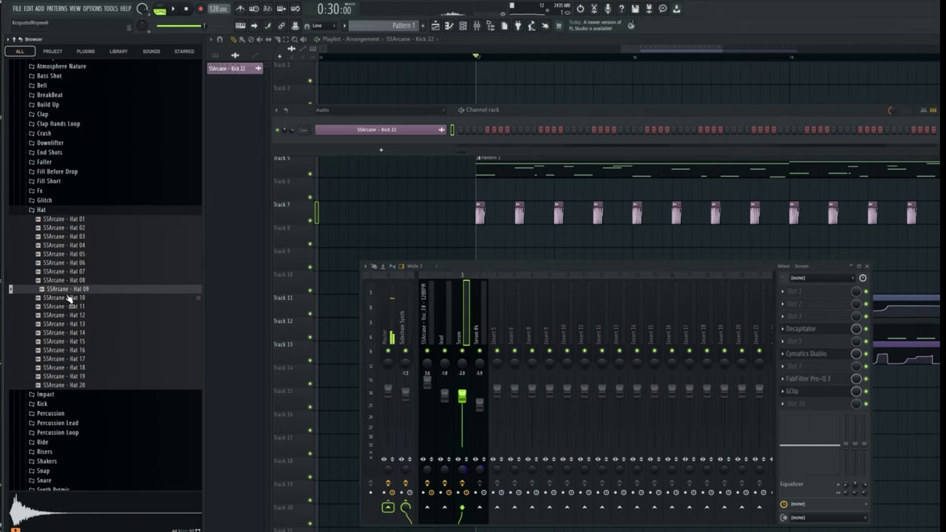
{"action": "left_click", "coordinate": [67, 307]}
{"action": "left_click", "coordinate": [66, 299]}
Step: Place SSArcane - Hat 10 on Track 8 on the off-beats between the first kicks and preview it
{"action": "left_click_drag", "start_coordinate": [65, 299], "coordinate": [512, 233]}
{"action": "scroll", "coordinate": [491, 59], "scroll_direction": "up", "scroll_amount": 3}
{"action": "left_click_drag", "start_coordinate": [629, 233], "coordinate": [485, 239]}
{"action": "left_click", "coordinate": [678, 235]}
{"action": "key", "text": "space"}
{"action": "key", "text": "space"}
Step: Repeat the off-beat Hat 10 clips along Track 8 up to bar 21 and play the arrangement
{"action": "scroll", "coordinate": [621, 61], "scroll_direction": "down", "scroll_amount": 4}
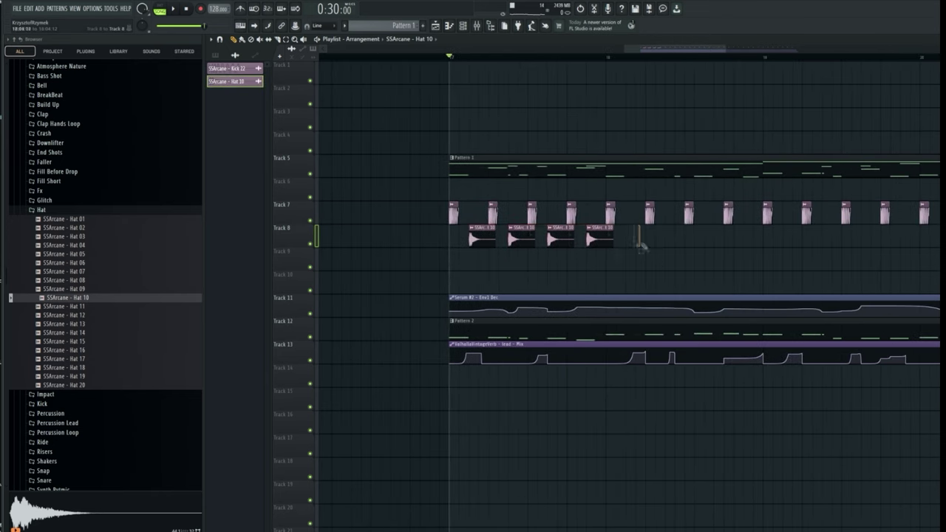
{"action": "left_click_drag", "start_coordinate": [640, 239], "coordinate": [932, 238]}
{"action": "key", "text": "space"}
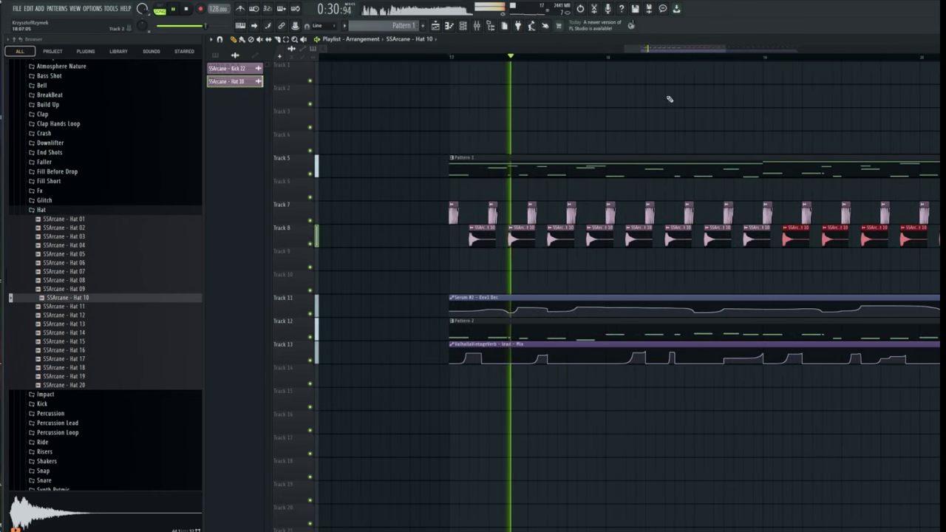
{"action": "scroll", "coordinate": [650, 57], "scroll_direction": "down", "scroll_amount": 4}
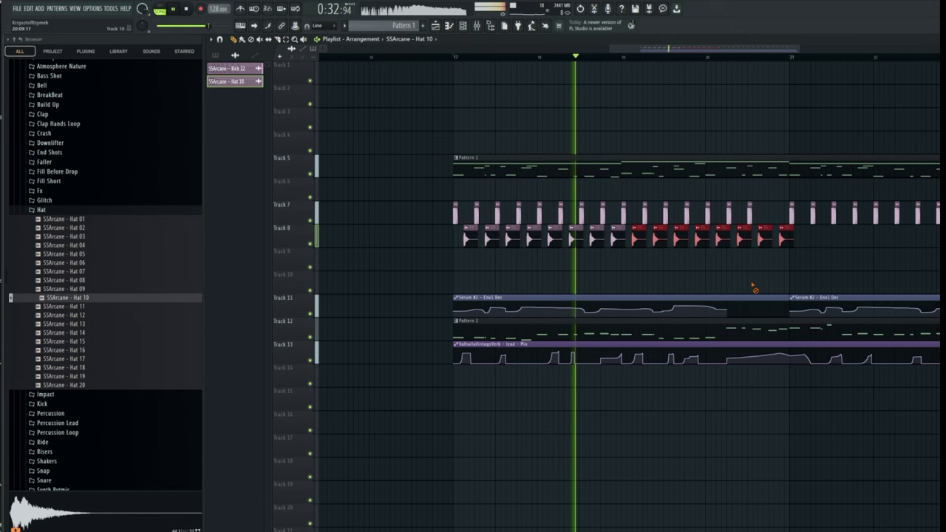
Step: Delete the last Hat 10 clip before bar 21 and repeat the off-beat hat pattern along Track 8 across the following bars
{"action": "right_click", "coordinate": [783, 238]}
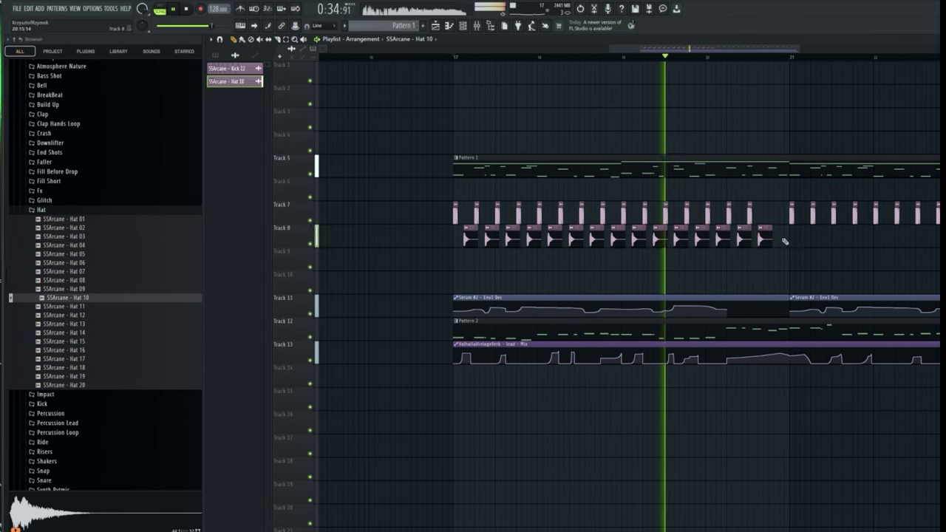
{"action": "left_click_drag", "start_coordinate": [782, 247], "coordinate": [463, 227]}
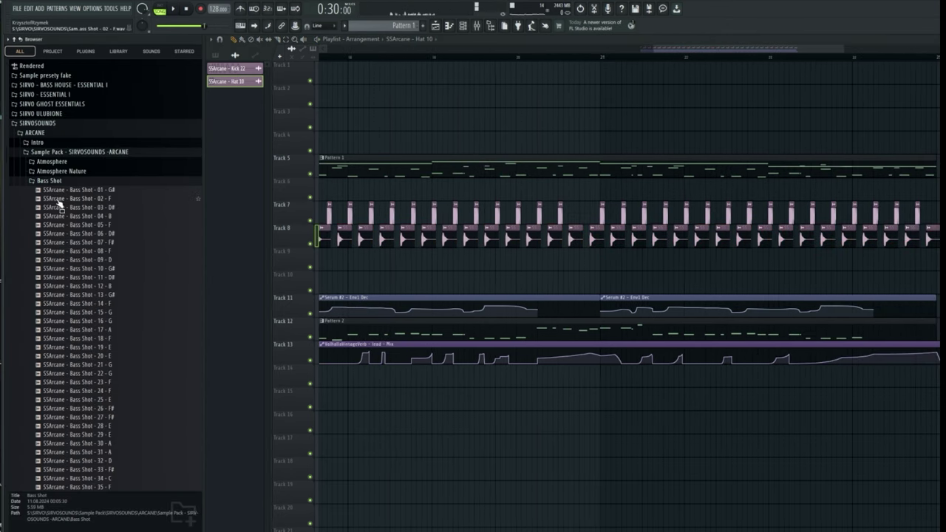
Step: Audition the bass samples in the ARCANE sample pack's Bass Shot folder
{"action": "left_click", "coordinate": [59, 199]}
{"action": "left_click", "coordinate": [62, 217]}
{"action": "left_click", "coordinate": [66, 234]}
{"action": "left_click", "coordinate": [68, 252]}
{"action": "left_click", "coordinate": [72, 277]}
{"action": "left_click", "coordinate": [74, 304]}
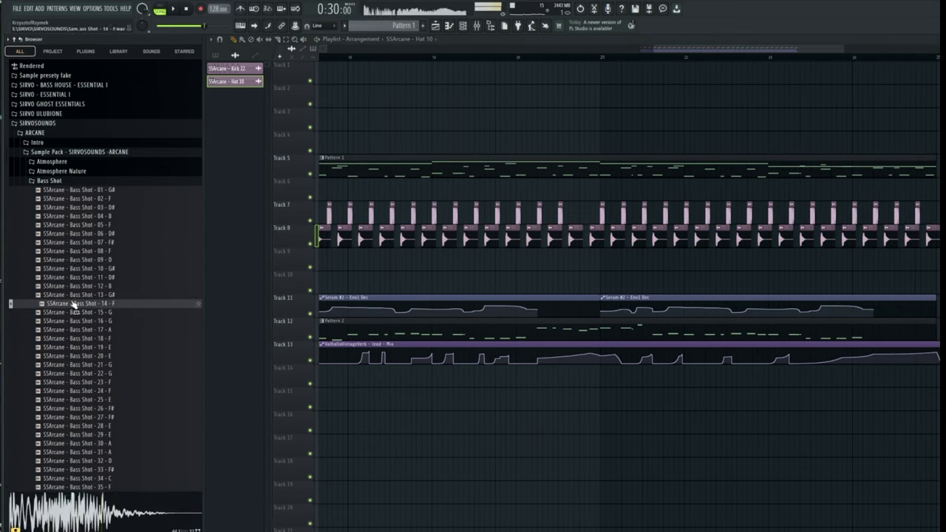
{"action": "scroll", "coordinate": [74, 304], "scroll_direction": "down", "scroll_amount": 8}
{"action": "left_click", "coordinate": [78, 211]}
{"action": "left_click", "coordinate": [78, 199]}
{"action": "left_click", "coordinate": [78, 190]}
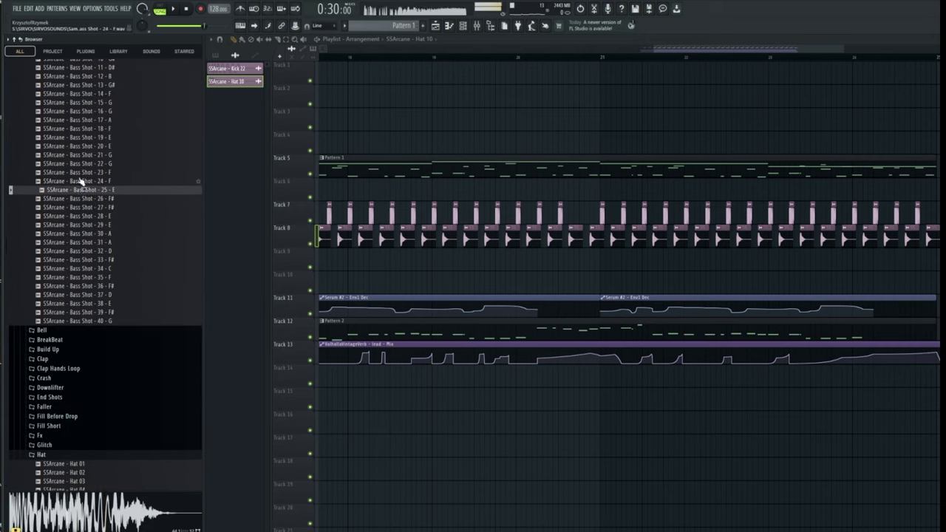
{"action": "left_click", "coordinate": [84, 208]}
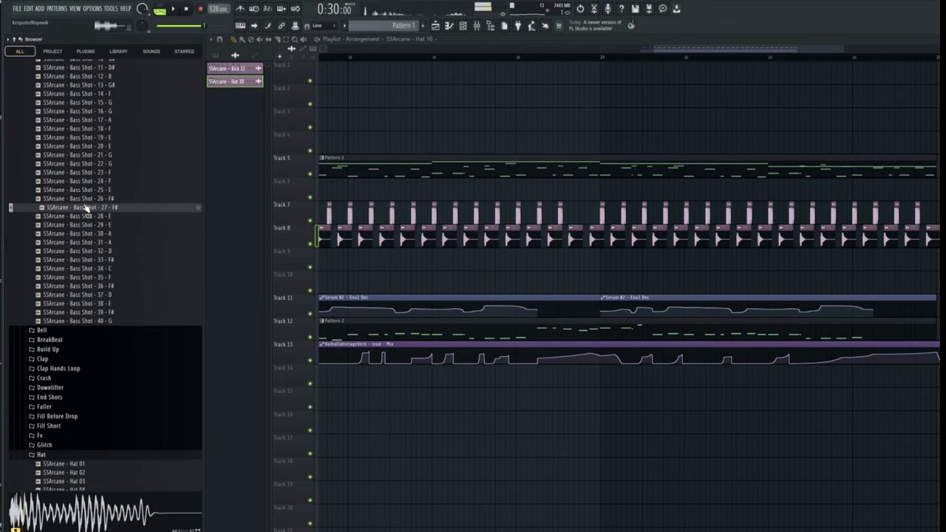
Step: Add SSArcane - Bass Shot - 27 - F# to the channel rack as a new sampler channel between Serum and Serum #2
{"action": "key", "text": "F6"}
{"action": "key", "text": "F9"}
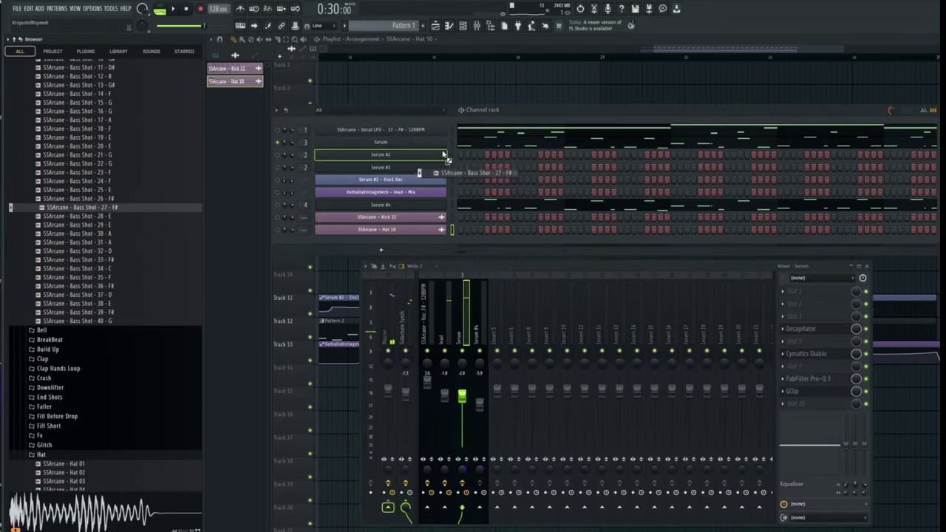
{"action": "left_click_drag", "start_coordinate": [442, 150], "coordinate": [442, 152]}
Step: Enable the volume envelope on the Bass Shot 27 channel and set its root note to F#5
{"action": "left_click", "coordinate": [438, 156]}
{"action": "left_click", "coordinate": [272, 126]}
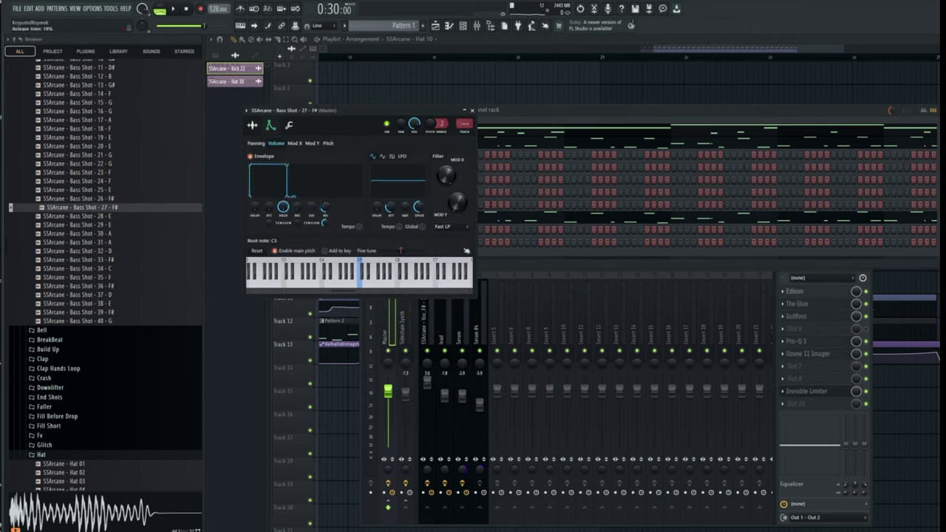
{"action": "right_click", "coordinate": [379, 273]}
{"action": "left_click", "coordinate": [526, 119]}
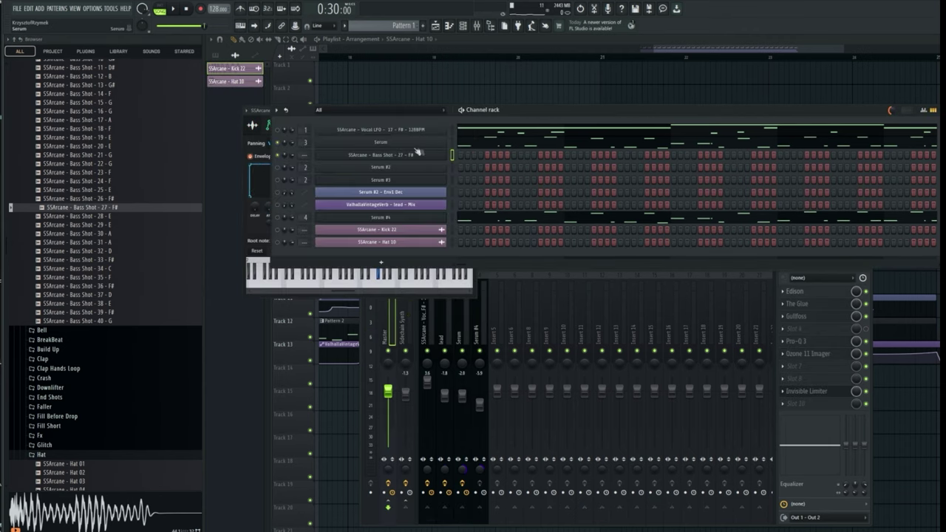
Step: Give the Bass Shot 27 channel Serum's bass notes, audition it soloed, and transpose all its notes up one octave
{"action": "left_click", "coordinate": [452, 154]}
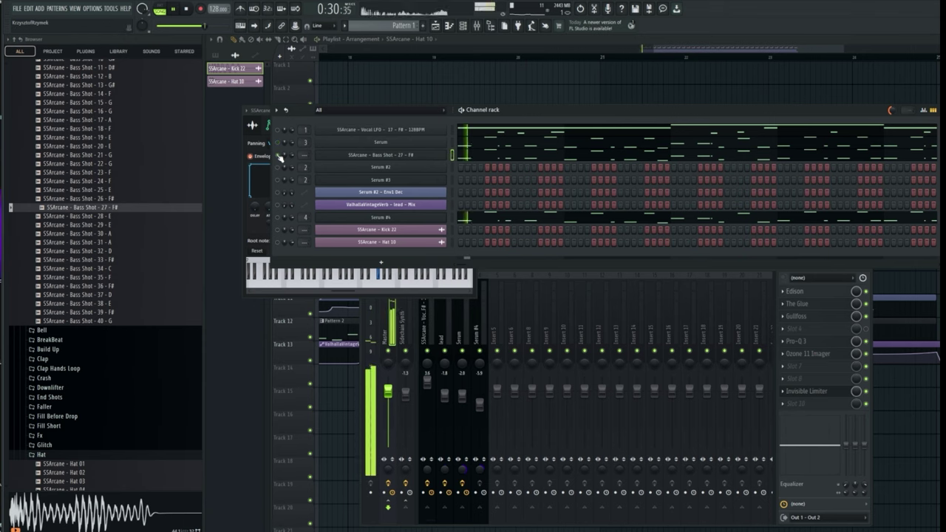
{"action": "left_click", "coordinate": [473, 157]}
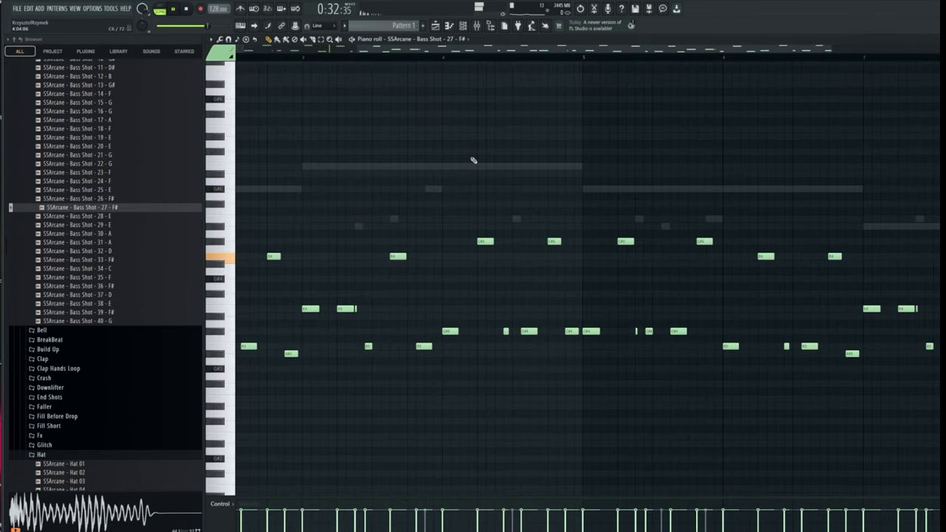
{"action": "key", "text": "ctrl+a"}
{"action": "key", "text": "ctrl+Up"}
{"action": "key", "text": "space"}
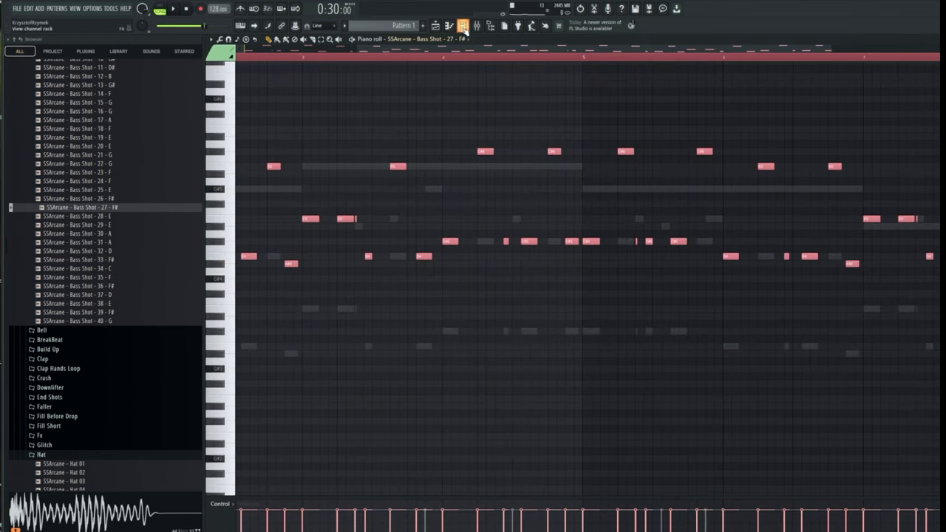
Step: Try the Stretch Pro time-stretching mode on the Bass Shot 27 sample, preview it, and set the mode to Stretch
{"action": "left_click", "coordinate": [463, 26]}
{"action": "left_click", "coordinate": [426, 156]}
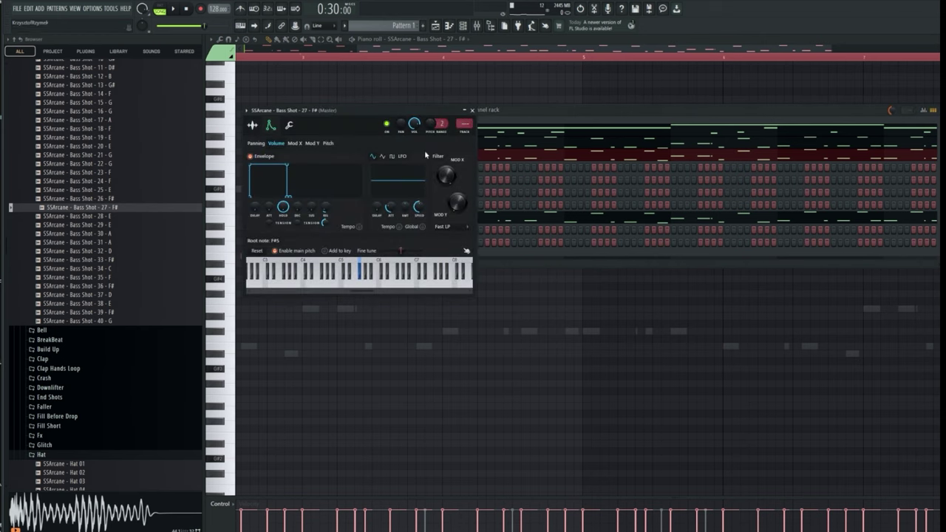
{"action": "left_click", "coordinate": [251, 127]}
{"action": "left_click", "coordinate": [454, 181]}
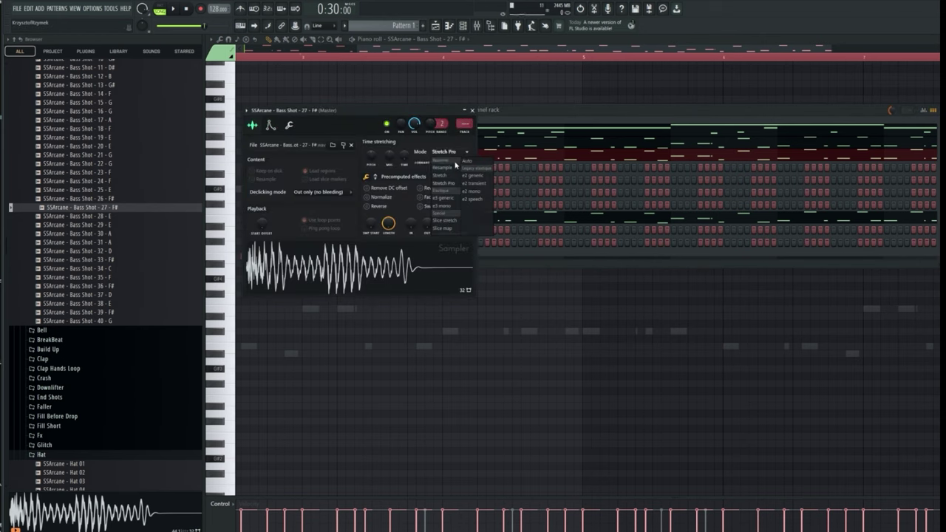
{"action": "left_click", "coordinate": [502, 109]}
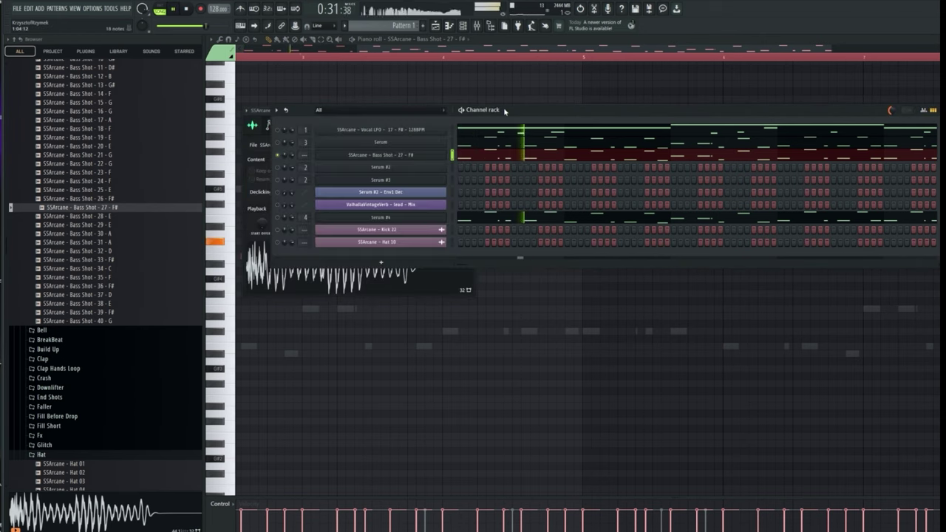
{"action": "left_click", "coordinate": [370, 156]}
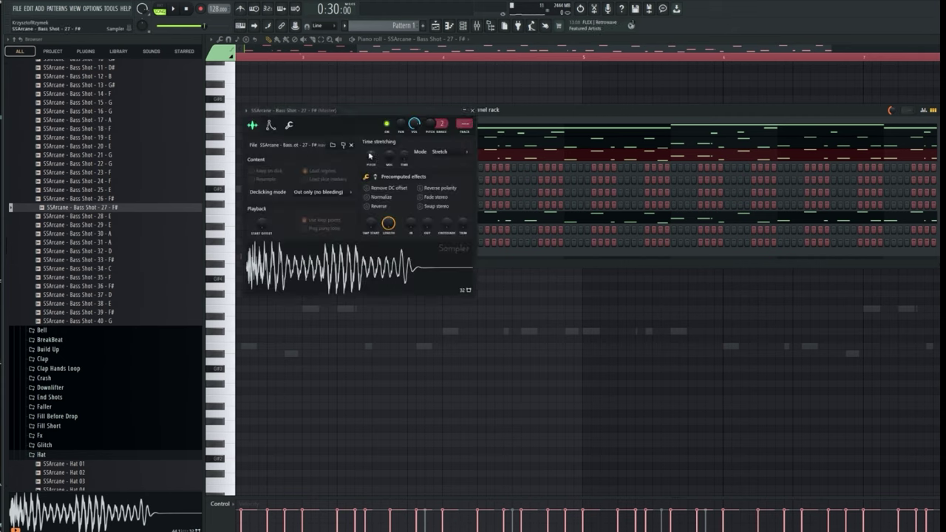
Step: Route the Bass Shot 27 channel to mixer track 5 and load FabFilter Pro-Q 3 in its fifth effect slot
{"action": "left_click", "coordinate": [245, 111]}
{"action": "left_click", "coordinate": [352, 137]}
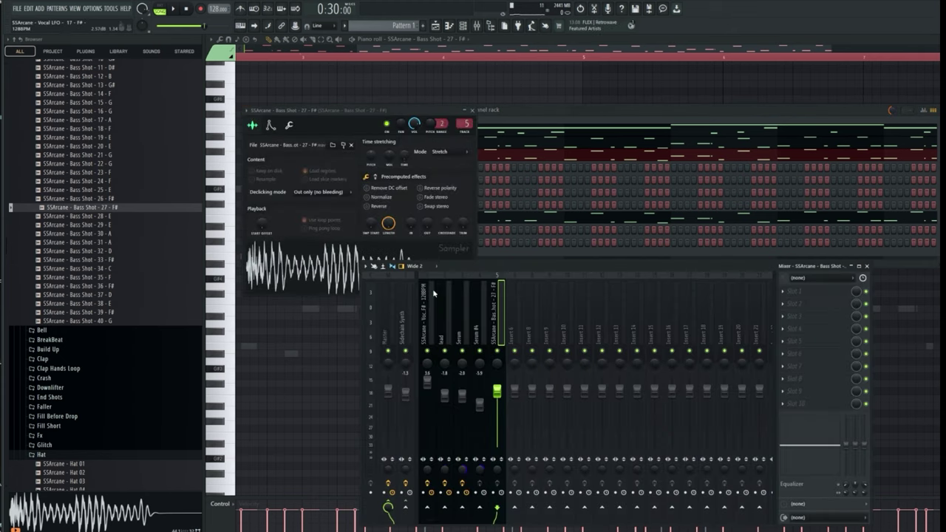
{"action": "left_click", "coordinate": [809, 340]}
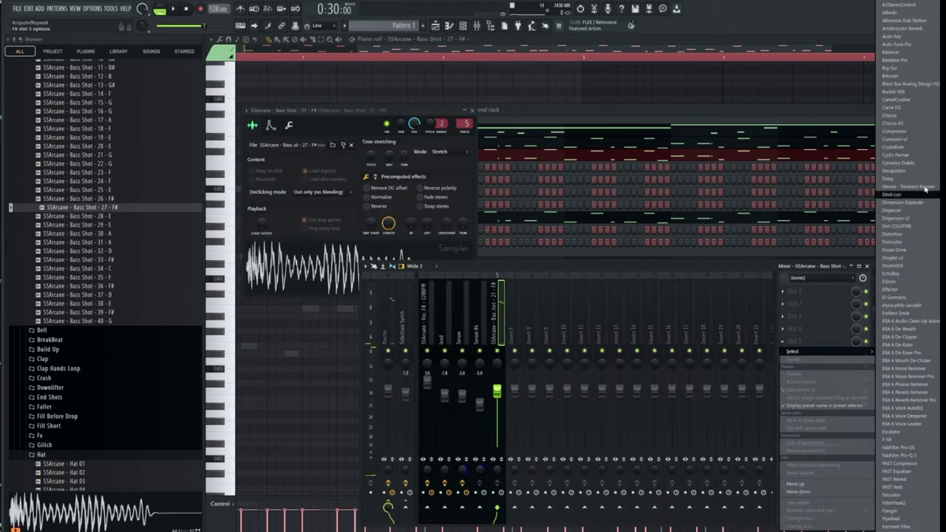
{"action": "left_click", "coordinate": [897, 455]}
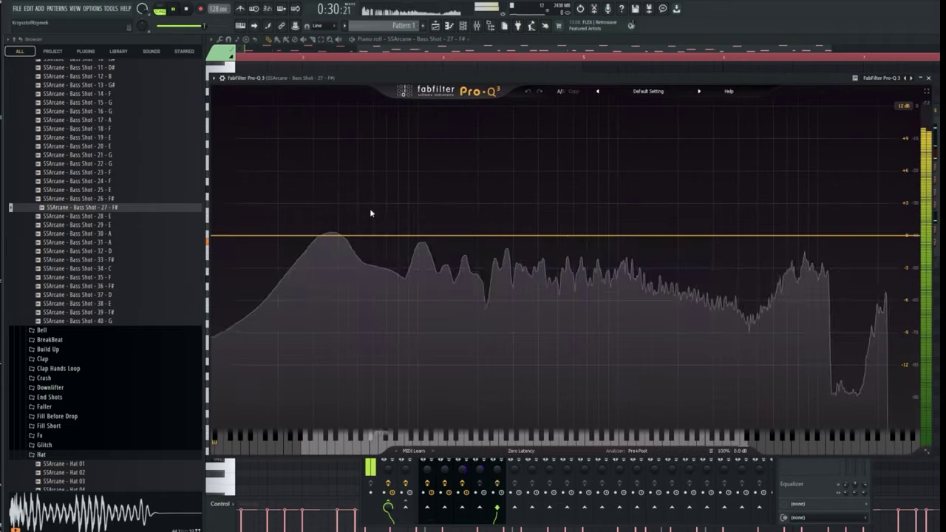
Step: Add a 24 dB/oct low cut in Pro-Q 3 to remove the bass shot's sub range, and close the equalizer
{"action": "left_click", "coordinate": [415, 241]}
{"action": "right_click", "coordinate": [415, 241]}
{"action": "mouse_move", "coordinate": [435, 273]}
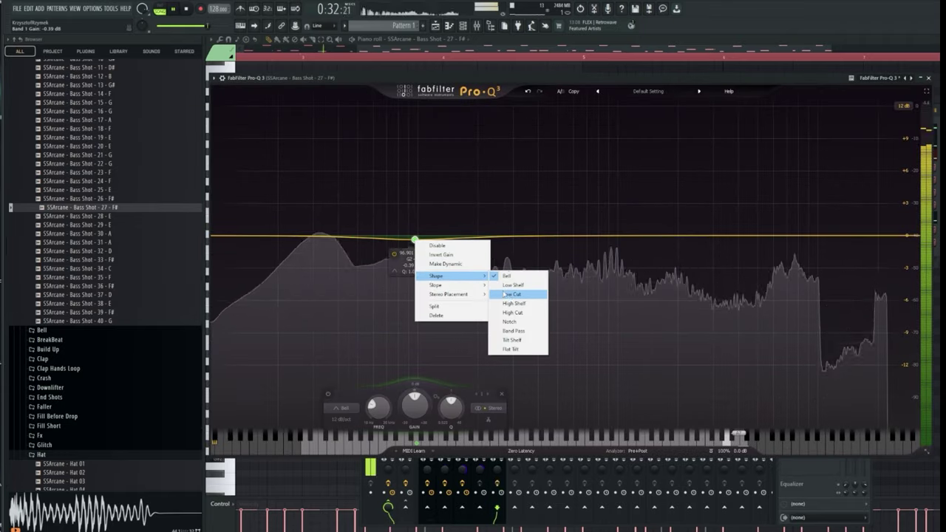
{"action": "left_click", "coordinate": [518, 293]}
{"action": "left_click_drag", "start_coordinate": [416, 237], "coordinate": [425, 264]}
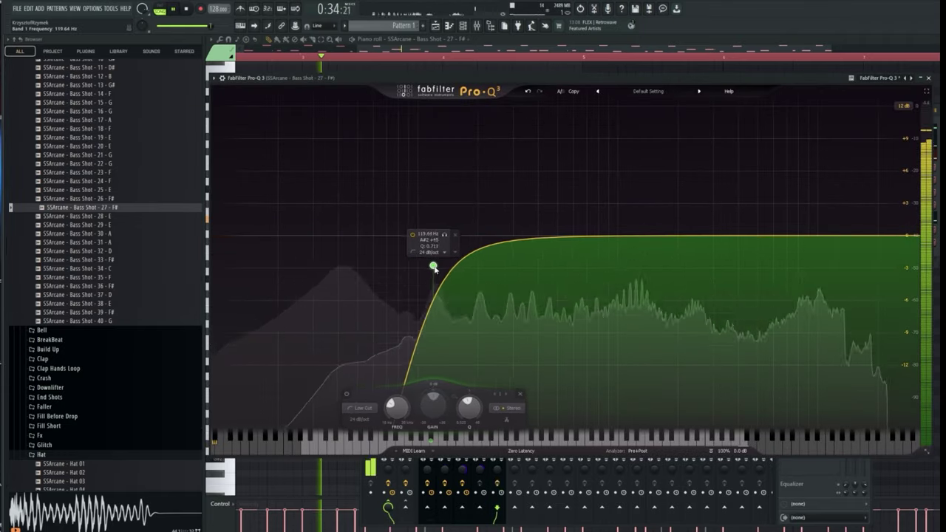
{"action": "key", "text": "space"}
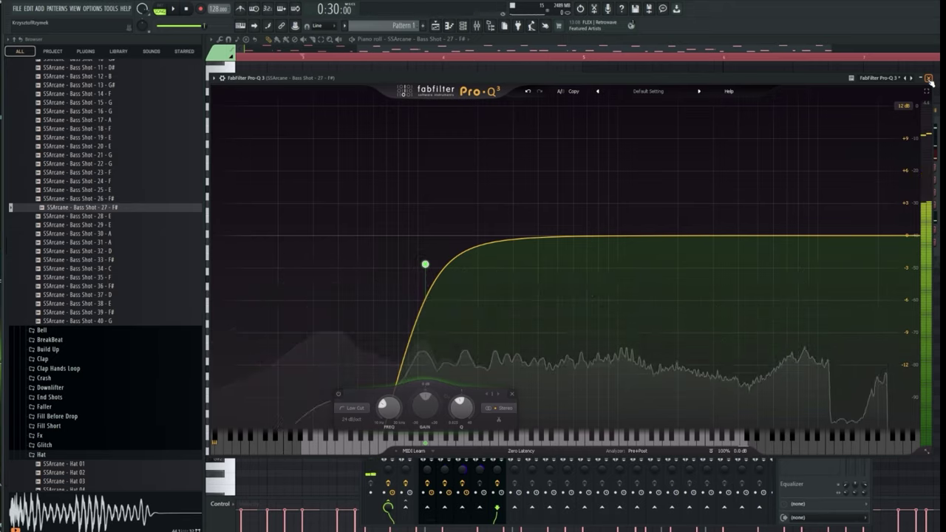
{"action": "left_click", "coordinate": [929, 77]}
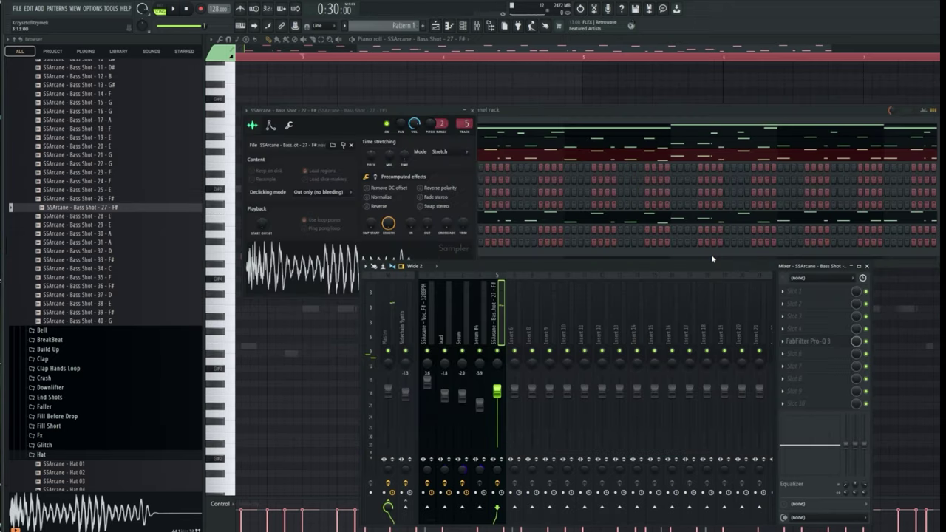
Step: Play the bass shot together with Serum, raising its mixer level to about 5.6 dB and lowering Serum to about -2.8 dB
{"action": "left_click", "coordinate": [555, 119]}
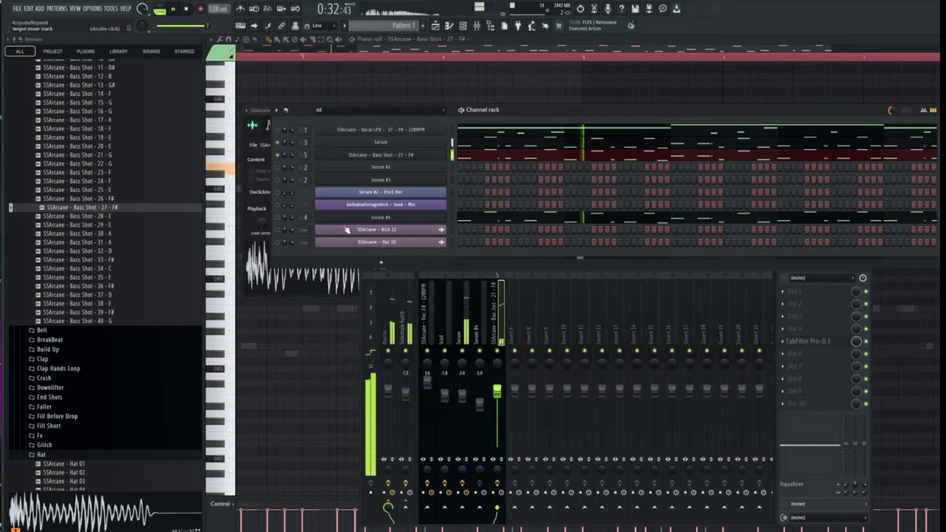
{"action": "left_click_drag", "start_coordinate": [500, 388], "coordinate": [500, 376]}
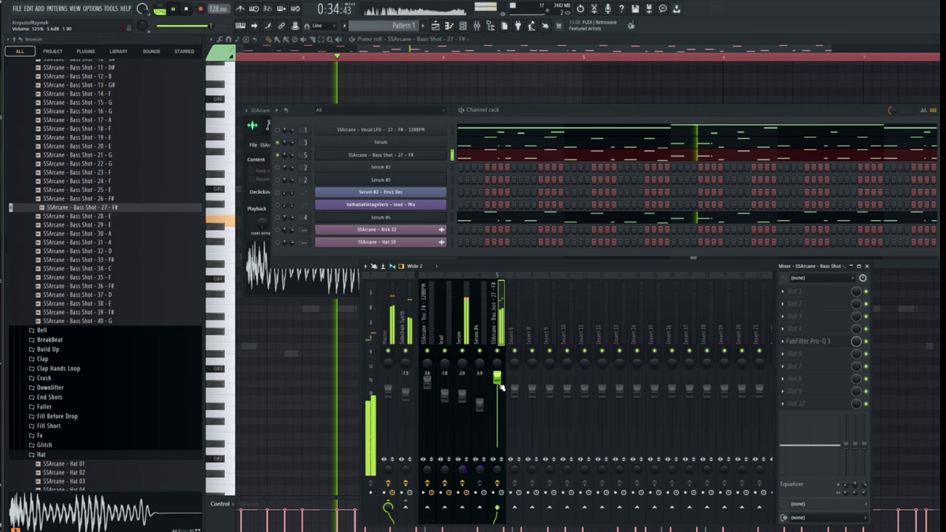
{"action": "left_click", "coordinate": [460, 408]}
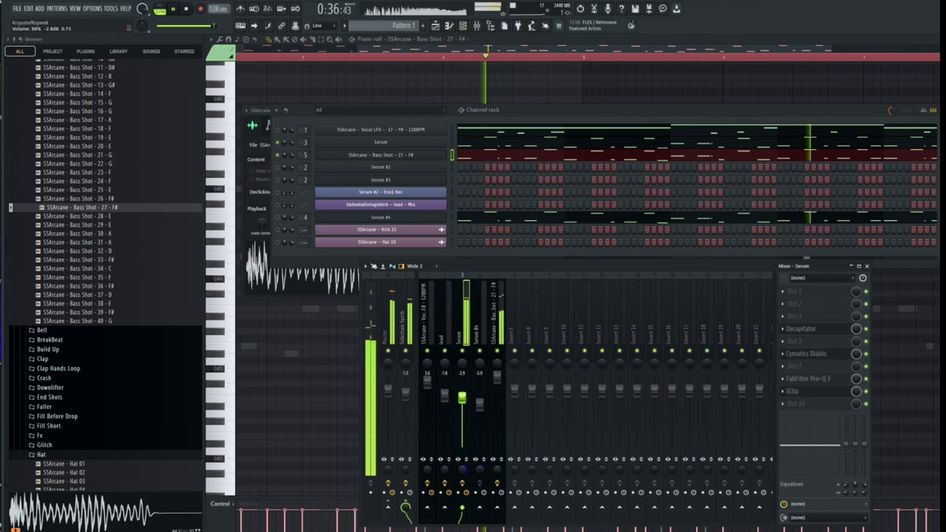
{"action": "left_click", "coordinate": [507, 338]}
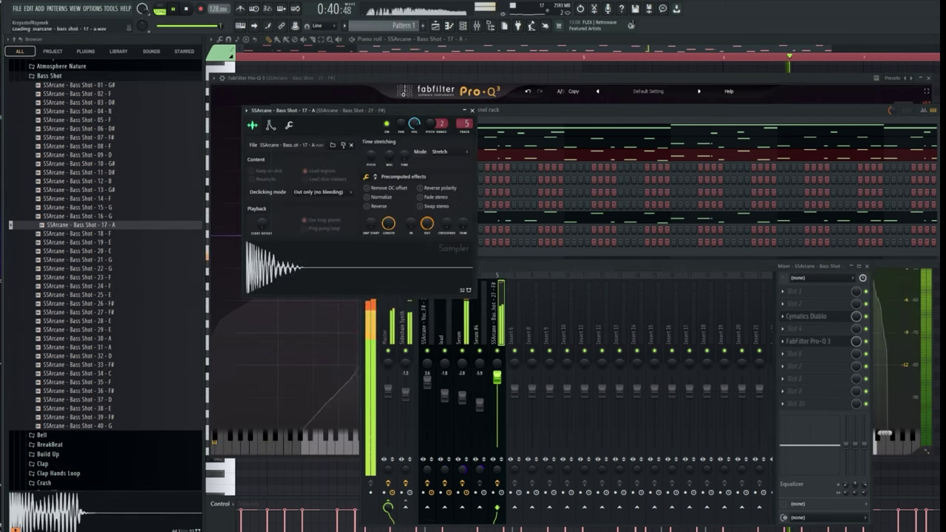
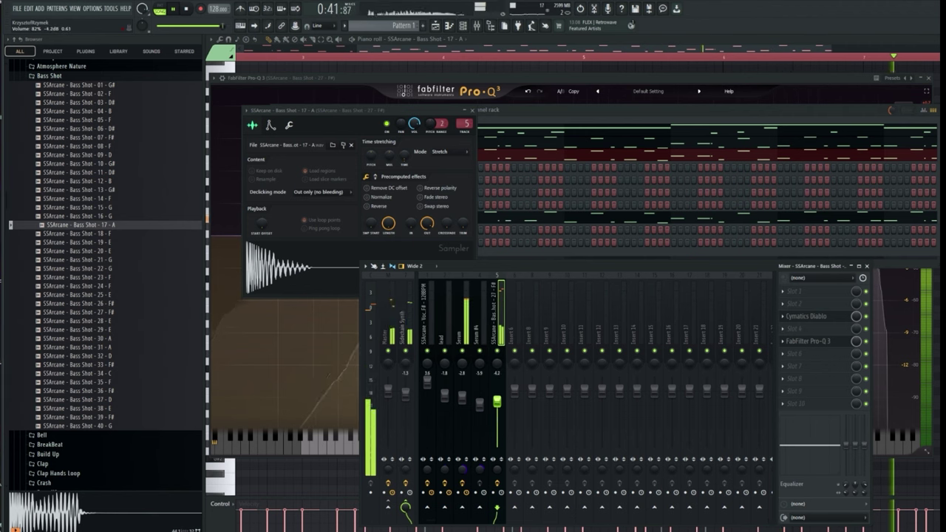
Step: Return to the playlist and audition the clap samples in the ARCANE sample pack's Clap folder
{"action": "left_click", "coordinate": [534, 124]}
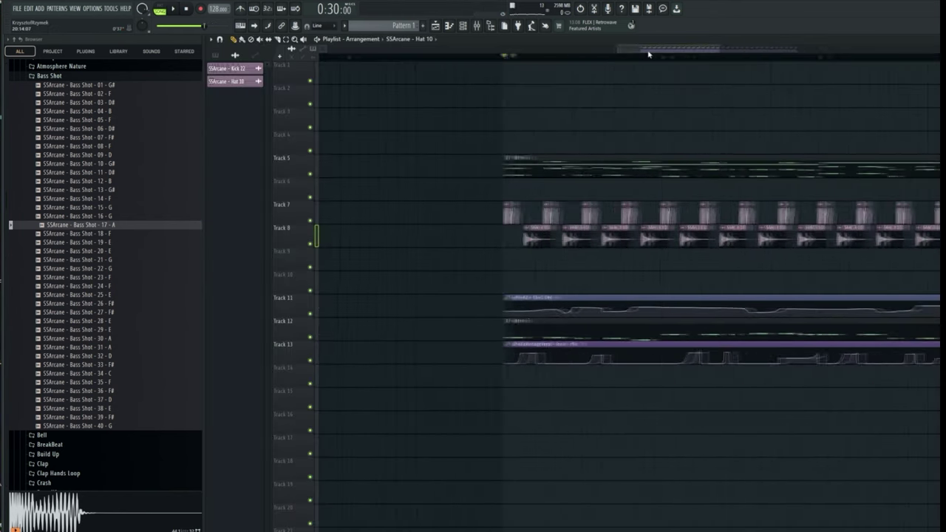
{"action": "scroll", "coordinate": [104, 281], "scroll_direction": "up", "scroll_amount": 10}
{"action": "left_click", "coordinate": [40, 315]}
{"action": "left_click", "coordinate": [50, 318]}
{"action": "left_click", "coordinate": [42, 219]}
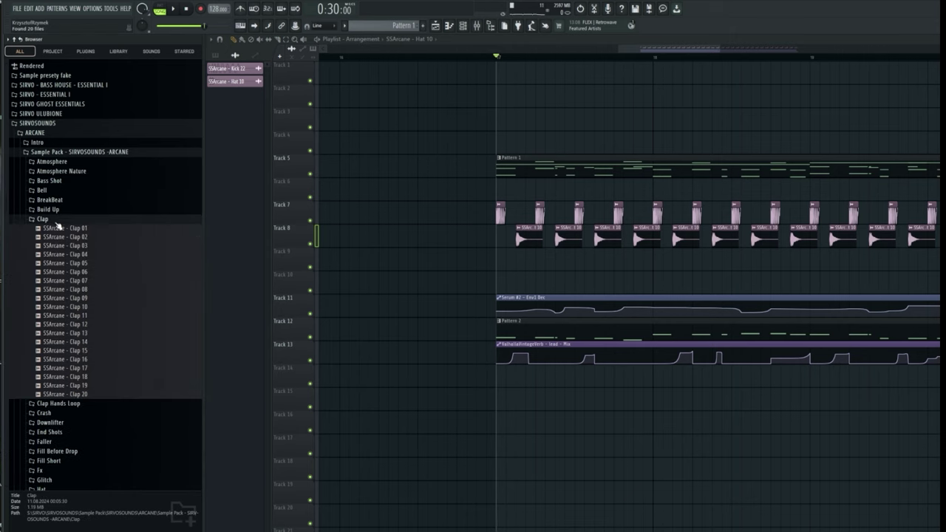
{"action": "left_click", "coordinate": [59, 245]}
{"action": "left_click", "coordinate": [51, 255]}
{"action": "left_click", "coordinate": [51, 272]}
{"action": "left_click", "coordinate": [53, 289]}
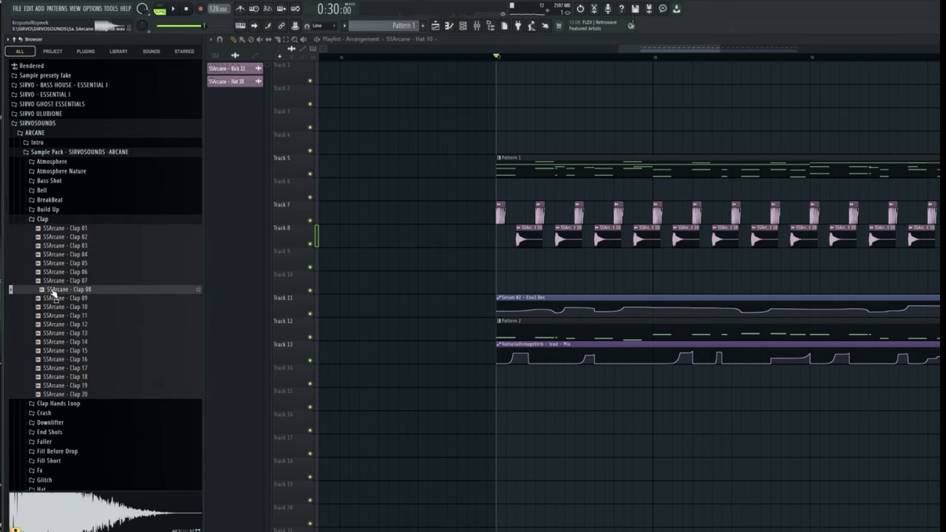
{"action": "left_click", "coordinate": [55, 298]}
{"action": "left_click", "coordinate": [57, 307]}
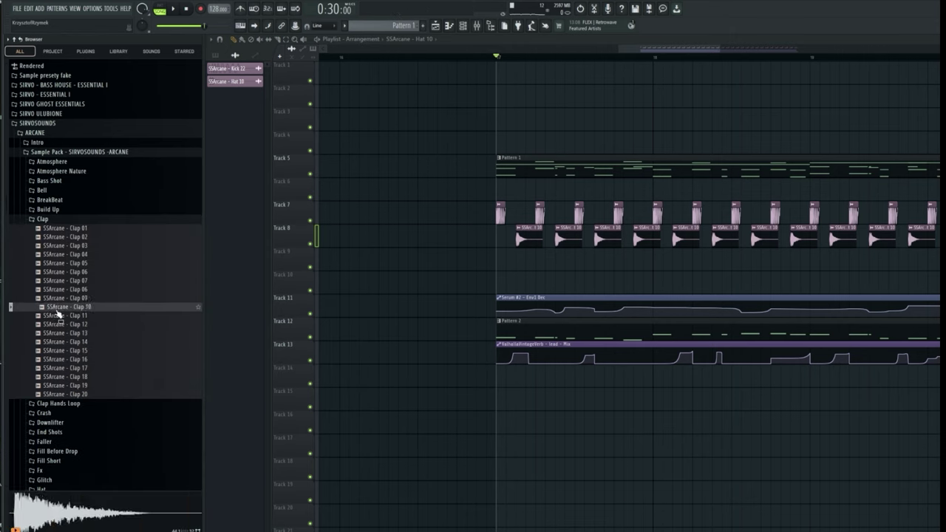
Step: Place SSArcane - Clap 10 on Track 9 under the second kick after bar 17 and play the arrangement
{"action": "scroll", "coordinate": [529, 62], "scroll_direction": "up", "scroll_amount": 4}
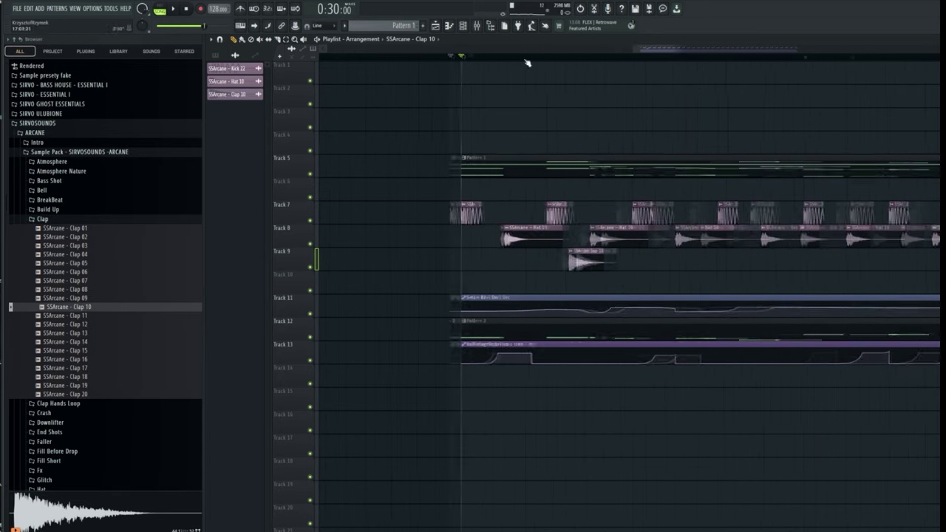
{"action": "double_click", "coordinate": [633, 261]}
{"action": "left_click_drag", "start_coordinate": [633, 262], "coordinate": [590, 264]}
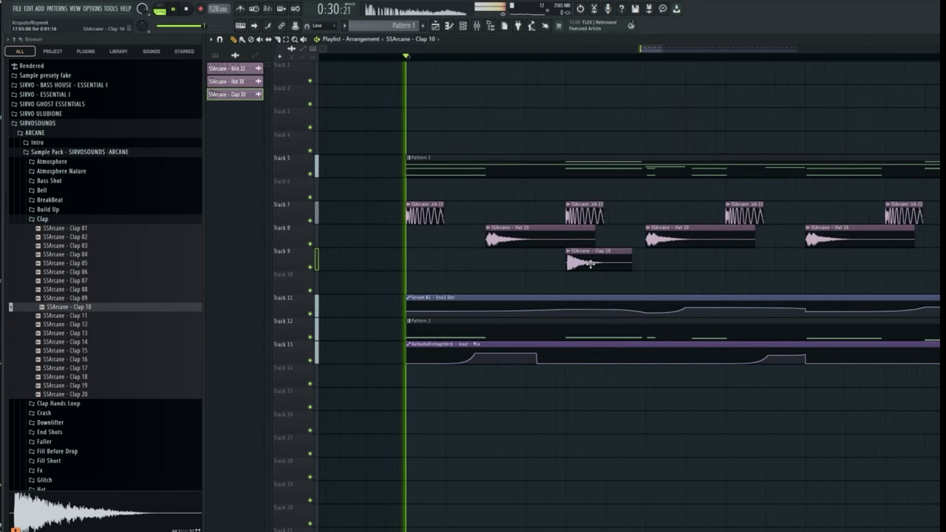
{"action": "key", "text": "space"}
Step: Set the Clap 10 audio clip's time-stretching mode to Stretch and close its channel settings
{"action": "double_click", "coordinate": [589, 262]}
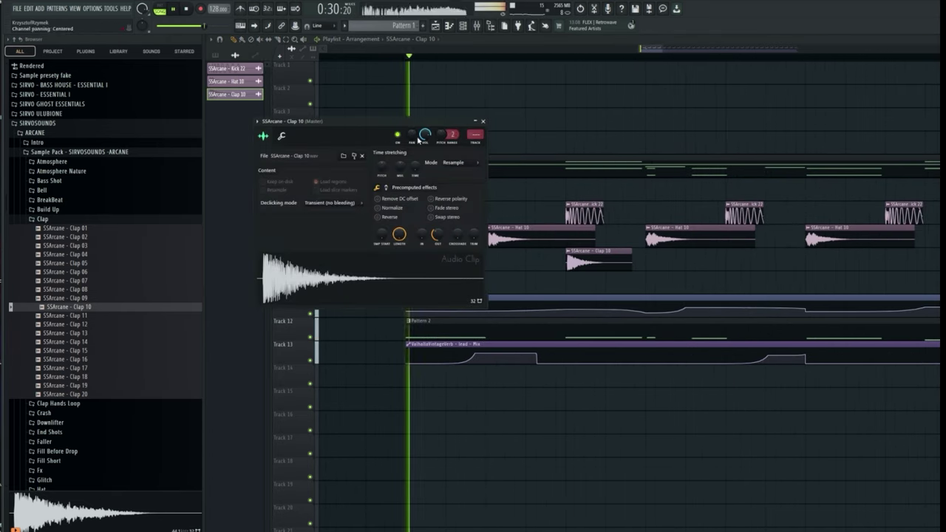
{"action": "left_click", "coordinate": [453, 162]}
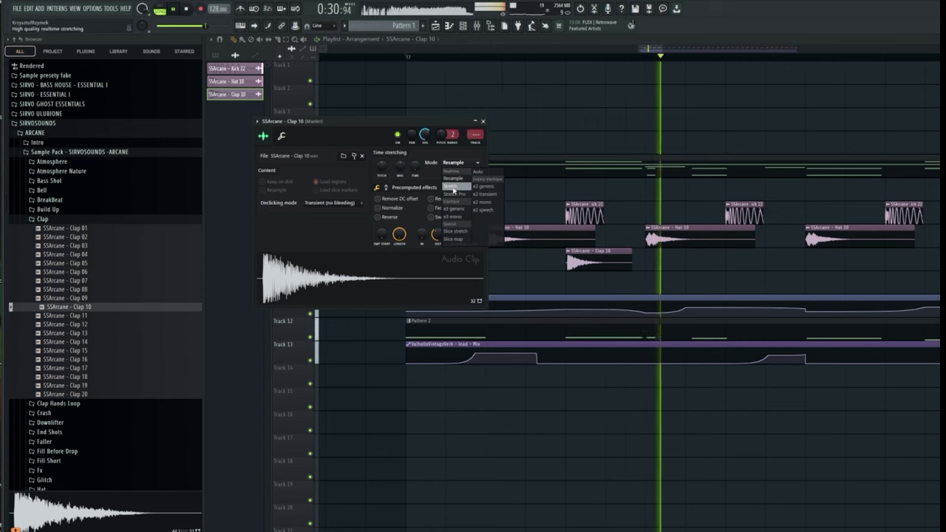
{"action": "left_click", "coordinate": [454, 191]}
{"action": "left_click", "coordinate": [483, 120]}
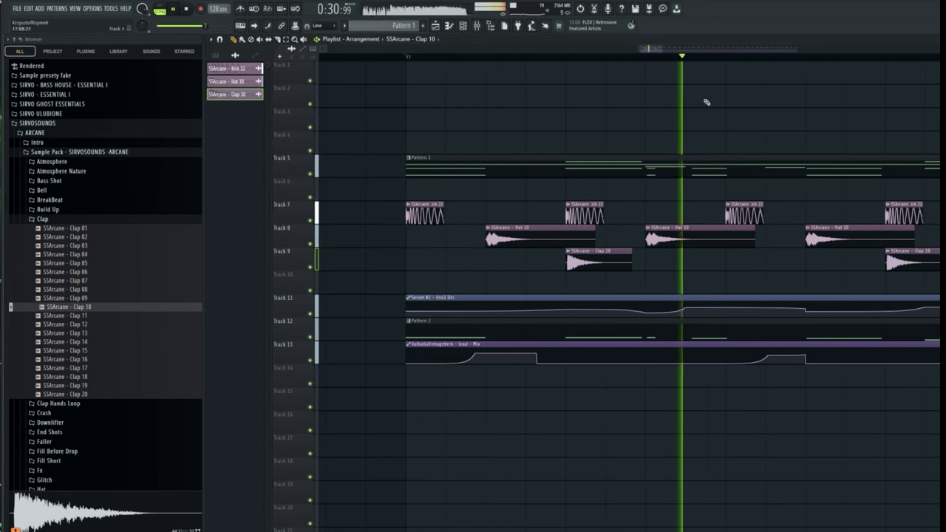
Step: Repeat the Clap 10 hits on track 9 on beats 2 and 4 across bars 17 to 20
{"action": "scroll", "coordinate": [665, 54], "scroll_direction": "down", "scroll_amount": 3}
{"action": "left_click_drag", "start_coordinate": [663, 50], "coordinate": [676, 55]}
{"action": "key", "text": "space"}
{"action": "scroll", "coordinate": [674, 57], "scroll_direction": "down", "scroll_amount": 2}
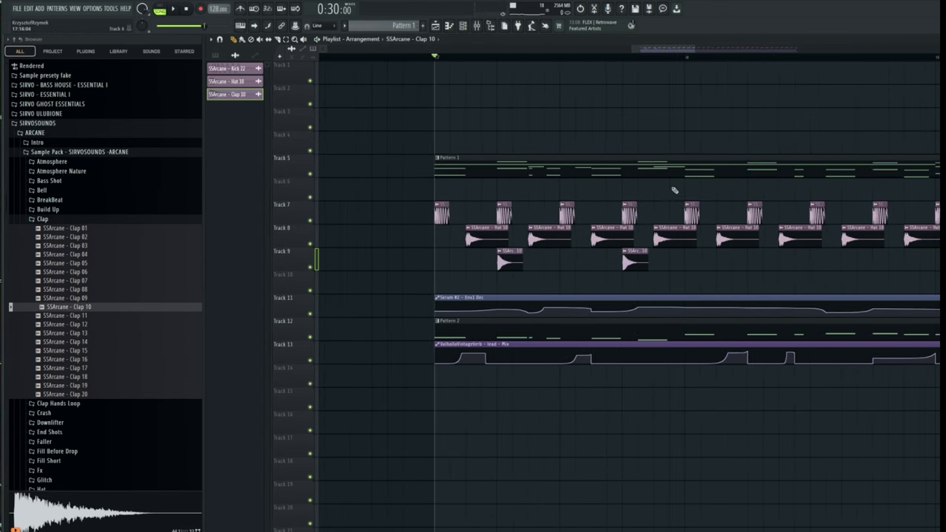
{"action": "mouse_move", "coordinate": [664, 253]}
{"action": "left_mouse_down"}
{"action": "mouse_move", "coordinate": [513, 263]}
{"action": "mouse_move", "coordinate": [755, 256]}
{"action": "mouse_move", "coordinate": [455, 263]}
{"action": "mouse_move", "coordinate": [776, 257]}
{"action": "left_mouse_up"}
{"action": "scroll", "coordinate": [646, 53], "scroll_direction": "down", "scroll_amount": 2}
{"action": "key", "text": "space"}
{"action": "left_click_drag", "start_coordinate": [660, 51], "coordinate": [675, 59]}
{"action": "scroll", "coordinate": [677, 58], "scroll_direction": "down", "scroll_amount": 2}
{"action": "left_click", "coordinate": [769, 277], "text": "ctrl"}
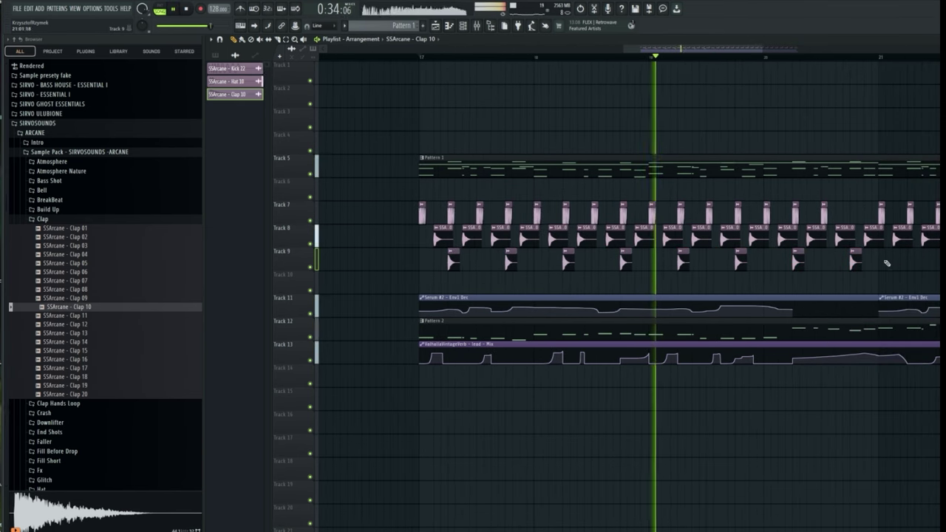
Step: Duplicate the track 9 clap row and align the copies to continue from beat 2 of bar 21
{"action": "left_click_drag", "start_coordinate": [884, 269], "coordinate": [443, 250]}
{"action": "key", "text": "ctrl+b"}
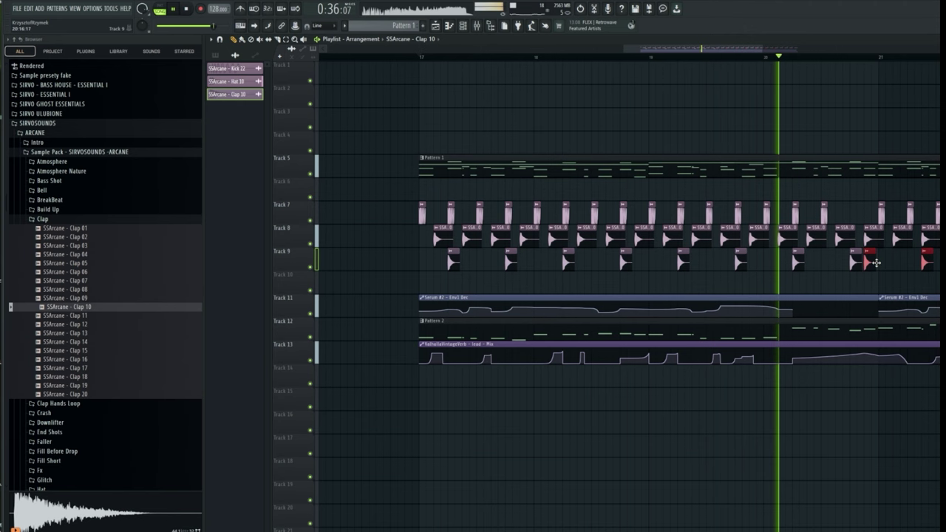
{"action": "left_click_drag", "start_coordinate": [875, 263], "coordinate": [917, 257]}
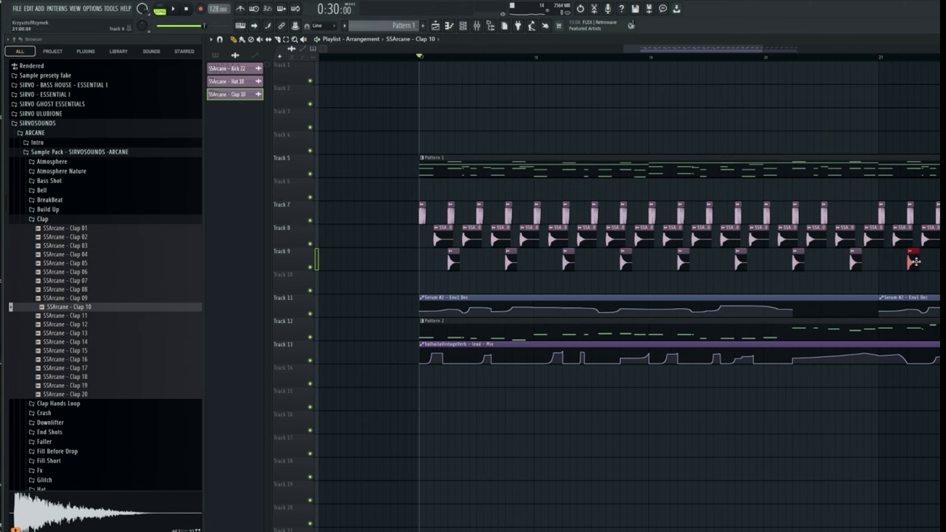
Step: Adjust Clap 10's pitch and set its channel volume to 72% while the arrangement plays
{"action": "scroll", "coordinate": [789, 227], "scroll_direction": "down", "scroll_amount": 3}
{"action": "scroll", "coordinate": [609, 180], "scroll_direction": "up", "scroll_amount": 6}
{"action": "double_click", "coordinate": [646, 263]}
{"action": "key", "text": "space"}
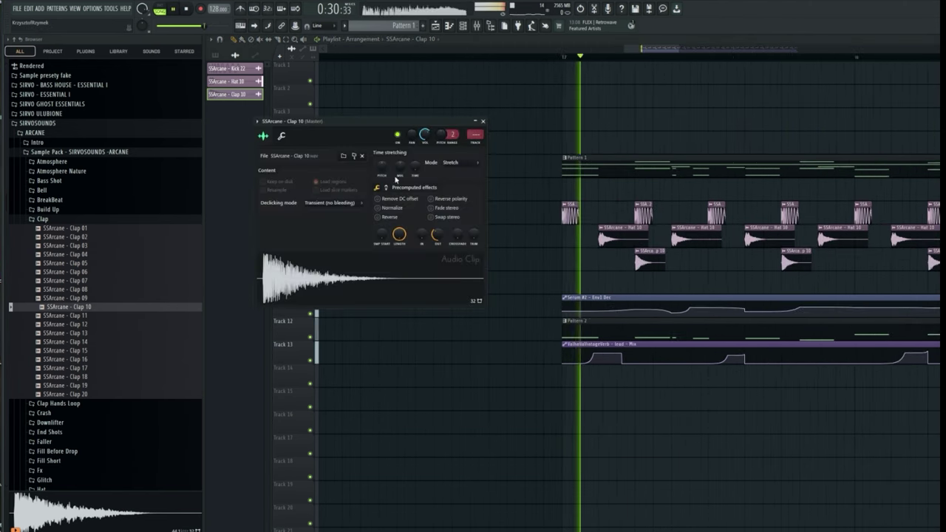
{"action": "scroll", "coordinate": [387, 170], "scroll_direction": "down", "scroll_amount": 2}
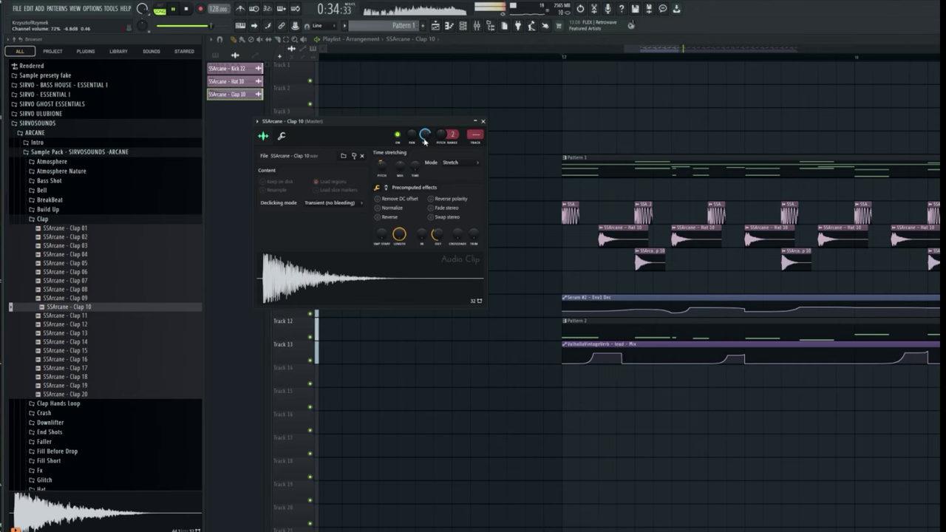
{"action": "left_click", "coordinate": [483, 121]}
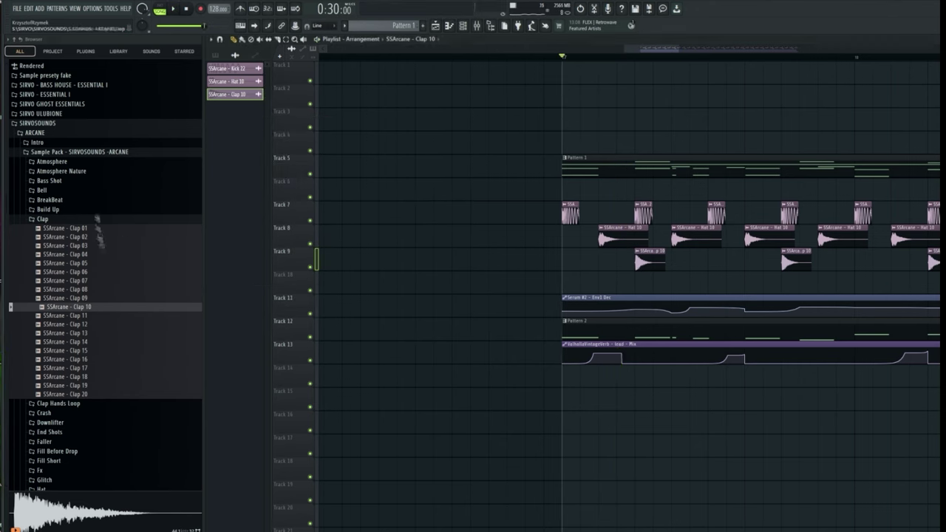
Step: Place the Ride 07 sample from the Ride folder on track 16 at bar 17, with copies on beats 2 and 3
{"action": "left_click", "coordinate": [97, 220]}
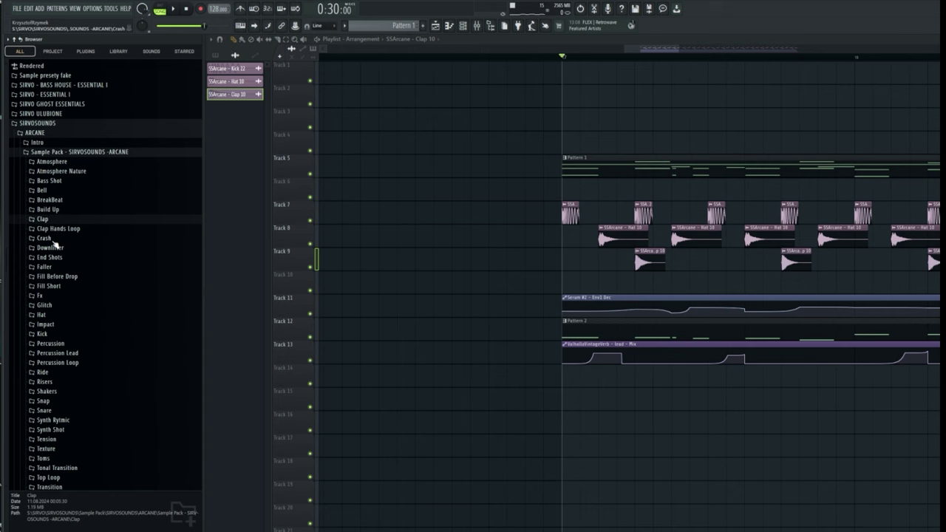
{"action": "left_click", "coordinate": [54, 376]}
{"action": "left_click", "coordinate": [57, 410]}
{"action": "scroll", "coordinate": [57, 411], "scroll_direction": "down", "scroll_amount": 3}
{"action": "left_click", "coordinate": [78, 331]}
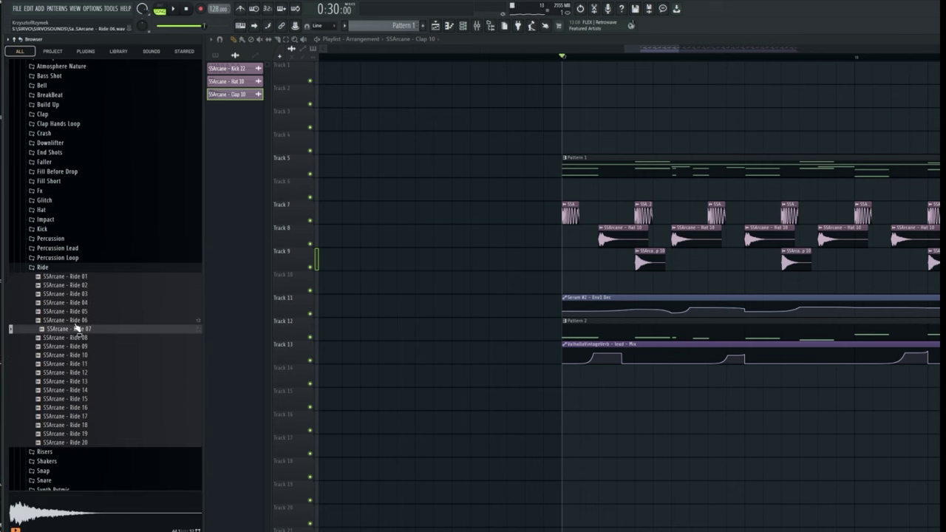
{"action": "left_click_drag", "start_coordinate": [77, 328], "coordinate": [556, 427]}
{"action": "left_click_drag", "start_coordinate": [658, 422], "coordinate": [732, 422]}
{"action": "left_click_drag", "start_coordinate": [776, 425], "coordinate": [589, 422]}
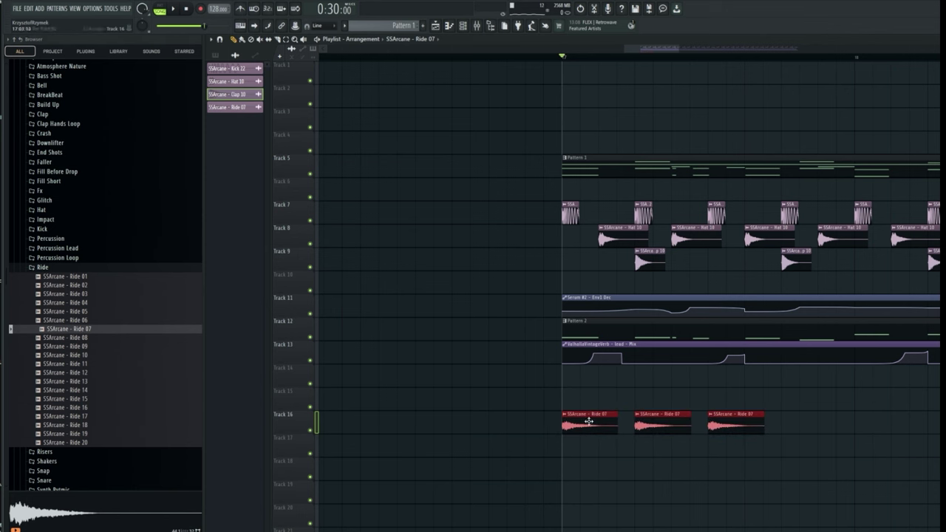
Step: Lower the Ride 07 sample's channel volume while playing the arrangement
{"action": "double_click", "coordinate": [589, 422]}
{"action": "key", "text": "space"}
{"action": "left_click_drag", "start_coordinate": [435, 145], "coordinate": [435, 166]}
{"action": "key", "text": "space"}
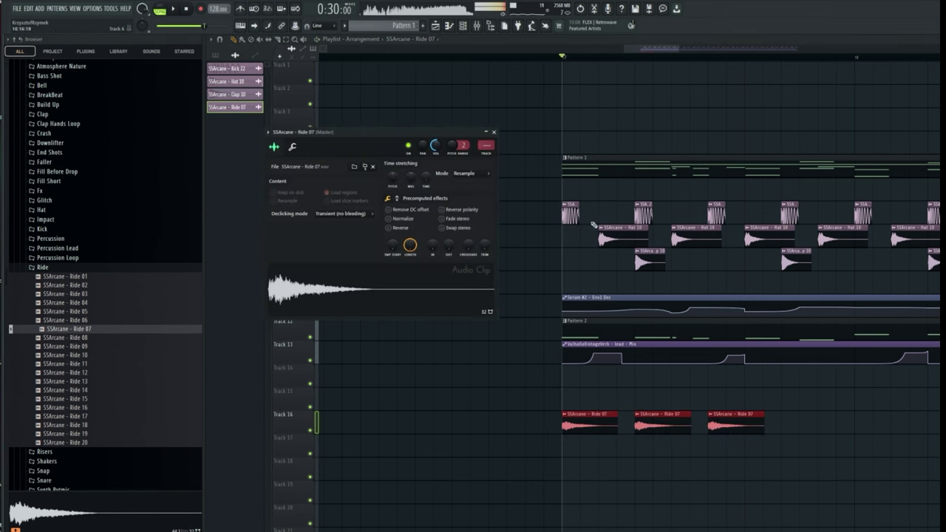
{"action": "key", "text": "Escape"}
Step: Duplicate the Ride 07 hits on track 16 so they fall on every beat from bar 17 past bar 21
{"action": "key", "text": "ctrl+b"}
{"action": "left_click_drag", "start_coordinate": [679, 49], "coordinate": [706, 49]}
{"action": "key", "text": "ctrl+b"}
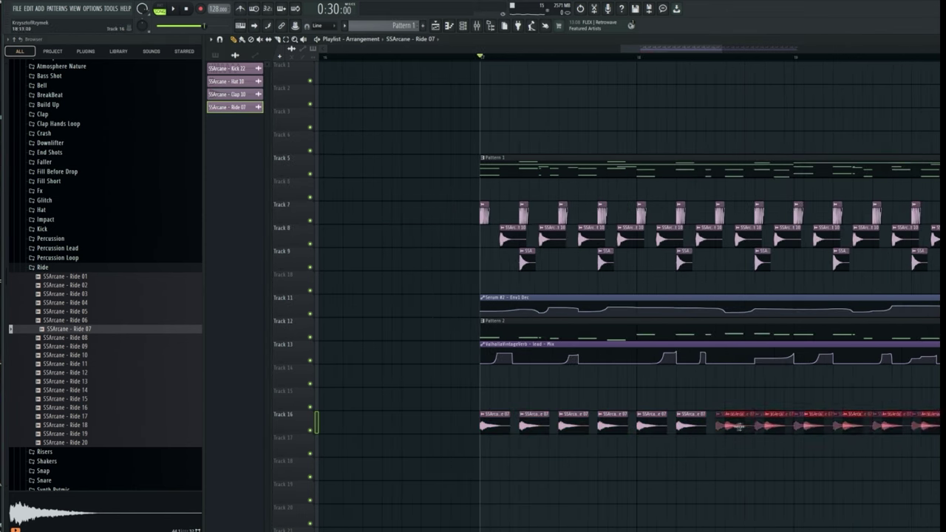
{"action": "scroll", "coordinate": [703, 59], "scroll_direction": "down", "scroll_amount": 2}
{"action": "key", "text": "ctrl+b"}
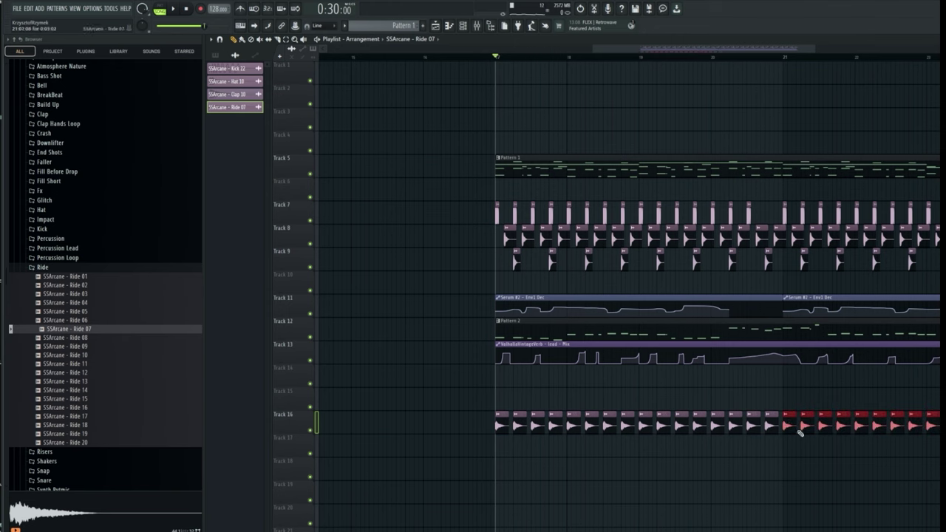
{"action": "left_click", "coordinate": [818, 451], "text": "ctrl"}
Step: Play the arrangement and set the Ride 07 channel volume to 42%
{"action": "key", "text": "space"}
{"action": "double_click", "coordinate": [786, 423]}
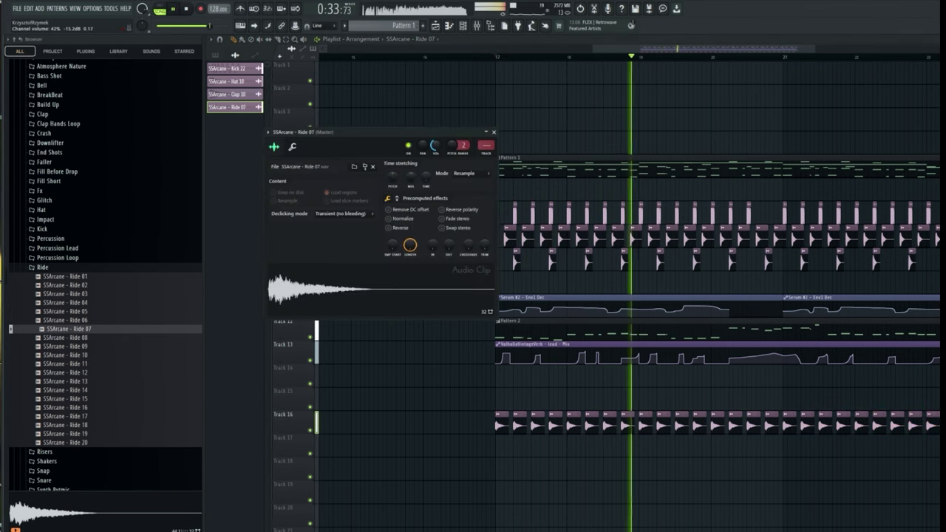
{"action": "left_click", "coordinate": [494, 132]}
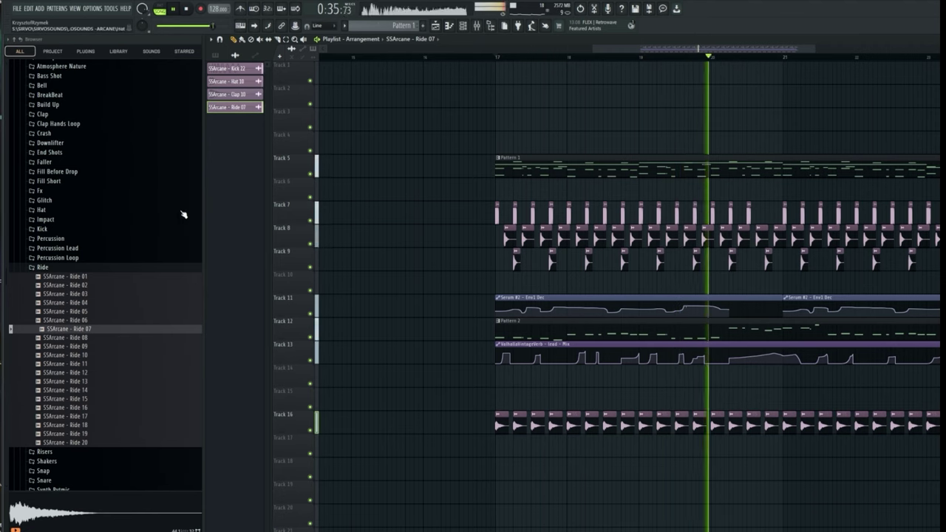
{"action": "key", "text": "space"}
Step: Audition samples in the Fx folder and place Fx 01 Crowd on track 18 at bar 17
{"action": "scroll", "coordinate": [69, 271], "scroll_direction": "up", "scroll_amount": 5}
{"action": "scroll", "coordinate": [46, 222], "scroll_direction": "down", "scroll_amount": 5}
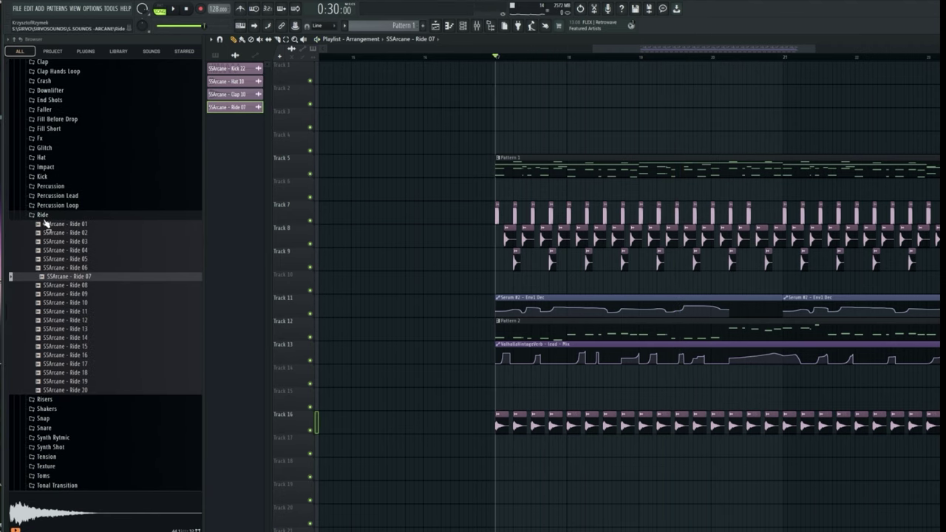
{"action": "left_click", "coordinate": [43, 215]}
{"action": "left_click", "coordinate": [45, 139]}
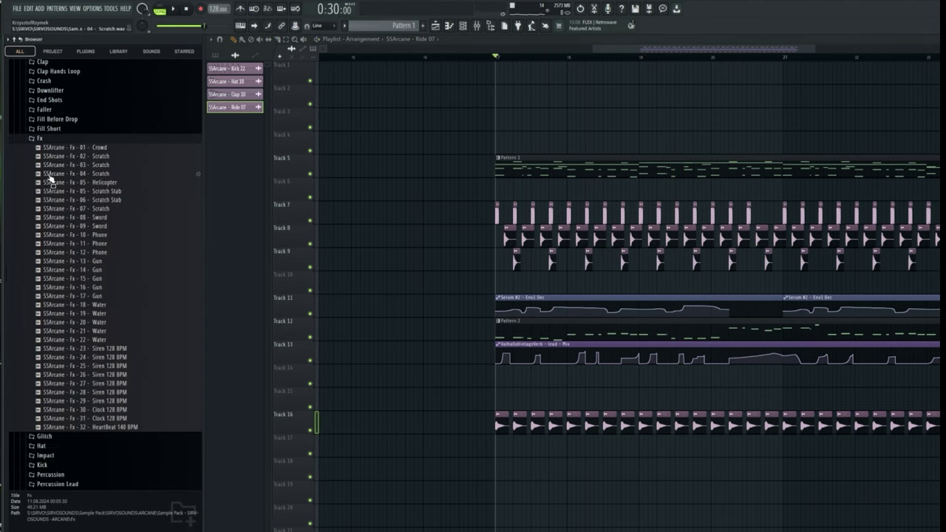
{"action": "left_click", "coordinate": [52, 174]}
{"action": "left_click", "coordinate": [62, 164]}
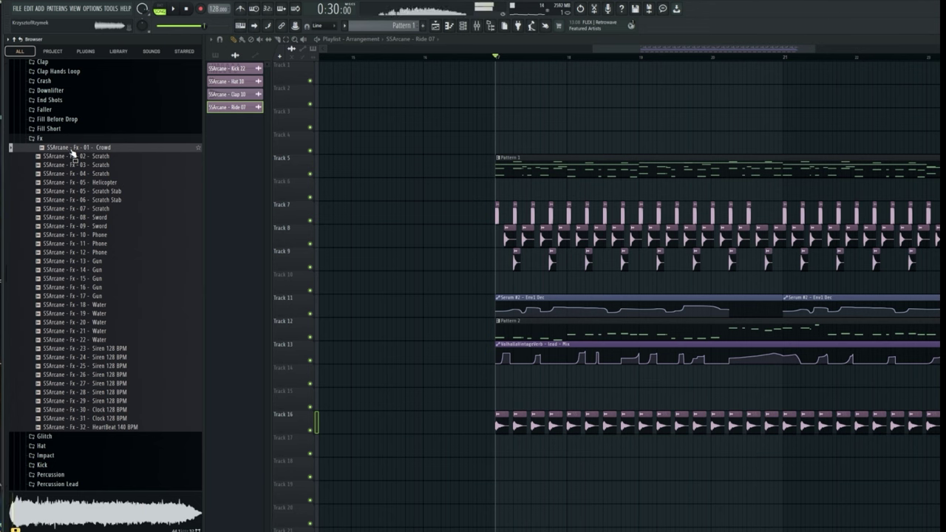
{"action": "left_click_drag", "start_coordinate": [73, 153], "coordinate": [505, 476]}
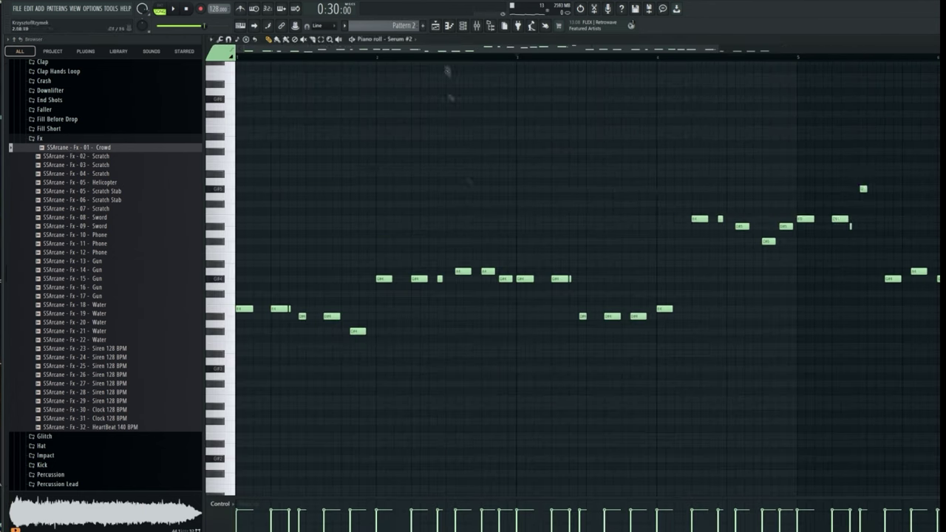
Step: Add a Serum #5 channel to Pattern 2 and load the preset ARCANE - NOISE - 03
{"action": "key", "text": "F6"}
{"action": "left_click", "coordinate": [381, 179]}
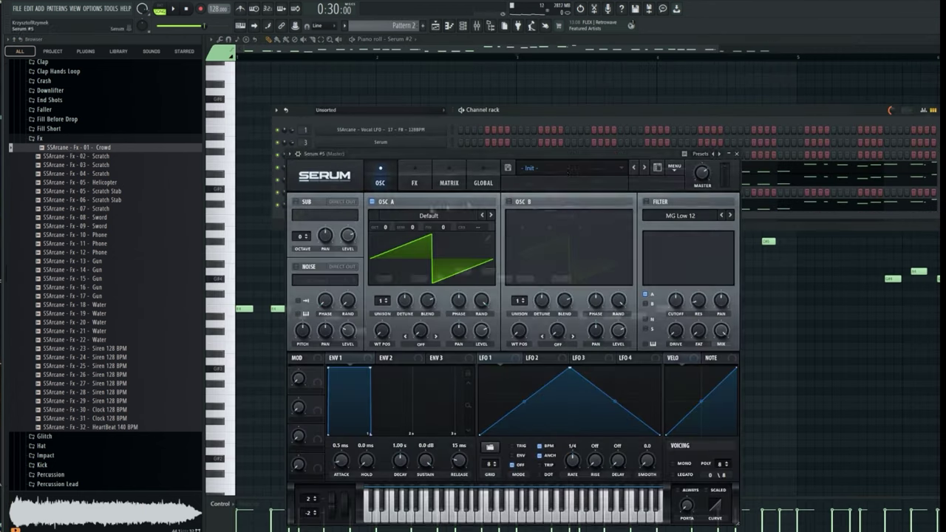
{"action": "left_click", "coordinate": [547, 168]}
{"action": "mouse_move", "coordinate": [562, 179]}
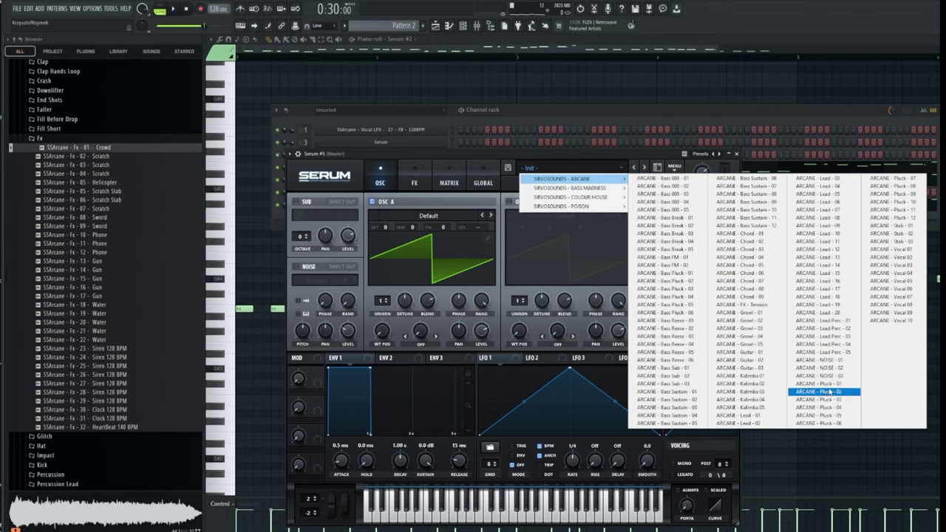
{"action": "left_click", "coordinate": [833, 376]}
{"action": "key", "text": "space"}
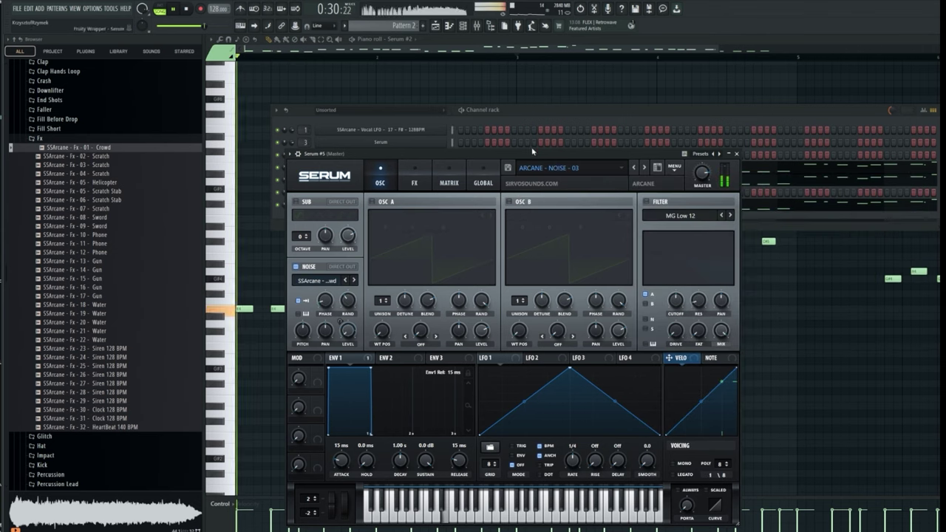
Step: Solo the Serum #5 channel and play Pattern 2 to hear the noise layer alone
{"action": "left_click", "coordinate": [287, 221]}
{"action": "right_click", "coordinate": [278, 205]}
{"action": "key", "text": "space"}
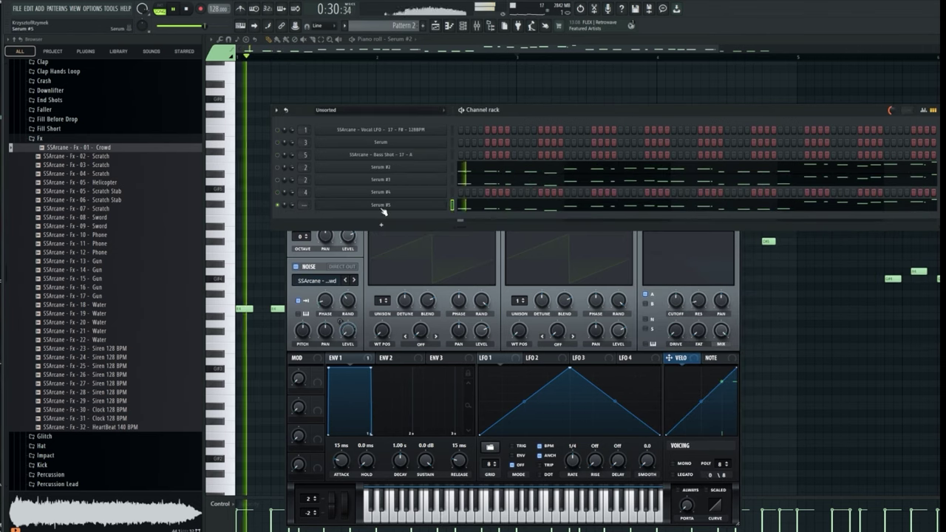
{"action": "left_click", "coordinate": [382, 205]}
{"action": "left_click", "coordinate": [382, 206]}
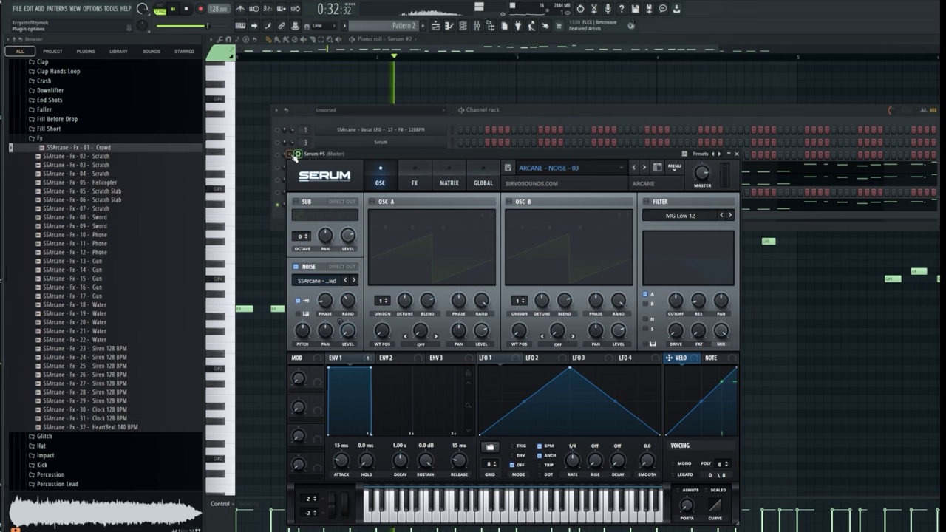
Step: Route Serum #5 to its own mixer track 6
{"action": "left_click", "coordinate": [291, 155]}
{"action": "left_click", "coordinate": [347, 244]}
{"action": "key", "text": "space"}
{"action": "key", "text": "space"}
Step: Load Fruity parametric EQ 2 in slot 4 of the Serum #5 mixer track and move its lowest band up in frequency
{"action": "left_click", "coordinate": [782, 329]}
{"action": "mouse_move", "coordinate": [795, 339]}
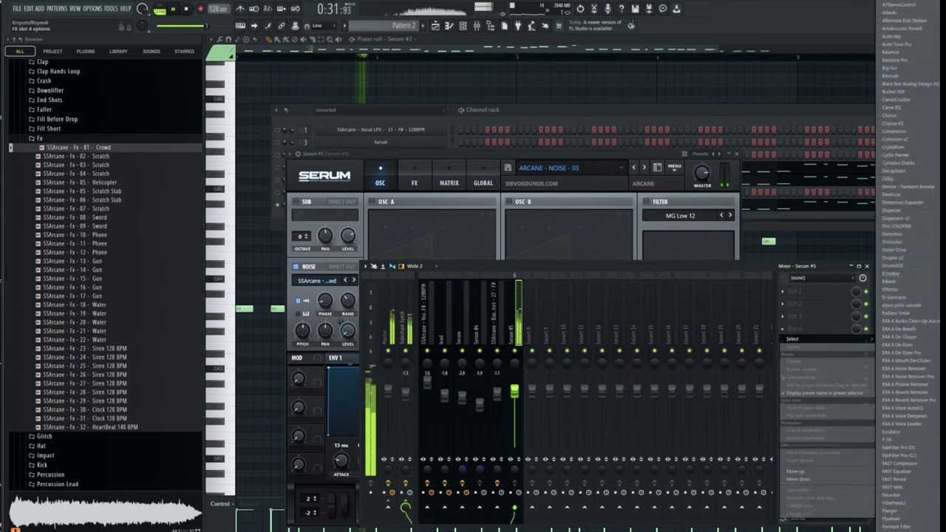
{"action": "left_click", "coordinate": [904, 222]}
{"action": "left_click", "coordinate": [485, 88]}
{"action": "left_click_drag", "start_coordinate": [231, 160], "coordinate": [319, 159]}
{"action": "left_click", "coordinate": [546, 111]}
Step: Add GClip in slot 6 of the Serum #5 mixer track and set its gain to 3.5 dB
{"action": "left_click", "coordinate": [782, 354]}
{"action": "left_click", "coordinate": [903, 295]}
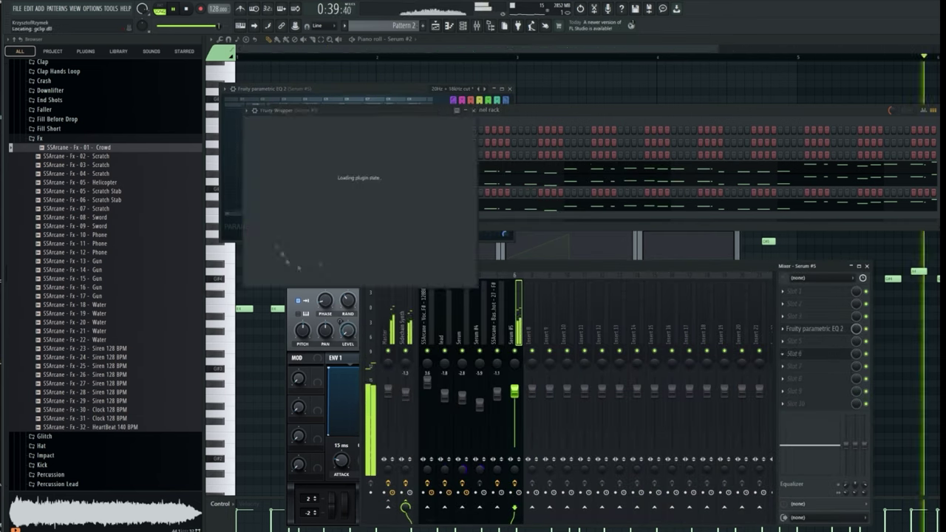
{"action": "left_click_drag", "start_coordinate": [264, 236], "coordinate": [264, 214]}
{"action": "left_click", "coordinate": [429, 214]}
Step: Raise the Serum #5 mixer track's volume to 1.1 dB while all channels play together
{"action": "key", "text": "space"}
{"action": "key", "text": "space"}
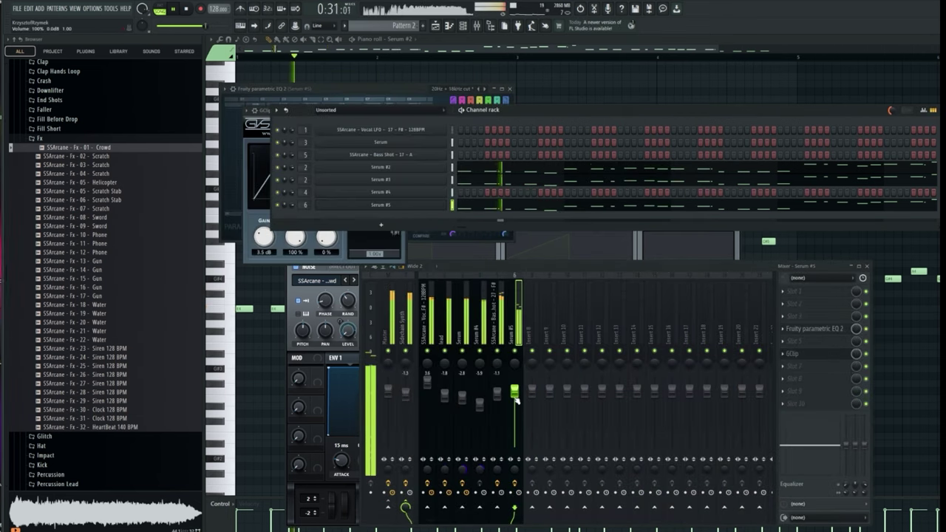
{"action": "left_click_drag", "start_coordinate": [514, 390], "coordinate": [514, 389]}
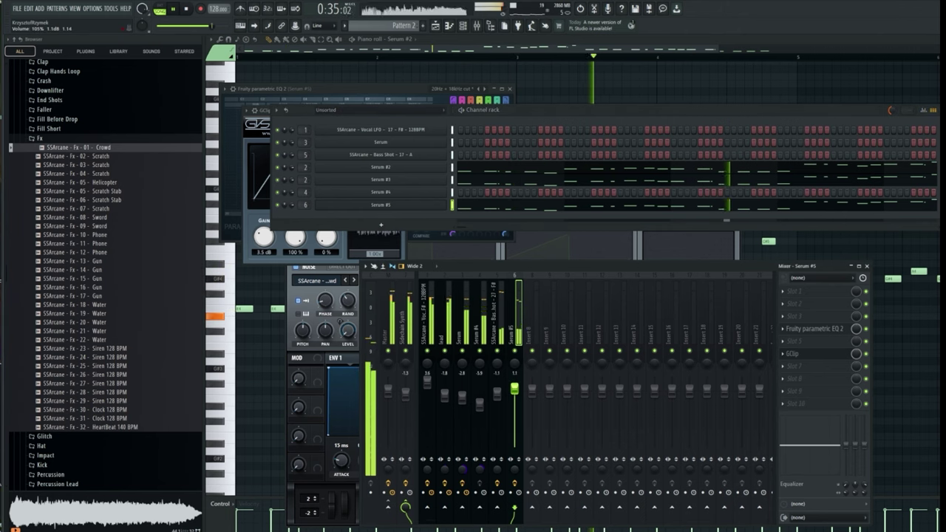
{"action": "key", "text": "space"}
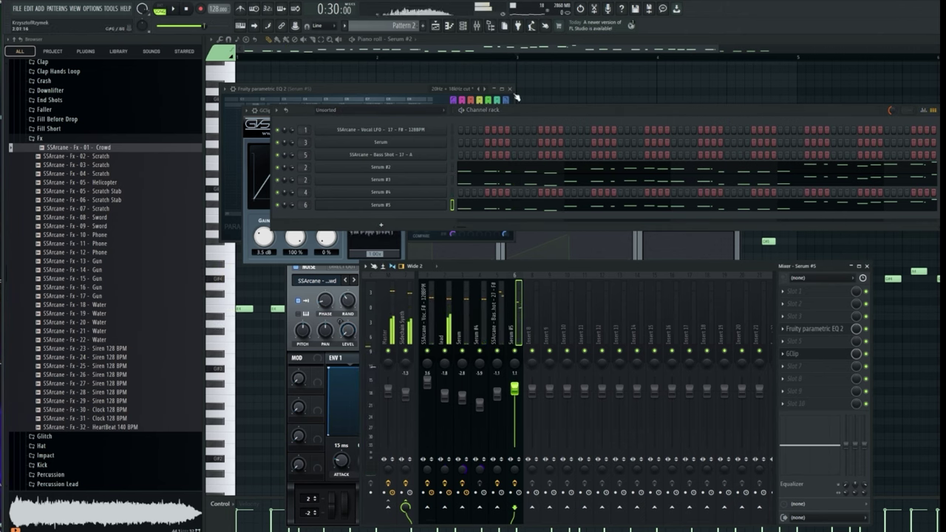
Step: Open Serum #3's notes in the Pattern 2 piano roll and listen to them against the other channels
{"action": "left_click", "coordinate": [438, 29]}
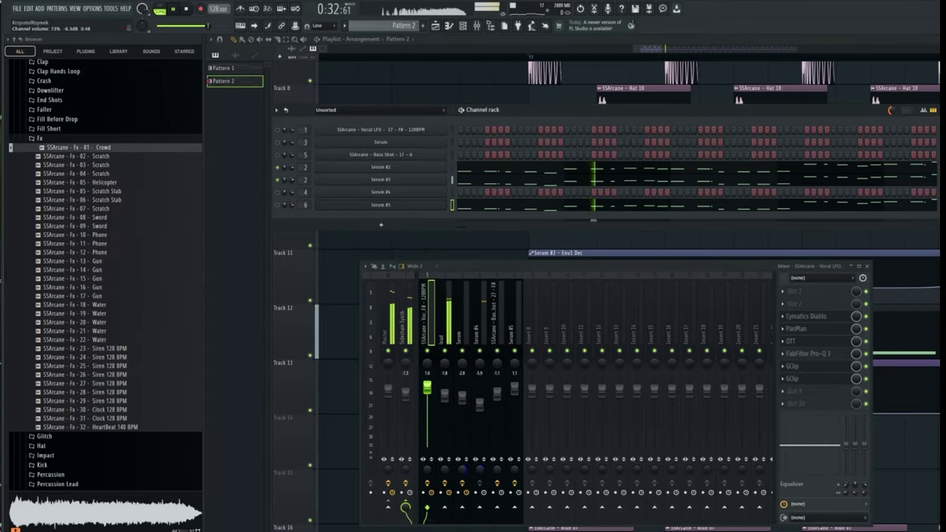
{"action": "left_click", "coordinate": [467, 184]}
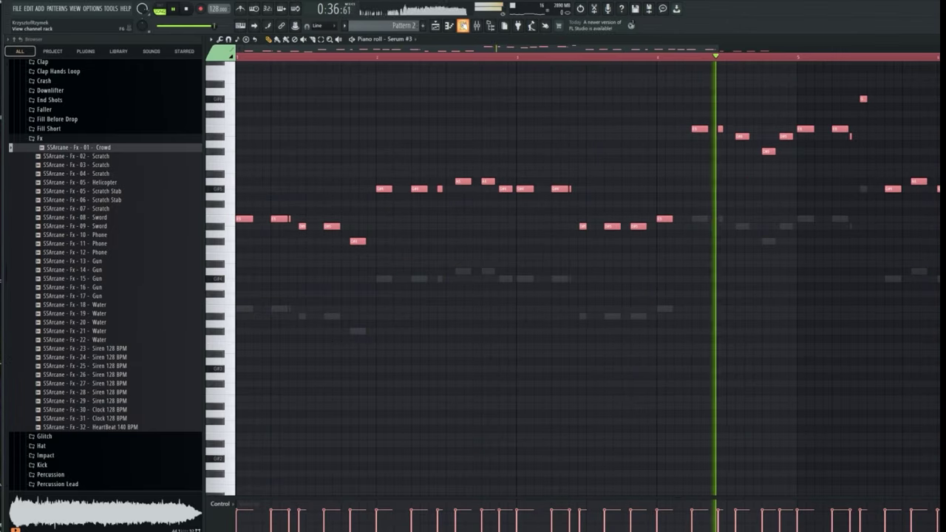
{"action": "key", "text": "F6"}
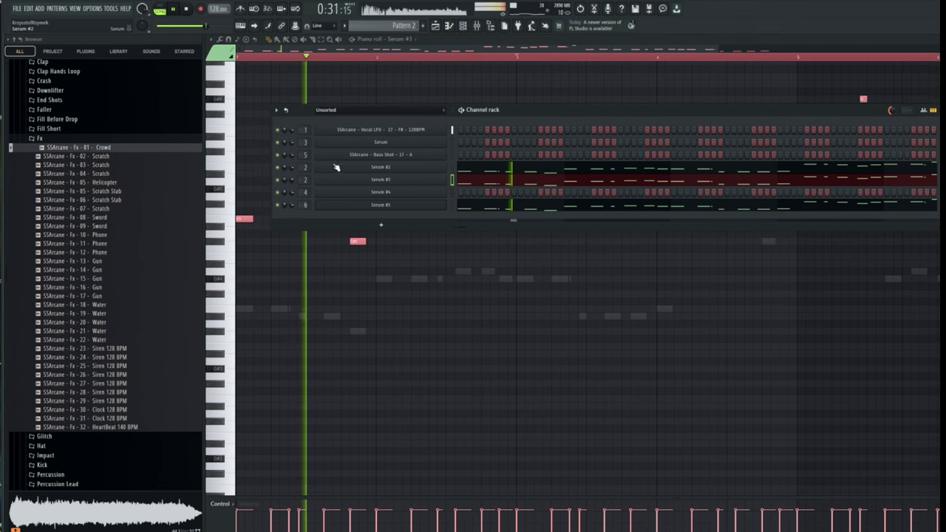
{"action": "key", "text": "F9"}
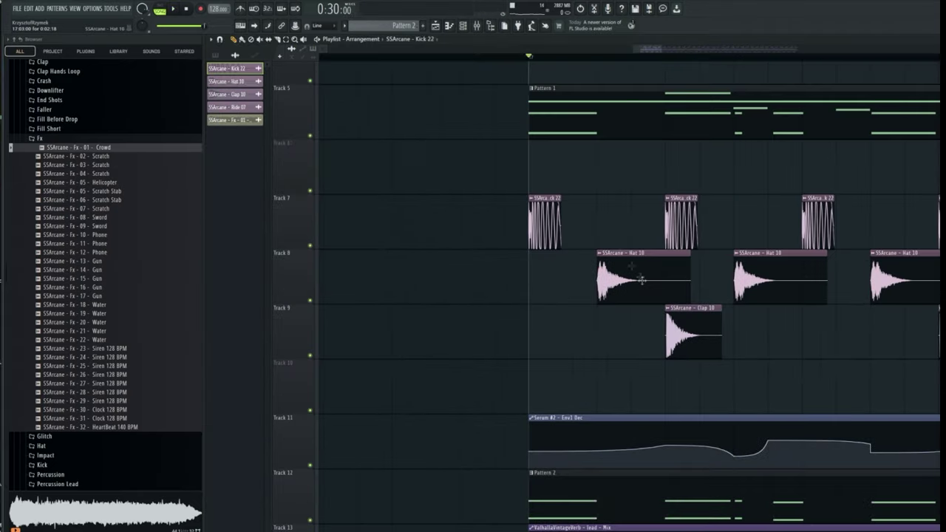
Step: Set Clap 10's time-stretching mode to Resample and play the arrangement to check it
{"action": "double_click", "coordinate": [642, 280]}
{"action": "double_click", "coordinate": [689, 334]}
{"action": "left_click", "coordinate": [456, 163]}
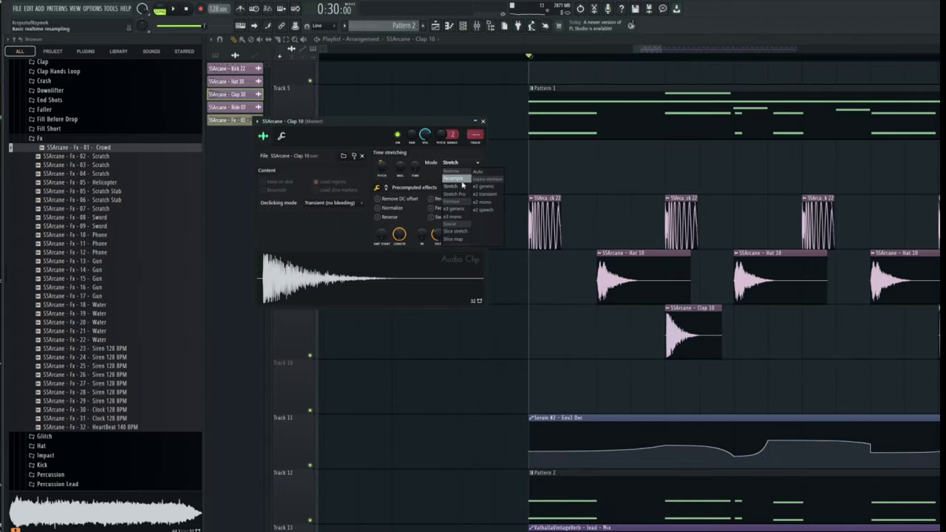
{"action": "left_click", "coordinate": [463, 182]}
{"action": "key", "text": "space"}
{"action": "key", "text": "space"}
Step: Adjust the Kick 22 mixer volume and raise the Ride 07 track to 0.5 dB while the arrangement plays
{"action": "left_click", "coordinate": [464, 25]}
{"action": "left_click", "coordinate": [477, 26]}
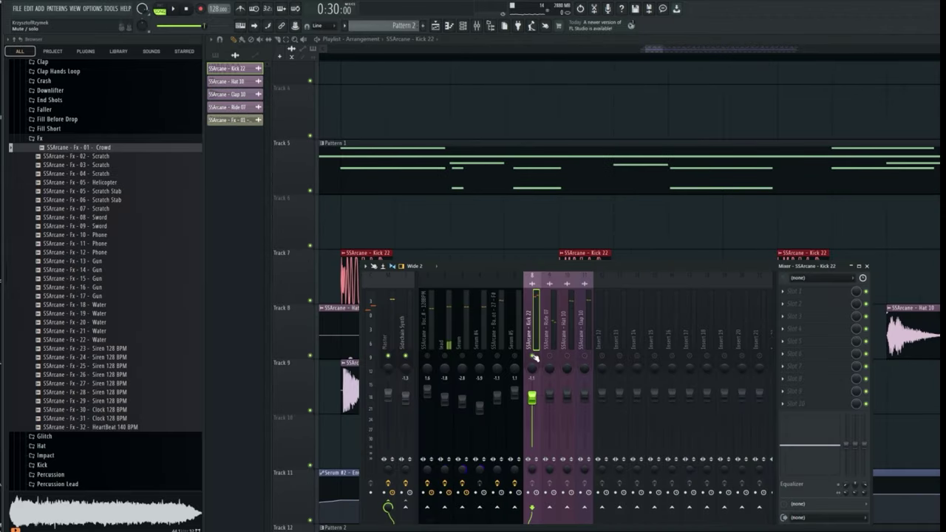
{"action": "key", "text": "space"}
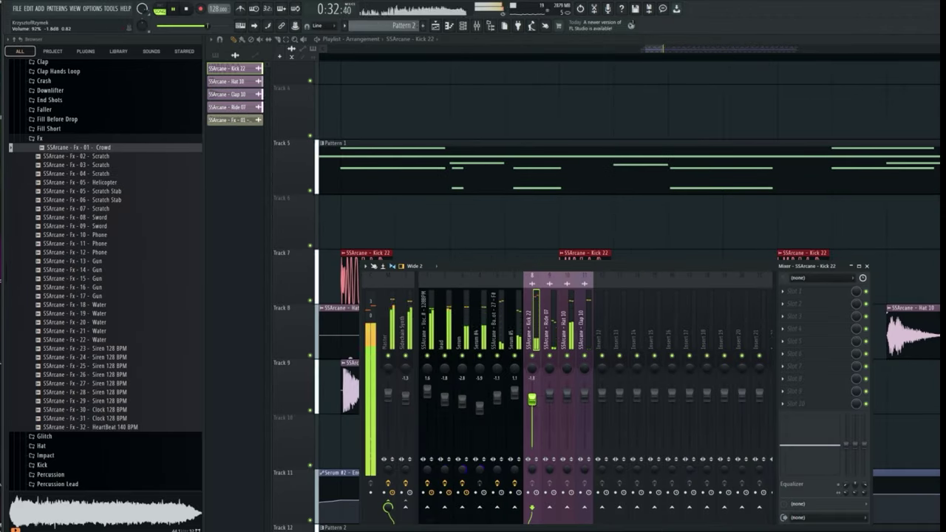
{"action": "left_click_drag", "start_coordinate": [549, 396], "coordinate": [549, 391]}
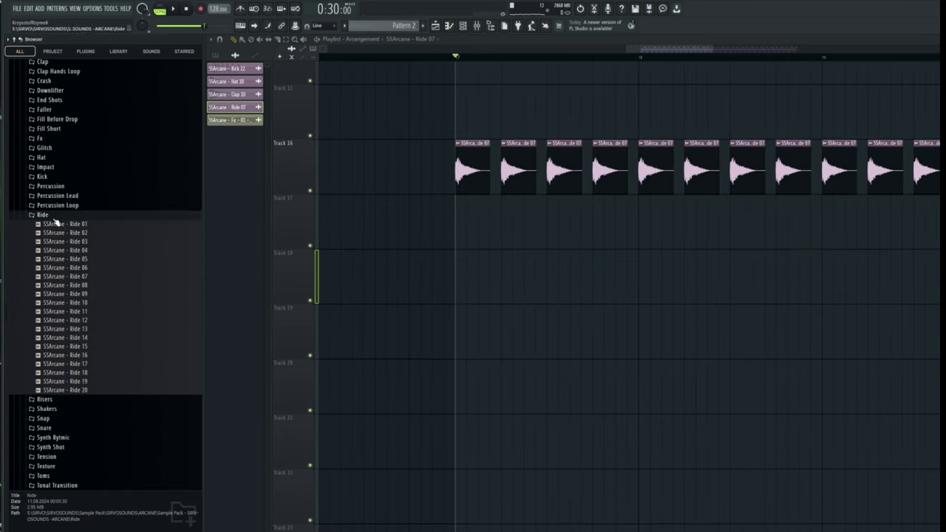
Step: Audition samples in the Ride folder, replace the Ride 07 clips with SSArcane - Ride 20, and play them back
{"action": "left_click", "coordinate": [63, 303]}
{"action": "left_click", "coordinate": [65, 337]}
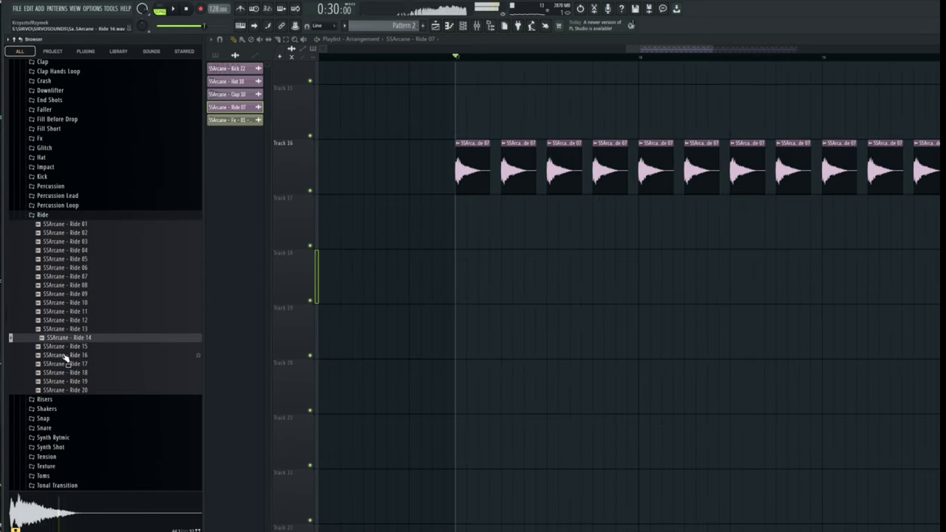
{"action": "left_click", "coordinate": [65, 355]}
{"action": "left_click", "coordinate": [65, 373]}
{"action": "left_click", "coordinate": [66, 382]}
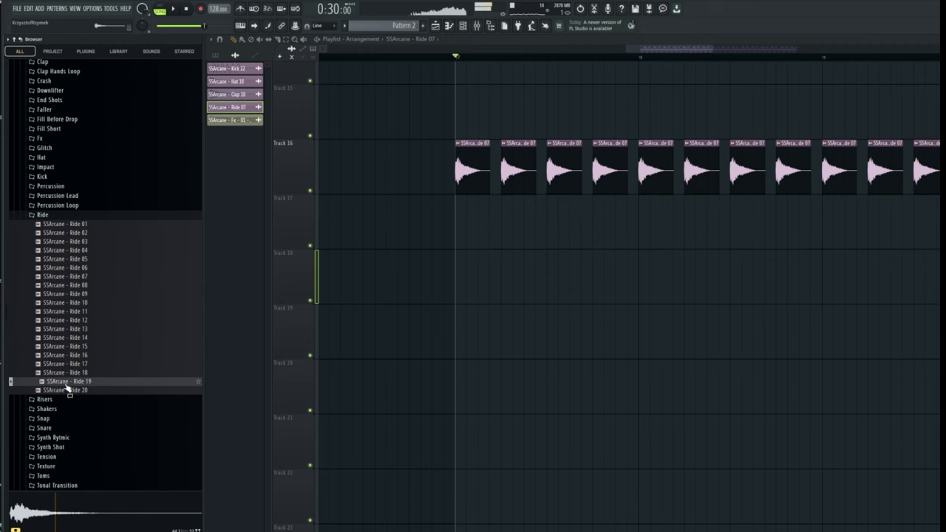
{"action": "left_click", "coordinate": [67, 391]}
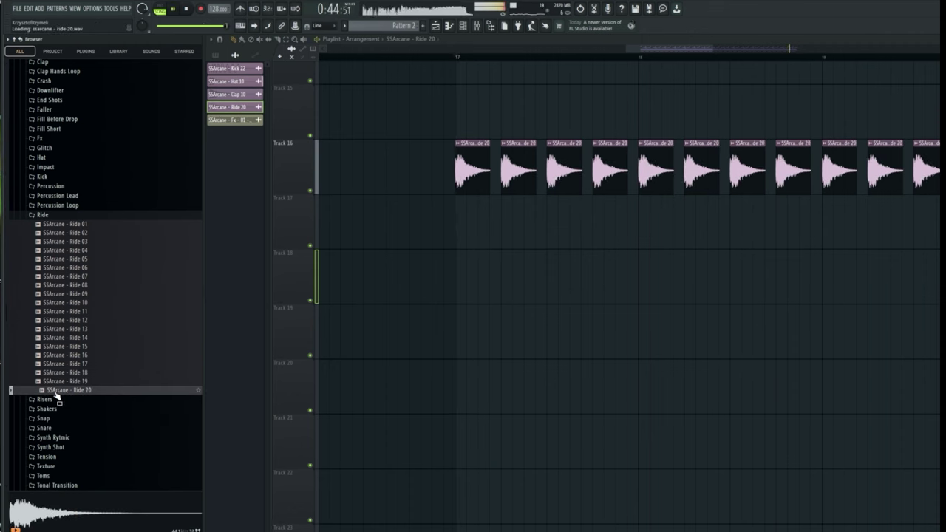
{"action": "key", "text": "space"}
{"action": "key", "text": "space"}
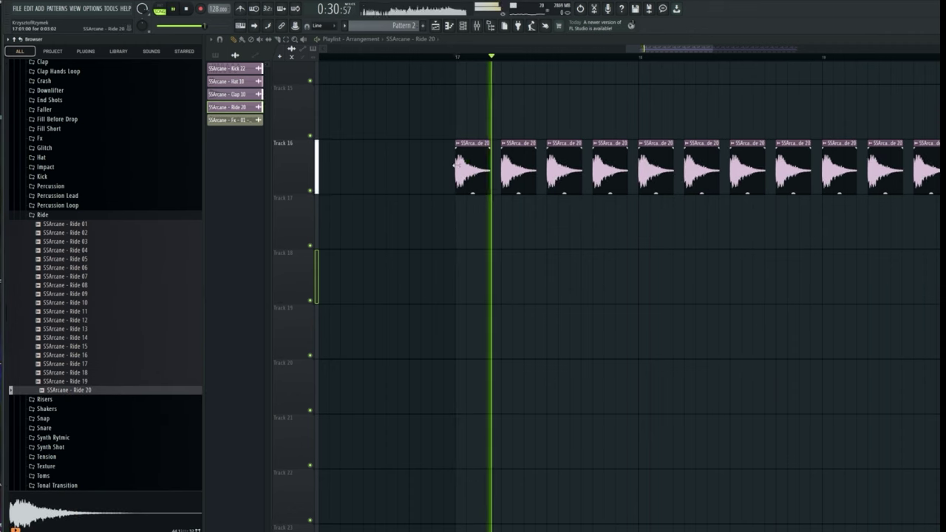
Step: Raise Ride 20's time-stretch multiplier, set its stretching mode to Stretch, and listen to the lengthened clips in the arrangement
{"action": "double_click", "coordinate": [466, 161]}
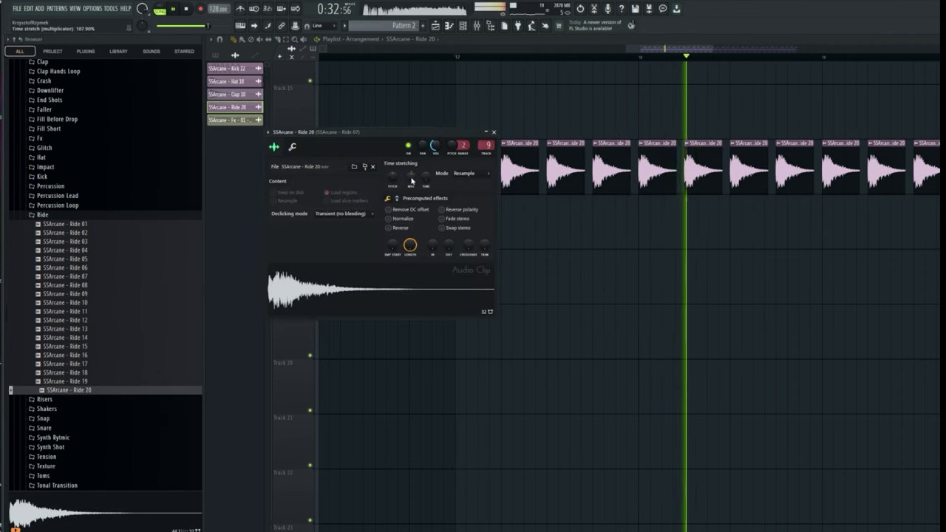
{"action": "mouse_move", "coordinate": [411, 177]}
{"action": "left_mouse_down"}
{"action": "mouse_move", "coordinate": [411, 164]}
{"action": "mouse_move", "coordinate": [411, 173]}
{"action": "left_mouse_up"}
{"action": "left_click", "coordinate": [460, 173]}
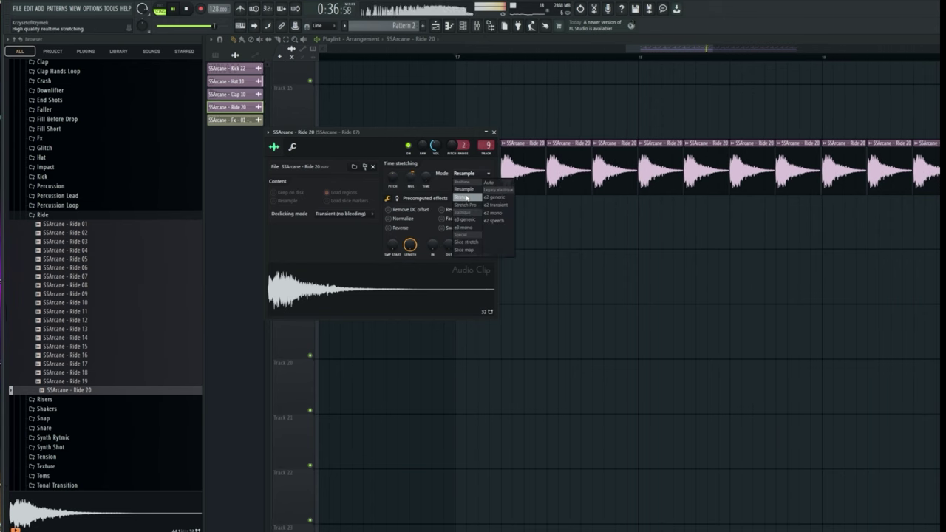
{"action": "left_click", "coordinate": [453, 198]}
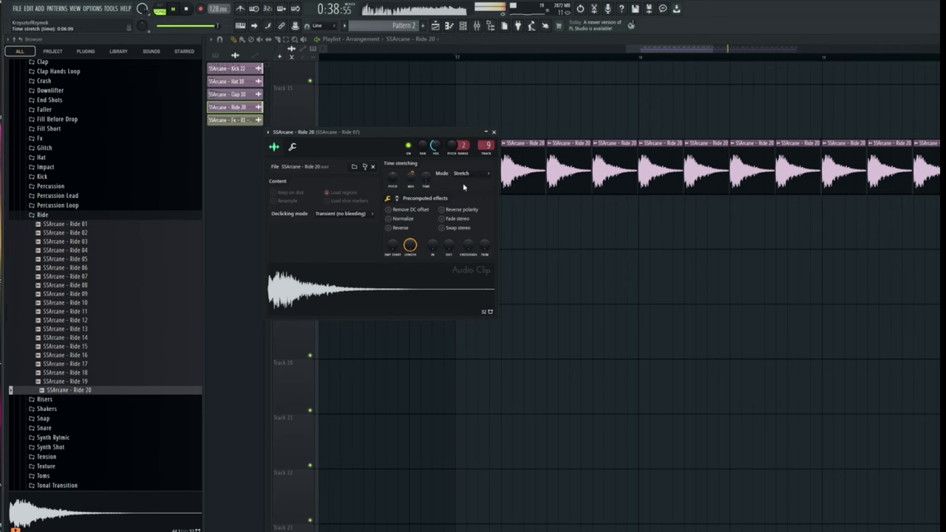
{"action": "key", "text": "Escape"}
{"action": "scroll", "coordinate": [568, 210], "scroll_direction": "up", "scroll_amount": 7}
{"action": "key", "text": "space"}
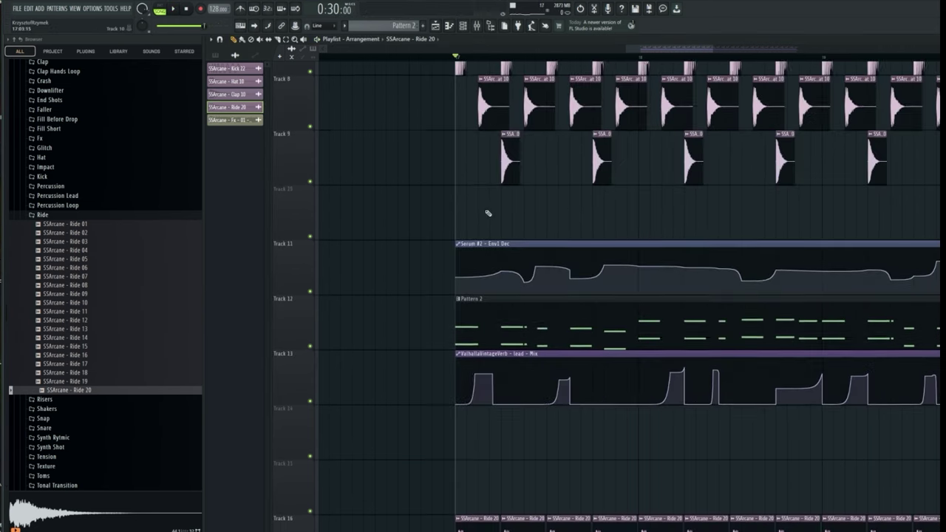
{"action": "key", "text": "space"}
{"action": "key", "text": "space"}
{"action": "scroll", "coordinate": [422, 200], "scroll_direction": "up", "scroll_amount": 2}
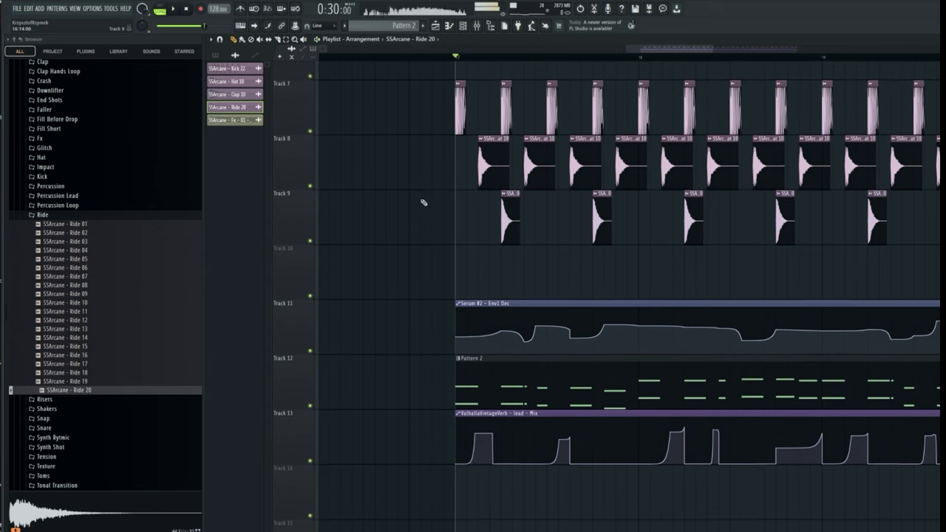
Step: Collapse the Ride folder and solo Track 5 and Track 12 in turn to listen to their patterns
{"action": "left_click", "coordinate": [52, 214]}
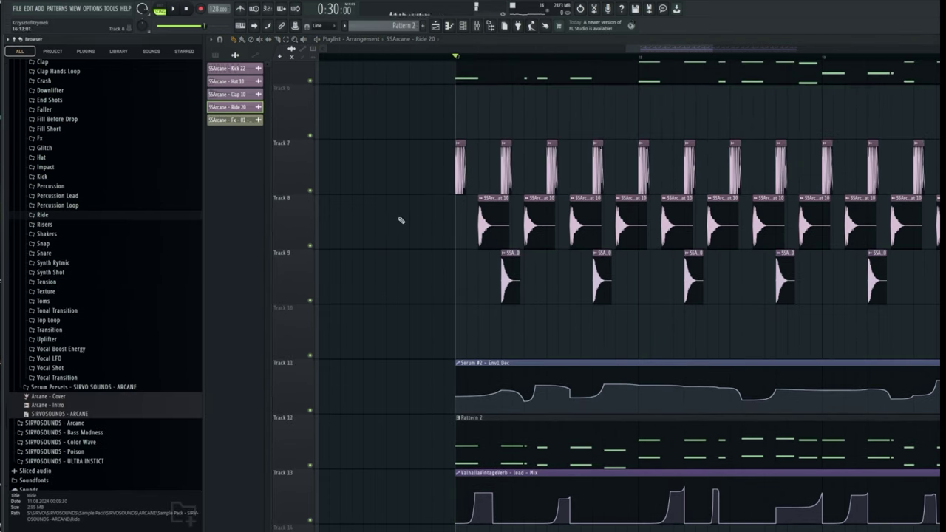
{"action": "scroll", "coordinate": [400, 220], "scroll_direction": "up", "scroll_amount": 1}
{"action": "key", "text": "space"}
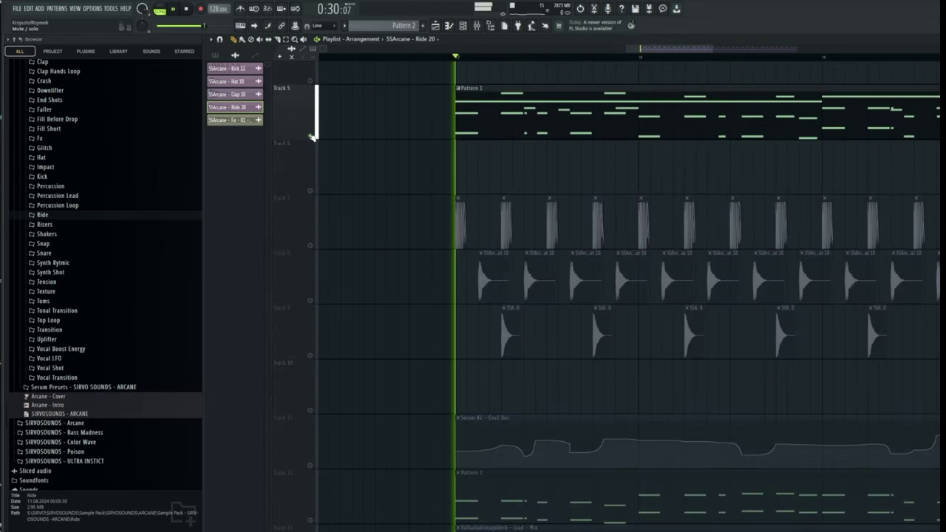
{"action": "key", "text": "space"}
{"action": "scroll", "coordinate": [369, 200], "scroll_direction": "down", "scroll_amount": 6}
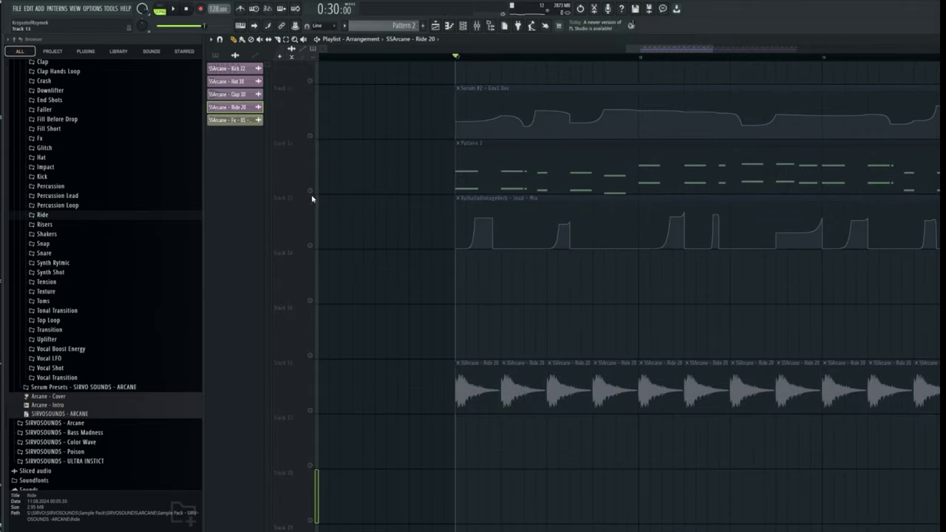
{"action": "right_click", "coordinate": [310, 191]}
{"action": "key", "text": "space"}
Step: Open Pattern 2's notes, insert a new Serum channel beside Serum #2, and paste Serum #2's notes into it
{"action": "double_click", "coordinate": [493, 170]}
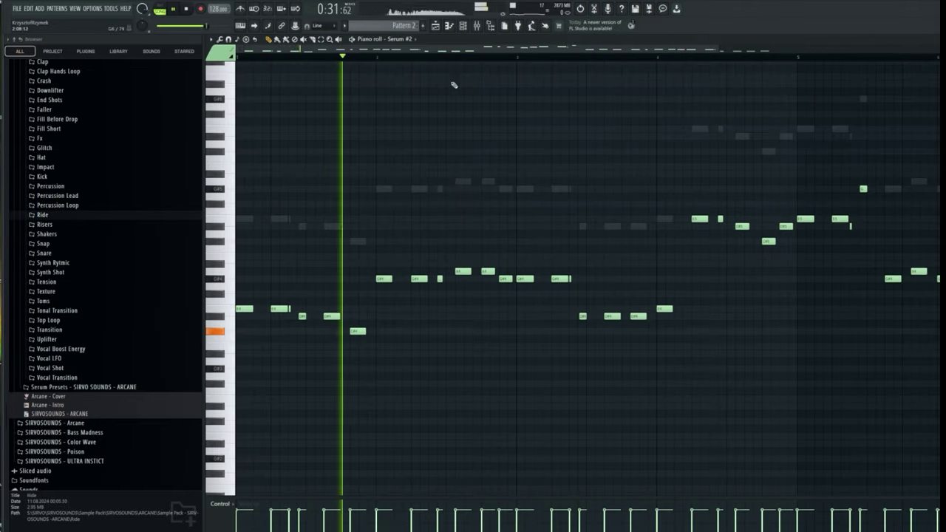
{"action": "left_click", "coordinate": [462, 25]}
{"action": "left_click", "coordinate": [462, 25]}
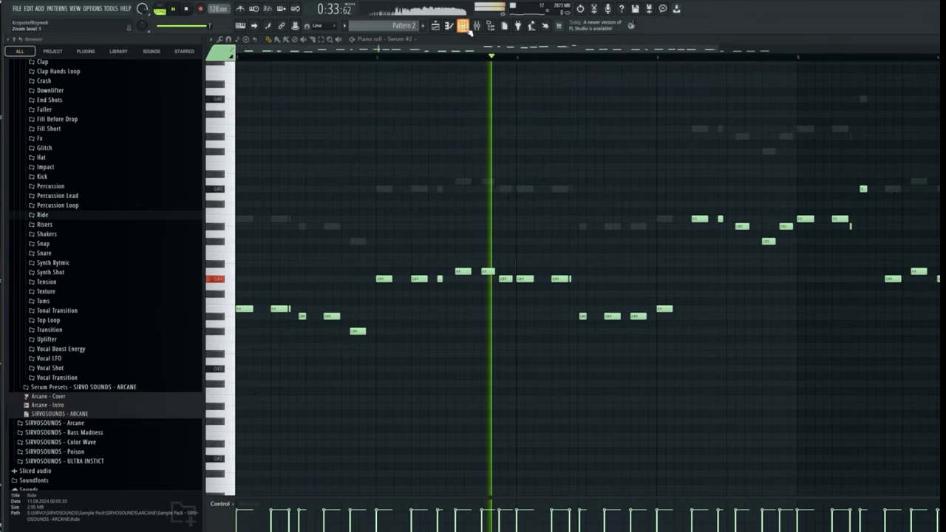
{"action": "left_click", "coordinate": [464, 27]}
{"action": "key", "text": "space"}
{"action": "right_click", "coordinate": [433, 169]}
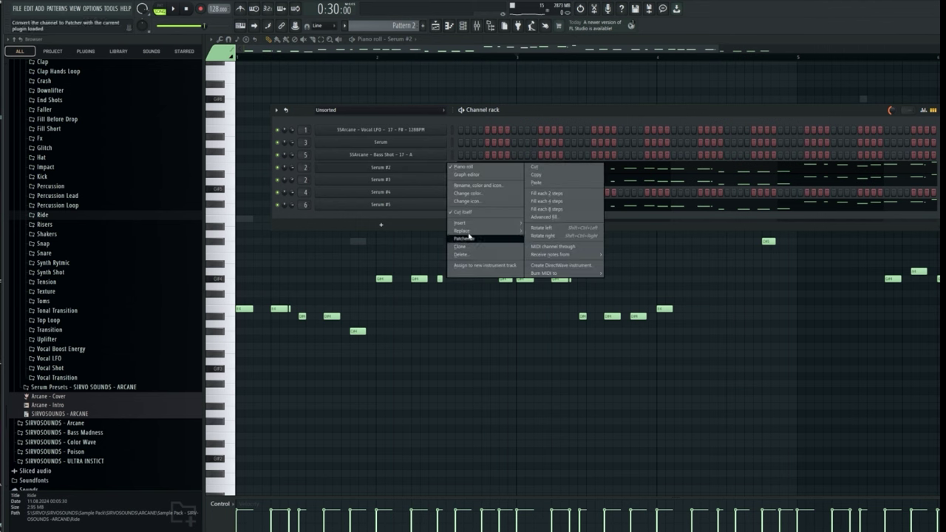
{"action": "mouse_move", "coordinate": [464, 224]}
{"action": "left_click", "coordinate": [591, 74]}
{"action": "left_click", "coordinate": [454, 181]}
{"action": "key", "text": "ctrl+v"}
Step: Open the new Serum #6 channel and route it to mixer track 12
{"action": "left_click", "coordinate": [381, 167]}
{"action": "left_click", "coordinate": [382, 168]}
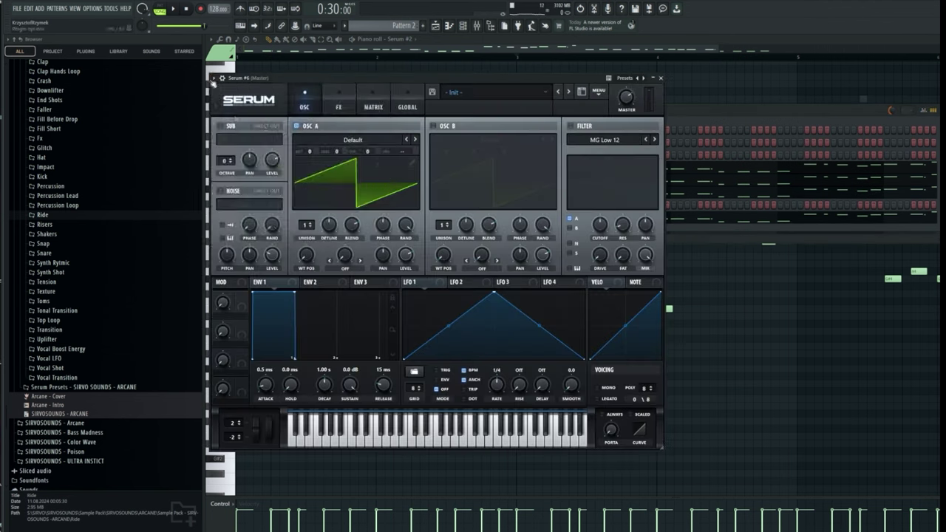
{"action": "left_click", "coordinate": [215, 79]}
{"action": "left_click", "coordinate": [266, 164]}
{"action": "key", "text": "space"}
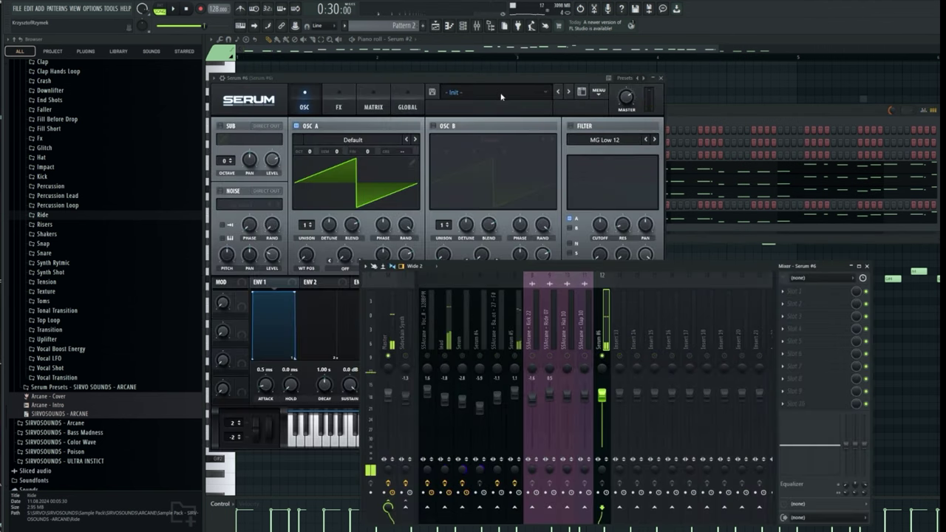
Step: Load a lead preset from the SIRVOSOUNDS - ARCANE bank into Serum #6 and advance to ARCANE - Lead - 05 during playback
{"action": "left_click", "coordinate": [500, 96]}
{"action": "mouse_move", "coordinate": [511, 103]}
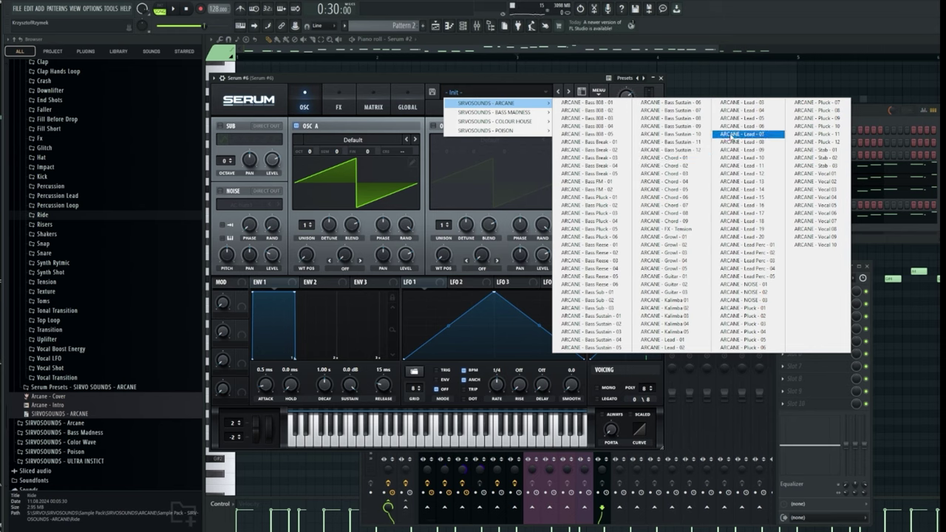
{"action": "left_click", "coordinate": [742, 103]}
{"action": "left_click", "coordinate": [567, 92]}
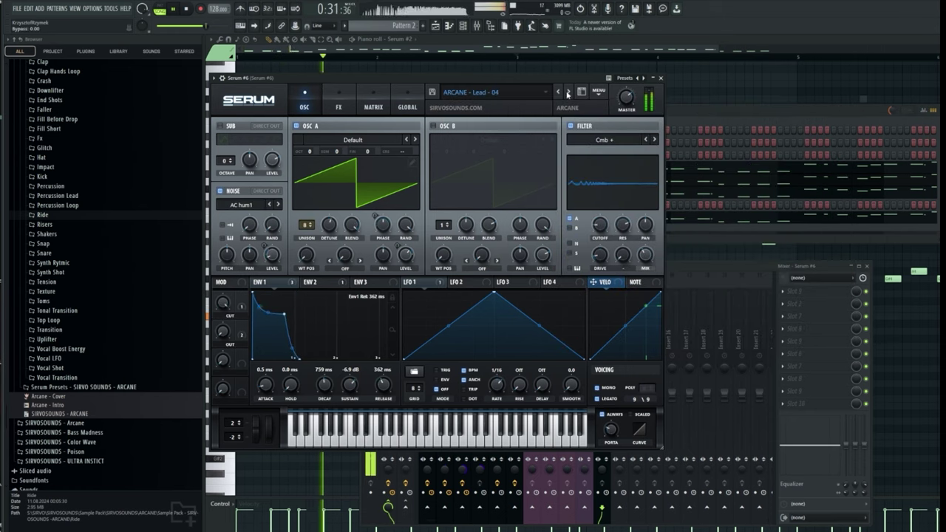
{"action": "left_click", "coordinate": [569, 93]}
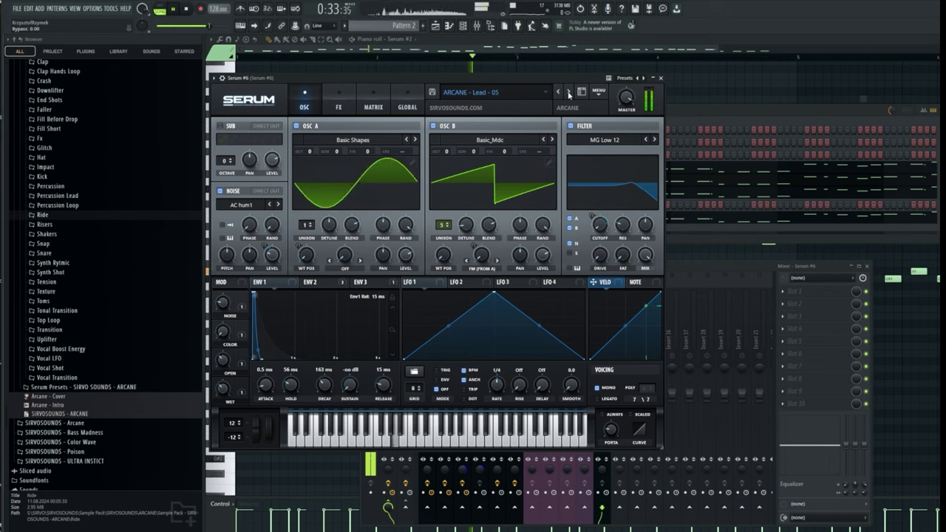
{"action": "left_click", "coordinate": [680, 109]}
{"action": "key", "text": "space"}
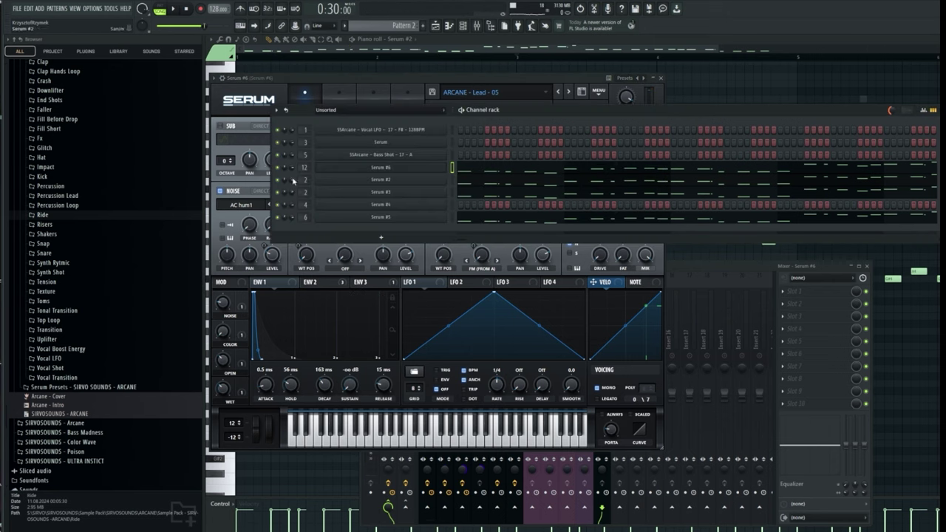
Step: Lower the Serum #6 mixer track's volume to about -3.2 dB while it plays
{"action": "left_click", "coordinate": [712, 277]}
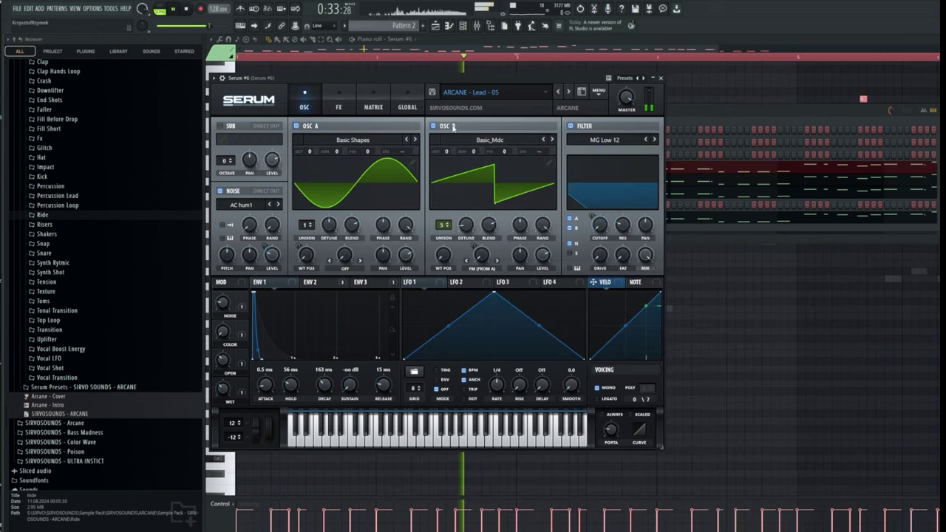
{"action": "key", "text": "F9"}
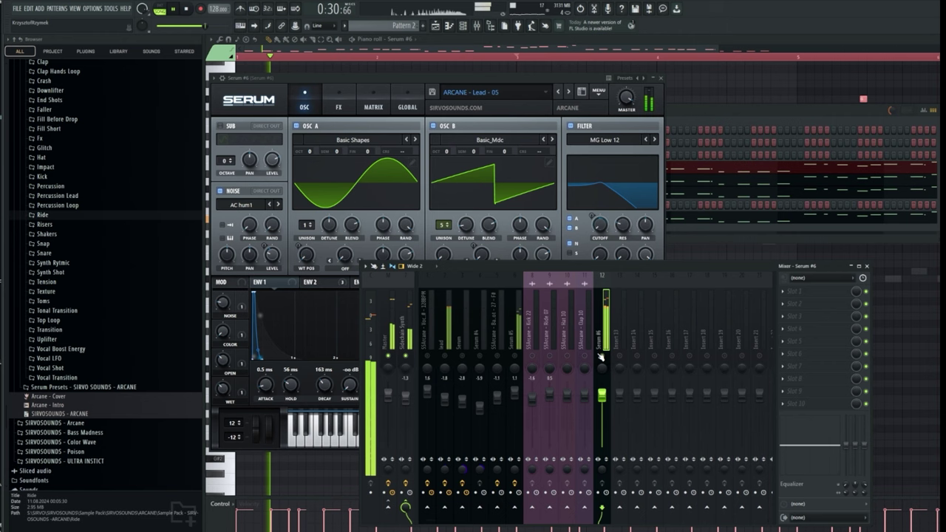
{"action": "left_click_drag", "start_coordinate": [603, 395], "coordinate": [603, 403]}
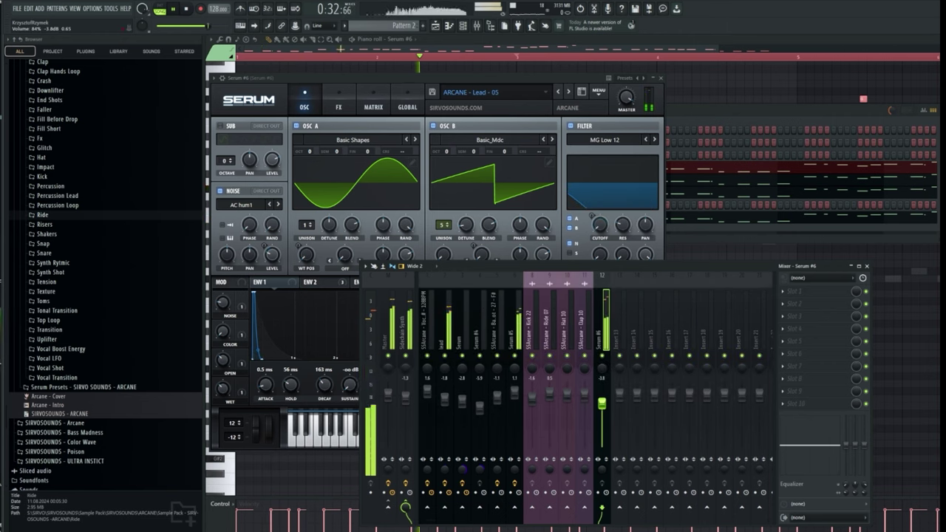
Step: Add GClip with 4.3 dB gain and 68% clip in slot 6 of the Serum #6 mixer track, and Fruity Parametric EQ 2 in slot 7
{"action": "left_click", "coordinate": [813, 353]}
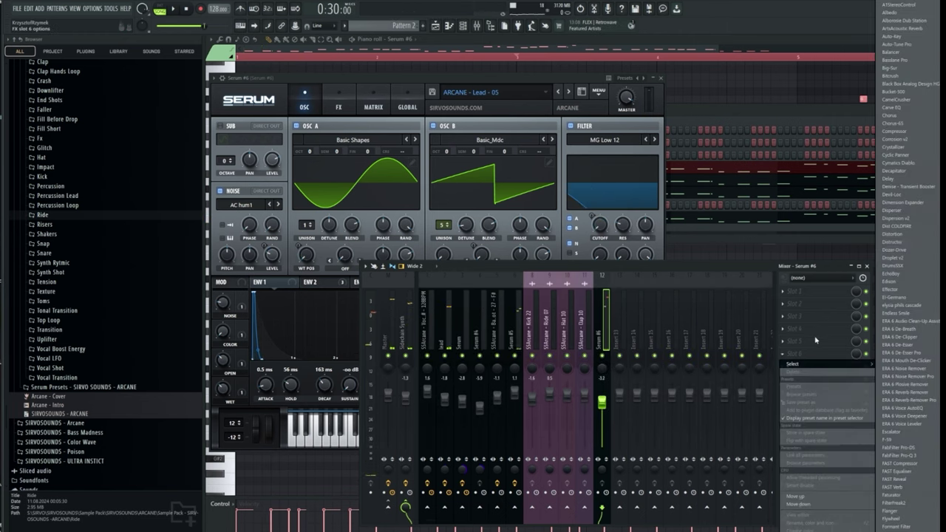
{"action": "left_click", "coordinate": [896, 444]}
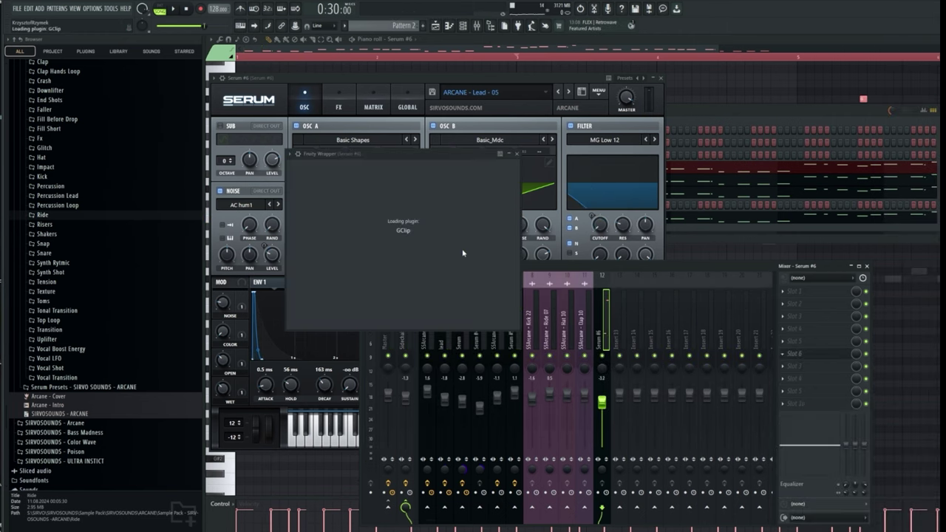
{"action": "key", "text": "space"}
{"action": "left_click_drag", "start_coordinate": [308, 281], "coordinate": [339, 298]}
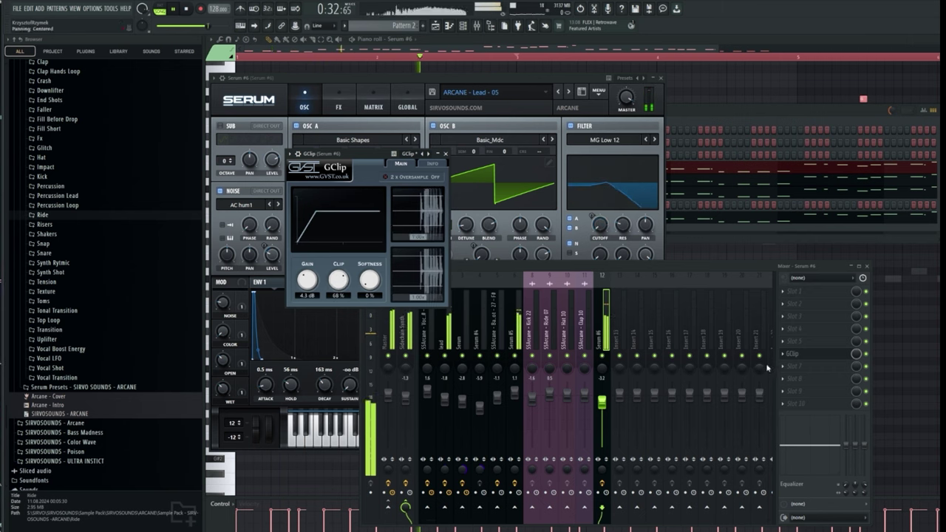
{"action": "left_click", "coordinate": [813, 366]}
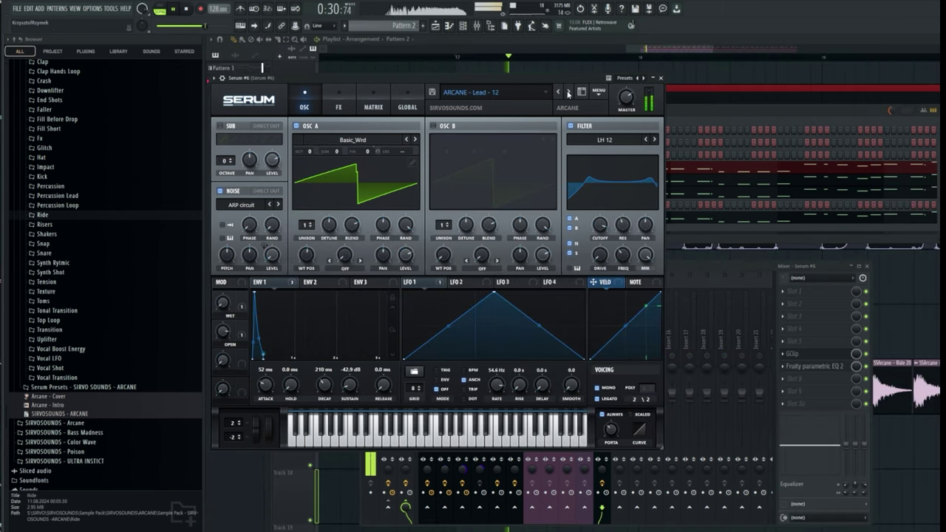
Step: Switch Serum #6 to the ARCANE - Lead - 13 preset, lower its mixer track to -4.1 dB, and close the synth
{"action": "left_click", "coordinate": [569, 92]}
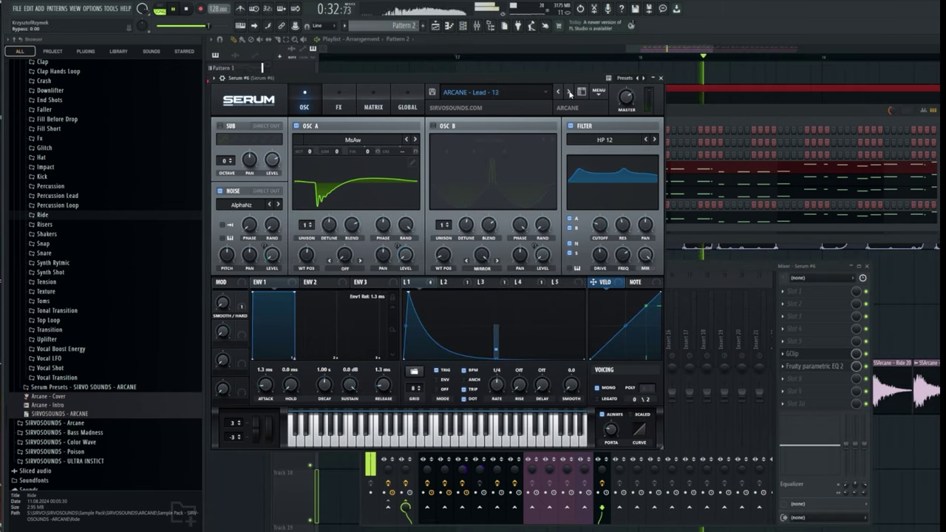
{"action": "left_click", "coordinate": [688, 269]}
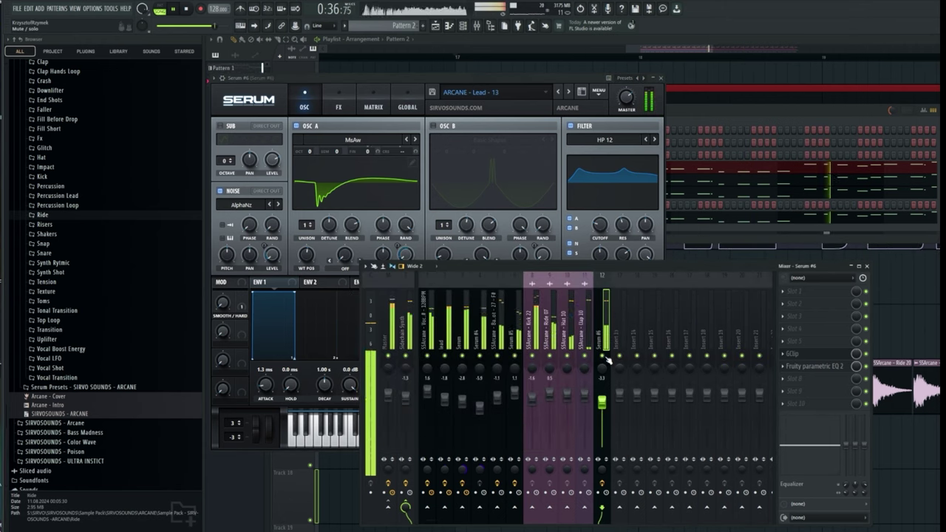
{"action": "left_click_drag", "start_coordinate": [602, 401], "coordinate": [602, 403]}
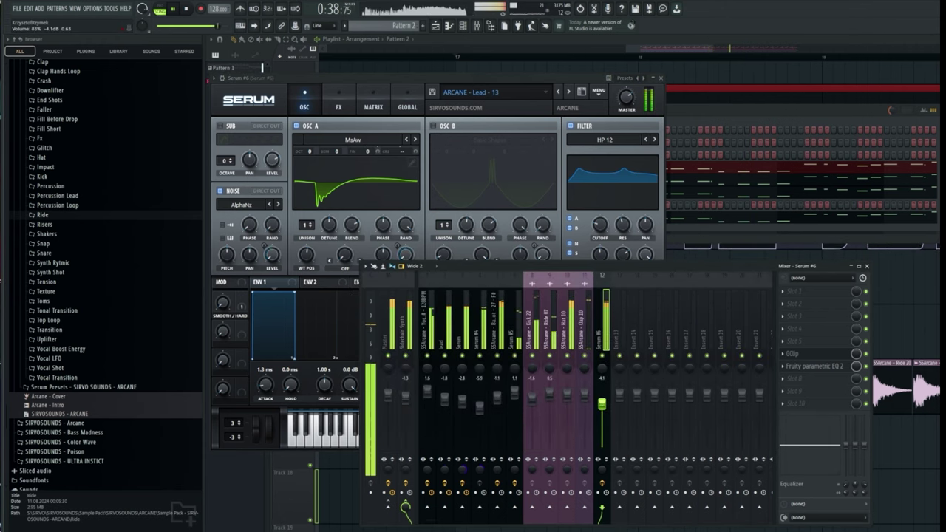
{"action": "left_click", "coordinate": [660, 78]}
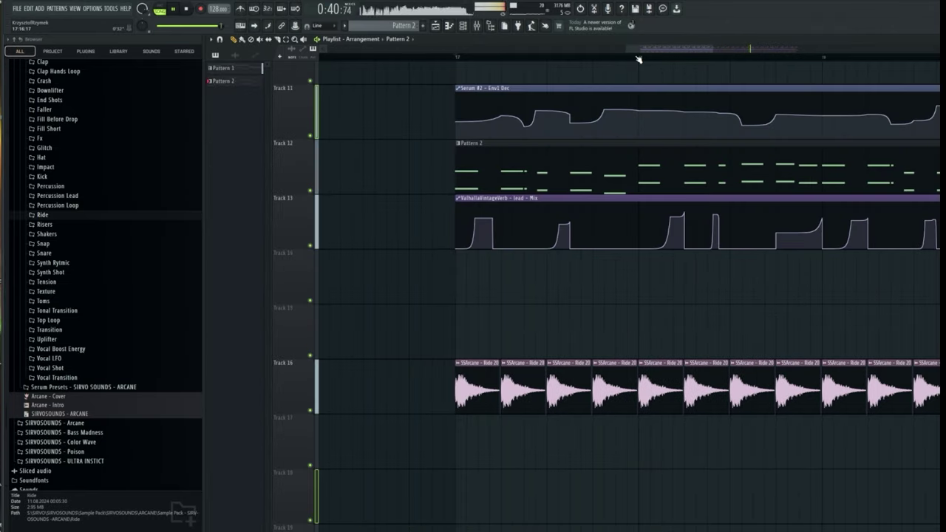
Step: Load the ARCANE - Stab - 02 preset from the SIRVOSOUNDS - ARCANE bank into Serum #7
{"action": "scroll", "coordinate": [638, 59], "scroll_direction": "down", "scroll_amount": 5}
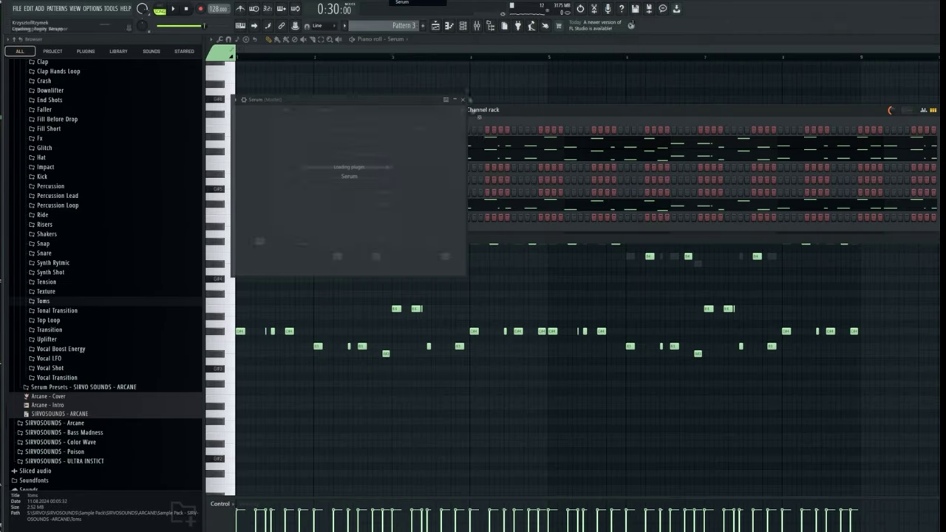
{"action": "left_click", "coordinate": [503, 114]}
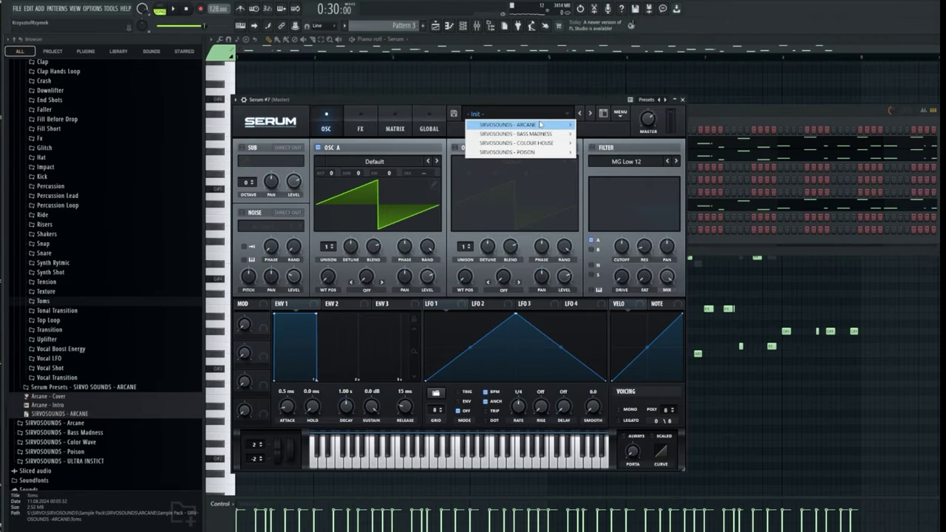
{"action": "mouse_move", "coordinate": [518, 125]}
{"action": "left_click", "coordinate": [863, 178]}
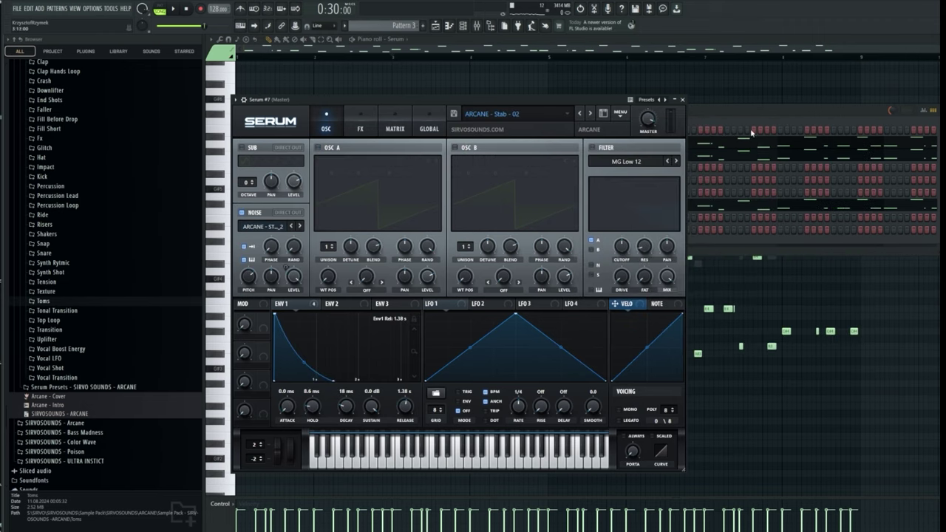
{"action": "left_click", "coordinate": [730, 113]}
Step: Copy the first note of every bar from the Bass Shot - 17 - A piano roll into the Serum #7 piano roll
{"action": "left_click", "coordinate": [470, 158]}
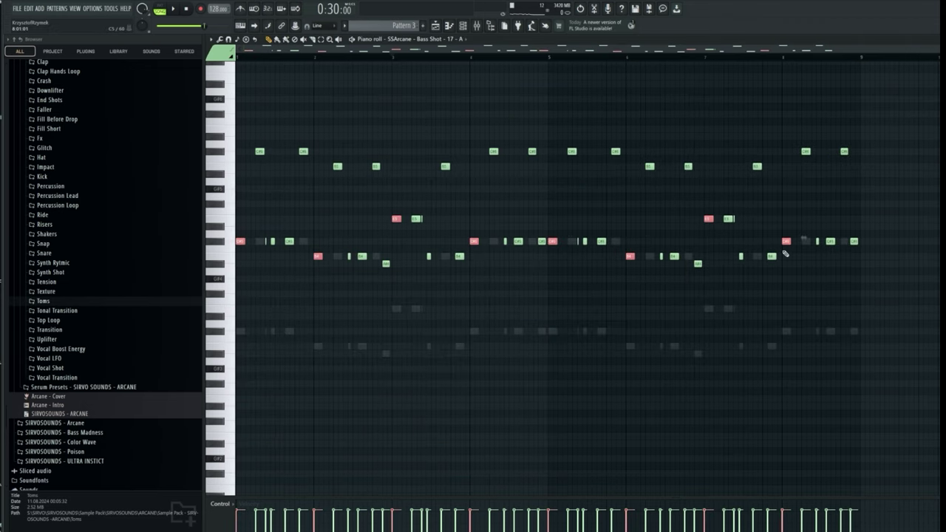
{"action": "left_click", "coordinate": [463, 25]}
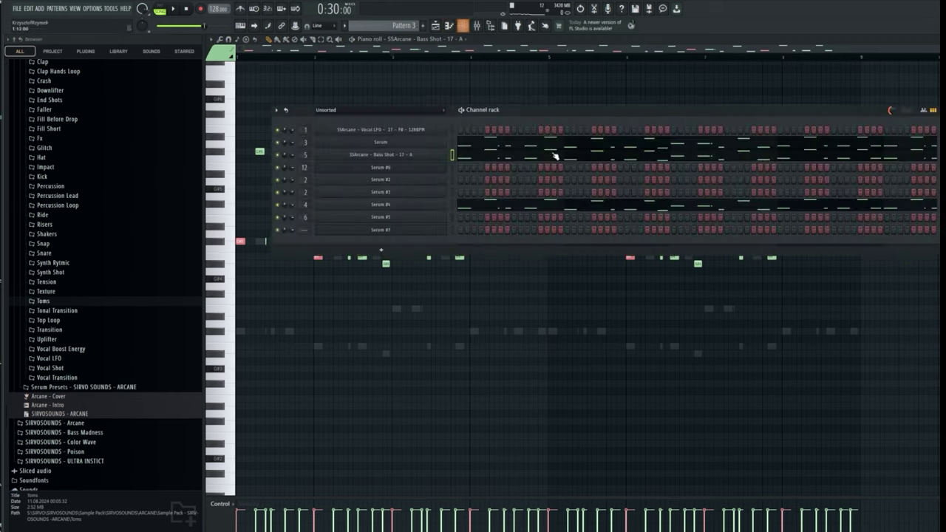
{"action": "right_click", "coordinate": [444, 229]}
{"action": "left_click", "coordinate": [451, 230]}
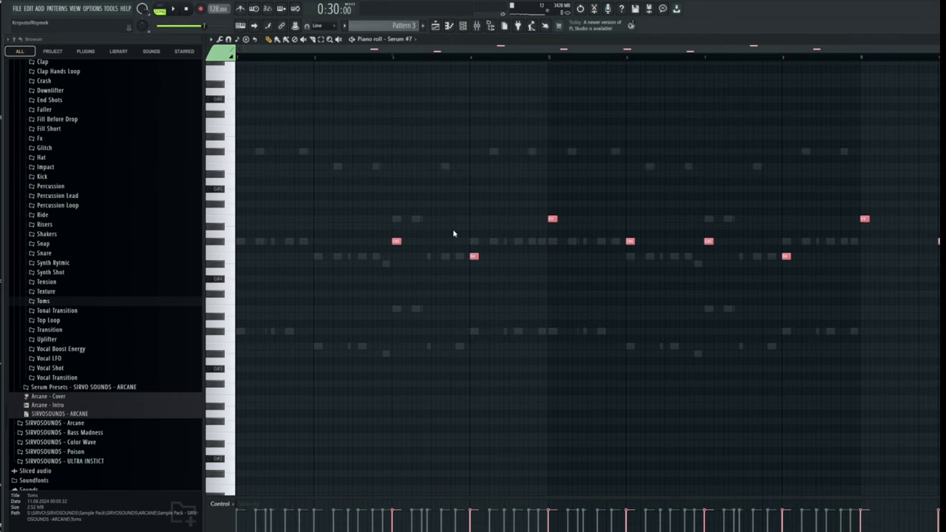
Step: Extend all the pasted Serum #7 notes legato to one bar each and shift them to start at bar 1
{"action": "key", "text": "ctrl+a"}
{"action": "key", "text": "ctrl+l"}
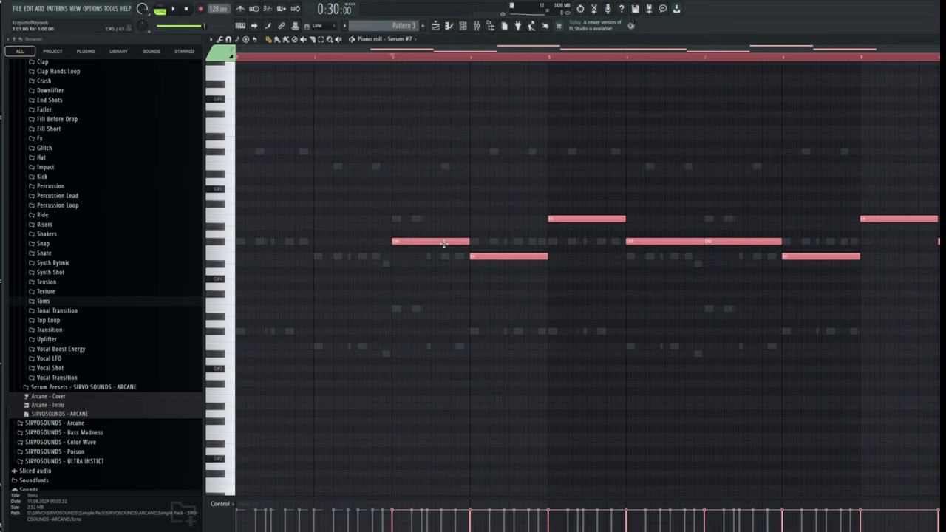
{"action": "left_click_drag", "start_coordinate": [443, 244], "coordinate": [258, 249]}
{"action": "key", "text": "space"}
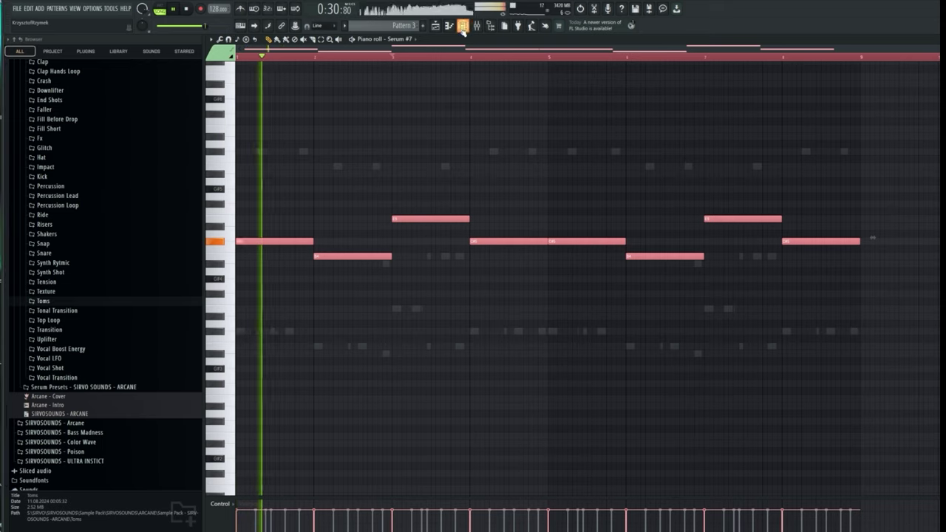
{"action": "key", "text": "space"}
Step: Switch Serum #7 to the ARCANE - Stab - 01 preset and audition it during playback
{"action": "left_click", "coordinate": [451, 26]}
{"action": "left_click", "coordinate": [401, 231]}
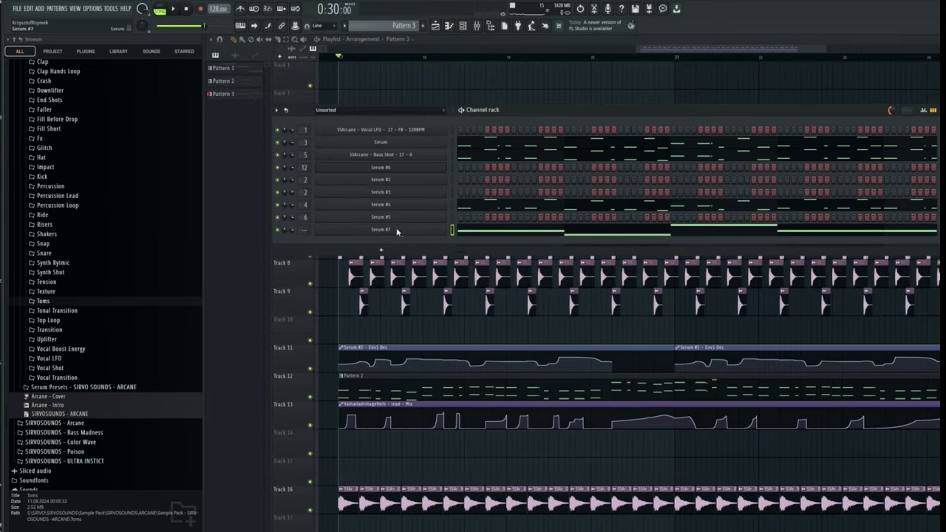
{"action": "left_click", "coordinate": [401, 231]}
{"action": "left_click", "coordinate": [582, 116]}
{"action": "key", "text": "space"}
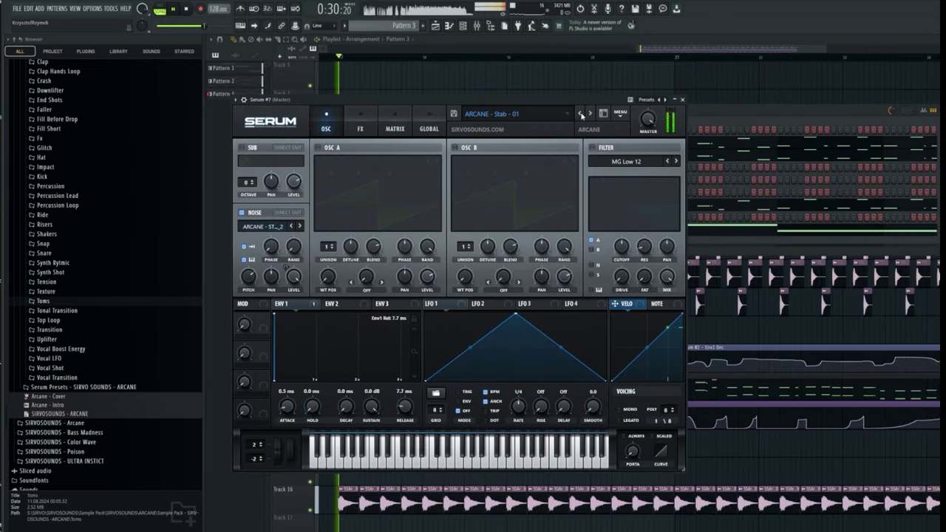
{"action": "key", "text": "space"}
{"action": "left_click", "coordinate": [699, 116]}
Step: Transpose all the Serum #7 notes down one octave
{"action": "left_click", "coordinate": [693, 234]}
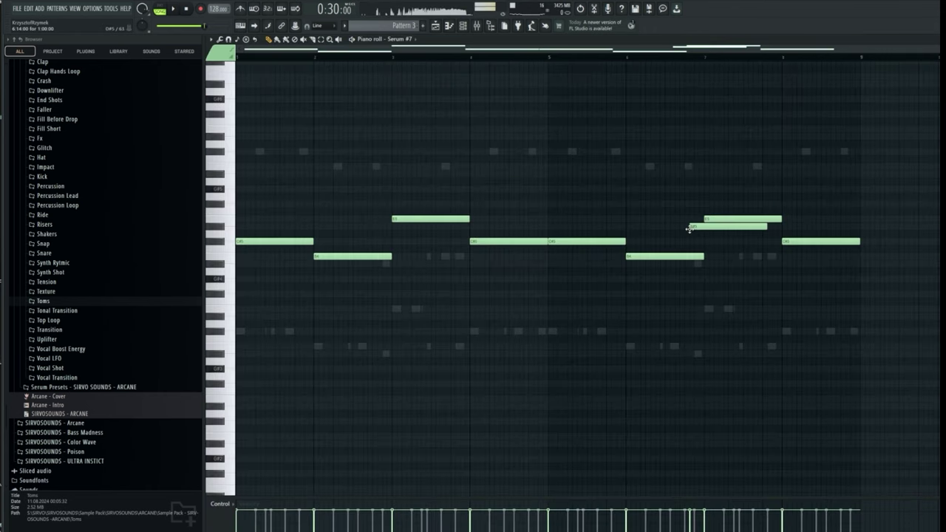
{"action": "key", "text": "ctrl+a"}
{"action": "key", "text": "ctrl+Down"}
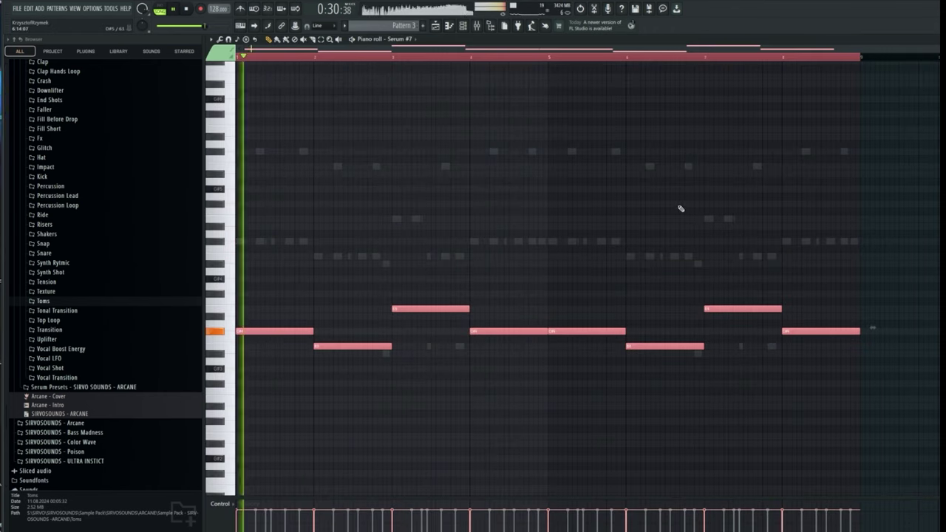
Step: Route Serum #7 to mixer track 13 and lower that track's volume to about -3.8 dB during playback
{"action": "key", "text": "F6"}
{"action": "left_click", "coordinate": [434, 232]}
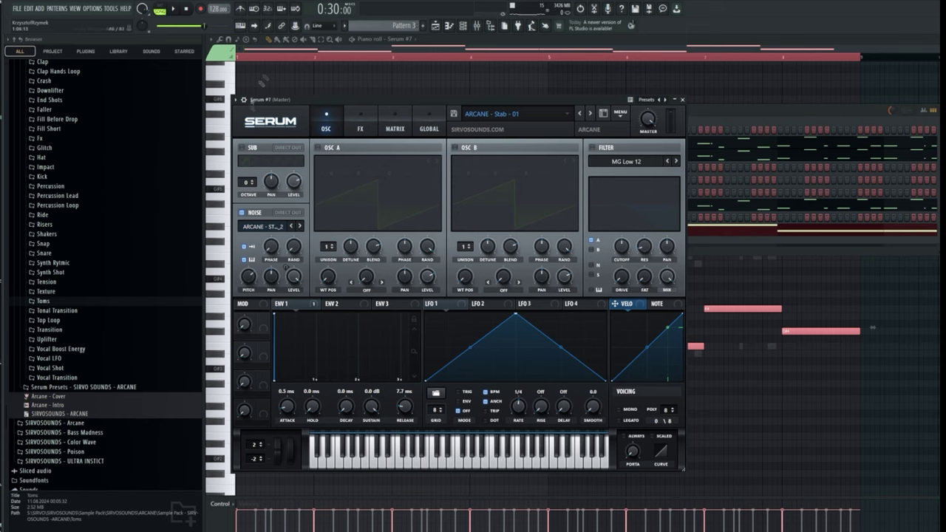
{"action": "key", "text": "F9"}
{"action": "key", "text": "space"}
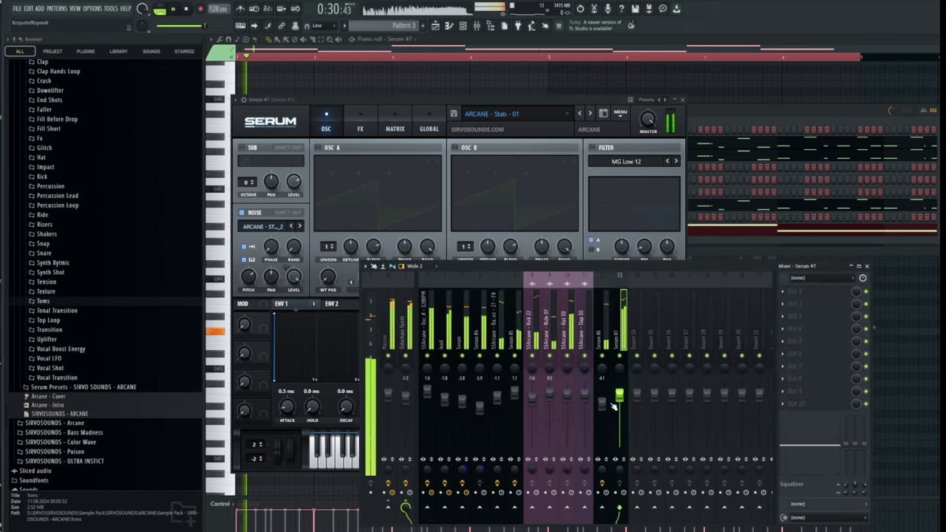
{"action": "left_click_drag", "start_coordinate": [620, 404], "coordinate": [623, 408]}
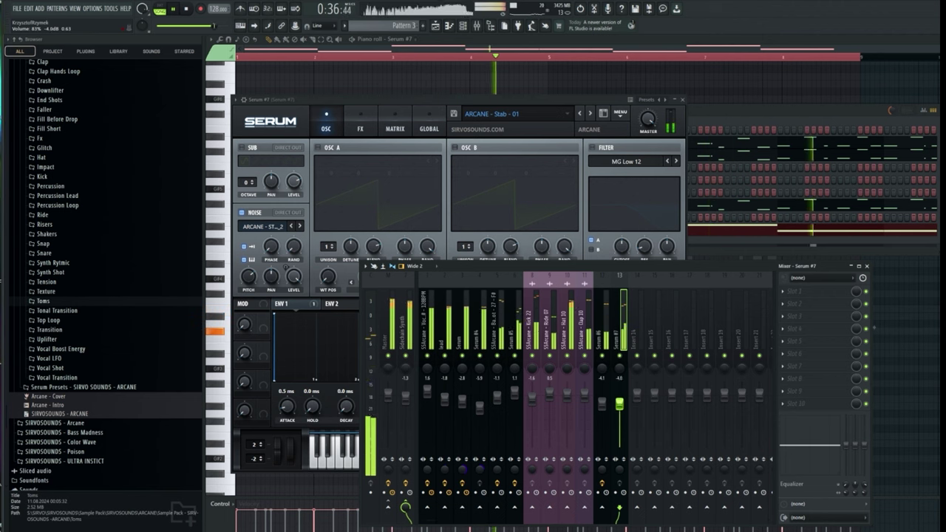
{"action": "key", "text": "space"}
{"action": "left_click", "coordinate": [701, 113]}
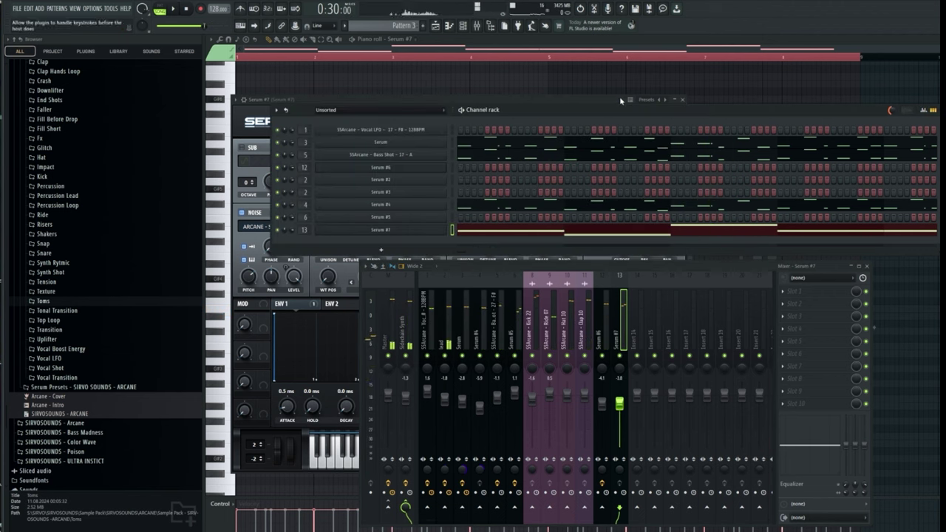
Step: Trim the first beat off the Pattern 3, Pattern 1 and Pattern 2 clips at bar 17 in the playlist
{"action": "left_click", "coordinate": [448, 26]}
{"action": "left_click", "coordinate": [436, 26]}
{"action": "scroll", "coordinate": [476, 136], "scroll_direction": "up", "scroll_amount": 6}
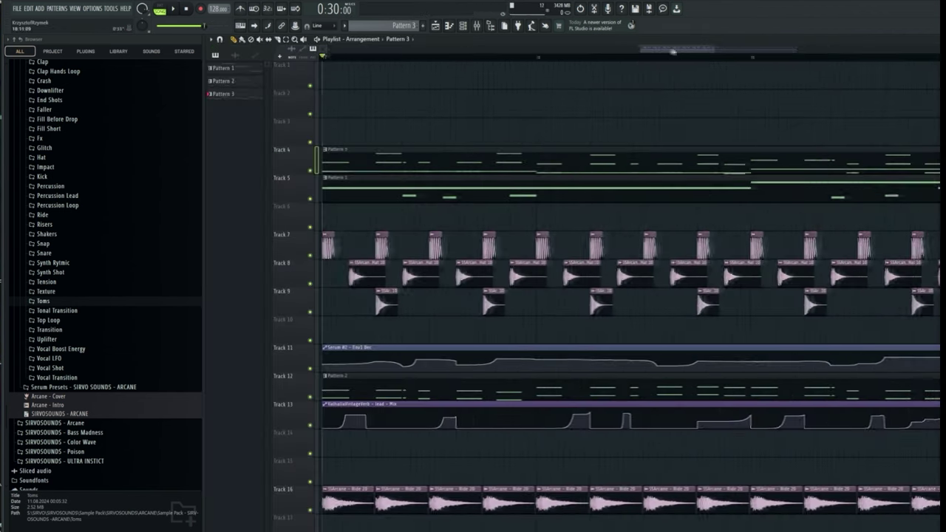
{"action": "left_click_drag", "start_coordinate": [479, 137], "coordinate": [497, 187]}
{"action": "left_click_drag", "start_coordinate": [467, 178], "coordinate": [551, 178]}
{"action": "left_click_drag", "start_coordinate": [466, 379], "coordinate": [563, 379]}
{"action": "key", "text": "space"}
Step: Slice the Pattern 3, Pattern 1 and Pattern 2 clips around the first beat of bar 19 and delete those one-beat pieces
{"action": "left_click_drag", "start_coordinate": [663, 50], "coordinate": [714, 52]}
{"action": "key", "text": "space"}
{"action": "key", "text": "c"}
{"action": "left_click", "coordinate": [236, 40]}
{"action": "right_click", "coordinate": [573, 385]}
{"action": "right_click", "coordinate": [595, 189]}
{"action": "right_click", "coordinate": [601, 157]}
Step: Cut the first beat of bar 21 out of the Pattern 3, Pattern 1 and Pattern 2 clips
{"action": "key", "text": "space"}
{"action": "scroll", "coordinate": [602, 154], "scroll_direction": "down", "scroll_amount": 3}
{"action": "key", "text": "space"}
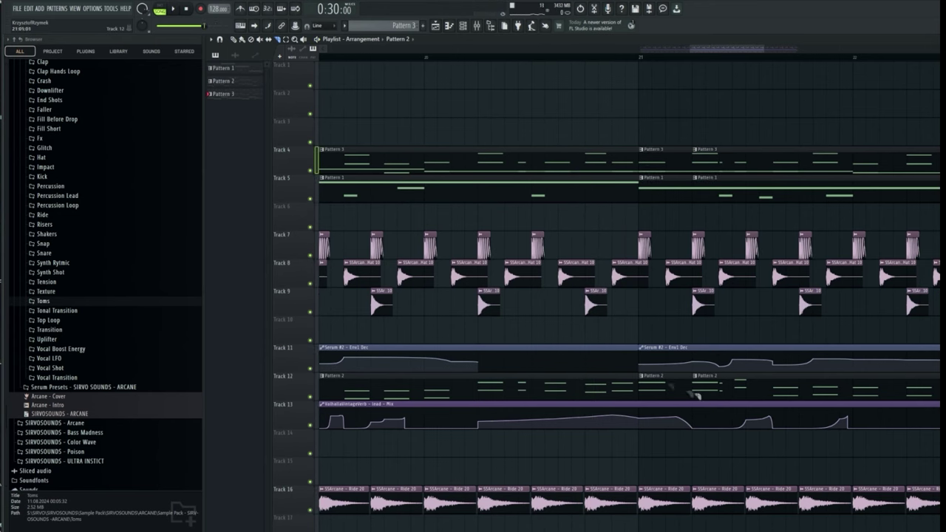
{"action": "left_click", "coordinate": [235, 40]}
{"action": "right_click", "coordinate": [666, 161]}
{"action": "right_click", "coordinate": [668, 190]}
{"action": "right_click", "coordinate": [670, 386]}
Step: Cut the first beat of bar 23 out of the three pattern clips on Tracks 4, 5 and 12
{"action": "scroll", "coordinate": [670, 58], "scroll_direction": "down", "scroll_amount": 3}
{"action": "left_click_drag", "start_coordinate": [739, 50], "coordinate": [804, 50]}
{"action": "left_click", "coordinate": [279, 40]}
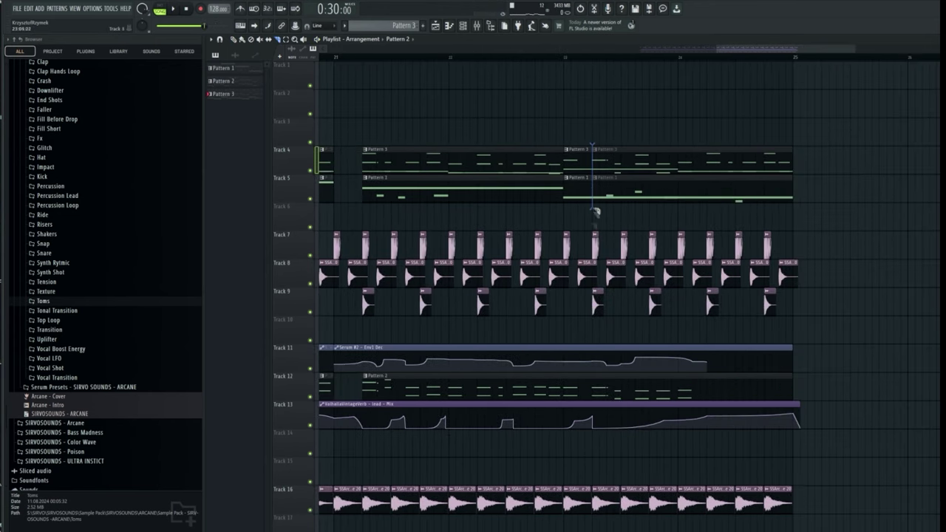
{"action": "right_click", "coordinate": [585, 381]}
{"action": "right_click", "coordinate": [581, 189]}
{"action": "right_click", "coordinate": [580, 158]}
Step: Separate the Serum #7 notes into Pattern 4 and place it on Track 3 with the same one-beat gaps as Pattern 3
{"action": "scroll", "coordinate": [671, 59], "scroll_direction": "down", "scroll_amount": 5}
{"action": "scroll", "coordinate": [671, 60], "scroll_direction": "up", "scroll_amount": 4}
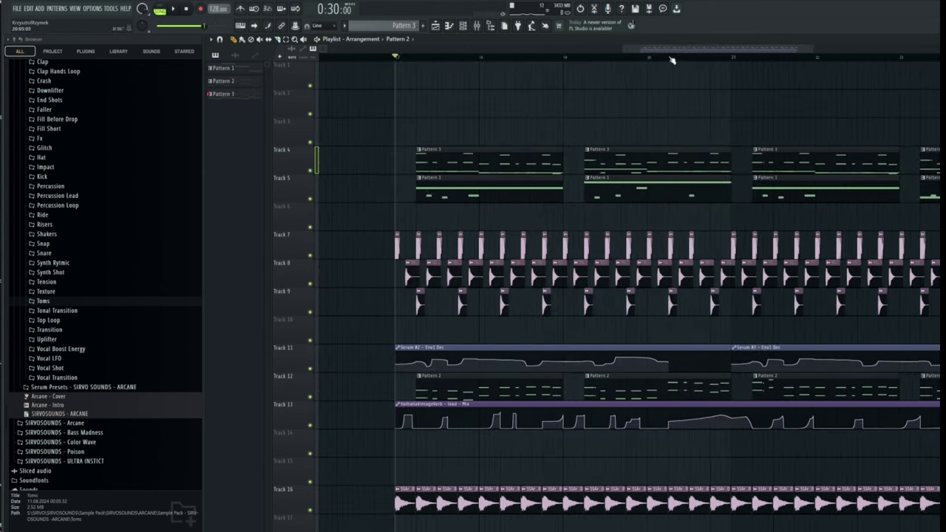
{"action": "double_click", "coordinate": [424, 193]}
{"action": "left_click_drag", "start_coordinate": [470, 49], "coordinate": [451, 43]}
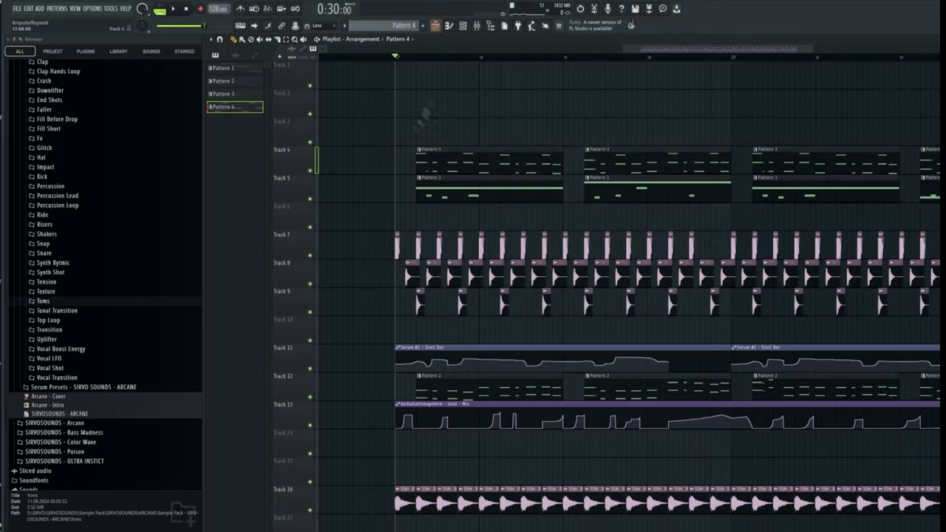
{"action": "left_click", "coordinate": [423, 112]}
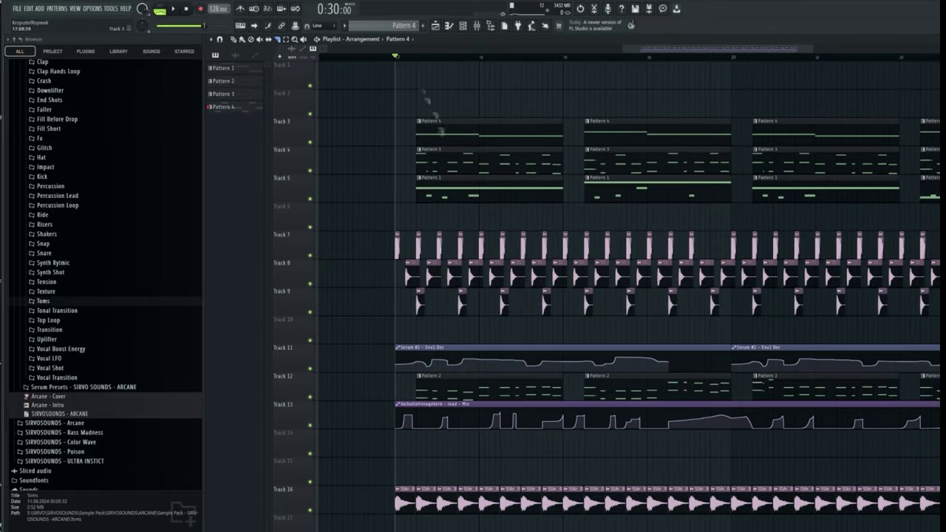
Step: Audition the ARCANE pack's Bass Shot samples and place SSArcane - Bass Shot - 09 - D on Track 2 at bar 17
{"action": "scroll", "coordinate": [111, 222], "scroll_direction": "up", "scroll_amount": 7}
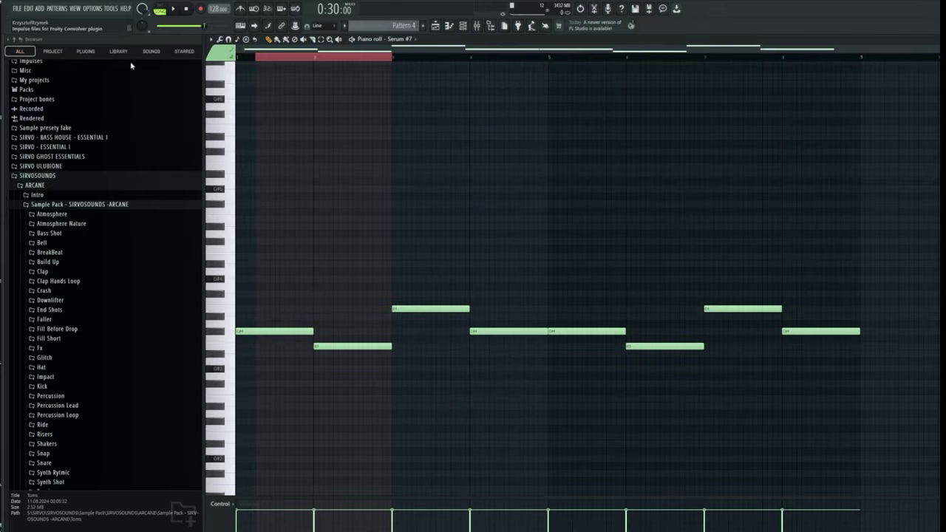
{"action": "left_click", "coordinate": [448, 27]}
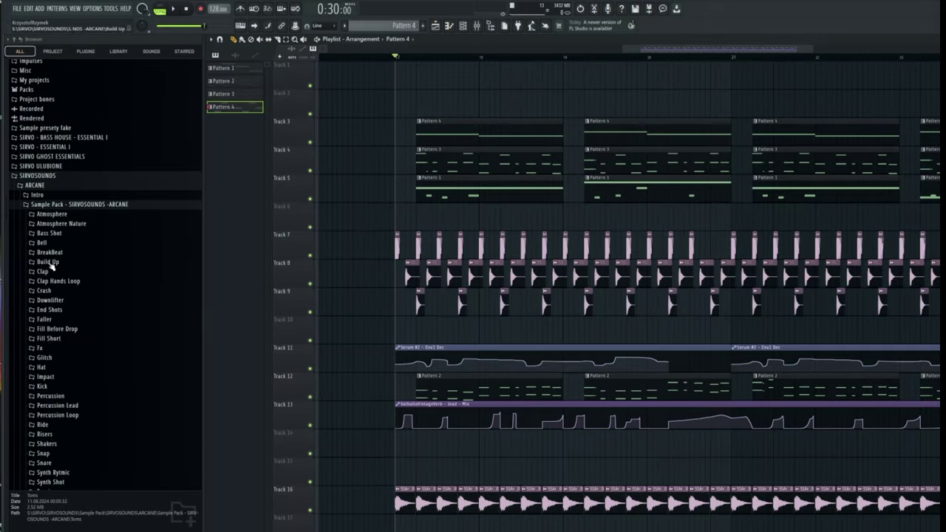
{"action": "left_click", "coordinate": [59, 234]}
{"action": "left_click", "coordinate": [66, 269]}
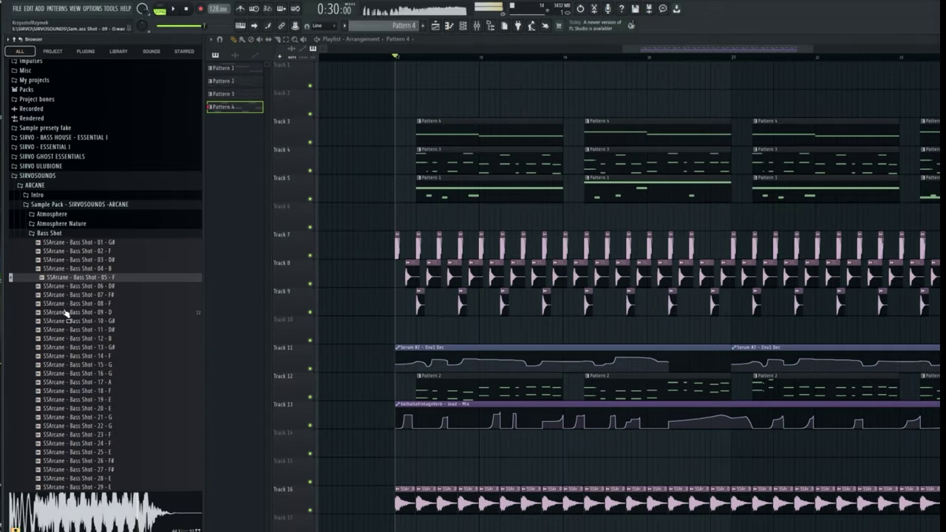
{"action": "left_click", "coordinate": [69, 305]}
{"action": "scroll", "coordinate": [72, 303], "scroll_direction": "down", "scroll_amount": 3}
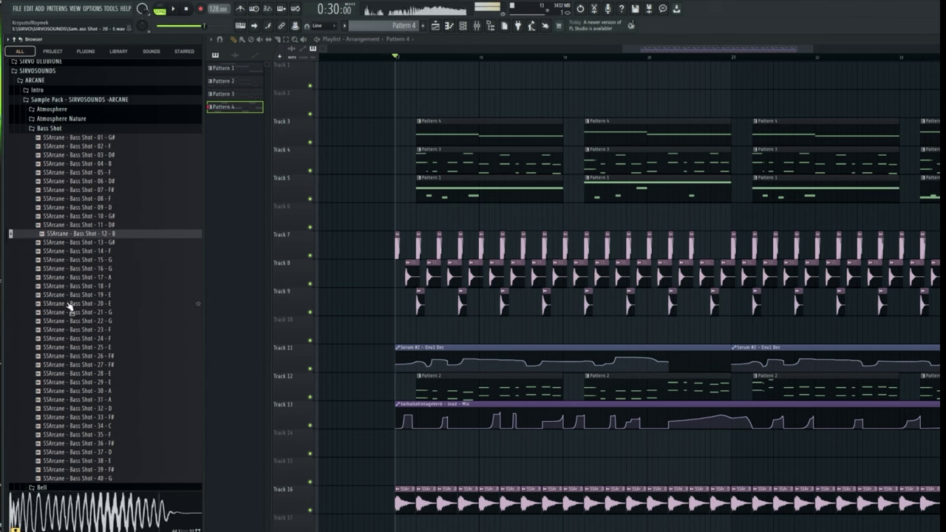
{"action": "left_click", "coordinate": [76, 338]}
{"action": "scroll", "coordinate": [85, 310], "scroll_direction": "down", "scroll_amount": 6}
{"action": "scroll", "coordinate": [88, 317], "scroll_direction": "up", "scroll_amount": 5}
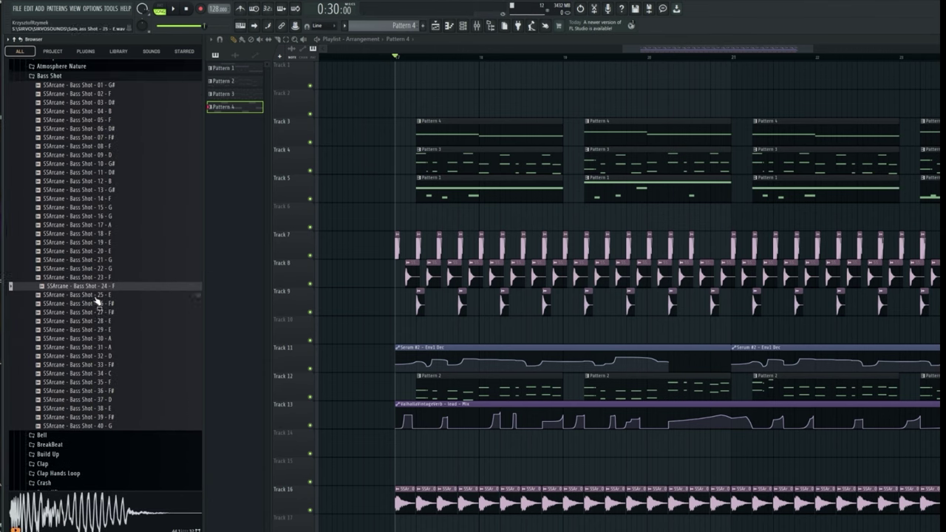
{"action": "left_click", "coordinate": [98, 156]}
{"action": "left_click_drag", "start_coordinate": [451, 100], "coordinate": [438, 104]}
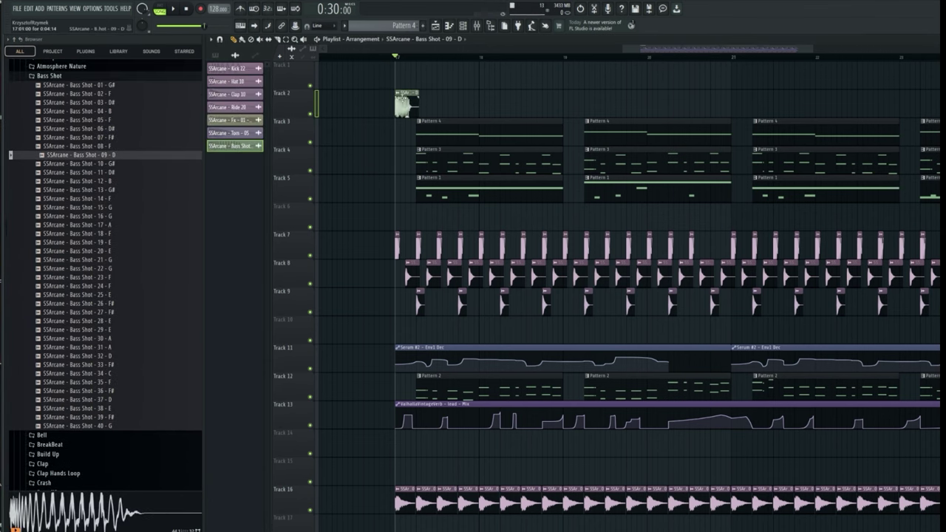
Step: Route the Bass Shot - 09 - D clip to mixer track 14 and shorten it to half a beat
{"action": "scroll", "coordinate": [402, 59], "scroll_direction": "up", "scroll_amount": 4}
{"action": "double_click", "coordinate": [436, 102]}
{"action": "key", "text": "F9"}
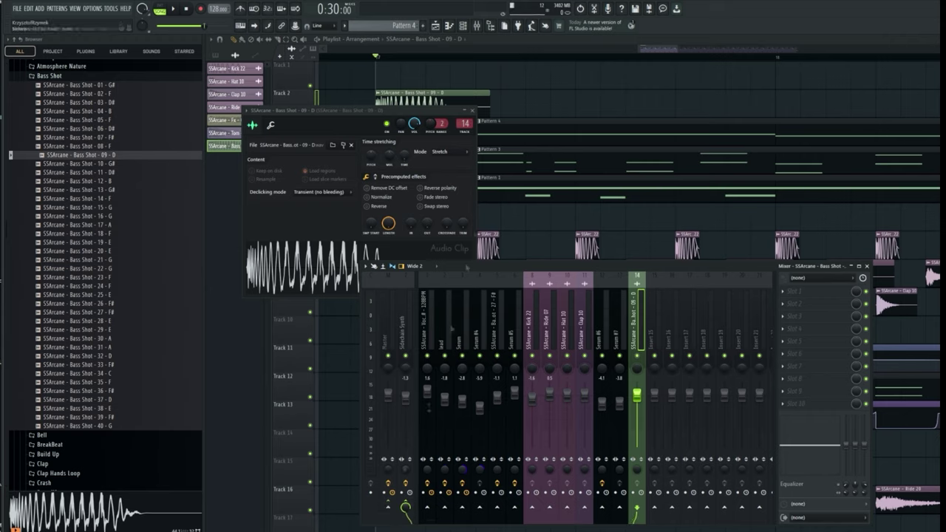
{"action": "left_click", "coordinate": [534, 93]}
{"action": "left_click_drag", "start_coordinate": [489, 100], "coordinate": [427, 101]}
{"action": "double_click", "coordinate": [411, 100]}
{"action": "left_click", "coordinate": [472, 111]}
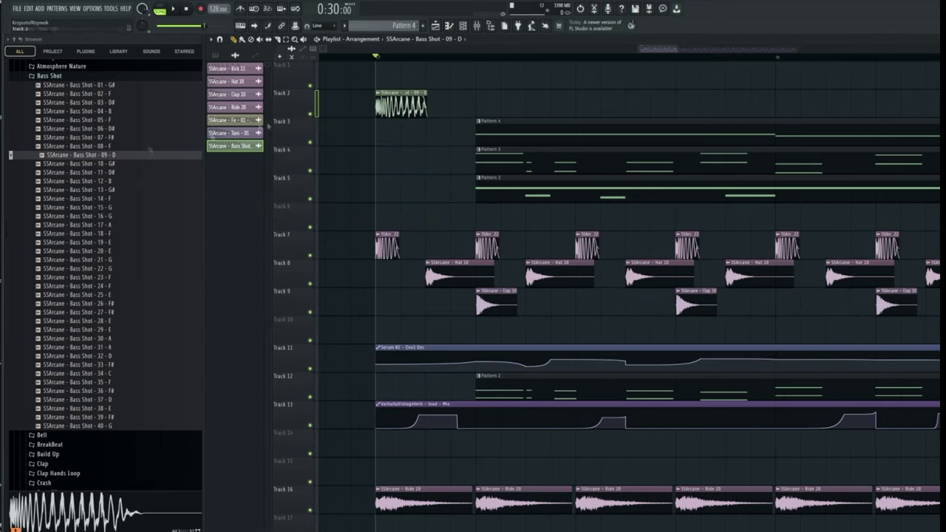
Step: Audition the Toms samples and place SSArcane - Tom - 07 on Track 1 directly after the bass shot, shortened to half a beat
{"action": "scroll", "coordinate": [51, 354], "scroll_direction": "down", "scroll_amount": 6}
{"action": "left_click", "coordinate": [48, 337]}
{"action": "left_click", "coordinate": [50, 355]}
{"action": "left_click", "coordinate": [52, 363]}
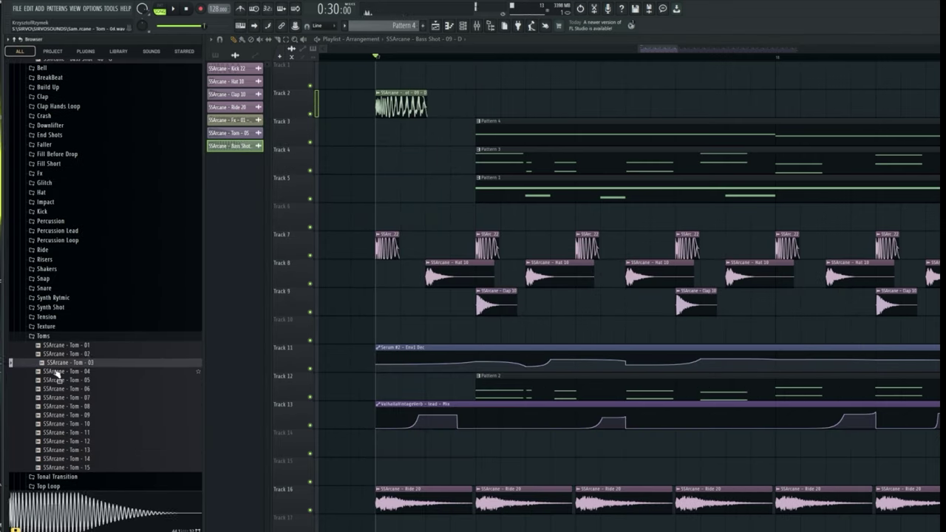
{"action": "left_click", "coordinate": [58, 380]}
{"action": "left_click", "coordinate": [60, 389]}
{"action": "left_click", "coordinate": [63, 397]}
{"action": "left_click", "coordinate": [65, 390]}
{"action": "left_click", "coordinate": [68, 400]}
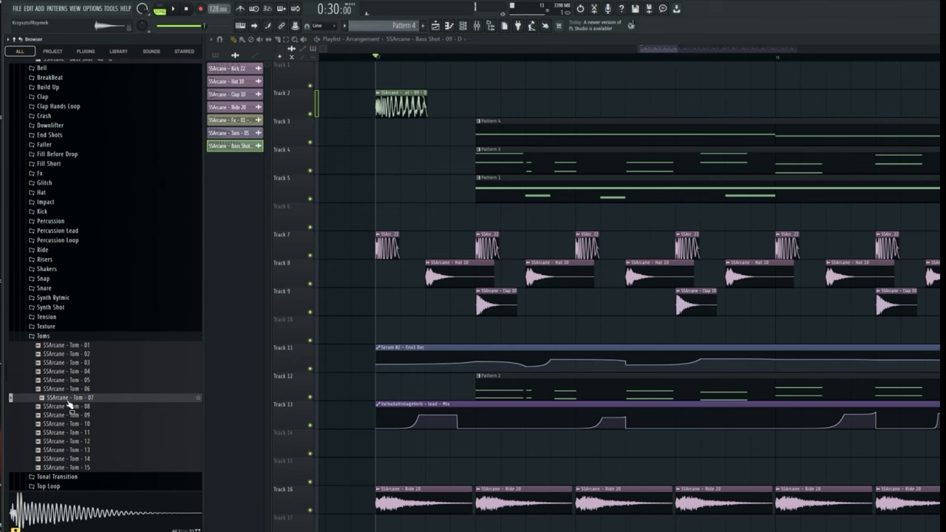
{"action": "mouse_move", "coordinate": [69, 405]}
{"action": "left_mouse_down"}
{"action": "mouse_move", "coordinate": [447, 99]}
{"action": "mouse_move", "coordinate": [490, 77]}
{"action": "left_mouse_up"}
{"action": "left_click_drag", "start_coordinate": [585, 78], "coordinate": [475, 78]}
Step: Play the drop from just before bar 17 to check the added bass shot and tom
{"action": "scroll", "coordinate": [377, 103], "scroll_direction": "down", "scroll_amount": 2}
{"action": "left_click", "coordinate": [360, 57]}
{"action": "key", "text": "space"}
{"action": "key", "text": "space"}
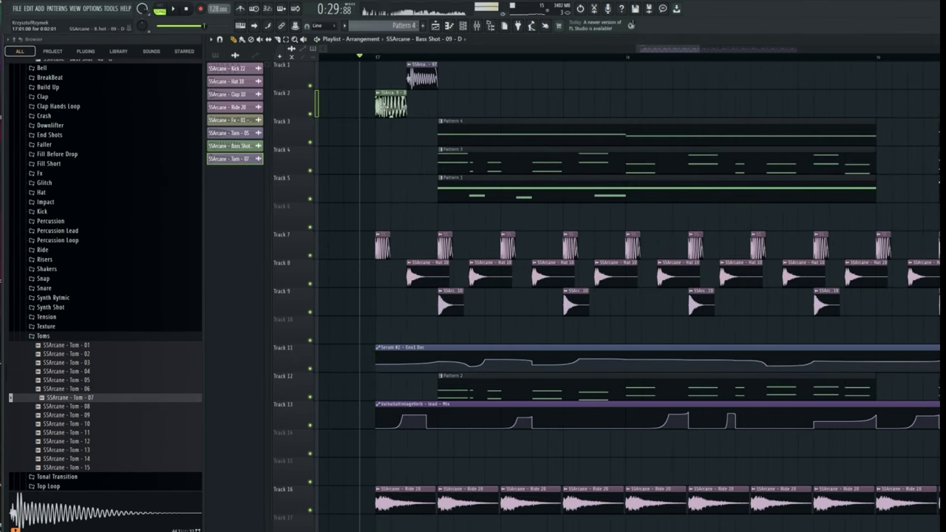
{"action": "key", "text": "space"}
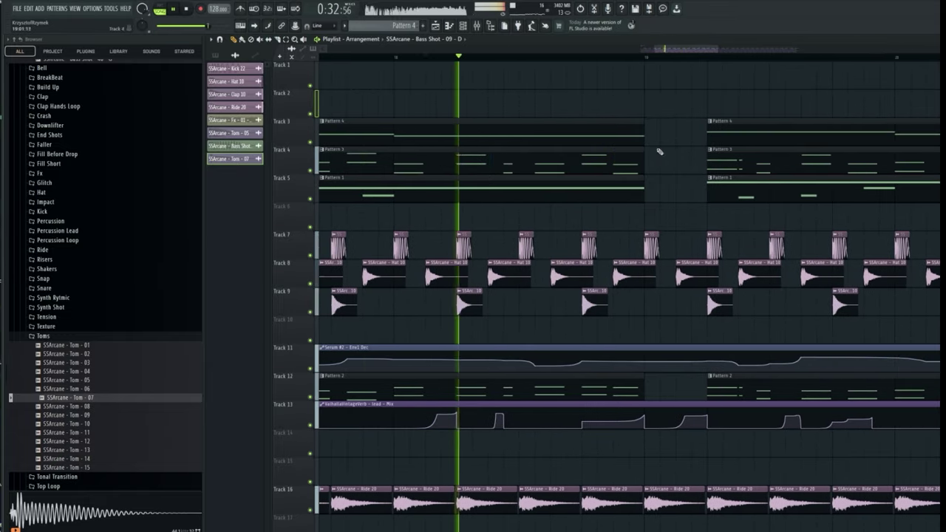
{"action": "key", "text": "space"}
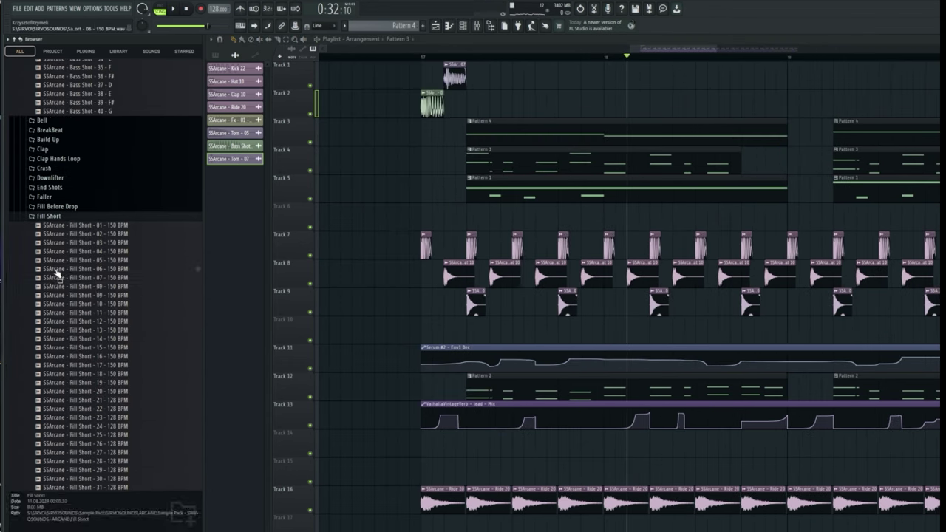
Step: Audition the Fill Short samples and place SSArcane - Fill Short - 21 on Track 2 over the last beat before bar 19
{"action": "left_click", "coordinate": [58, 286]}
{"action": "left_click", "coordinate": [62, 357]}
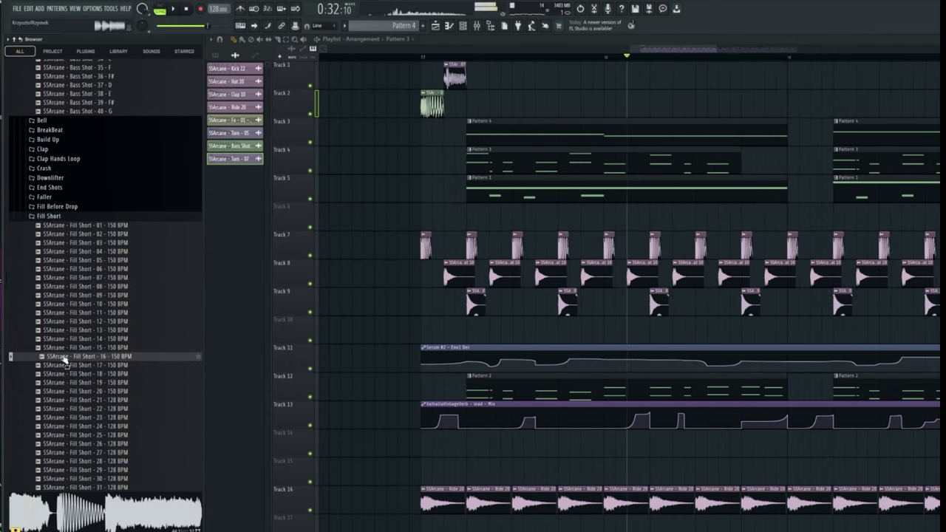
{"action": "scroll", "coordinate": [68, 332], "scroll_direction": "down", "scroll_amount": 3}
{"action": "left_click", "coordinate": [70, 296]}
{"action": "left_click", "coordinate": [80, 304]}
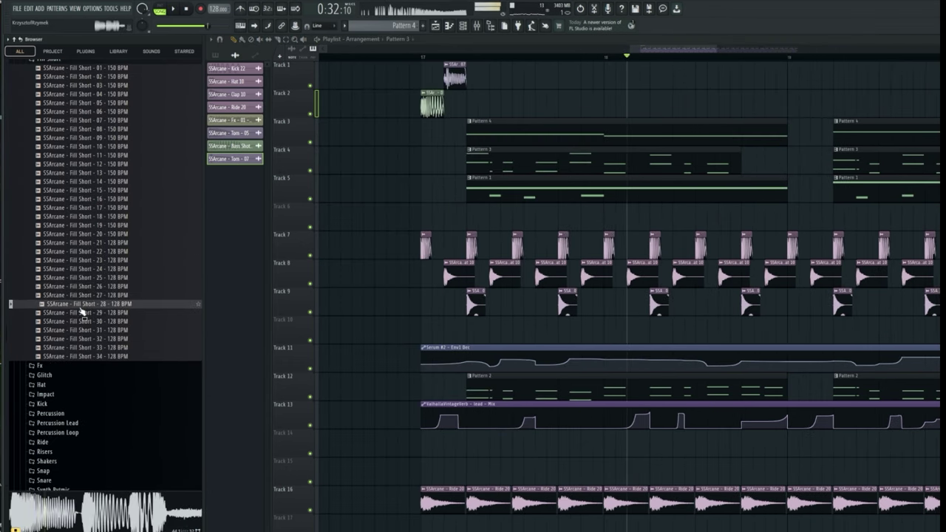
{"action": "left_click", "coordinate": [83, 313]}
{"action": "left_click", "coordinate": [82, 321]}
{"action": "left_click", "coordinate": [82, 331]}
{"action": "left_click", "coordinate": [83, 242]}
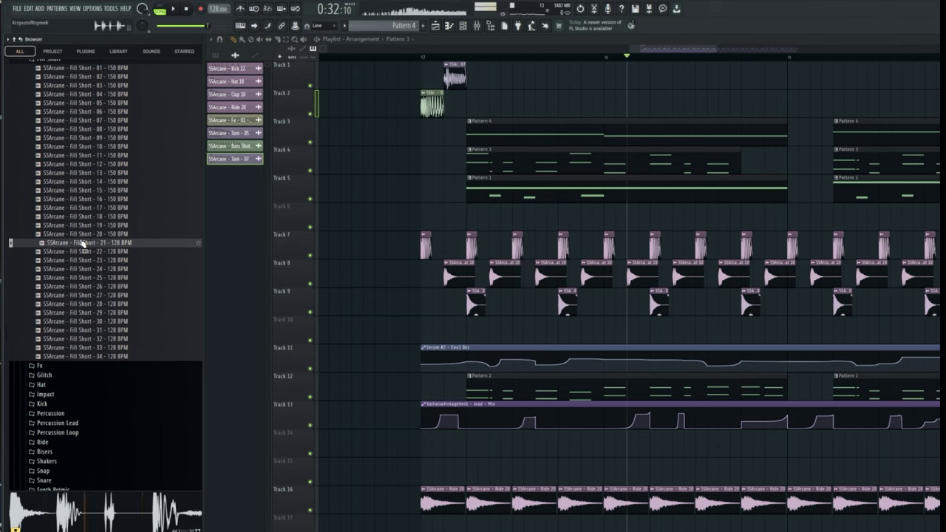
{"action": "left_click_drag", "start_coordinate": [887, 27], "coordinate": [779, 96]}
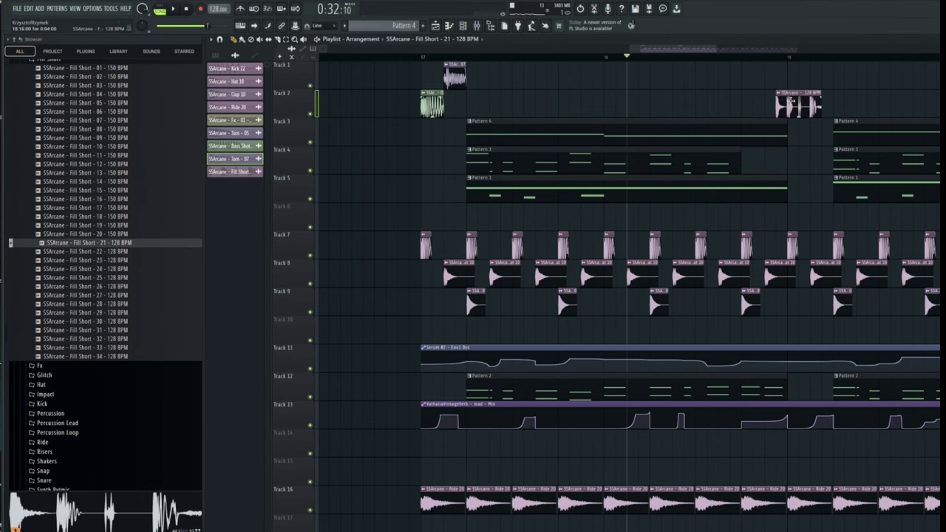
Step: Play the Fill Short - 21 clip with the drop and lower its clip gain by about 5 dB
{"action": "key", "text": "space"}
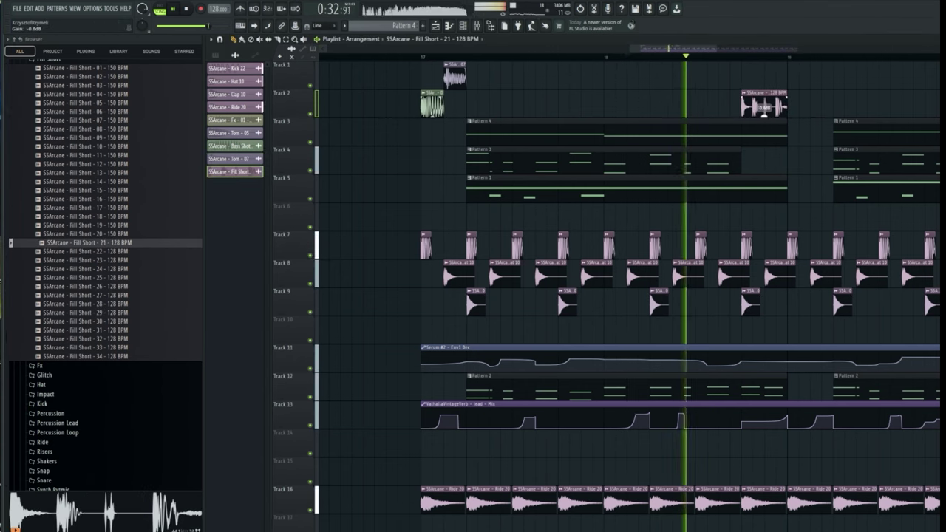
{"action": "key", "text": "space"}
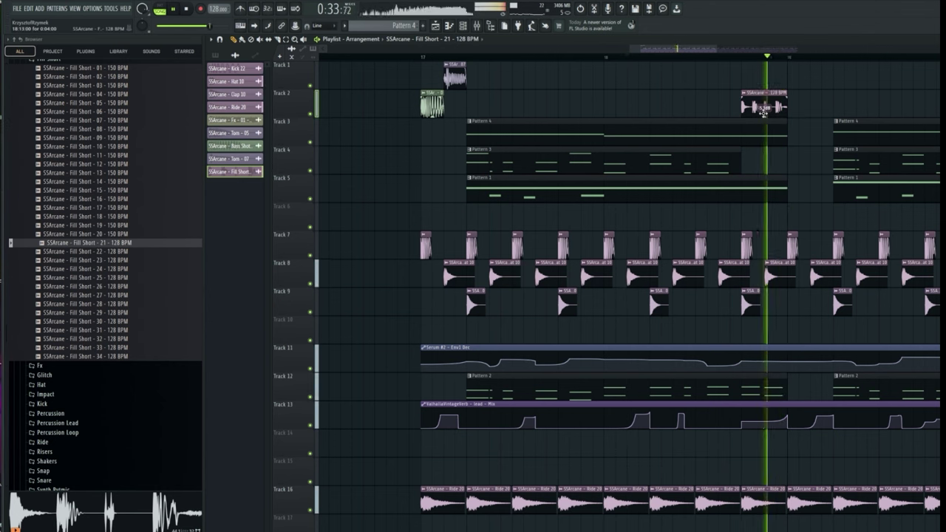
{"action": "key", "text": "space"}
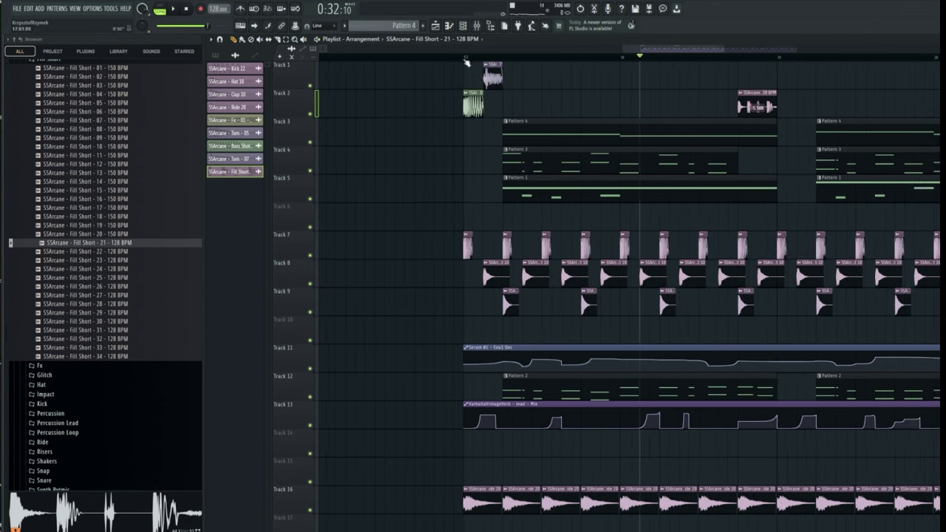
Step: Add Fruity Balance to the Sidechain Synth mixer track and create an automation clip for its Volume
{"action": "key", "text": "F9"}
{"action": "left_click", "coordinate": [783, 364]}
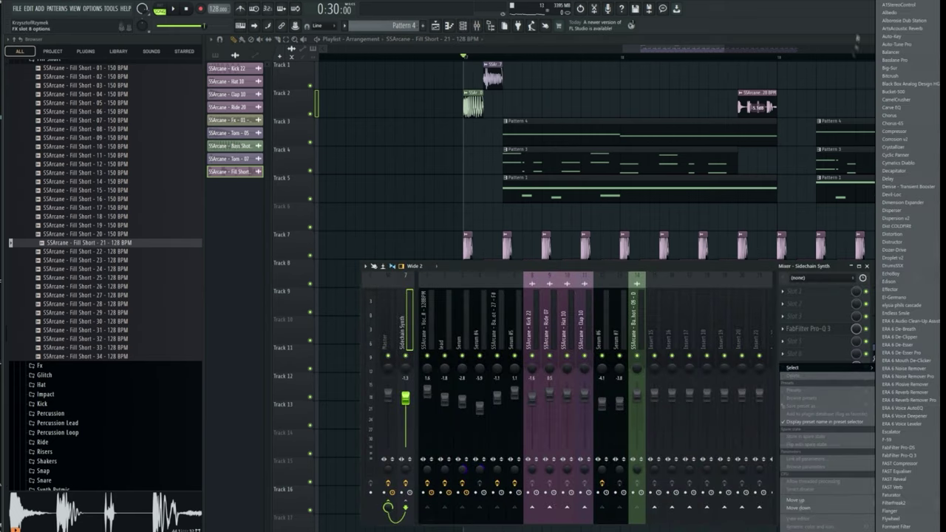
{"action": "type", "text": "bal"}
{"action": "double_click", "coordinate": [628, 18]}
{"action": "right_click", "coordinate": [359, 193]}
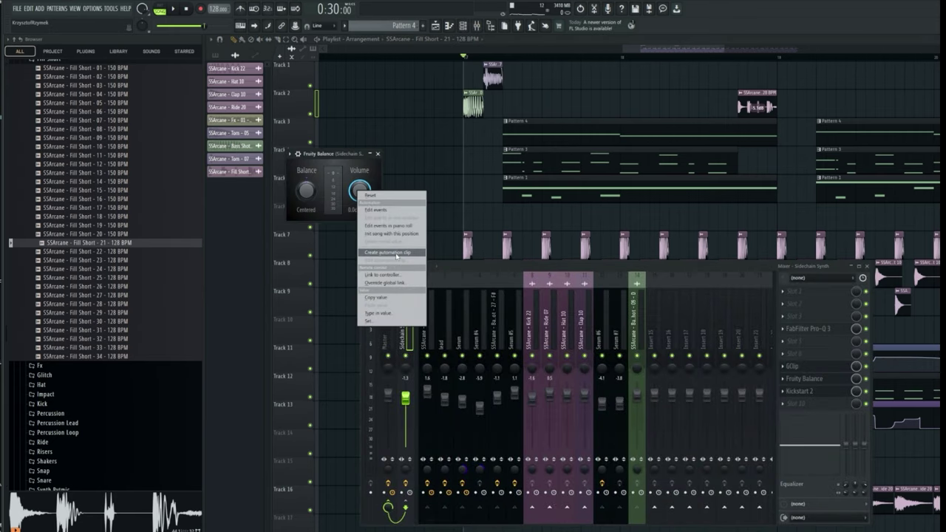
{"action": "left_click", "coordinate": [396, 254]}
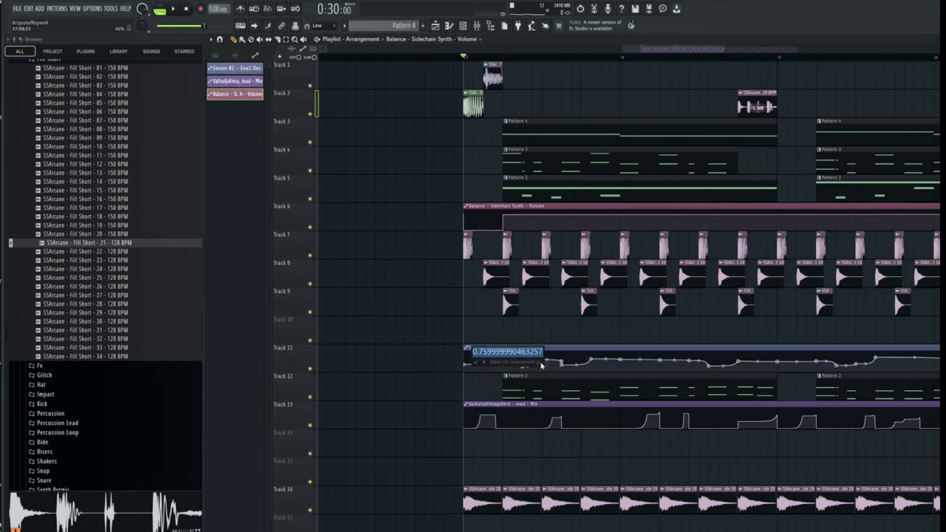
Step: Shape the Balance volume automation to mute for one beat, shorten the clip and place it on Track 2 at bar 19
{"action": "scroll", "coordinate": [611, 60], "scroll_direction": "down", "scroll_amount": 2}
{"action": "scroll", "coordinate": [612, 60], "scroll_direction": "down", "scroll_amount": 2}
{"action": "left_click_drag", "start_coordinate": [936, 221], "coordinate": [612, 217]}
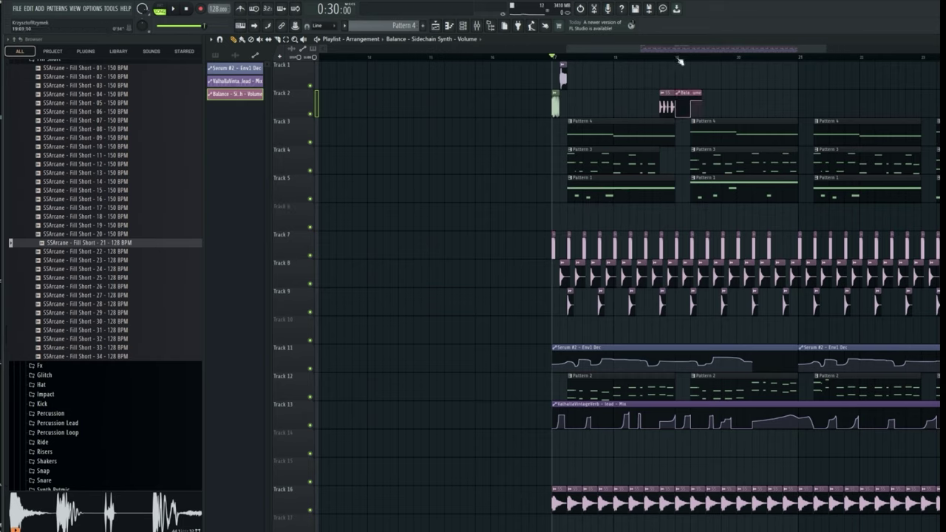
Step: Play the transition around bar 19 to check the one-beat synth mute
{"action": "scroll", "coordinate": [680, 61], "scroll_direction": "up", "scroll_amount": 4}
{"action": "scroll", "coordinate": [607, 59], "scroll_direction": "down", "scroll_amount": 4}
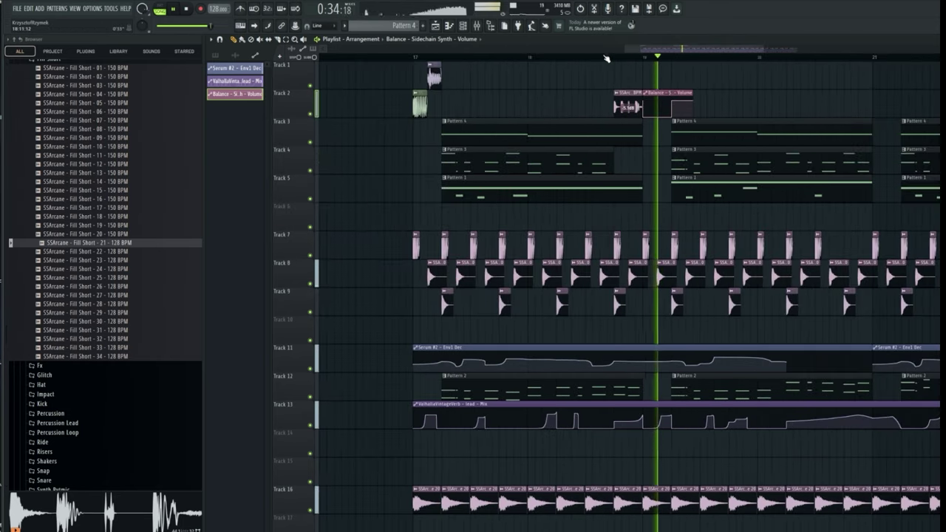
{"action": "scroll", "coordinate": [607, 60], "scroll_direction": "up", "scroll_amount": 3}
{"action": "scroll", "coordinate": [606, 59], "scroll_direction": "down", "scroll_amount": 3}
{"action": "key", "text": "space"}
Step: Delete the Track 8 hat and the Track 16 ride from the first beat of bar 19 and replay the gap
{"action": "scroll", "coordinate": [606, 58], "scroll_direction": "up", "scroll_amount": 3}
{"action": "key", "text": "space"}
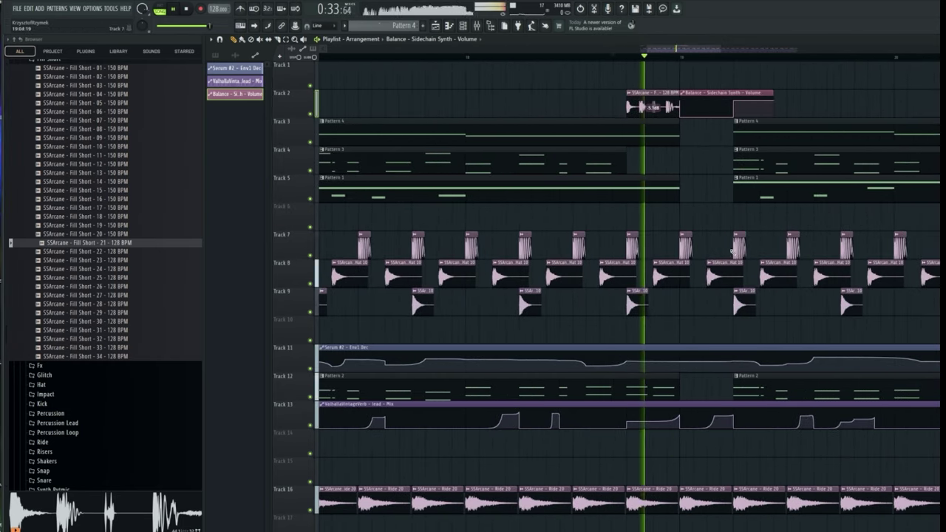
{"action": "scroll", "coordinate": [719, 267], "scroll_direction": "down", "scroll_amount": 1}
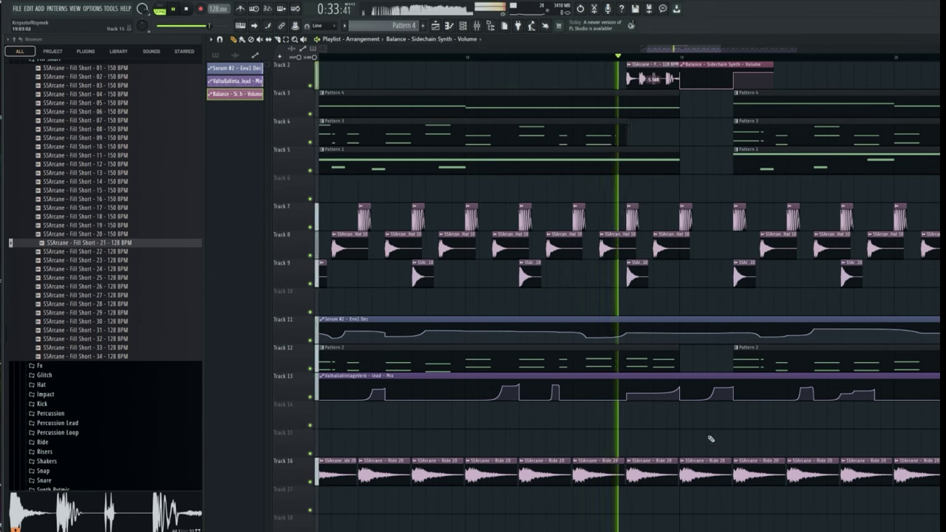
{"action": "scroll", "coordinate": [706, 216], "scroll_direction": "up", "scroll_amount": 1}
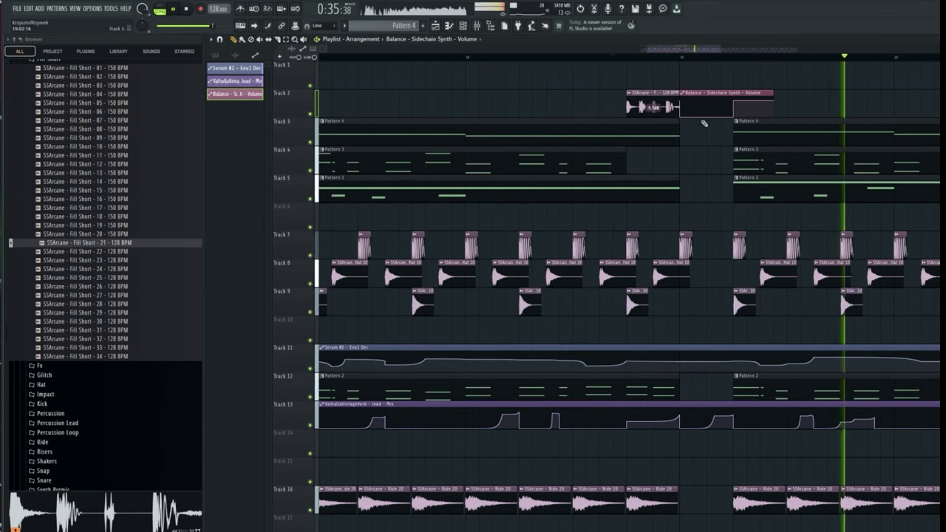
{"action": "key", "text": "space"}
{"action": "scroll", "coordinate": [684, 60], "scroll_direction": "down", "scroll_amount": 2}
{"action": "scroll", "coordinate": [684, 61], "scroll_direction": "up", "scroll_amount": 3}
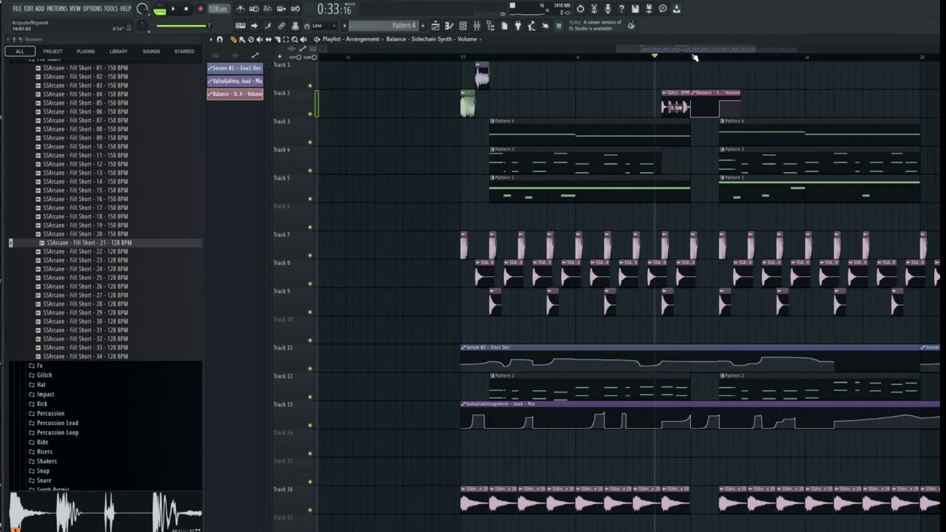
{"action": "key", "text": "space"}
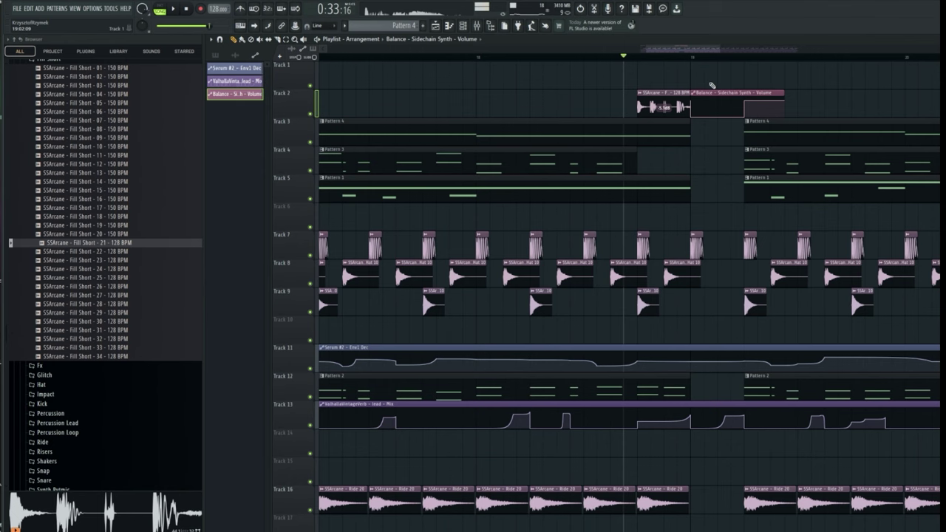
Step: Audition the Synth Shot samples and place SSArcane - Synth Shot 10 - G# on Track 1 at bar 19
{"action": "scroll", "coordinate": [110, 182], "scroll_direction": "up", "scroll_amount": 4}
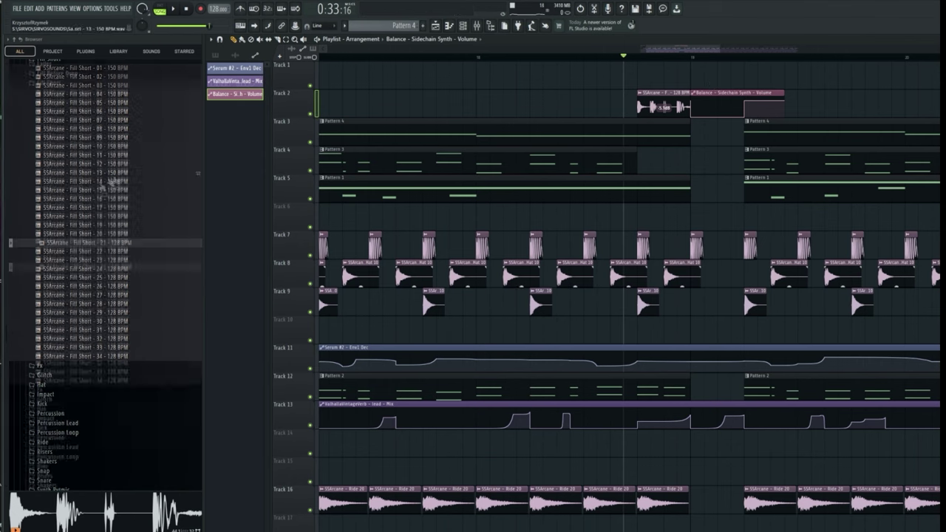
{"action": "left_click", "coordinate": [71, 269]}
{"action": "scroll", "coordinate": [65, 255], "scroll_direction": "down", "scroll_amount": 3}
{"action": "left_click", "coordinate": [58, 255]}
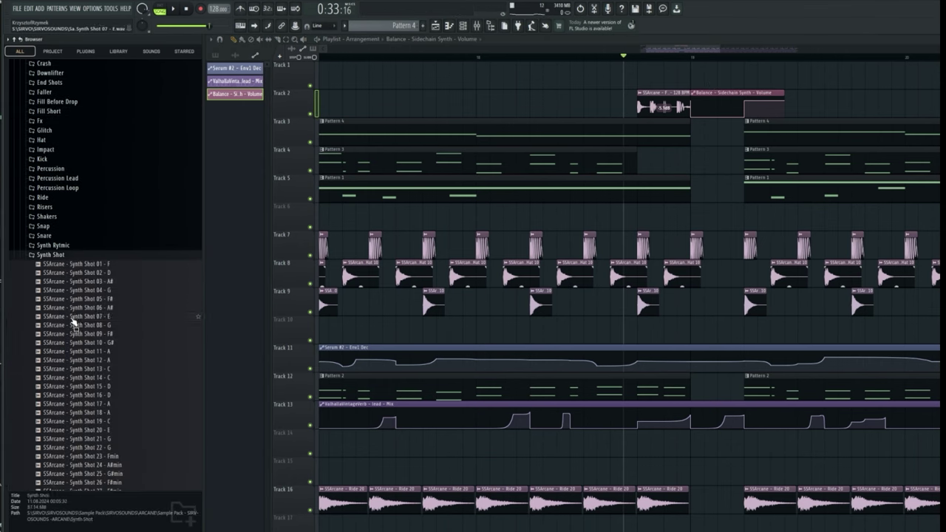
{"action": "left_click", "coordinate": [68, 341]}
{"action": "scroll", "coordinate": [74, 338], "scroll_direction": "down", "scroll_amount": 4}
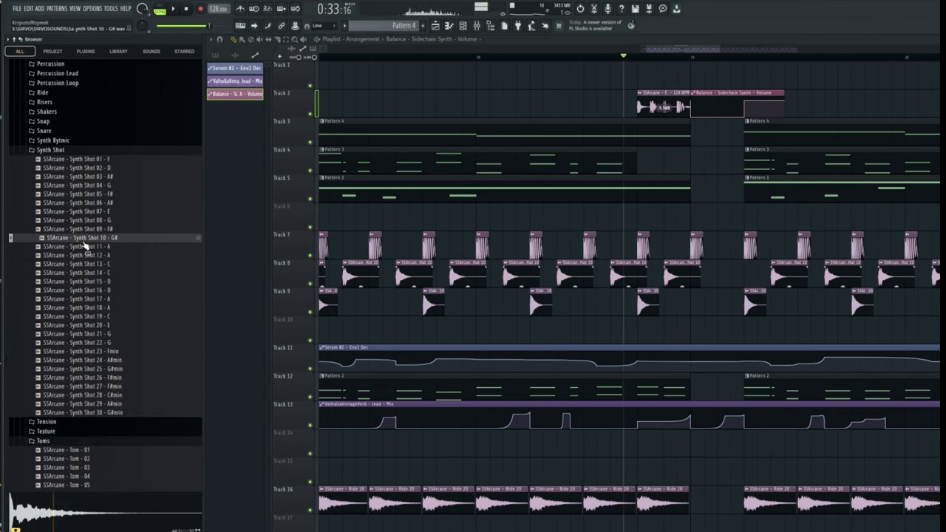
{"action": "left_click_drag", "start_coordinate": [87, 243], "coordinate": [763, 76]}
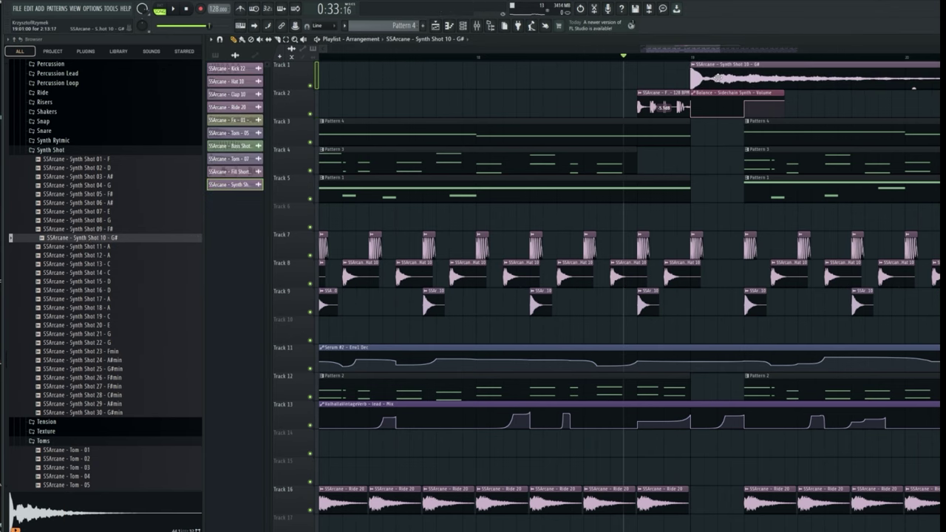
{"action": "key", "text": "space"}
Step: Set the Synth Shot 10 clip to Stretch mode on mixer track 15 and start it half a beat after bar 19
{"action": "double_click", "coordinate": [705, 77]}
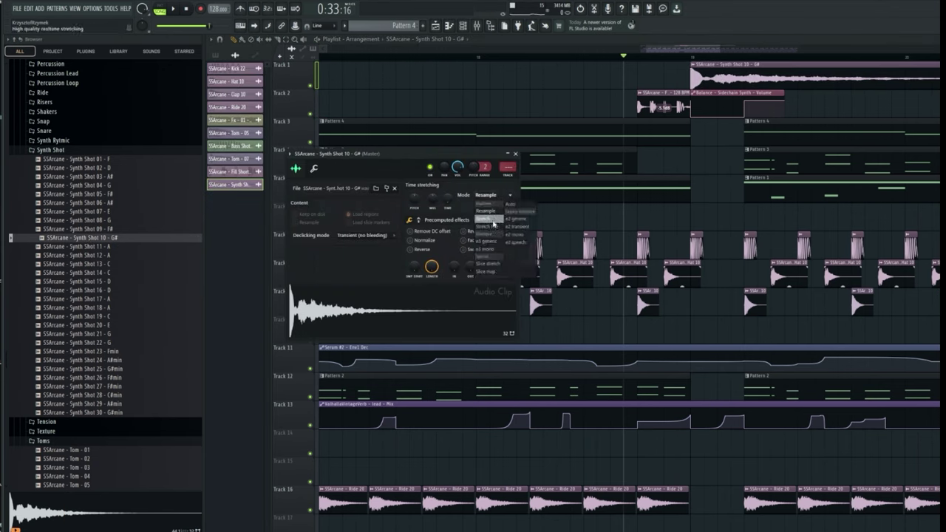
{"action": "double_click", "coordinate": [507, 179]}
{"action": "mouse_move", "coordinate": [722, 73]}
{"action": "left_mouse_down"}
{"action": "mouse_move", "coordinate": [748, 73]}
{"action": "mouse_move", "coordinate": [719, 55]}
{"action": "mouse_move", "coordinate": [730, 60]}
{"action": "left_mouse_up"}
{"action": "scroll", "coordinate": [732, 64], "scroll_direction": "up", "scroll_amount": 3}
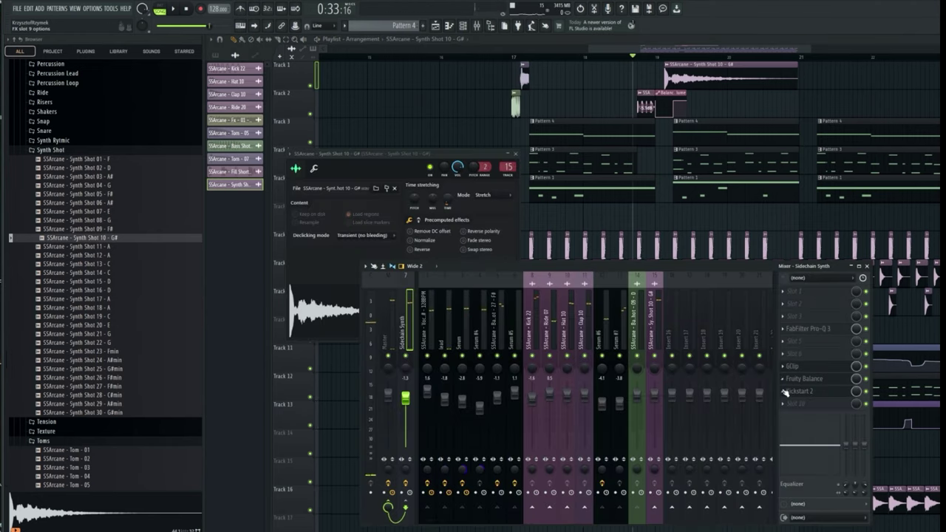
Step: Copy Kickstart 2 from the Sidechain Synth track to mixer track 15 and lower that track's volume to -4.3 dB
{"action": "left_click", "coordinate": [786, 391]}
{"action": "left_click_drag", "start_coordinate": [810, 409], "coordinate": [651, 329]}
{"action": "key", "text": "space"}
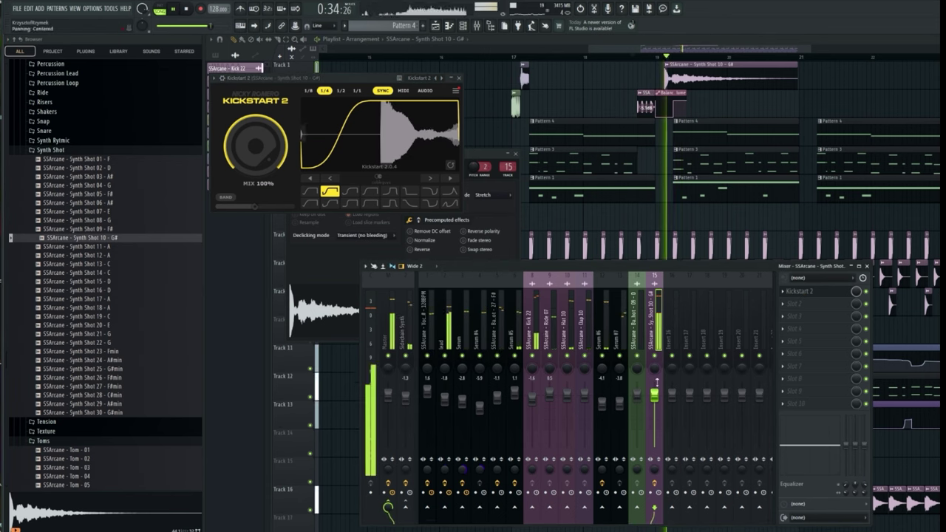
{"action": "left_click_drag", "start_coordinate": [654, 395], "coordinate": [654, 401]}
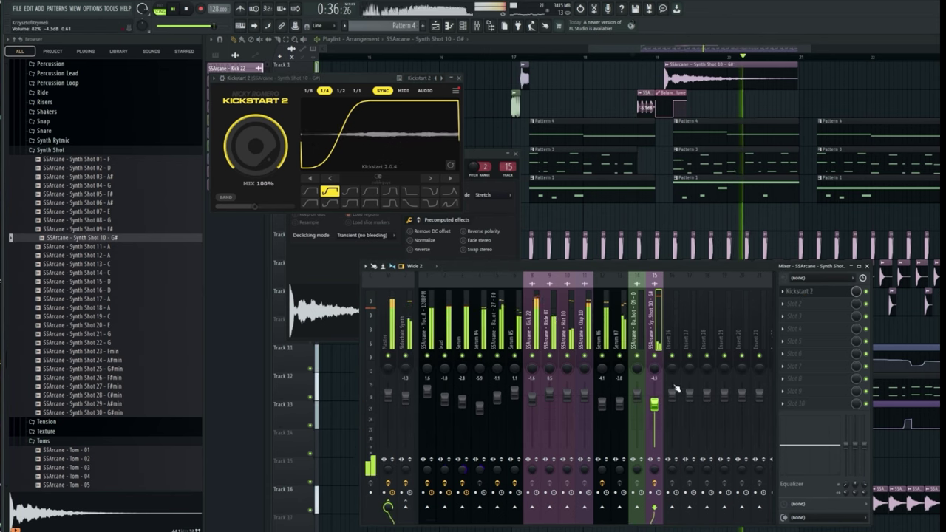
{"action": "key", "text": "F12"}
{"action": "key", "text": "space"}
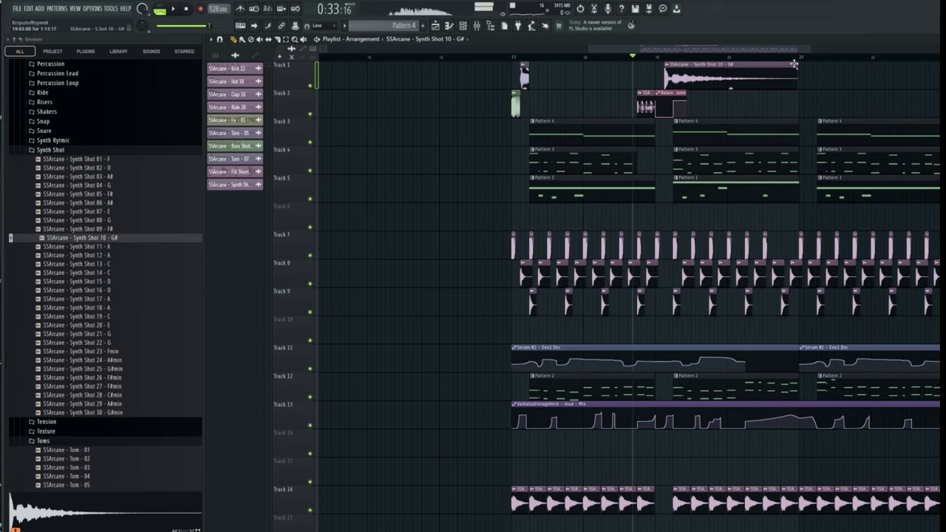
Step: Copy the Sidechain Synth volume automation to bars 21 and 23, and the tom to half a beat after bar 21
{"action": "scroll", "coordinate": [797, 58], "scroll_direction": "up", "scroll_amount": 2}
{"action": "left_click", "coordinate": [761, 300]}
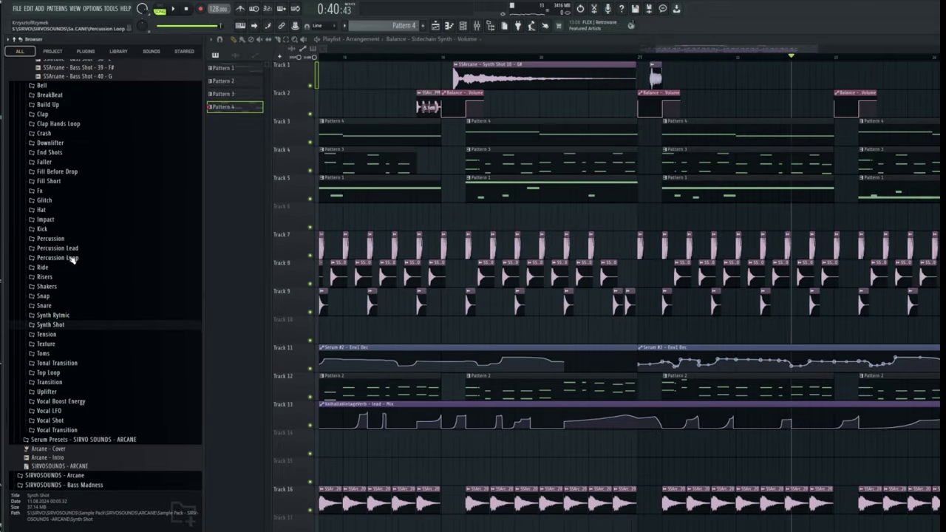
Step: Audition the Percussion Loop samples and place SSArcane - Percussion Loop 18 - 150 BPM on Track 17 at bar 17
{"action": "left_click", "coordinate": [58, 257]}
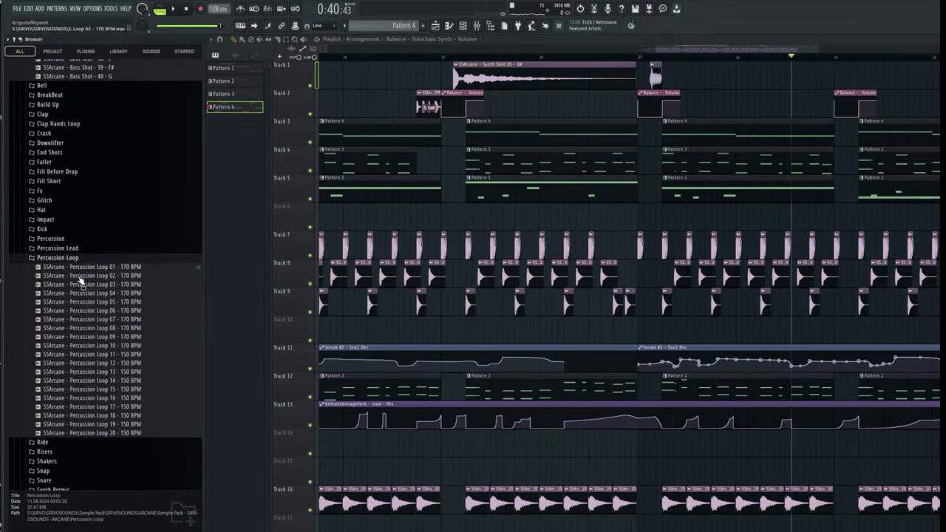
{"action": "left_click", "coordinate": [82, 311]}
{"action": "left_click", "coordinate": [104, 374]}
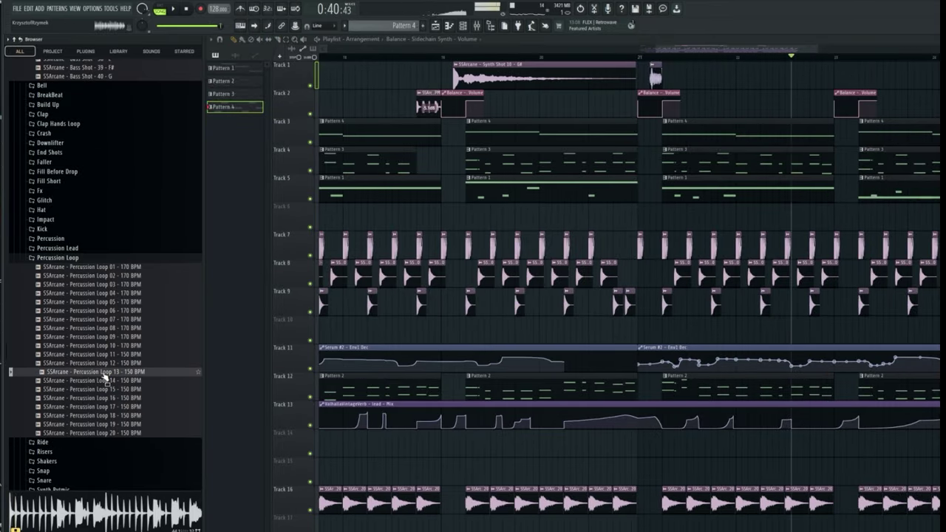
{"action": "left_click", "coordinate": [105, 380]}
{"action": "left_click", "coordinate": [106, 399]}
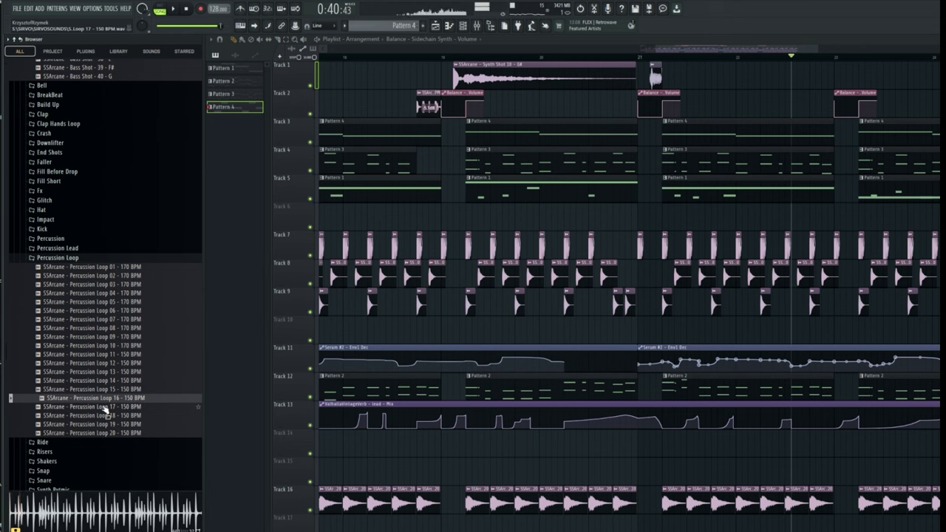
{"action": "left_click", "coordinate": [106, 408]}
{"action": "left_click", "coordinate": [105, 418]}
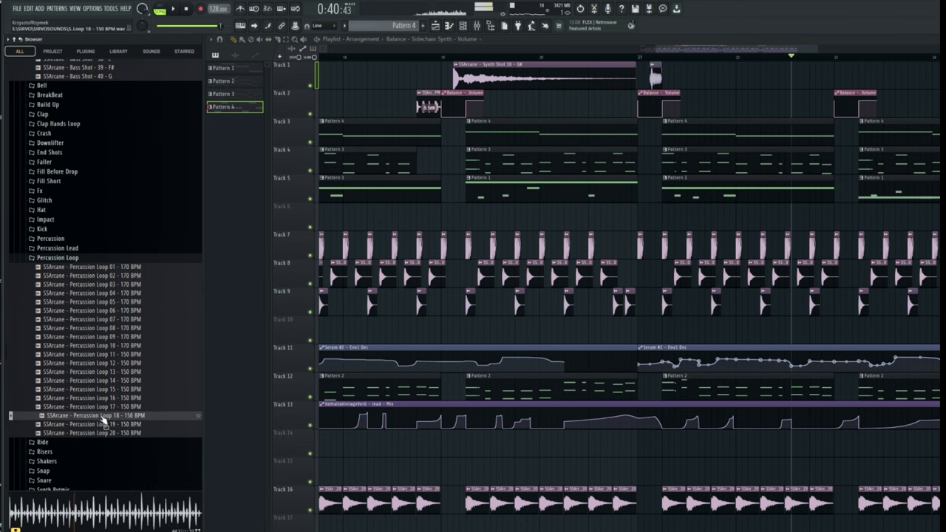
{"action": "left_click_drag", "start_coordinate": [104, 418], "coordinate": [542, 384]}
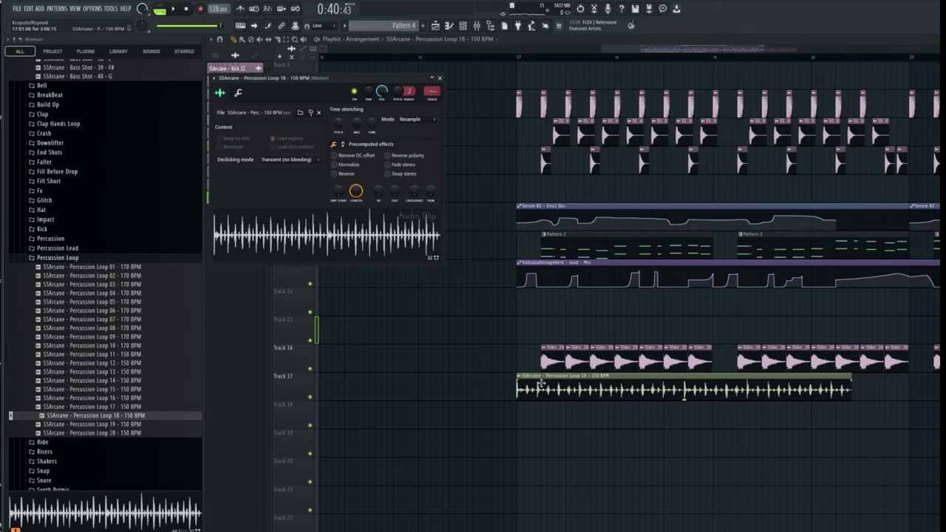
Step: Stretch Percussion Loop 18 to the project tempo and fit the clip from one beat after bar 17 to bar 21
{"action": "right_click", "coordinate": [372, 122]}
{"action": "left_click", "coordinate": [407, 148]}
{"action": "left_click", "coordinate": [614, 359]}
{"action": "left_click", "coordinate": [440, 77]}
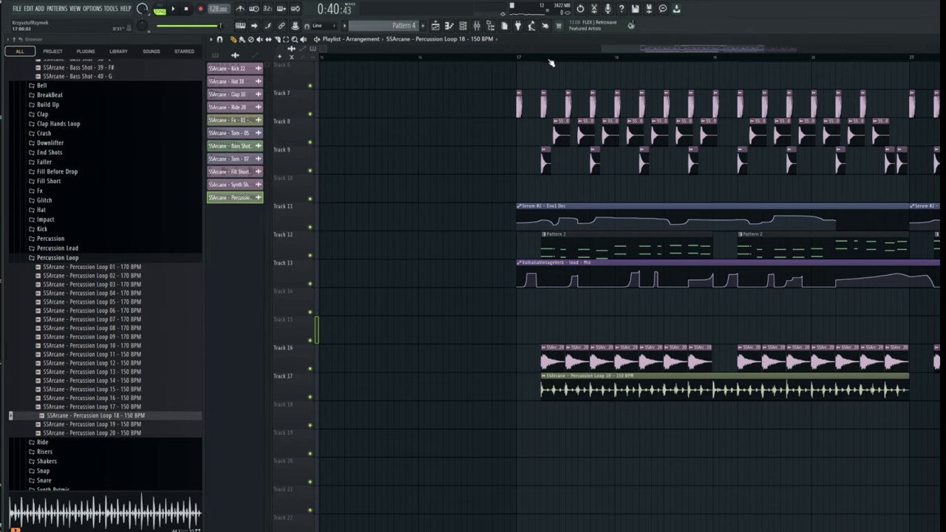
Step: Set Percussion Loop 18 to Stretch mode and lower its channel volume to 60% while playing the drop
{"action": "double_click", "coordinate": [643, 388]}
{"action": "left_click", "coordinate": [411, 119]}
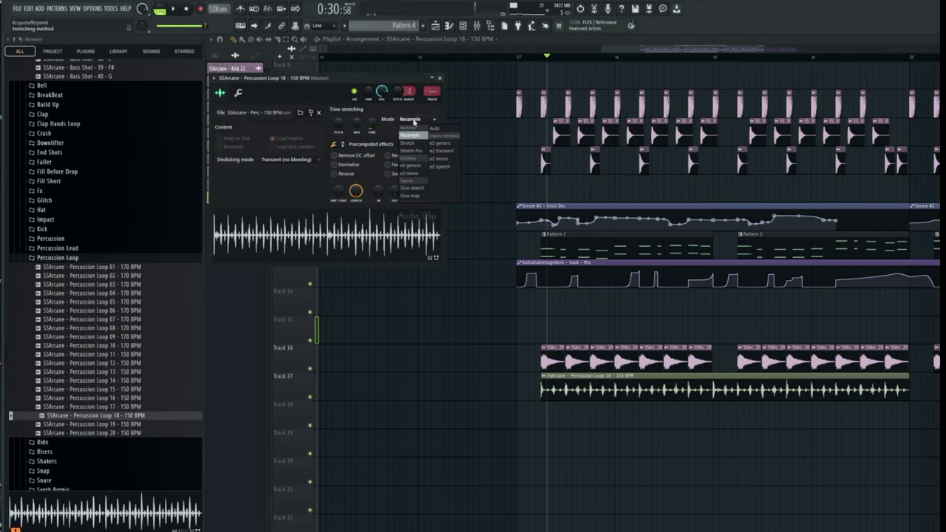
{"action": "left_click", "coordinate": [413, 143]}
{"action": "key", "text": "space"}
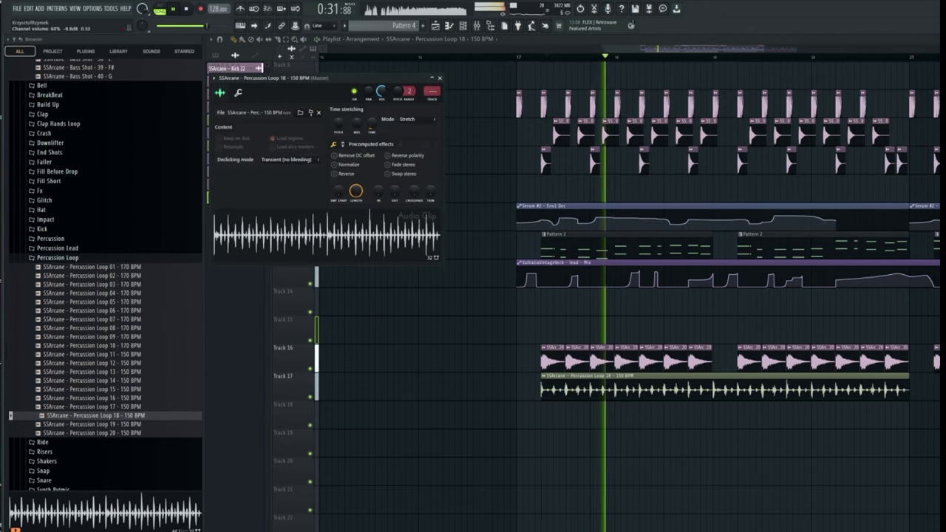
Step: Lower the channel volume of Percussion Loop 18 to 36% and play the drop to check the balance
{"action": "mouse_move", "coordinate": [384, 94]}
{"action": "left_mouse_down"}
{"action": "mouse_move", "coordinate": [384, 65]}
{"action": "mouse_move", "coordinate": [384, 111]}
{"action": "mouse_move", "coordinate": [382, 90]}
{"action": "left_mouse_up"}
{"action": "key", "text": "space"}
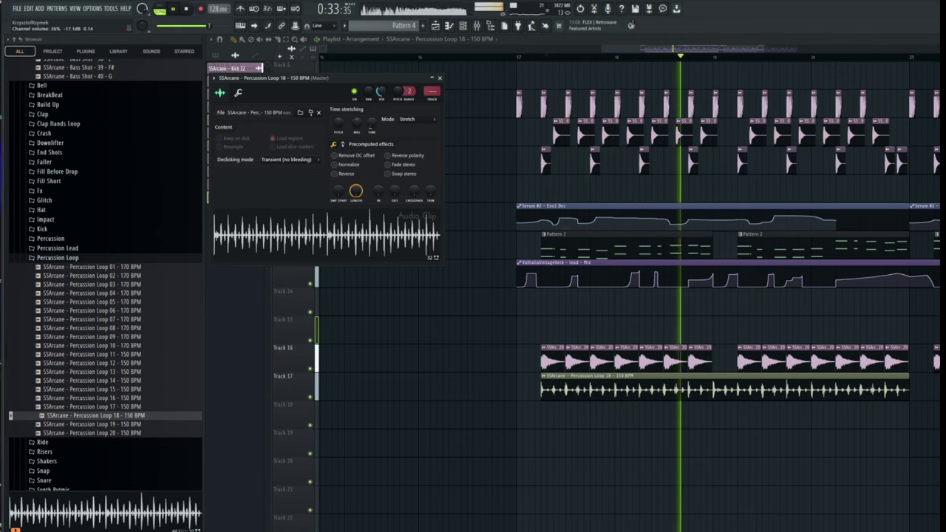
{"action": "left_click", "coordinate": [650, 397]}
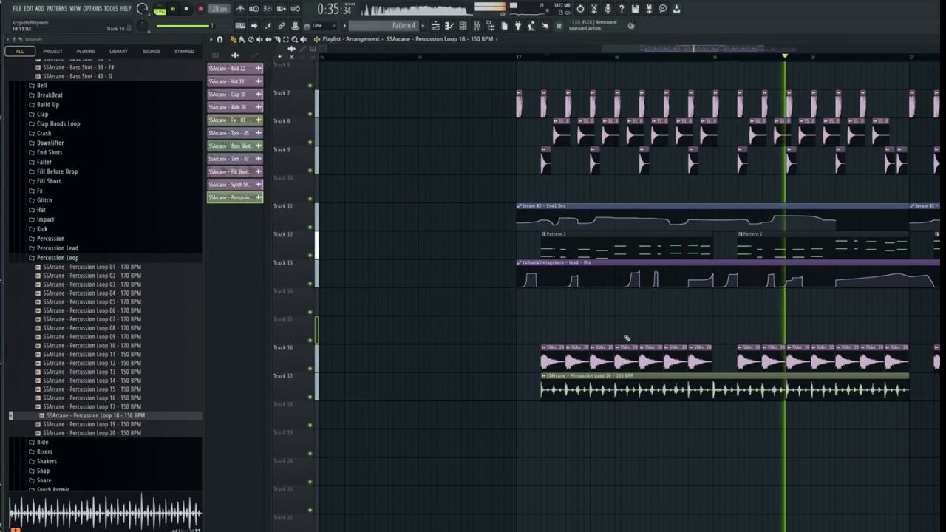
{"action": "key", "text": "space"}
{"action": "double_click", "coordinate": [723, 386]}
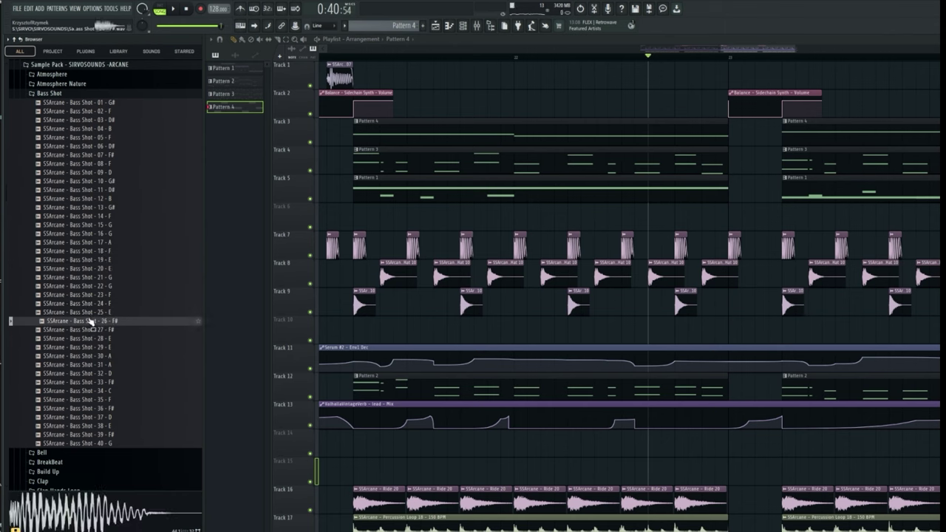
Step: Audition Bass Shot samples 27 and 28 and place SSArcane - Bass Shot - 29 - E on Track 1 at bar 23
{"action": "left_click", "coordinate": [89, 329]}
{"action": "left_click", "coordinate": [89, 338]}
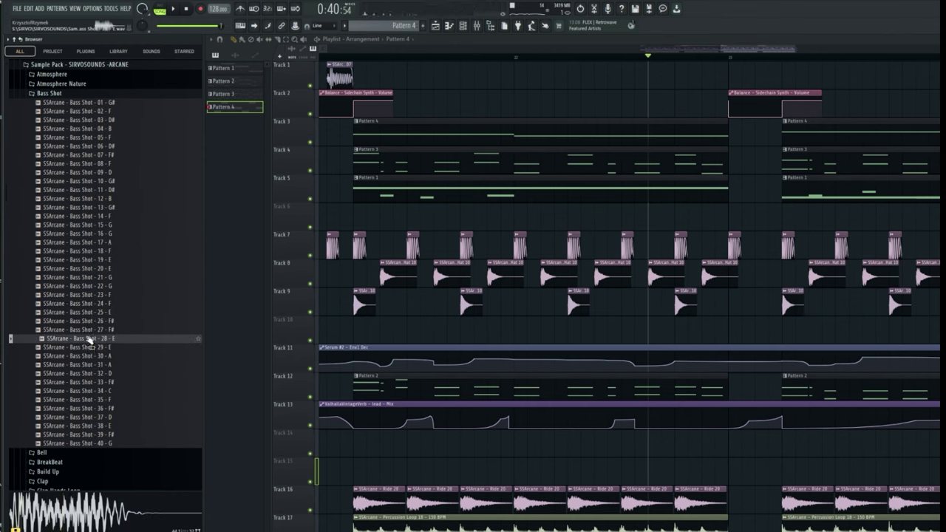
{"action": "left_click_drag", "start_coordinate": [89, 348], "coordinate": [881, 83]}
{"action": "left_click_drag", "start_coordinate": [881, 83], "coordinate": [739, 79]}
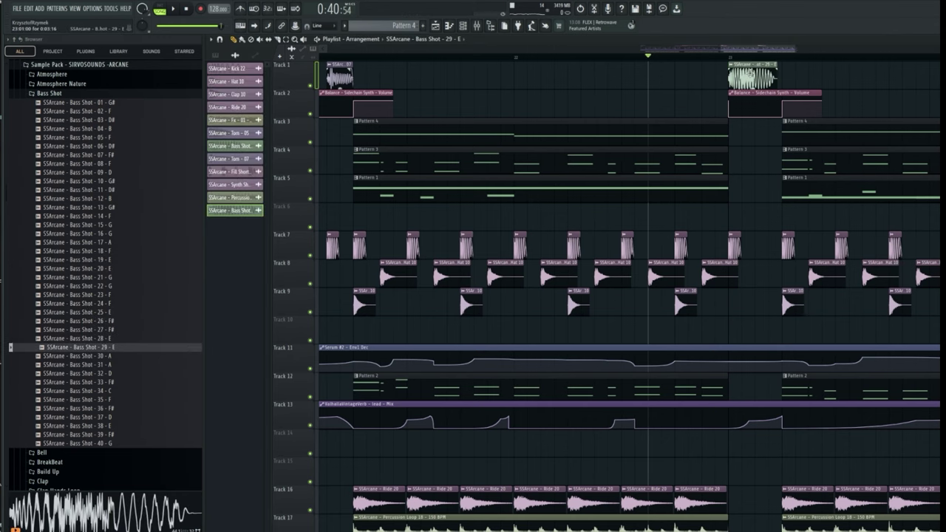
Step: Route Bass Shot 29 to mixer track 17 and load Kickstart 2 in slot 4 with the second curve preset
{"action": "double_click", "coordinate": [739, 78]}
{"action": "key", "text": "ctrl+l"}
{"action": "left_click", "coordinate": [807, 330]}
{"action": "mouse_move", "coordinate": [810, 337]}
{"action": "left_click", "coordinate": [896, 357]}
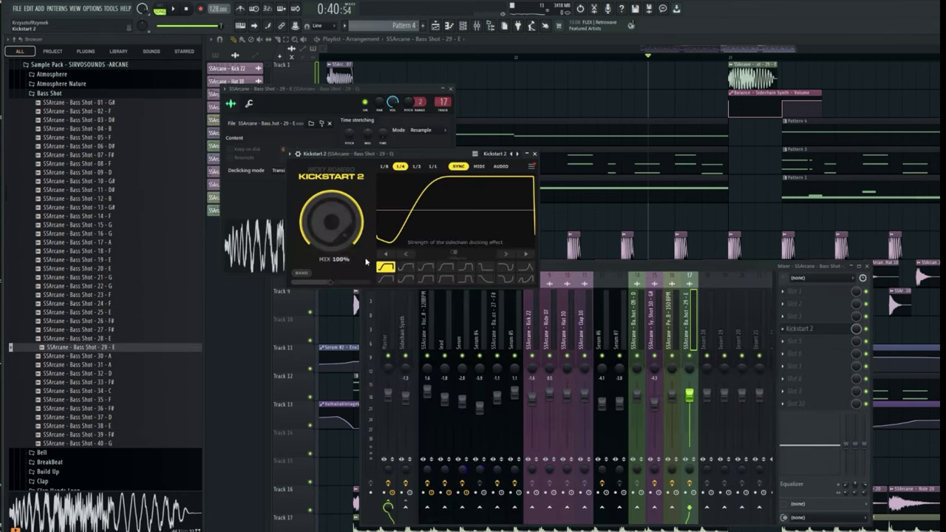
{"action": "left_click", "coordinate": [406, 268]}
{"action": "key", "text": "space"}
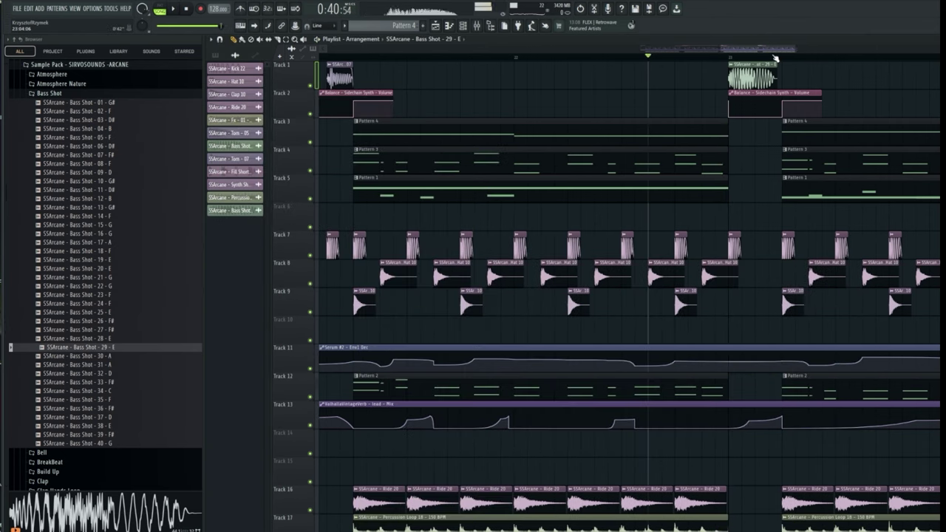
Step: Audition the Toms samples and place SSArcane - Tom - 09 on Track 3 about three quarters of a beat after bar 23
{"action": "scroll", "coordinate": [772, 57], "scroll_direction": "up", "scroll_amount": 3}
{"action": "scroll", "coordinate": [72, 141], "scroll_direction": "up", "scroll_amount": 1}
{"action": "left_click", "coordinate": [68, 144]}
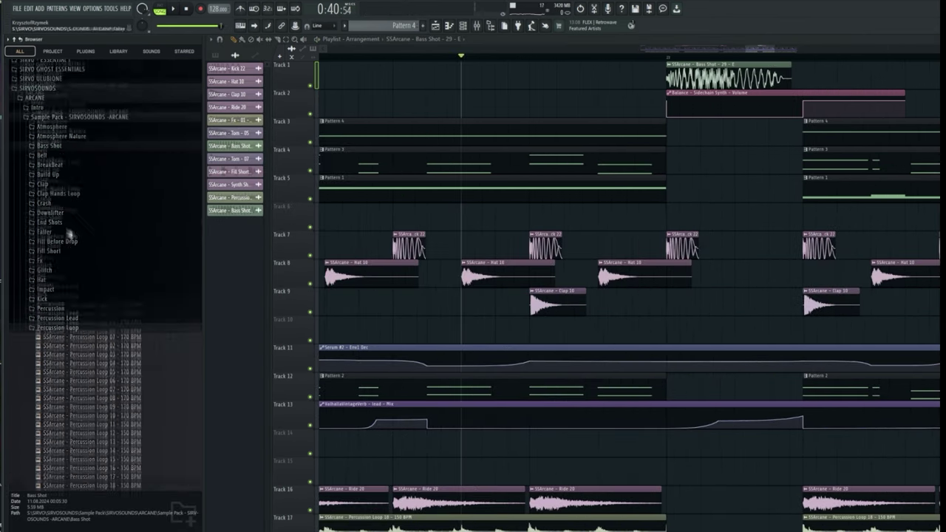
{"action": "scroll", "coordinate": [71, 247], "scroll_direction": "down", "scroll_amount": 8}
{"action": "scroll", "coordinate": [70, 325], "scroll_direction": "up", "scroll_amount": 1}
{"action": "left_click", "coordinate": [72, 341]}
{"action": "left_click", "coordinate": [72, 341]}
{"action": "left_click", "coordinate": [43, 293]}
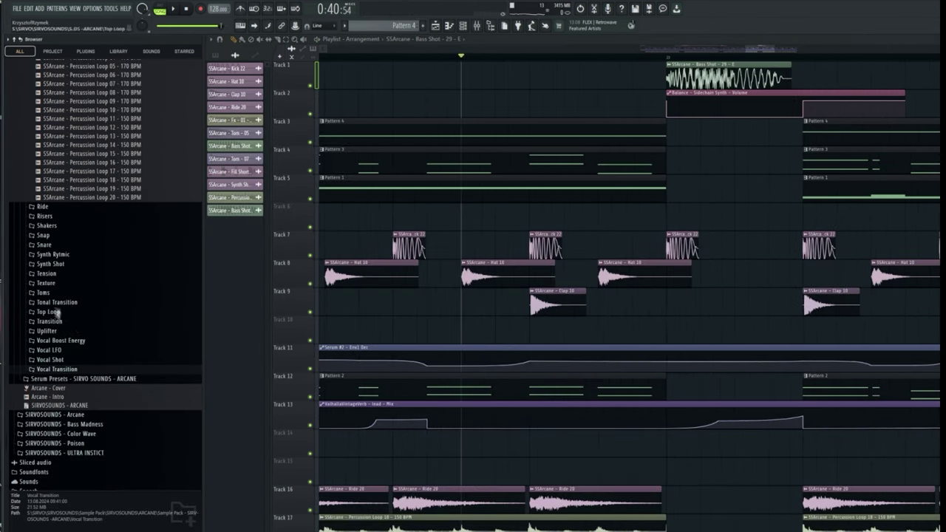
{"action": "left_click", "coordinate": [60, 371]}
{"action": "left_click", "coordinate": [65, 374]}
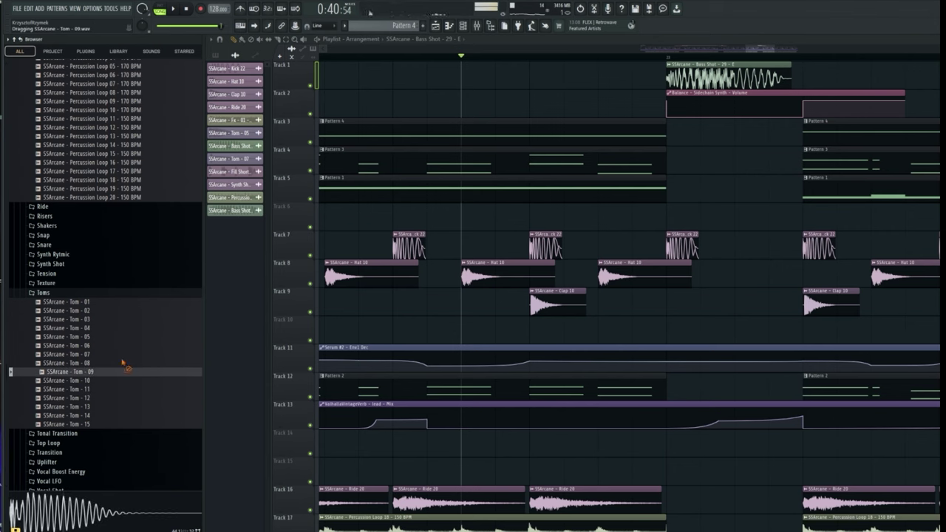
{"action": "left_click_drag", "start_coordinate": [123, 364], "coordinate": [901, 70]}
{"action": "left_click_drag", "start_coordinate": [792, 140], "coordinate": [780, 139]}
{"action": "scroll", "coordinate": [790, 62], "scroll_direction": "down", "scroll_amount": 6}
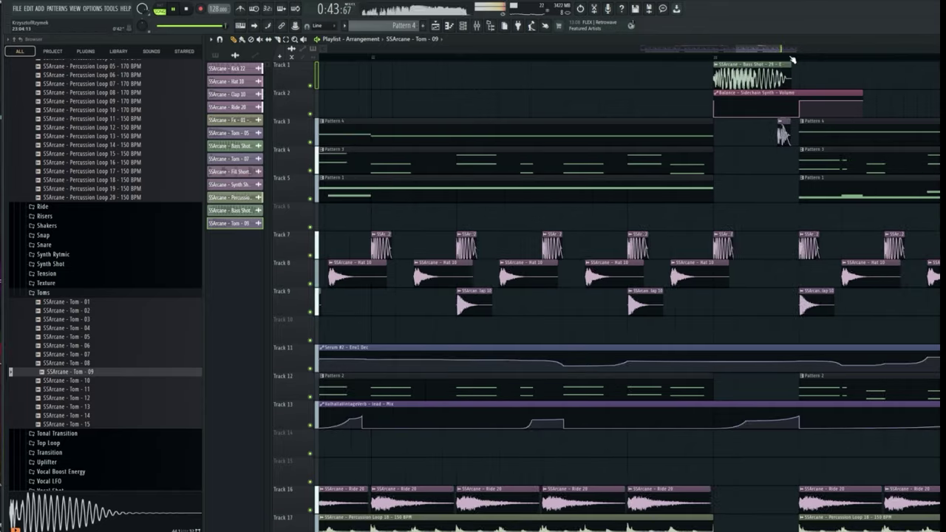
Step: Play the passage from bar 23 and trim the Pattern 4 clip on Track 3 to end at bar 24
{"action": "key", "text": "space"}
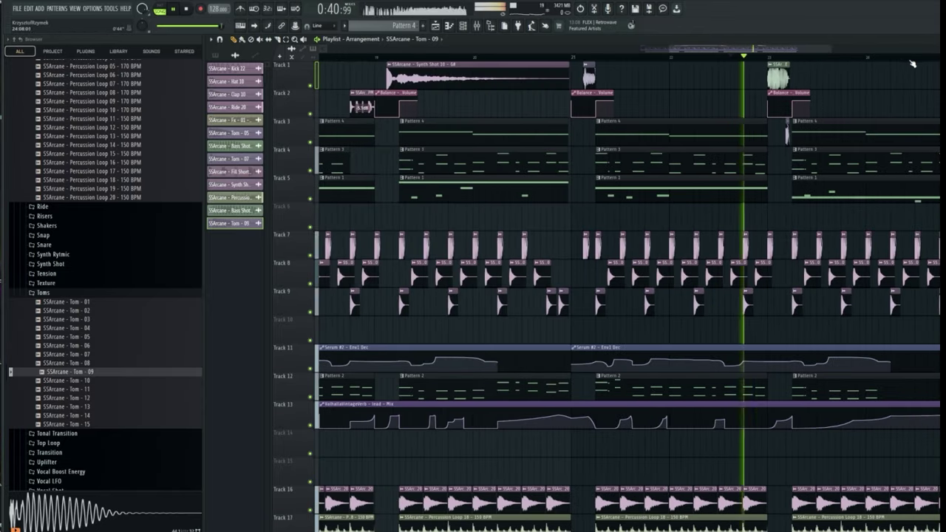
{"action": "scroll", "coordinate": [910, 62], "scroll_direction": "up", "scroll_amount": 4}
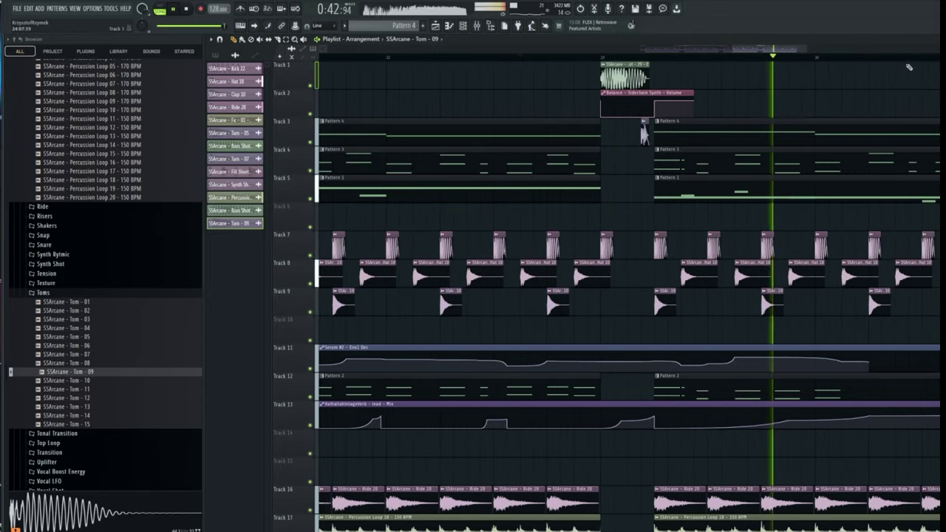
{"action": "key", "text": "space"}
{"action": "left_click", "coordinate": [788, 58]}
{"action": "key", "text": "space"}
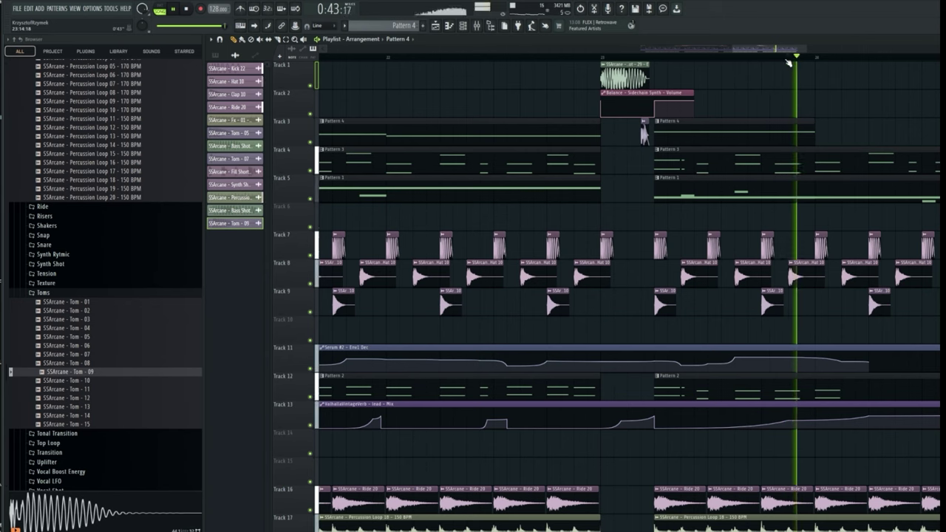
Step: End Pattern 3 and Percussion Loop 18 at bar 24, and remove the kicks, hats and claps after the bar-24 kick
{"action": "key", "text": "space"}
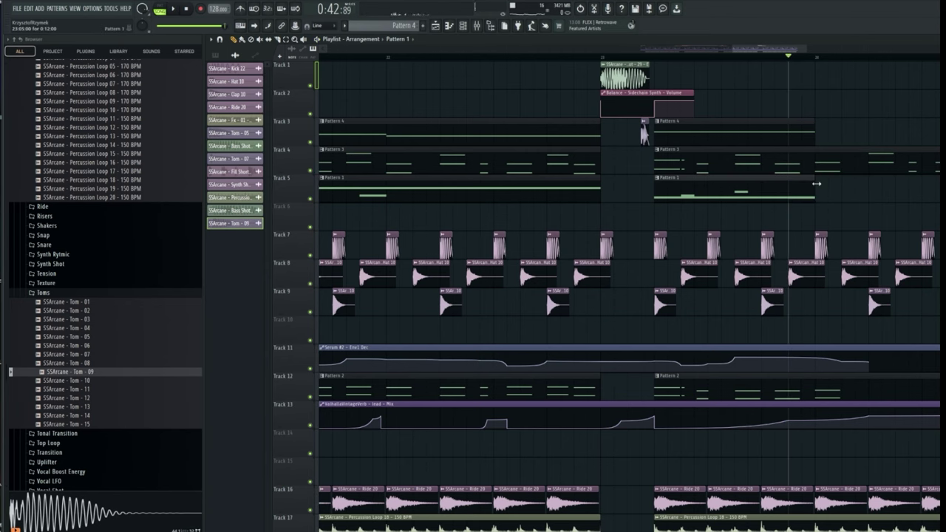
{"action": "key", "text": "space"}
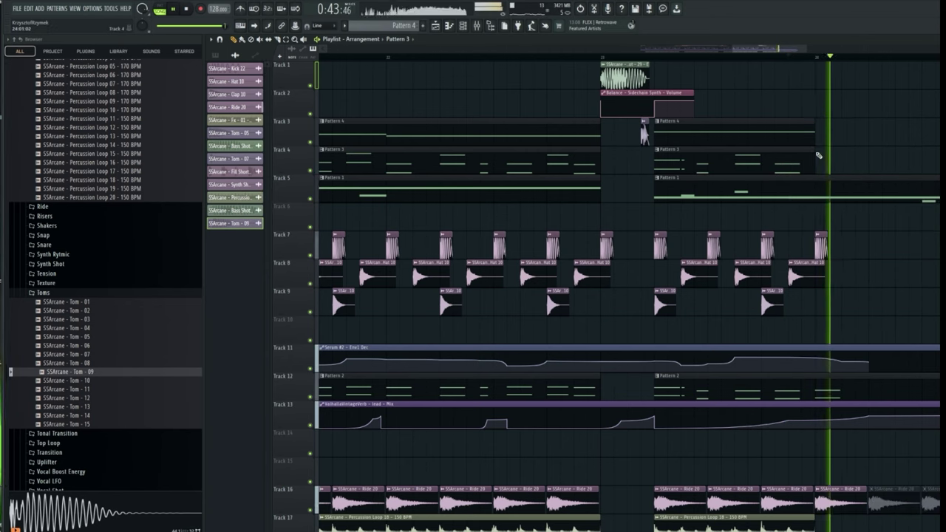
{"action": "scroll", "coordinate": [732, 58], "scroll_direction": "down", "scroll_amount": 4}
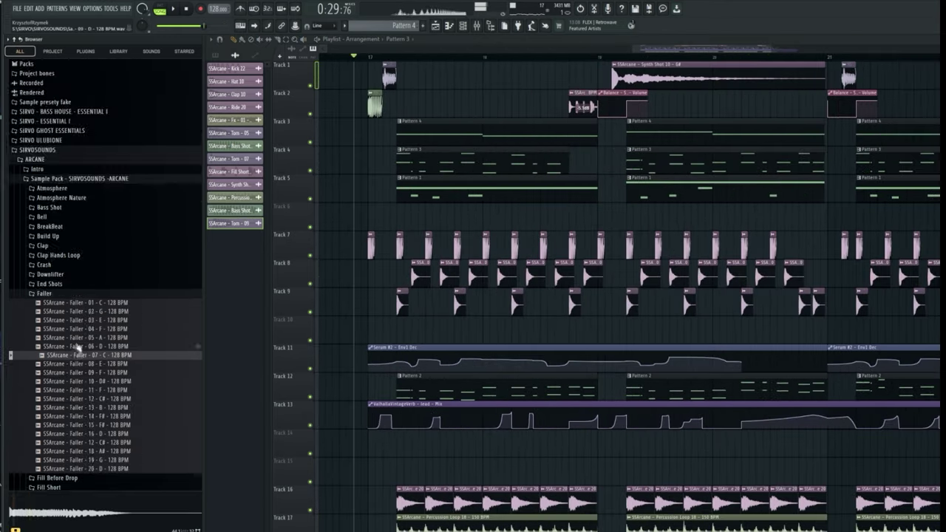
Step: Audition Faller and Downlifter samples and place SSArcane - Downlifter - 04 on Track 6 one beat after bar 17
{"action": "scroll", "coordinate": [98, 198], "scroll_direction": "down", "scroll_amount": 5}
{"action": "left_click", "coordinate": [110, 173]}
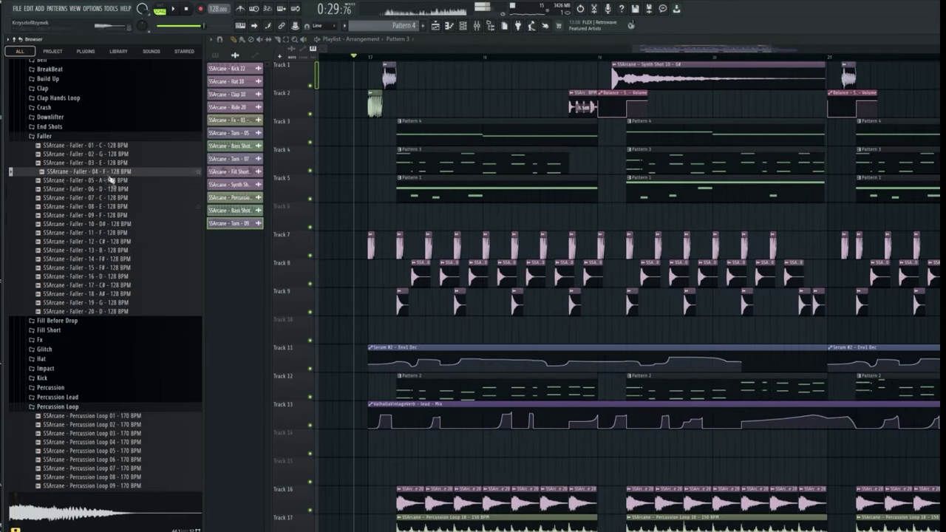
{"action": "scroll", "coordinate": [62, 330], "scroll_direction": "up", "scroll_amount": 4}
{"action": "left_click", "coordinate": [61, 223]}
{"action": "left_click", "coordinate": [67, 250]}
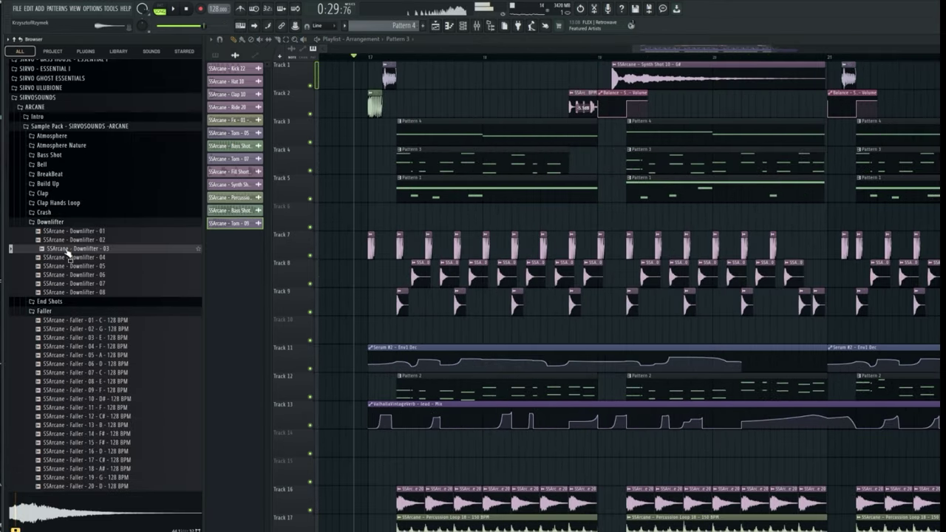
{"action": "left_click", "coordinate": [68, 257]}
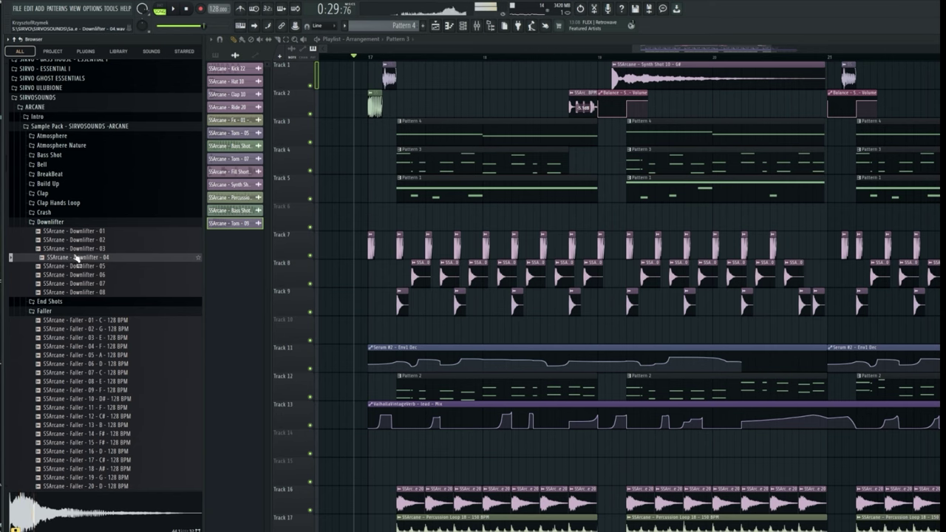
{"action": "left_click_drag", "start_coordinate": [395, 111], "coordinate": [436, 219]}
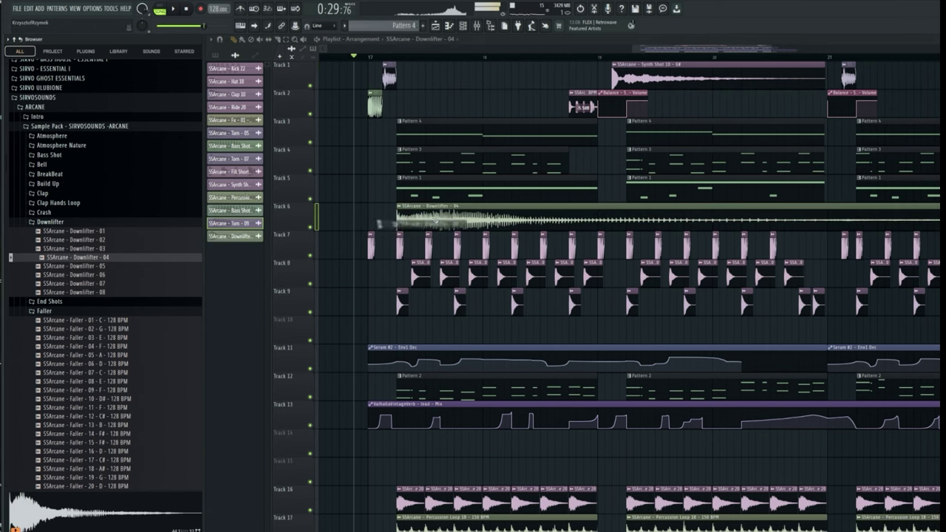
Step: Route Downlifter - 04 to mixer track 18 and open the effect selection for its slot 5
{"action": "double_click", "coordinate": [457, 212]}
{"action": "key", "text": "ctrl+l"}
{"action": "left_click", "coordinate": [841, 344]}
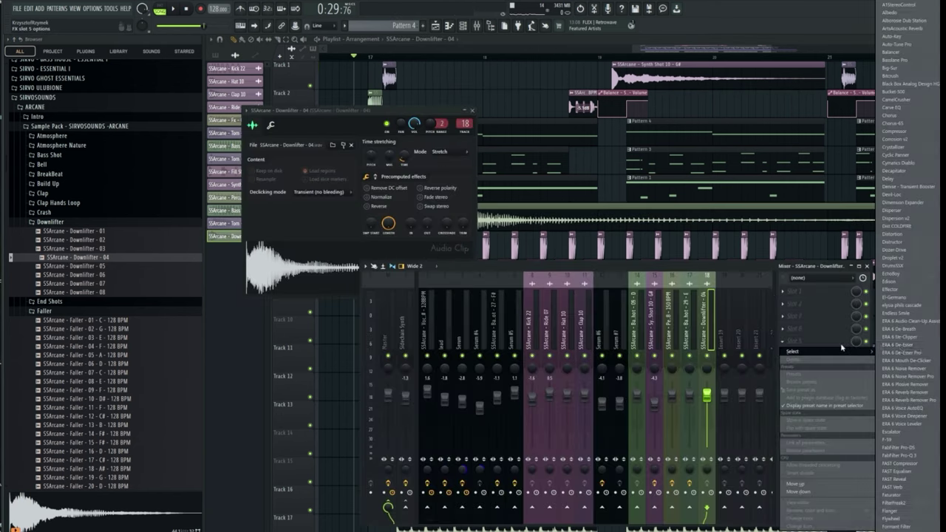
Step: Cut Downlifter - 04 out of the one-beat gap after bar 19 and trim its end to bar 21
{"action": "key", "text": "space"}
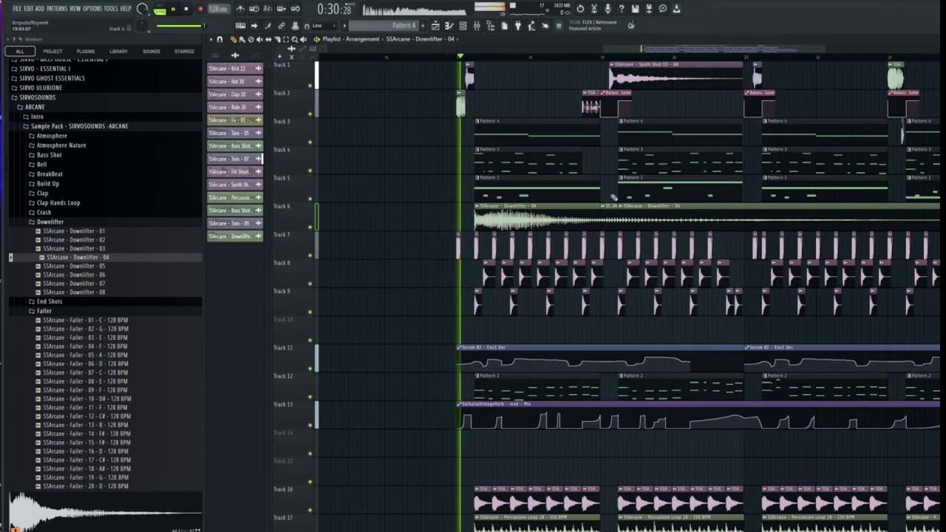
{"action": "key", "text": "space"}
{"action": "double_click", "coordinate": [546, 215]}
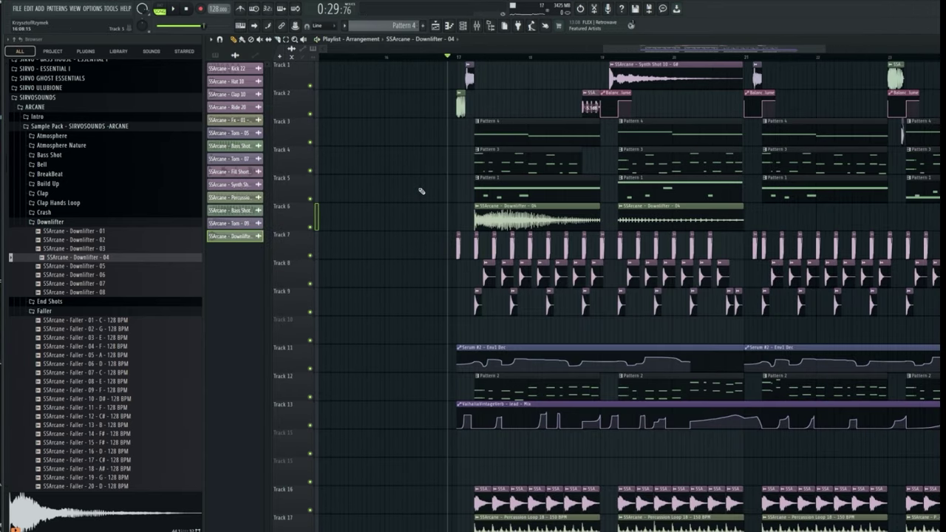
{"action": "scroll", "coordinate": [421, 192], "scroll_direction": "down", "scroll_amount": 3}
{"action": "scroll", "coordinate": [421, 192], "scroll_direction": "up", "scroll_amount": 3}
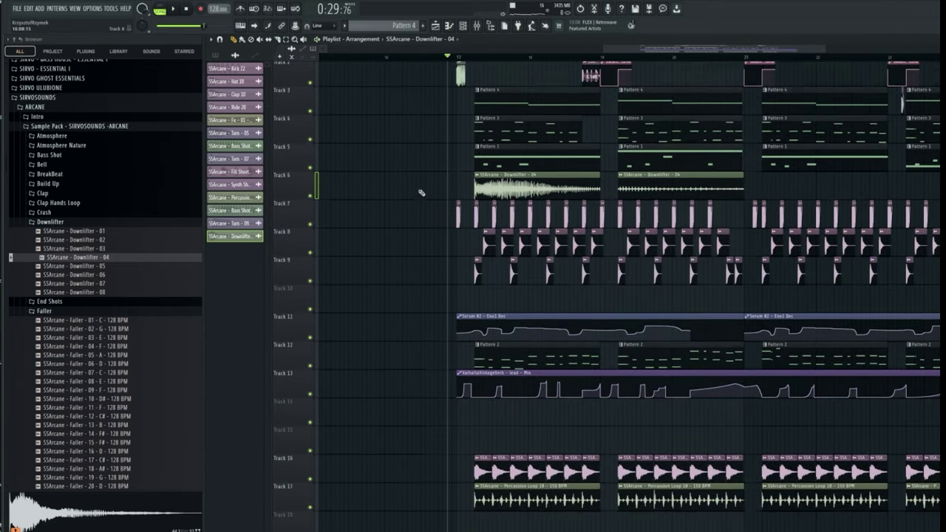
Step: Play the passage into bar 24, audition Impact 11 and place it on Track 6 with its hit landing at bar 24
{"action": "left_click_drag", "start_coordinate": [665, 51], "coordinate": [707, 54]}
{"action": "scroll", "coordinate": [749, 60], "scroll_direction": "up", "scroll_amount": 2}
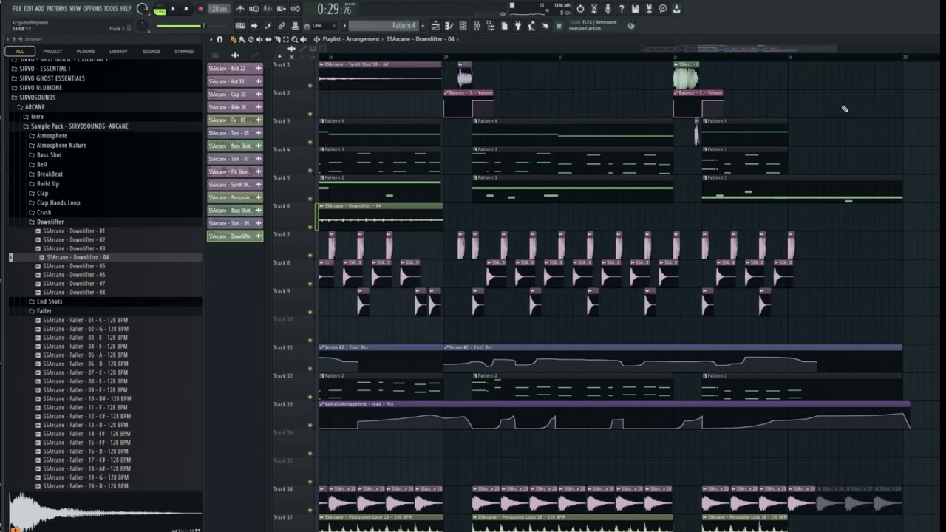
{"action": "key", "text": "space"}
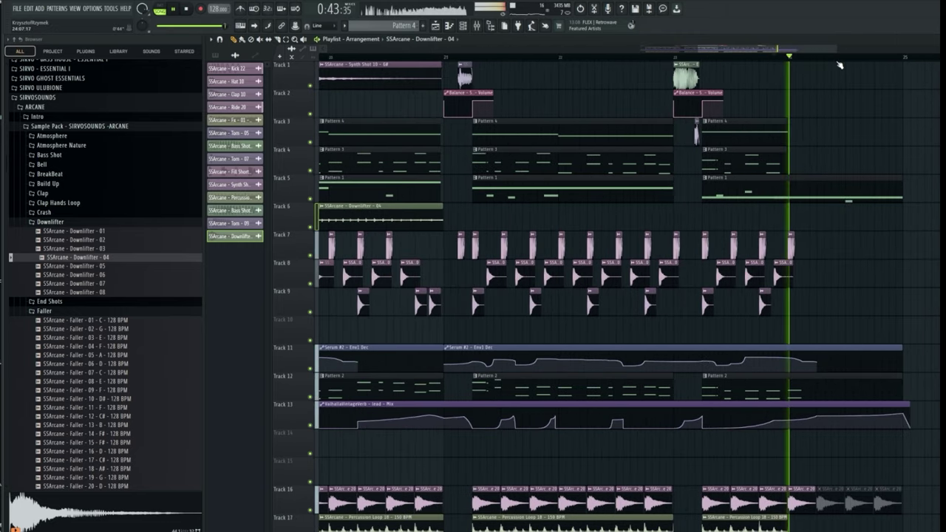
{"action": "key", "text": "space"}
{"action": "scroll", "coordinate": [840, 64], "scroll_direction": "up", "scroll_amount": 2}
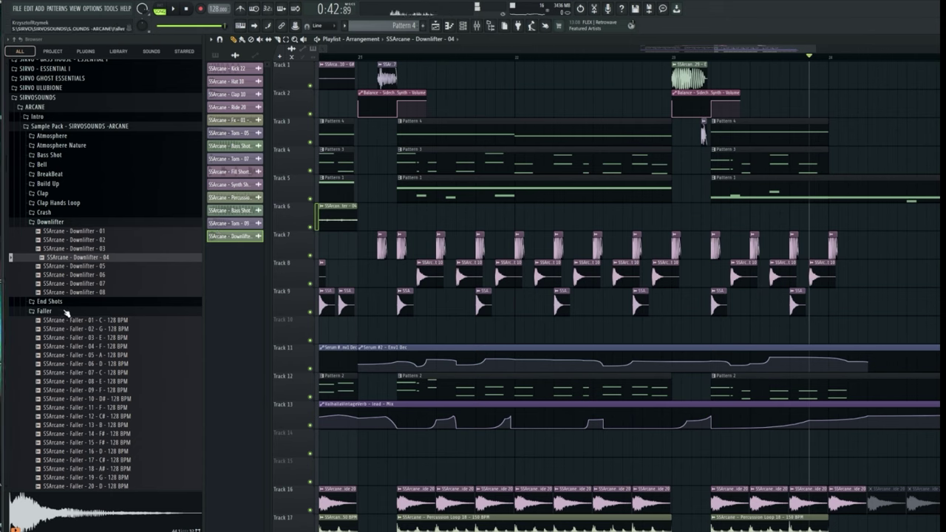
{"action": "left_click", "coordinate": [67, 312]}
{"action": "left_click", "coordinate": [56, 369]}
{"action": "scroll", "coordinate": [57, 367], "scroll_direction": "down", "scroll_amount": 2}
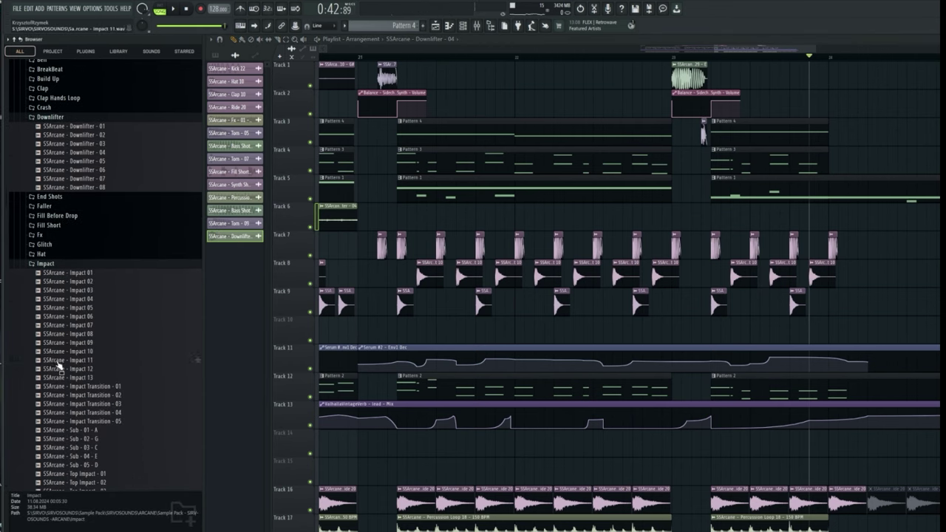
{"action": "left_click", "coordinate": [59, 362]}
{"action": "scroll", "coordinate": [62, 348], "scroll_direction": "down", "scroll_amount": 3}
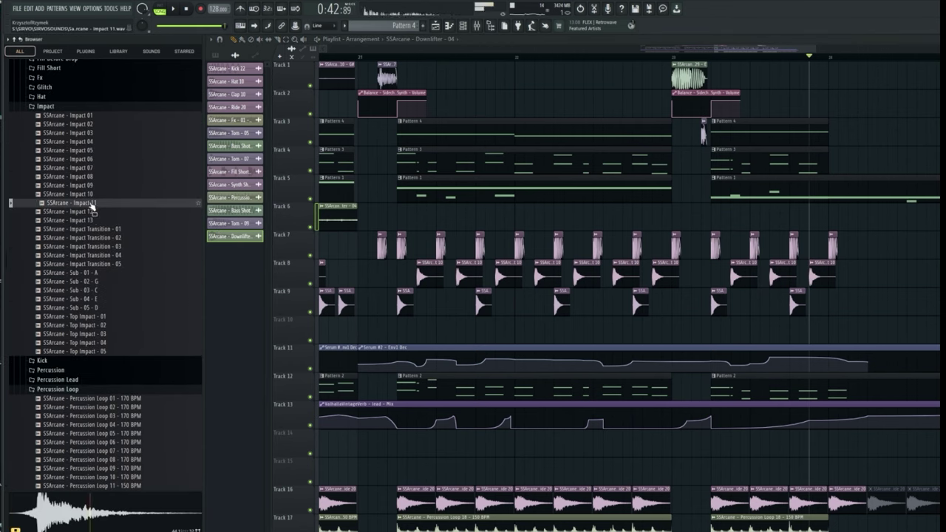
{"action": "left_click_drag", "start_coordinate": [907, 243], "coordinate": [921, 217]}
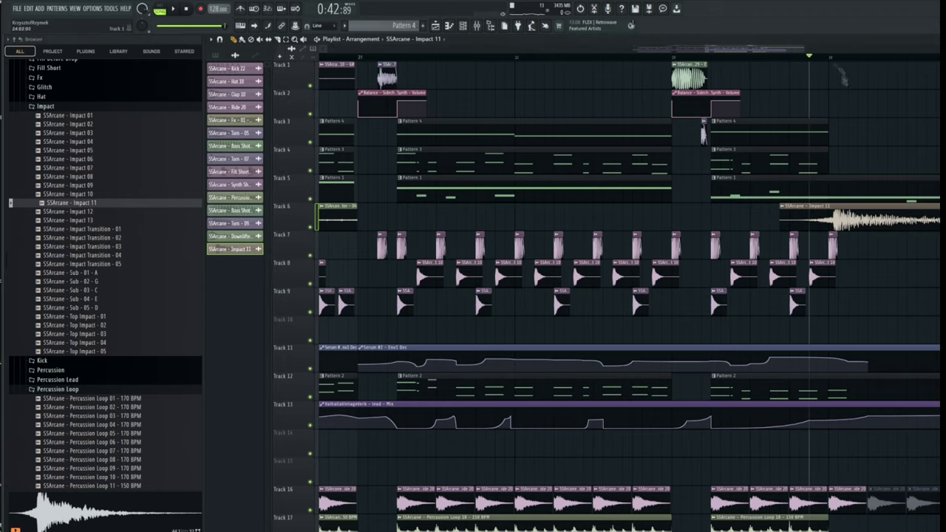
Step: Create a volume multiplier automation clip for Impact 11 and lay it over the sample on Track 6
{"action": "scroll", "coordinate": [843, 76], "scroll_direction": "up", "scroll_amount": 4}
{"action": "left_click", "coordinate": [647, 211]}
{"action": "mouse_move", "coordinate": [720, 314]}
{"action": "left_click", "coordinate": [789, 325]}
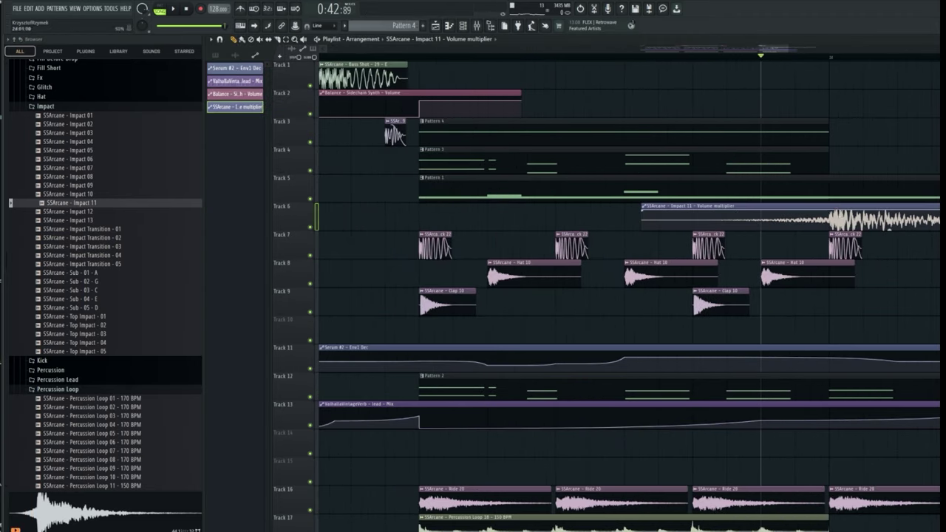
Step: Shape the Impact 11 volume automation into a curved fade-out after bar 24 while playing the passage
{"action": "key", "text": "space"}
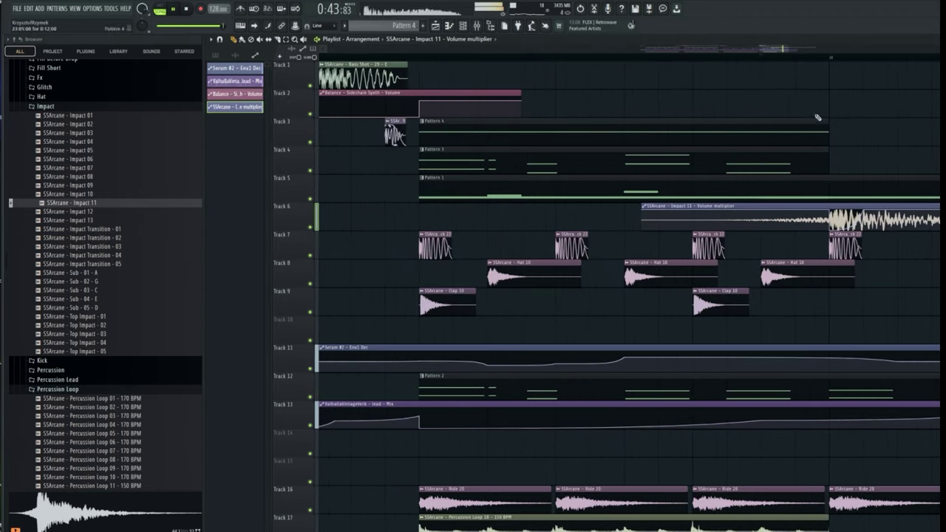
{"action": "scroll", "coordinate": [811, 64], "scroll_direction": "down", "scroll_amount": 2}
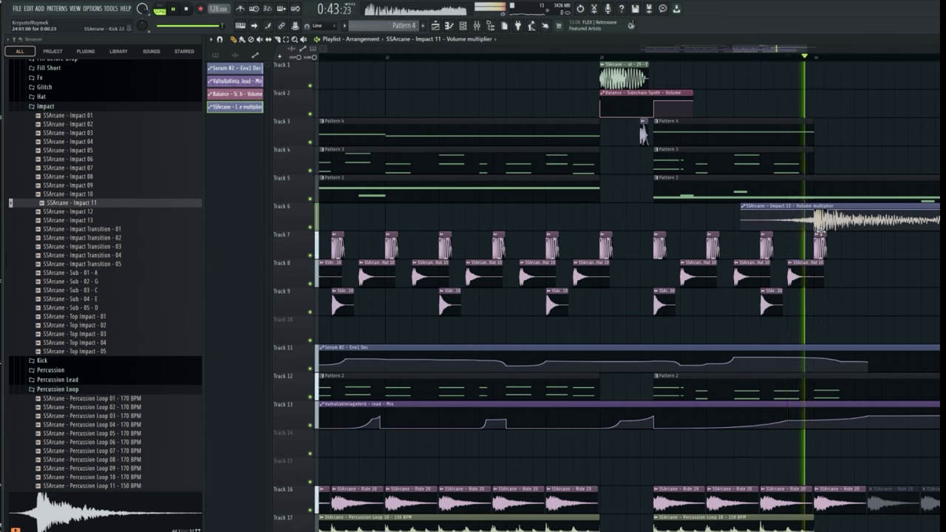
{"action": "scroll", "coordinate": [876, 65], "scroll_direction": "down", "scroll_amount": 2}
{"action": "scroll", "coordinate": [876, 65], "scroll_direction": "down", "scroll_amount": 3}
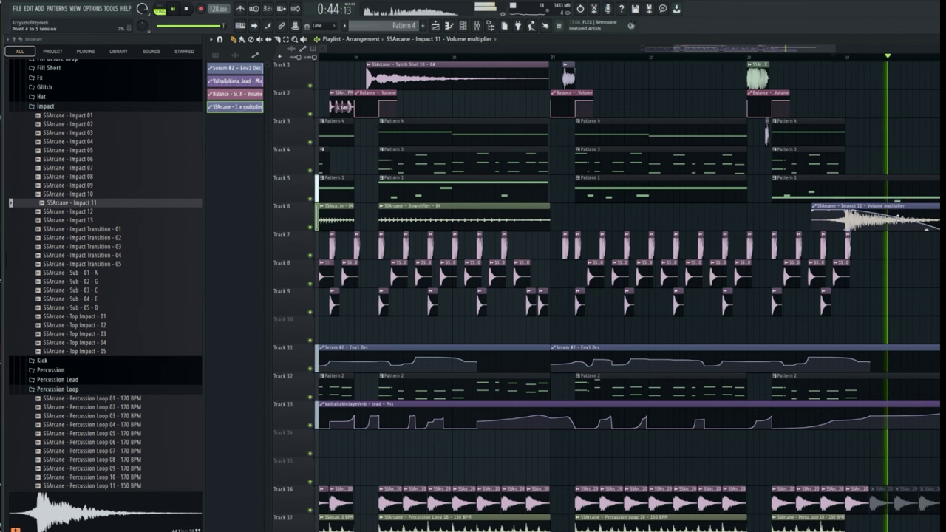
Step: Close the Impact samples, open the End Shots folder, audition End Shots - 03 - D# and return to the playlist arrangement
{"action": "key", "text": "space"}
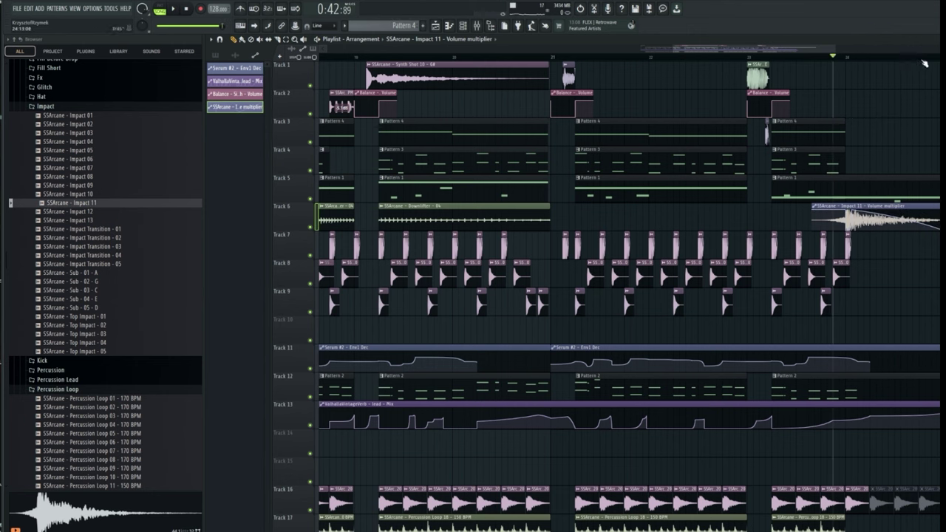
{"action": "scroll", "coordinate": [923, 63], "scroll_direction": "up", "scroll_amount": 4}
{"action": "left_click", "coordinate": [49, 107]}
{"action": "scroll", "coordinate": [59, 185], "scroll_direction": "up", "scroll_amount": 4}
{"action": "left_click", "coordinate": [58, 226]}
{"action": "double_click", "coordinate": [668, 141]}
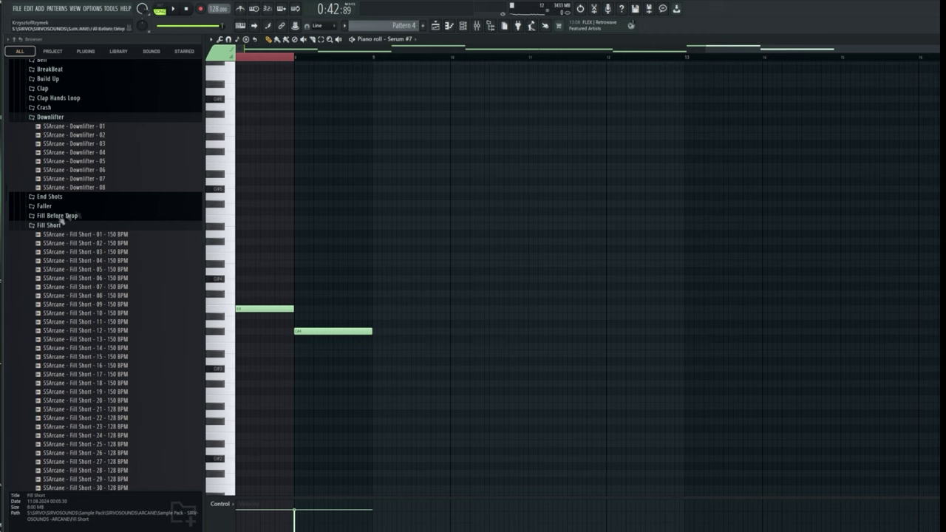
{"action": "left_click", "coordinate": [50, 197]}
{"action": "left_click", "coordinate": [102, 224]}
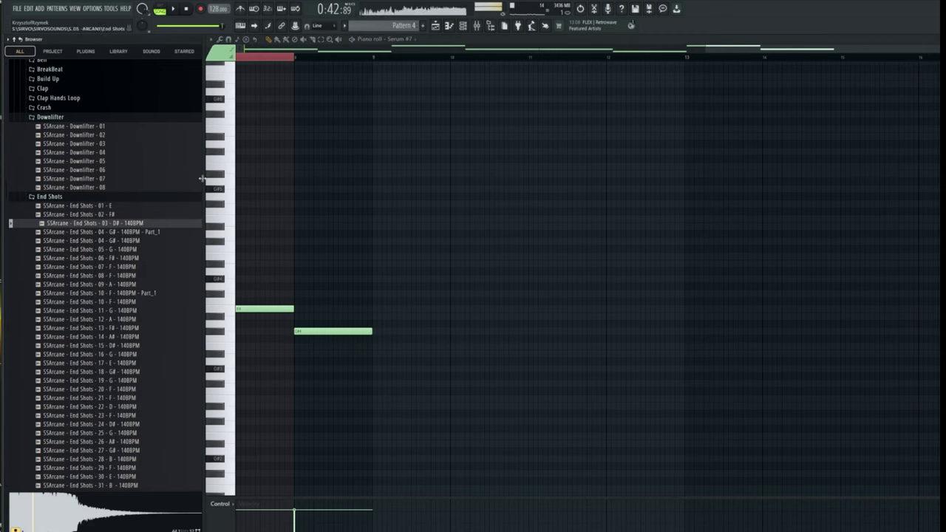
{"action": "left_click", "coordinate": [435, 26]}
Step: Audition several End Shots samples and place End Shots - 15 - D# - 140BPM on Track 10 at bar 24
{"action": "left_click", "coordinate": [107, 303]}
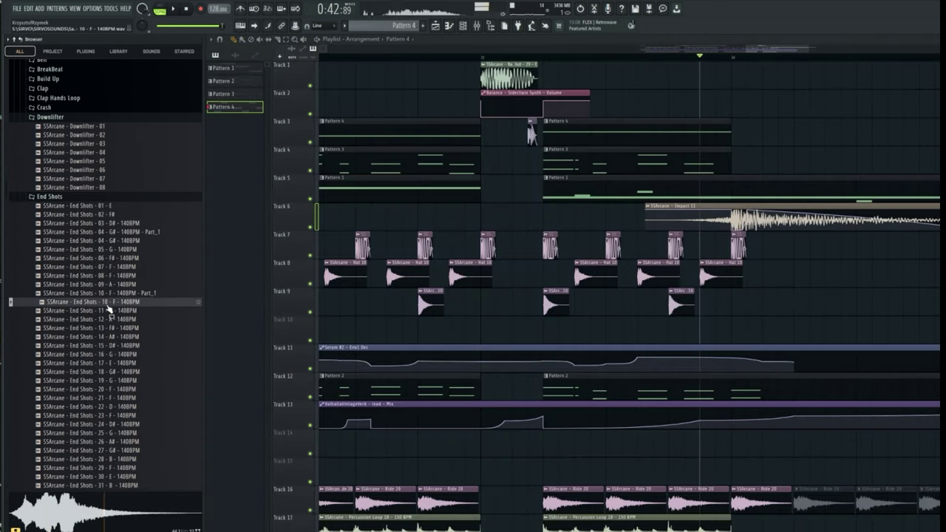
{"action": "left_click_drag", "start_coordinate": [109, 304], "coordinate": [900, 314]}
{"action": "left_click_drag", "start_coordinate": [900, 311], "coordinate": [776, 333]}
{"action": "left_click", "coordinate": [130, 364]}
{"action": "left_click", "coordinate": [130, 363]}
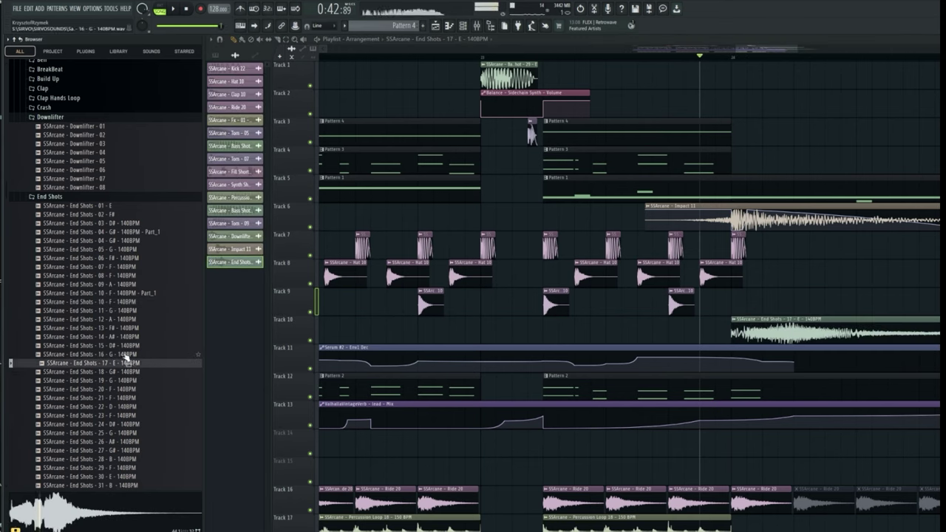
{"action": "left_click", "coordinate": [128, 354]}
{"action": "left_click", "coordinate": [127, 346]}
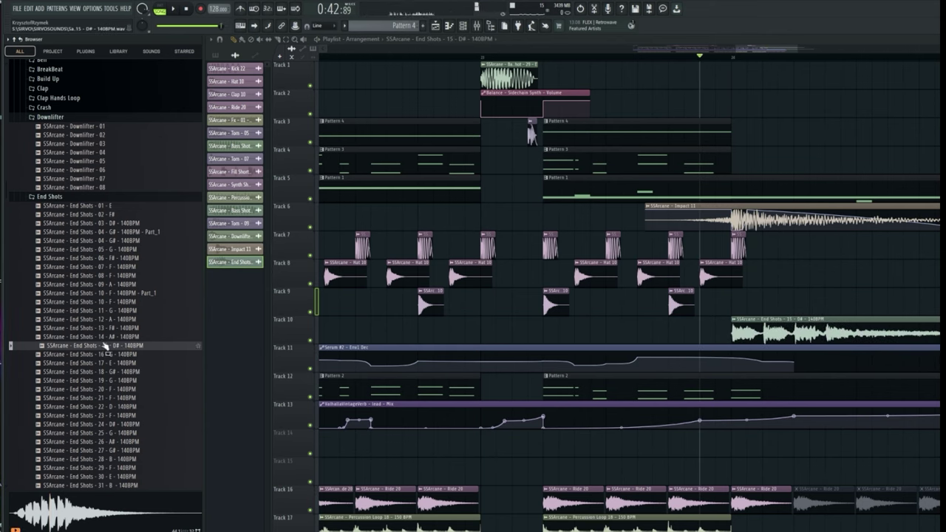
{"action": "left_click", "coordinate": [110, 337]}
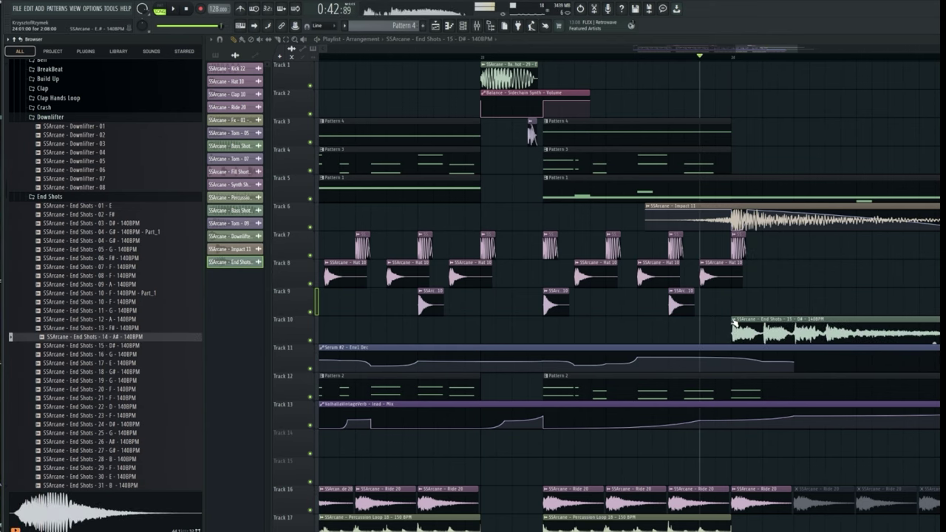
Step: Slip the End Shots 15 audio inside its Track 10 clip so its swell begins at bar 24, and play the transition
{"action": "left_click_drag", "start_coordinate": [729, 334], "coordinate": [780, 327]}
{"action": "key", "text": "space"}
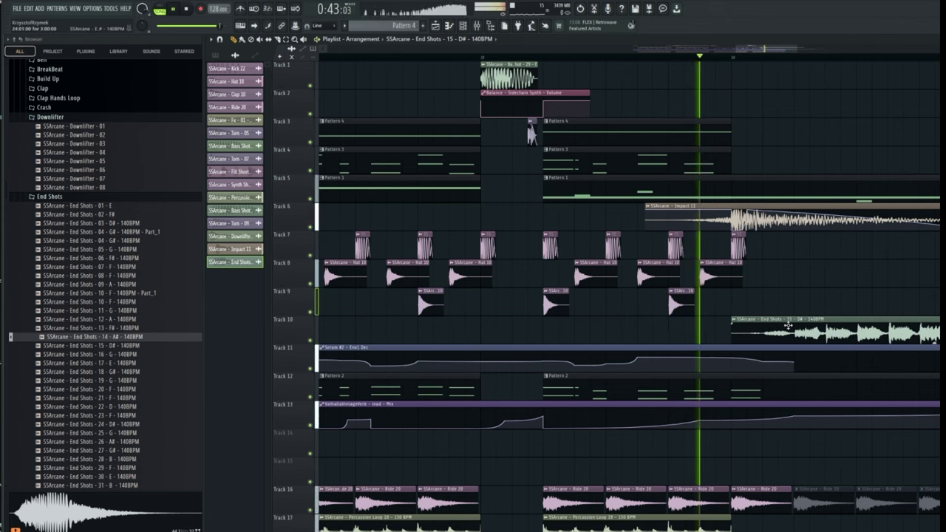
{"action": "key", "text": "space"}
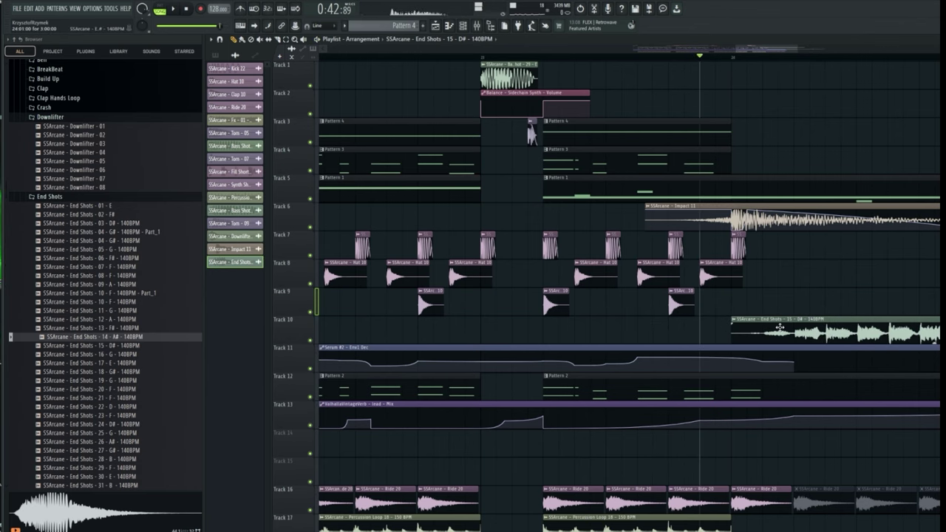
Step: Set End Shots 15 to Stretch mode with a 140 BPM source tempo, widen its pitch range to 12 and play it
{"action": "double_click", "coordinate": [780, 328]}
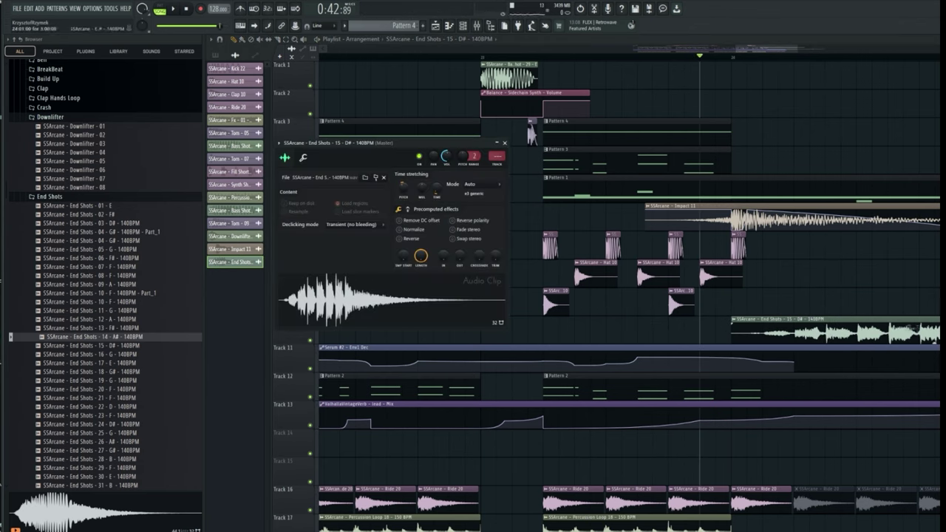
{"action": "left_click", "coordinate": [483, 208]}
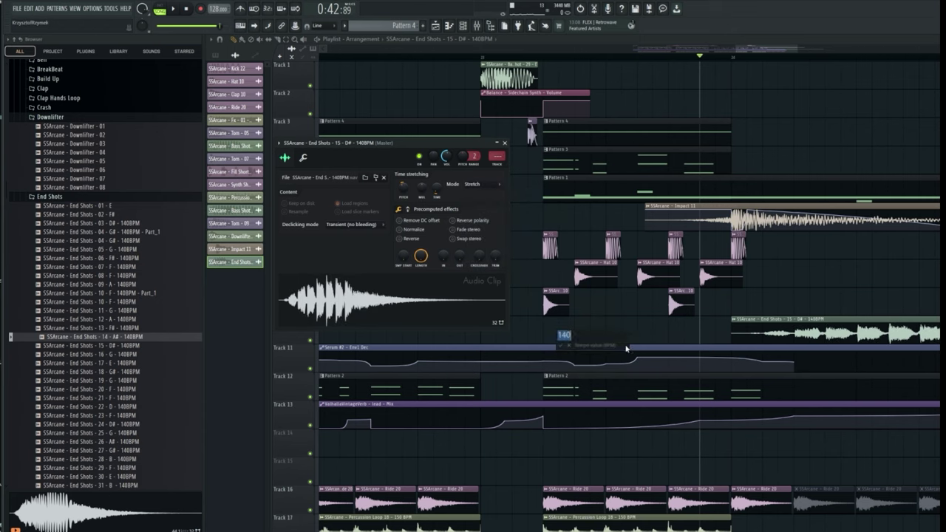
{"action": "left_click", "coordinate": [523, 268]}
{"action": "key", "text": "space"}
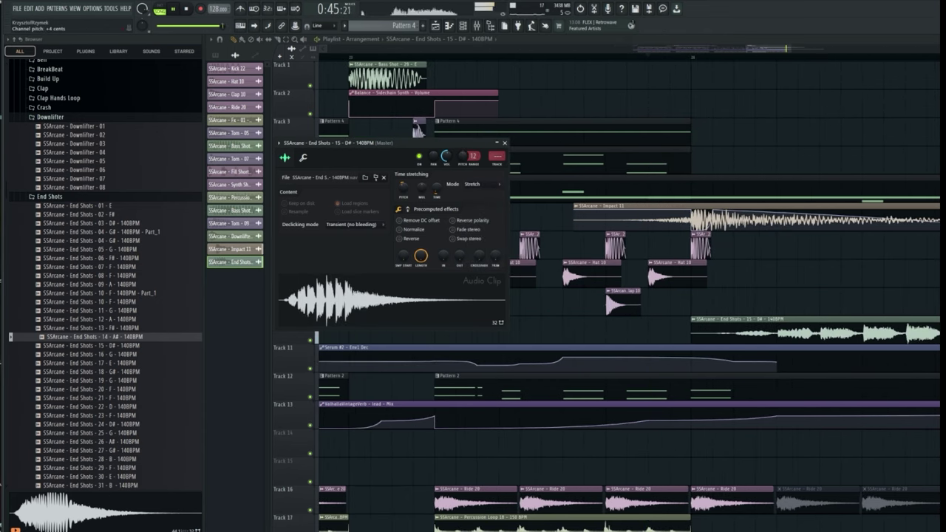
{"action": "key", "text": "space"}
{"action": "right_click", "coordinate": [463, 157]}
{"action": "left_click", "coordinate": [472, 163]}
Step: Create a channel pitch automation clip for End Shots 15 from bar 24 on Track 1 and shape it into a falling curve
{"action": "left_click_drag", "start_coordinate": [695, 57], "coordinate": [840, 59]}
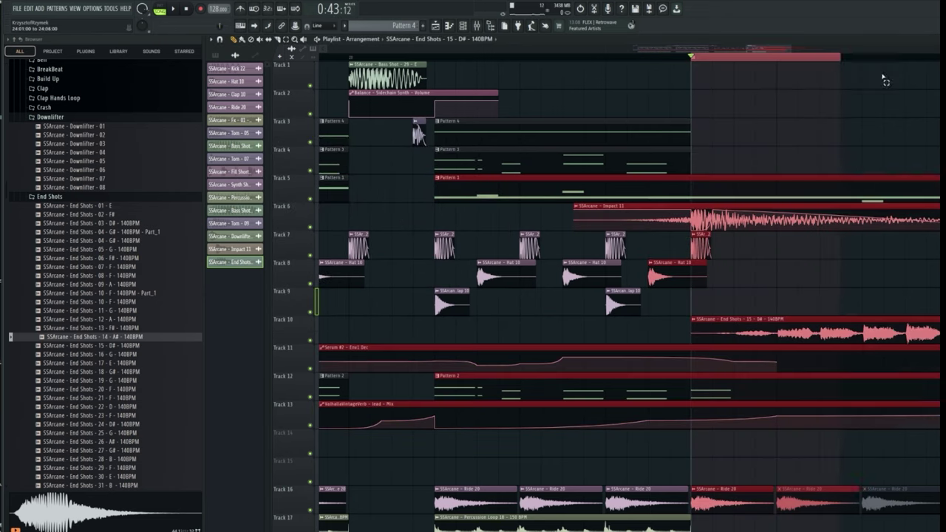
{"action": "double_click", "coordinate": [914, 318]}
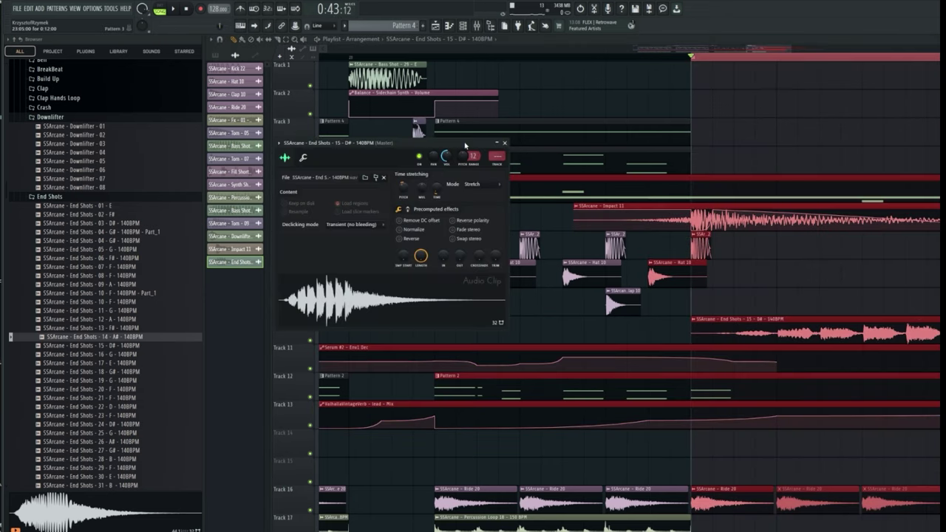
{"action": "right_click", "coordinate": [466, 157]}
{"action": "left_click", "coordinate": [497, 220]}
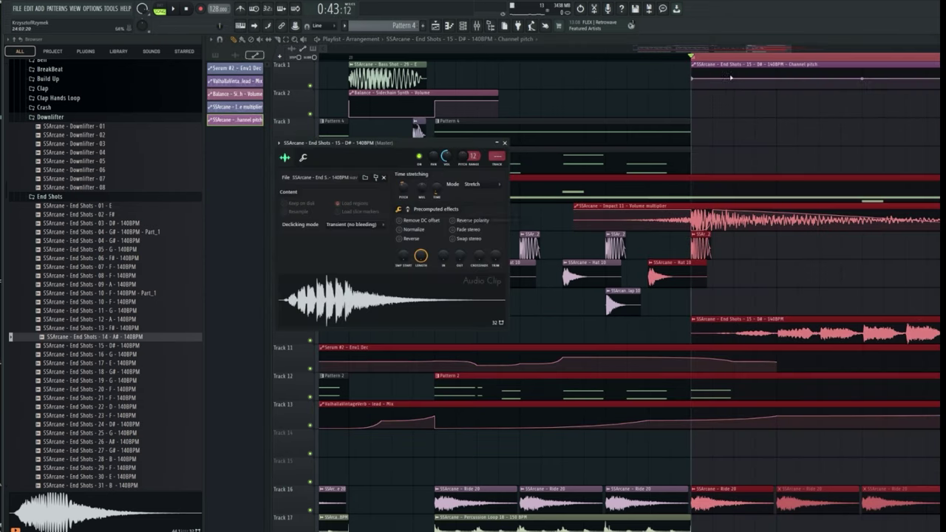
{"action": "key", "text": "space"}
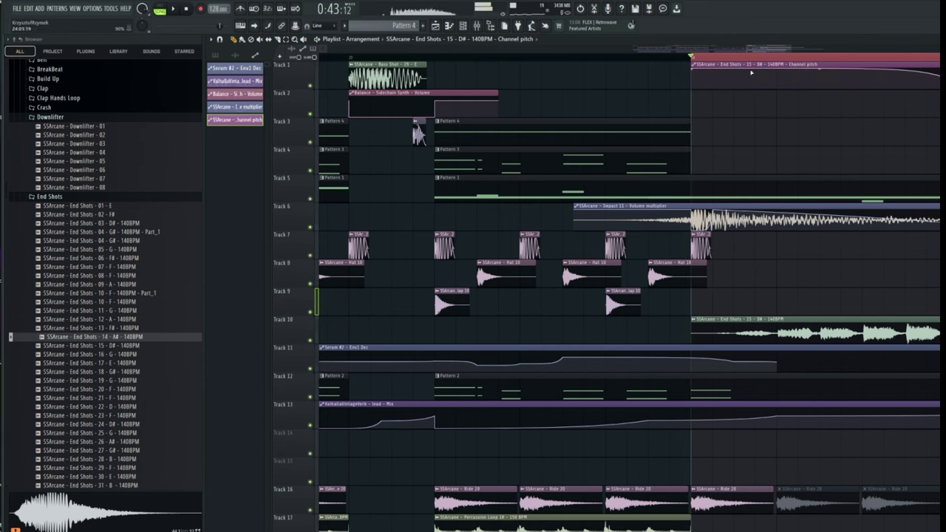
Step: Stretch Bass Shot - 29 - E across the full one-beat gap at bar 23, set it to Stretch mode and play the passage
{"action": "scroll", "coordinate": [704, 58], "scroll_direction": "down", "scroll_amount": 5}
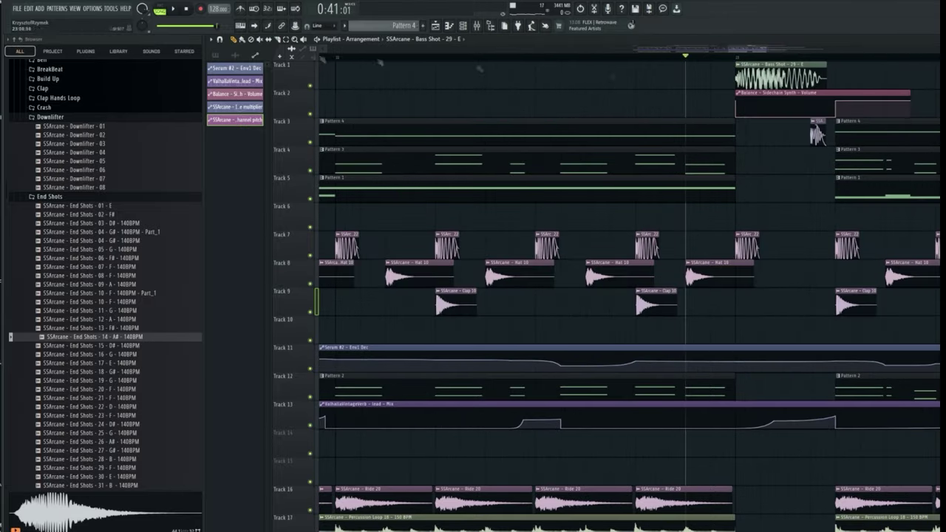
{"action": "key", "text": "space"}
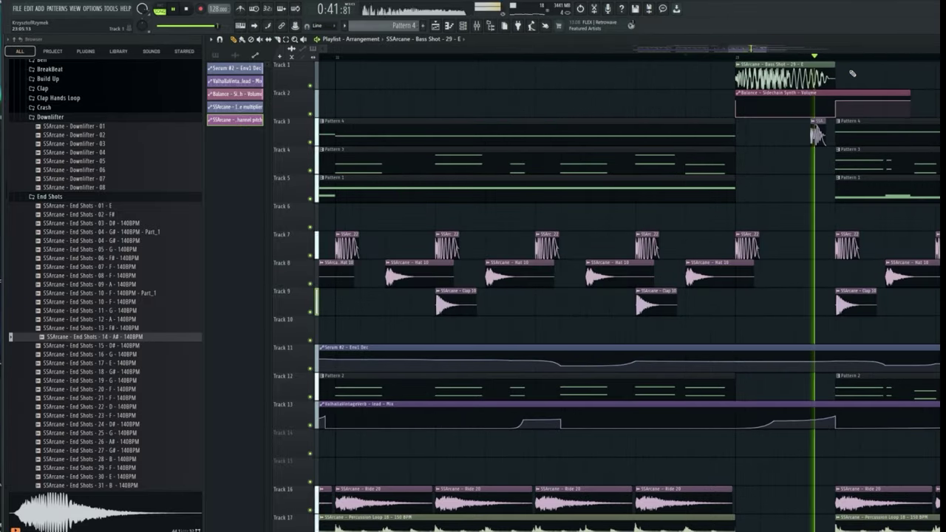
{"action": "key", "text": "space"}
{"action": "double_click", "coordinate": [794, 76]}
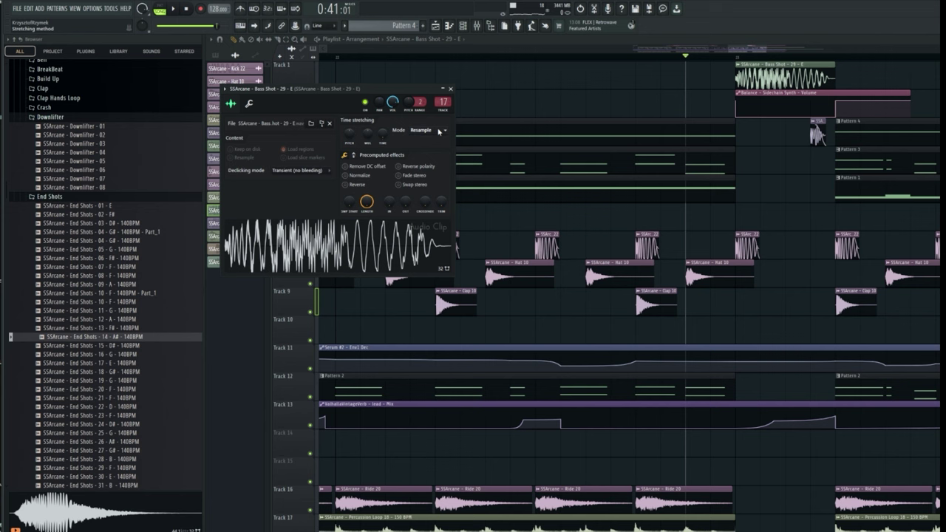
{"action": "key", "text": "space"}
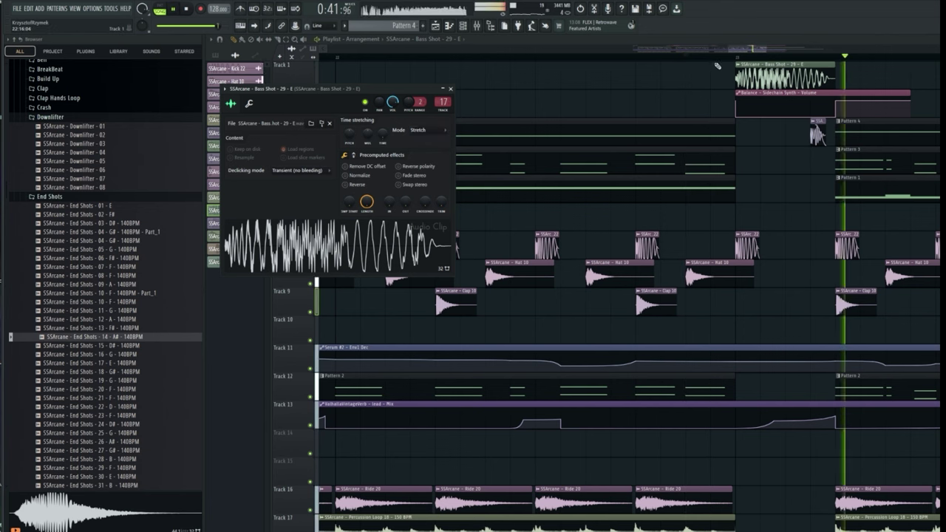
{"action": "key", "text": "space"}
Step: Open Bass Shot - 29 - E in Edison, send its latter section to the playlist as a new clip and reverse it
{"action": "double_click", "coordinate": [785, 83]}
{"action": "right_click", "coordinate": [361, 239]}
{"action": "left_click", "coordinate": [394, 281]}
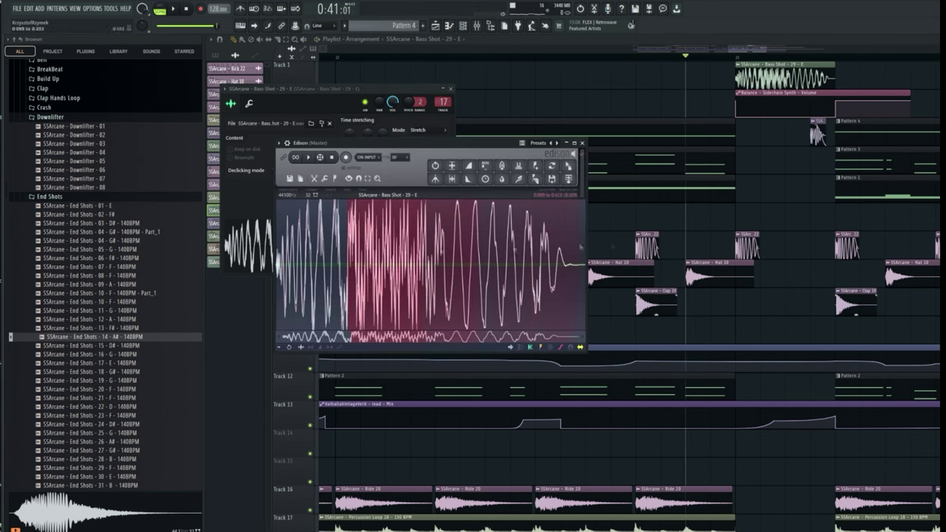
{"action": "left_click_drag", "start_coordinate": [571, 180], "coordinate": [539, 81]}
{"action": "left_click", "coordinate": [338, 175]}
{"action": "left_click", "coordinate": [336, 175]}
{"action": "key", "text": "Escape"}
Step: Place the reversed Bass Shot clip on Track 2 with a fade-in so it ends at bar 23, and play the passage
{"action": "left_click_drag", "start_coordinate": [590, 63], "coordinate": [703, 92]}
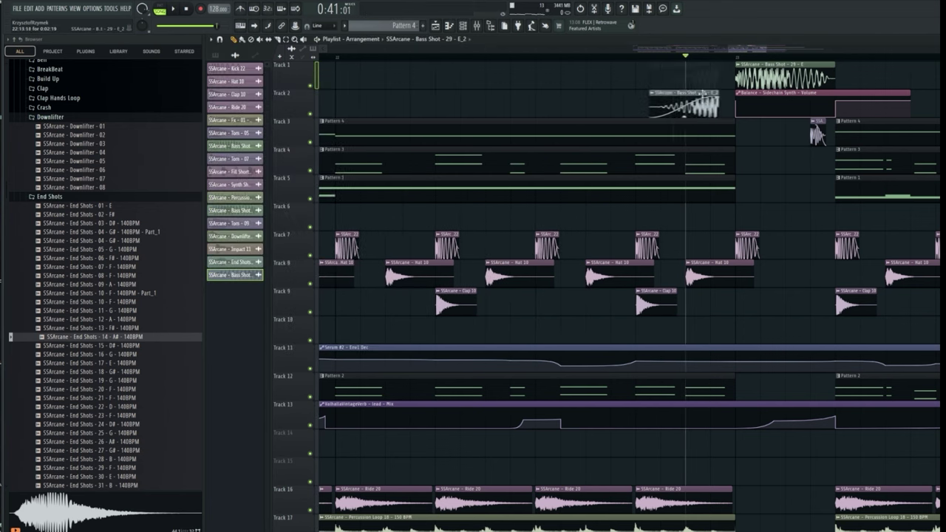
{"action": "key", "text": "space"}
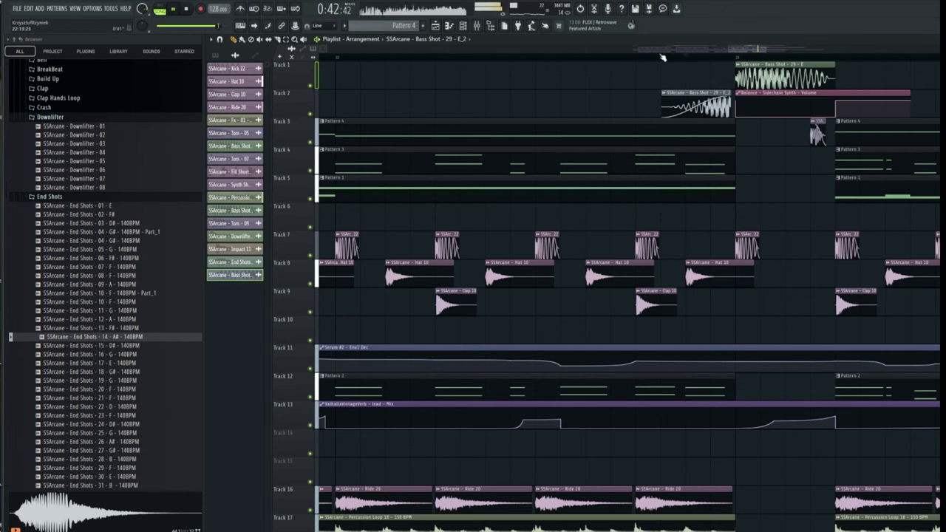
{"action": "scroll", "coordinate": [663, 62], "scroll_direction": "down", "scroll_amount": 2}
{"action": "key", "text": "space"}
{"action": "scroll", "coordinate": [662, 62], "scroll_direction": "down", "scroll_amount": 2}
{"action": "scroll", "coordinate": [663, 62], "scroll_direction": "down", "scroll_amount": 2}
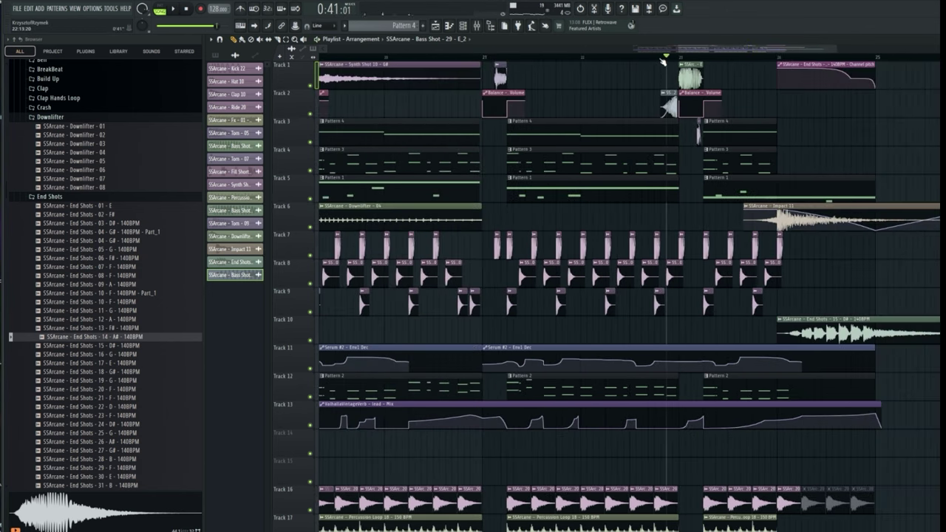
{"action": "scroll", "coordinate": [663, 62], "scroll_direction": "down", "scroll_amount": 1}
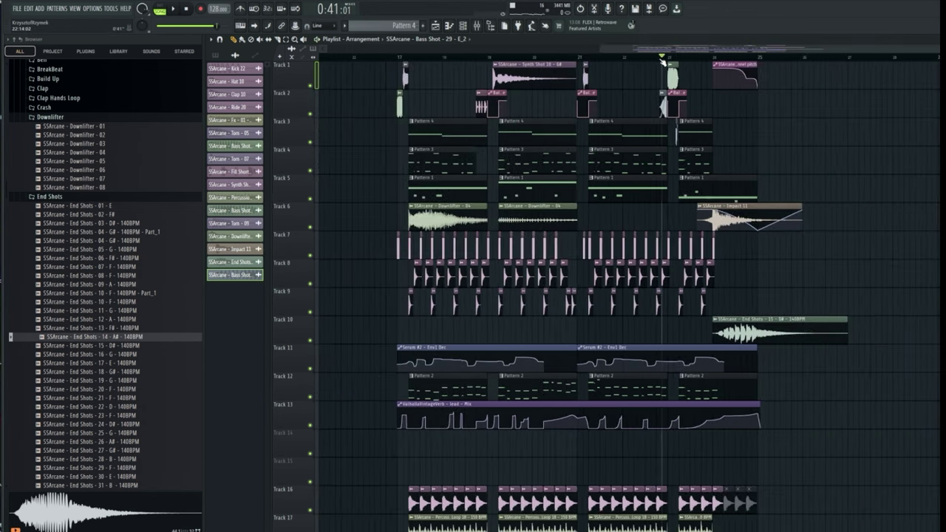
Step: Play the drop's entry, audition the Fill Before Drop samples and place Fill 06 - 126BPM on Track 8 before bar 17
{"action": "left_click", "coordinate": [373, 65]}
{"action": "scroll", "coordinate": [373, 65], "scroll_direction": "up", "scroll_amount": 3}
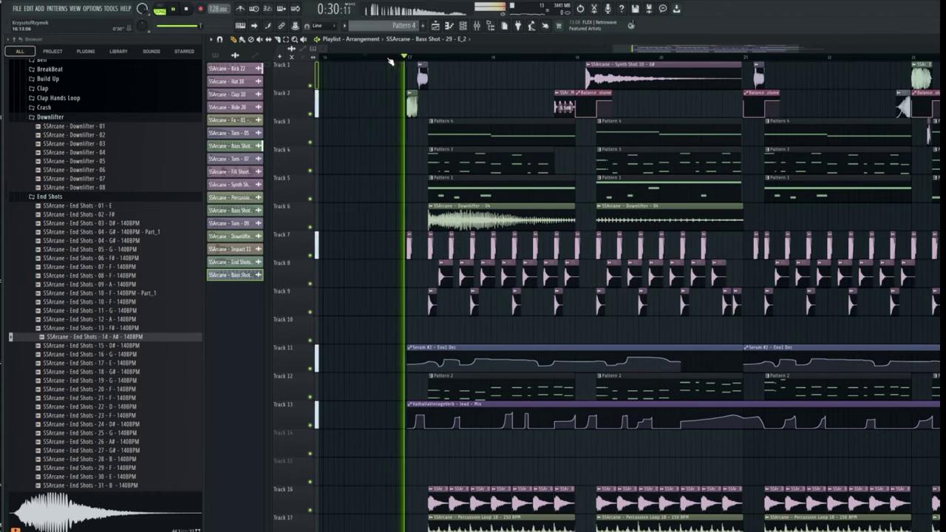
{"action": "left_click", "coordinate": [39, 197]}
{"action": "left_click", "coordinate": [54, 226]}
{"action": "left_click", "coordinate": [54, 226]}
{"action": "left_click", "coordinate": [58, 216]}
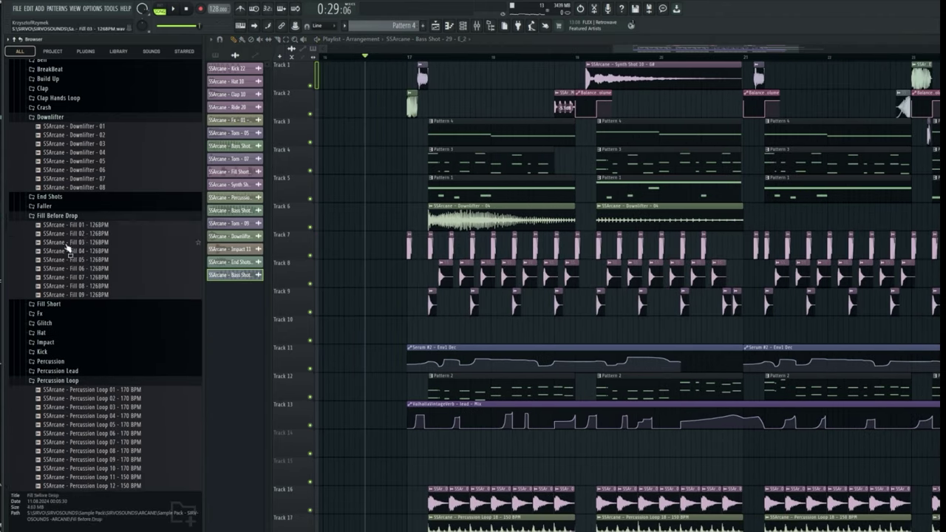
{"action": "left_click_drag", "start_coordinate": [68, 243], "coordinate": [77, 223]}
{"action": "left_click", "coordinate": [84, 251]}
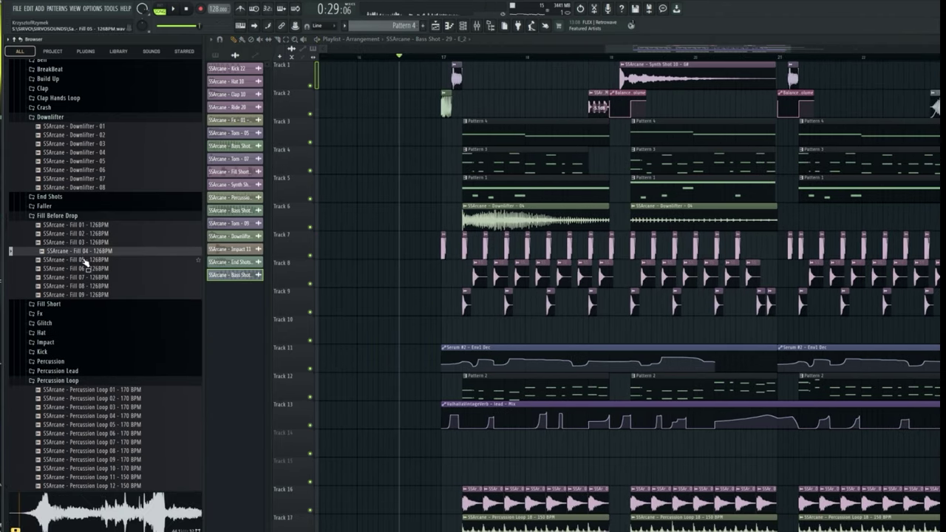
{"action": "left_click", "coordinate": [85, 260]}
{"action": "left_click", "coordinate": [86, 269]}
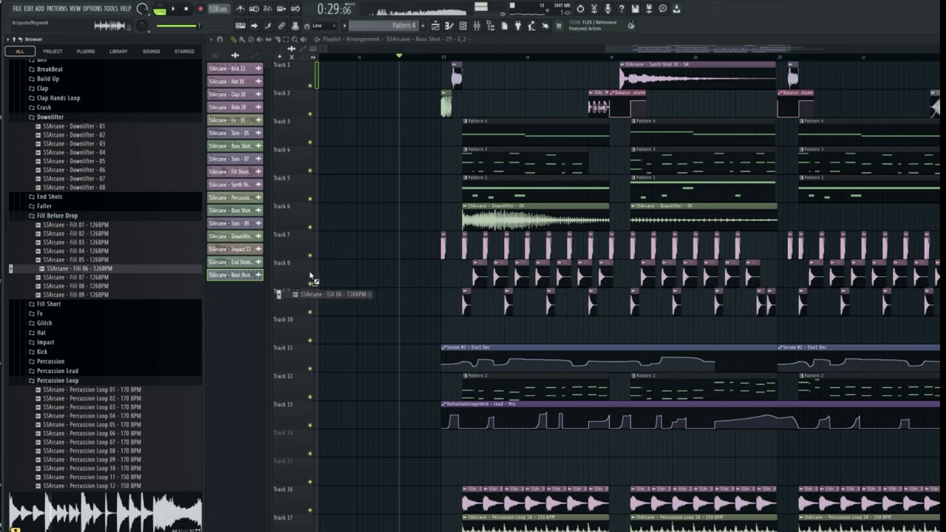
{"action": "left_click_drag", "start_coordinate": [311, 276], "coordinate": [397, 275]}
Step: Adjust Fill 06's time stretching to the project tempo so it fills bar 16
{"action": "double_click", "coordinate": [377, 275]}
{"action": "right_click", "coordinate": [382, 133]}
{"action": "left_click", "coordinate": [407, 167]}
{"action": "left_click", "coordinate": [608, 345]}
Step: Isolate the leads on Tracks 4, 5 and 12 by muting all other tracks, and play them from one beat after bar 17
{"action": "left_click", "coordinate": [465, 58]}
{"action": "key", "text": "space"}
{"action": "scroll", "coordinate": [463, 64], "scroll_direction": "up", "scroll_amount": 6}
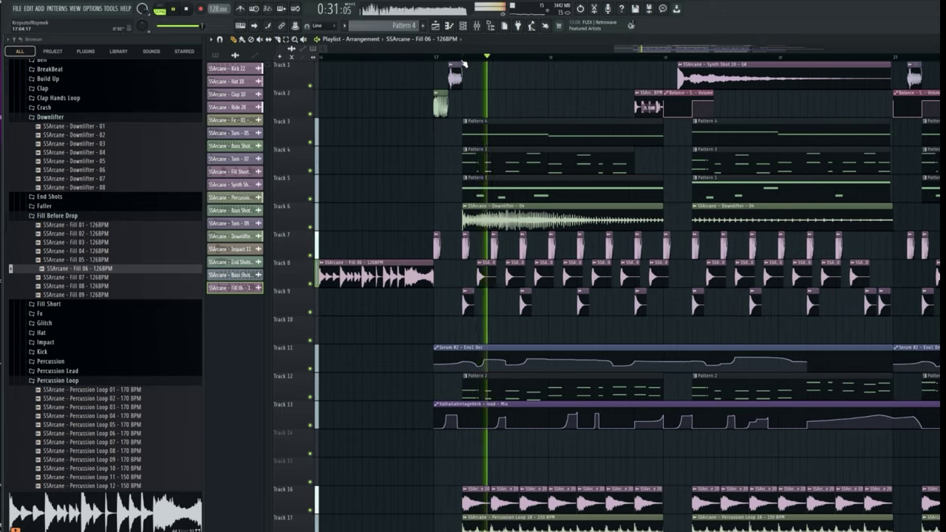
{"action": "key", "text": "space"}
{"action": "right_click", "coordinate": [311, 255]}
{"action": "left_click_drag", "start_coordinate": [310, 227], "coordinate": [310, 199]}
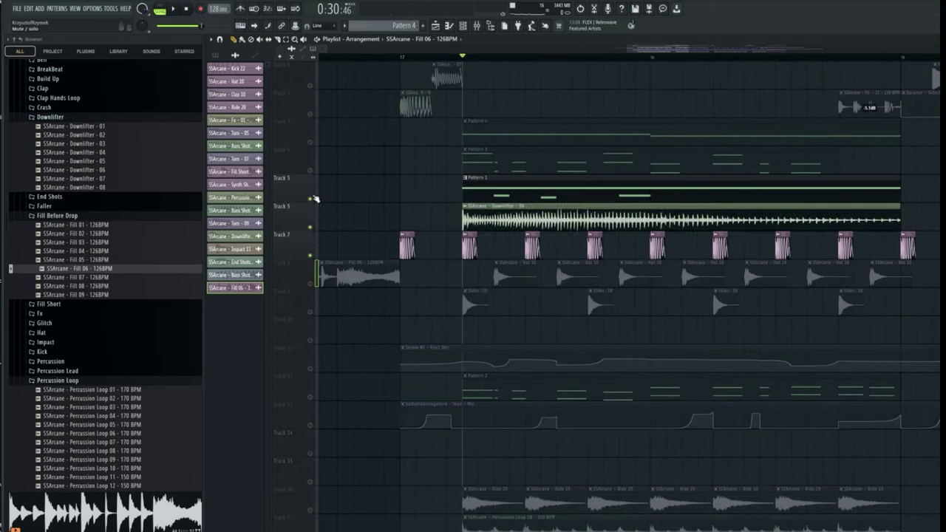
{"action": "right_click", "coordinate": [311, 199]}
{"action": "left_click", "coordinate": [311, 170]}
{"action": "key", "text": "space"}
{"action": "left_click", "coordinate": [311, 397]}
{"action": "key", "text": "space"}
Step: Record the isolated lead chord with Edison on the Master channel, send the recording to the playlist and reverse it
{"action": "key", "text": "F6"}
{"action": "left_click", "coordinate": [462, 26]}
{"action": "left_click", "coordinate": [477, 26]}
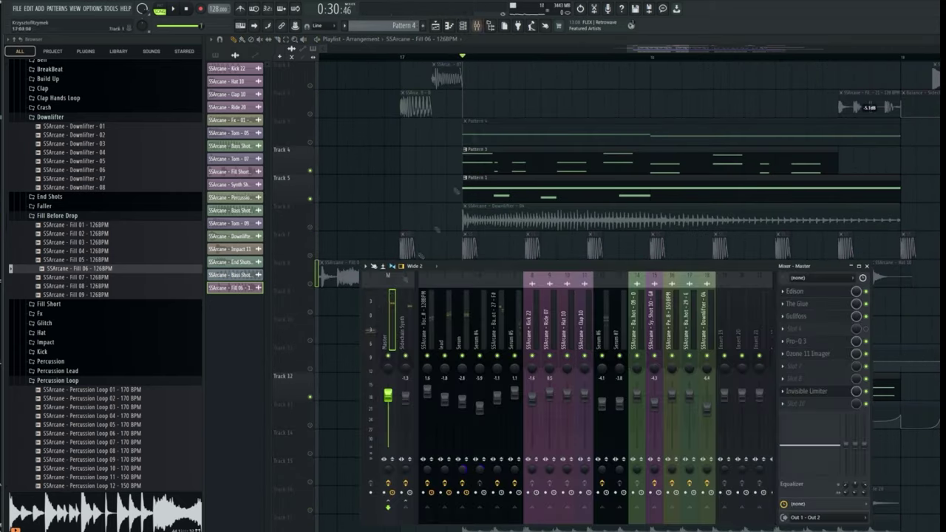
{"action": "left_click", "coordinate": [371, 325]}
{"action": "left_click", "coordinate": [784, 303]}
{"action": "mouse_move", "coordinate": [800, 315]}
{"action": "left_click", "coordinate": [894, 280]}
{"action": "left_click", "coordinate": [356, 169]}
{"action": "left_click", "coordinate": [174, 9]}
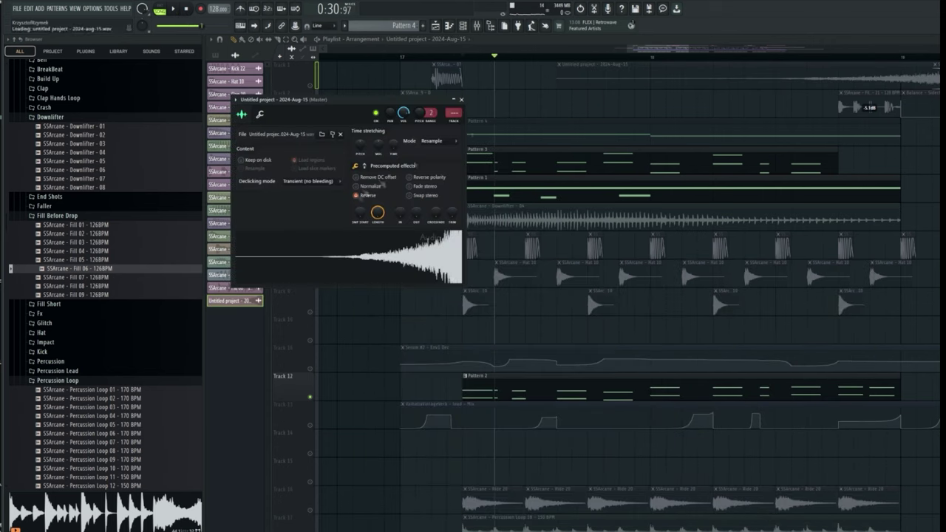
Step: Move the reversed lead recording on Track 5 so it ends one beat before bar 17
{"action": "left_click", "coordinate": [461, 100]}
{"action": "scroll", "coordinate": [473, 192], "scroll_direction": "left", "scroll_amount": 5}
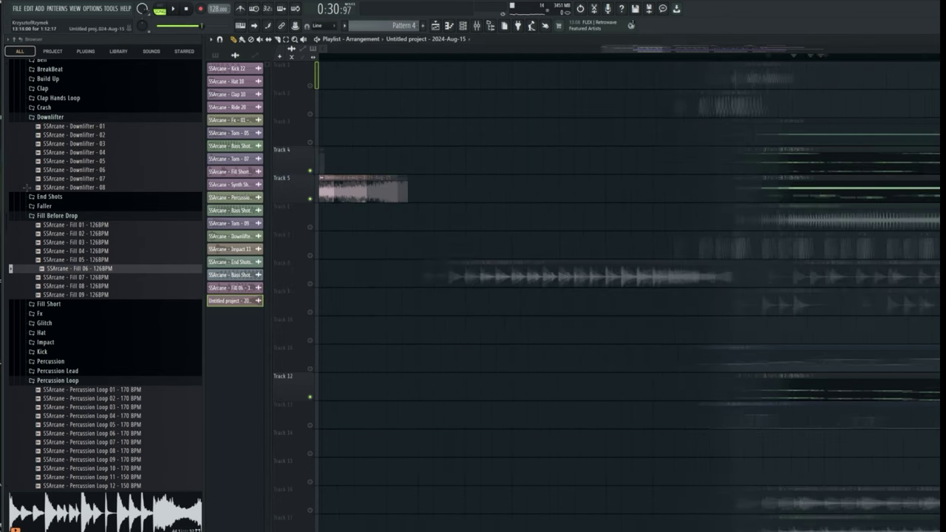
{"action": "left_click_drag", "start_coordinate": [341, 194], "coordinate": [380, 198]}
{"action": "mouse_move", "coordinate": [783, 192]}
{"action": "left_mouse_down"}
{"action": "mouse_move", "coordinate": [764, 193]}
{"action": "mouse_move", "coordinate": [783, 192]}
{"action": "left_mouse_up"}
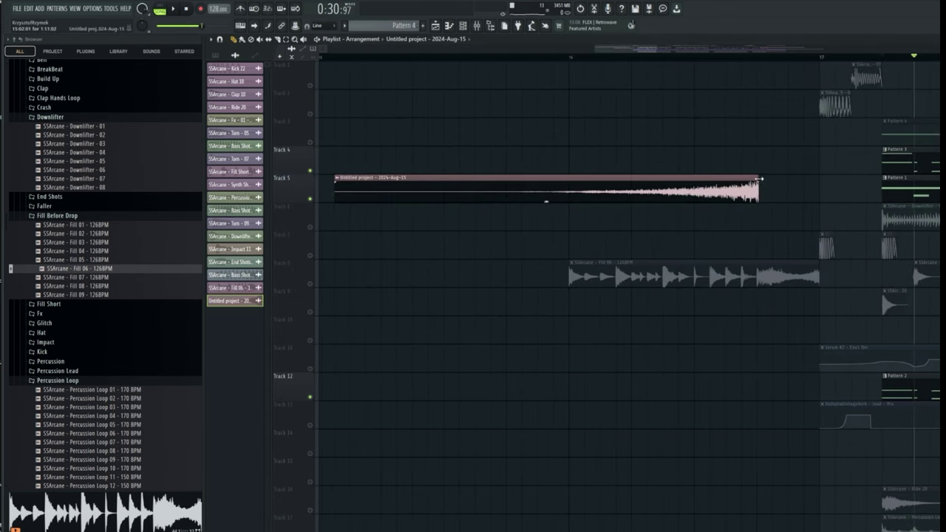
Step: Unmute all tracks and play the transition from before bar 17 into the drop
{"action": "right_click", "coordinate": [310, 199]}
{"action": "right_click", "coordinate": [310, 199]}
{"action": "scroll", "coordinate": [513, 57], "scroll_direction": "down", "scroll_amount": 4}
{"action": "left_click", "coordinate": [513, 58]}
{"action": "key", "text": "space"}
{"action": "left_click_drag", "start_coordinate": [670, 51], "coordinate": [675, 51]}
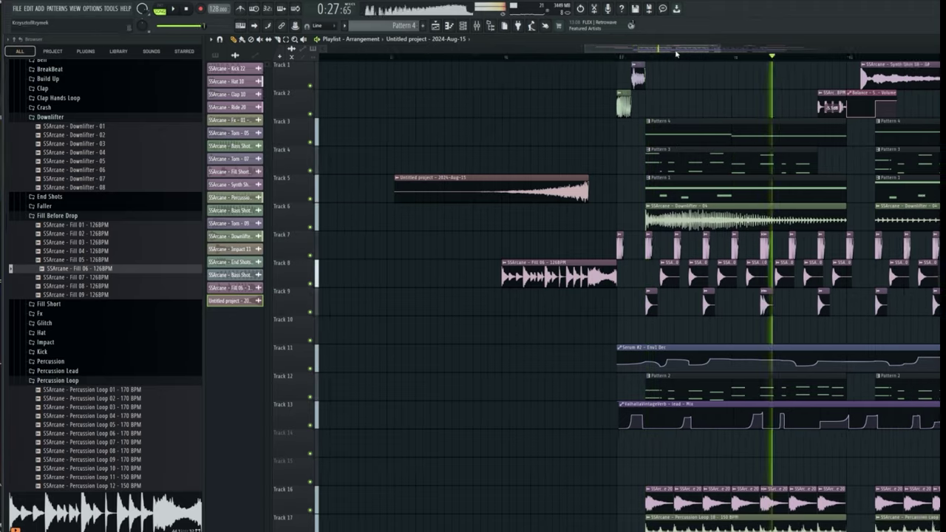
{"action": "key", "text": "space"}
Step: Audition the Crash samples, place Crash 02 on Track 2 one beat after bar 17 and give it a short fade-in
{"action": "scroll", "coordinate": [81, 192], "scroll_direction": "up", "scroll_amount": 5}
{"action": "left_click", "coordinate": [44, 212]}
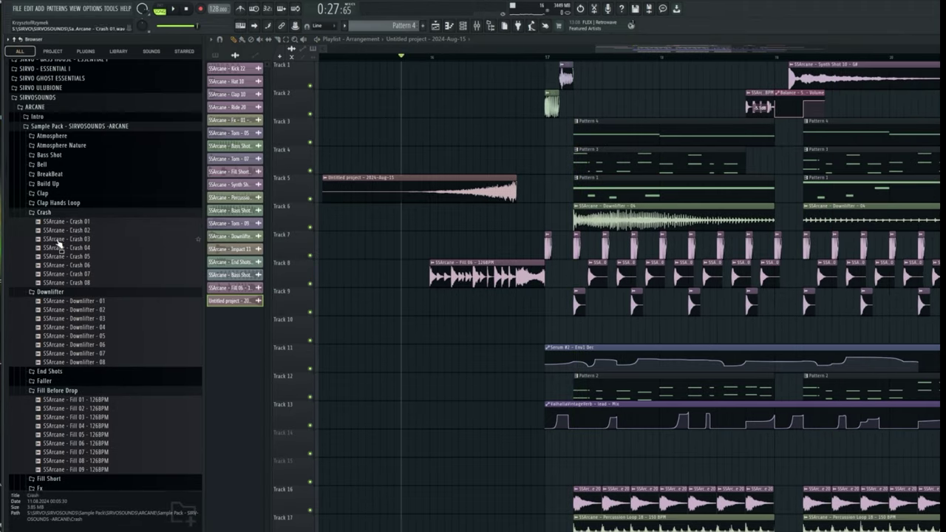
{"action": "left_click", "coordinate": [60, 241]}
{"action": "left_click", "coordinate": [64, 233]}
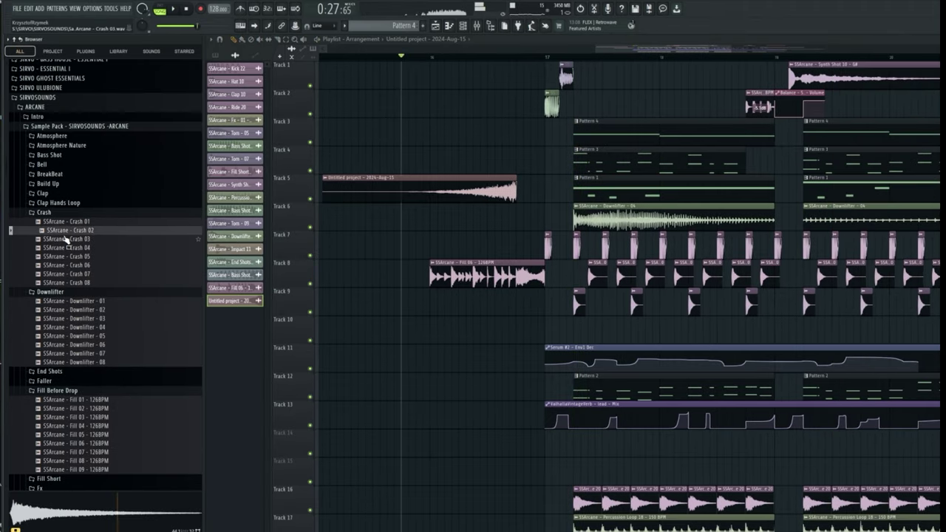
{"action": "left_click_drag", "start_coordinate": [65, 238], "coordinate": [574, 97]}
{"action": "double_click", "coordinate": [586, 104]}
{"action": "scroll", "coordinate": [583, 62], "scroll_direction": "up", "scroll_amount": 4}
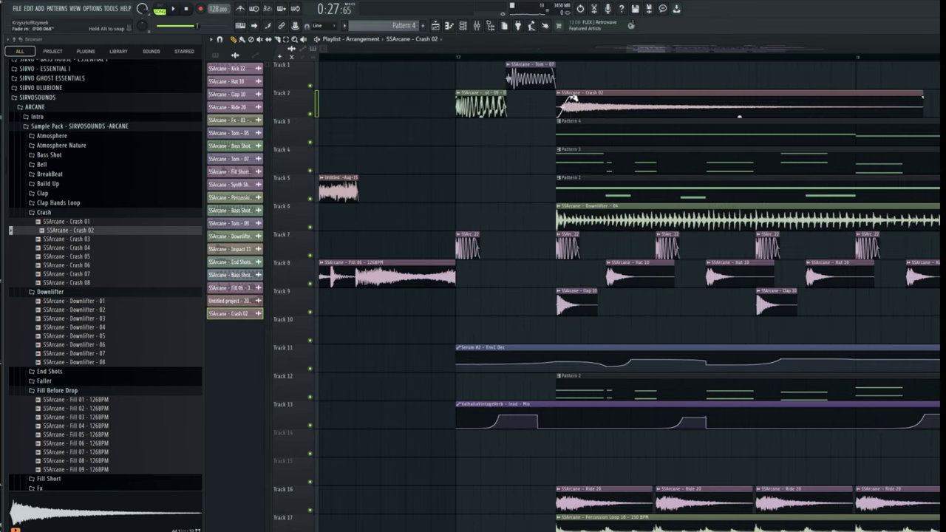
Step: Set Crash 02's time stretching mode to Stretch and route it to mixer track 19
{"action": "double_click", "coordinate": [591, 109]}
{"action": "left_click", "coordinate": [442, 150]}
{"action": "left_click", "coordinate": [450, 167]}
{"action": "key", "text": "ctrl+l"}
Step: Add Fruity Delay 3 to the third effect slot of Crash 02's mixer track
{"action": "left_click", "coordinate": [786, 291]}
{"action": "mouse_move", "coordinate": [799, 327]}
{"action": "left_click", "coordinate": [902, 6]}
{"action": "type", "text": "delay"}
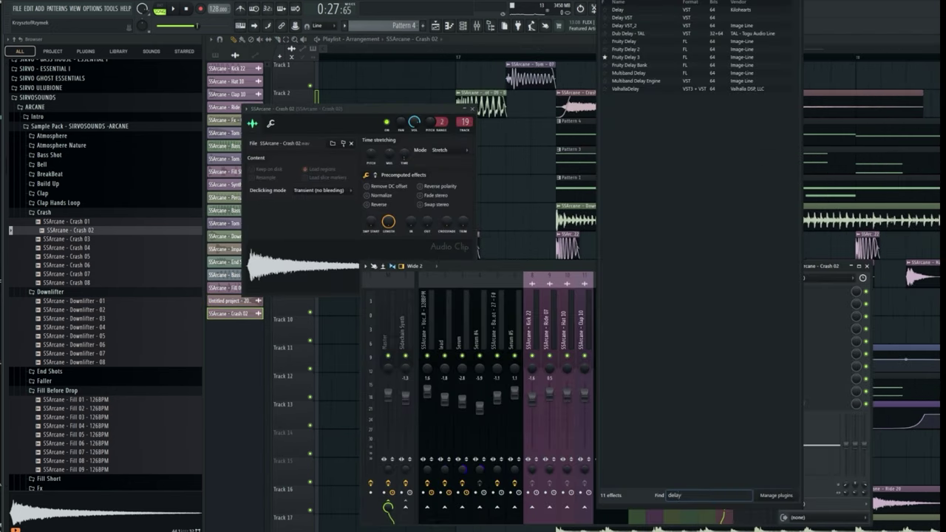
{"action": "double_click", "coordinate": [647, 59]}
Step: Add Kickstart 2 with its second curve shape to the crash, raise its track volume to 2.2 dB and play the drop
{"action": "left_click", "coordinate": [785, 366]}
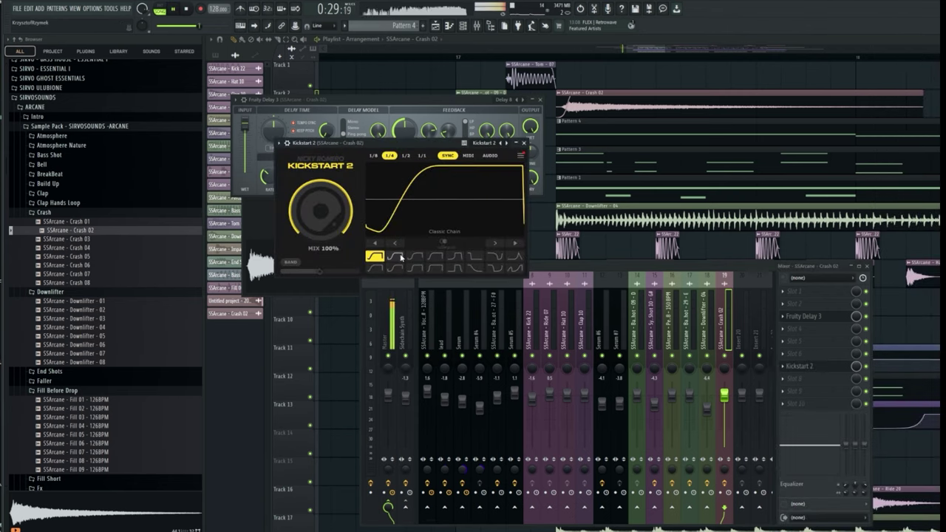
{"action": "left_click", "coordinate": [396, 256]}
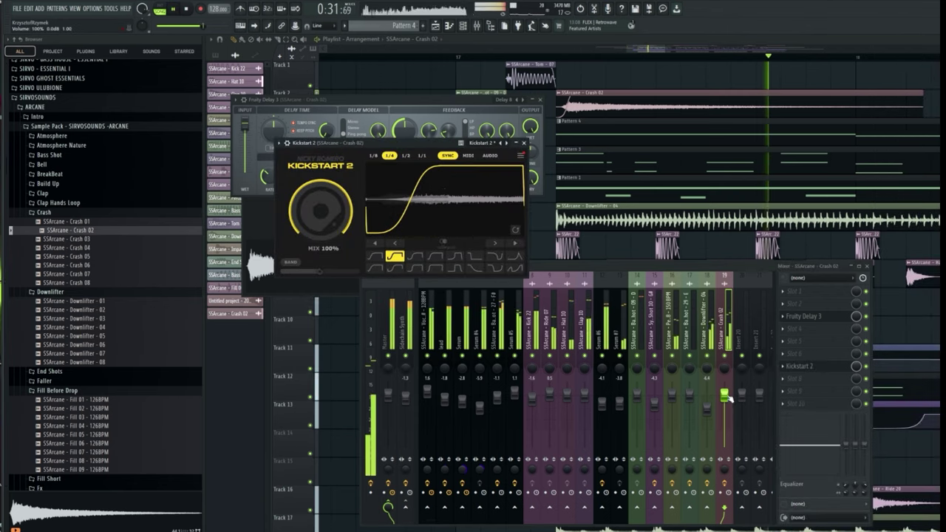
{"action": "left_click_drag", "start_coordinate": [724, 396], "coordinate": [724, 390]}
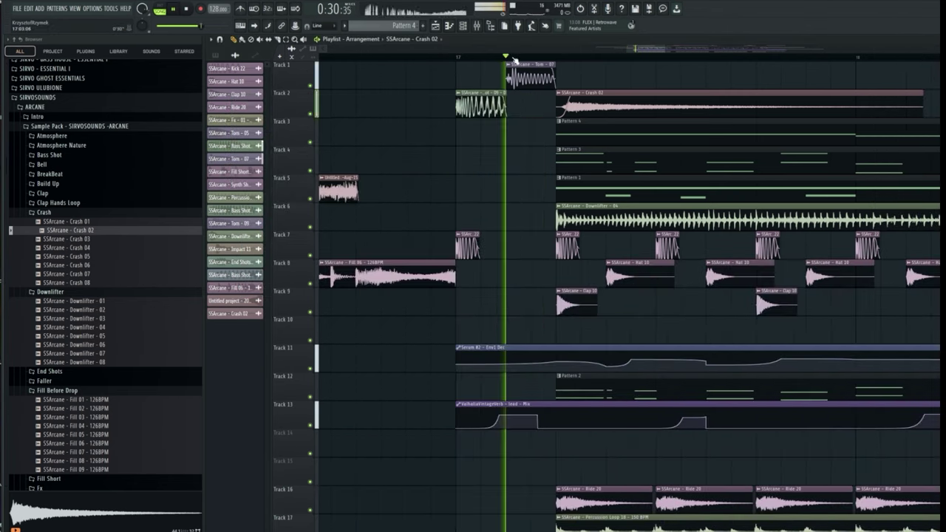
{"action": "scroll", "coordinate": [520, 63], "scroll_direction": "down", "scroll_amount": 5}
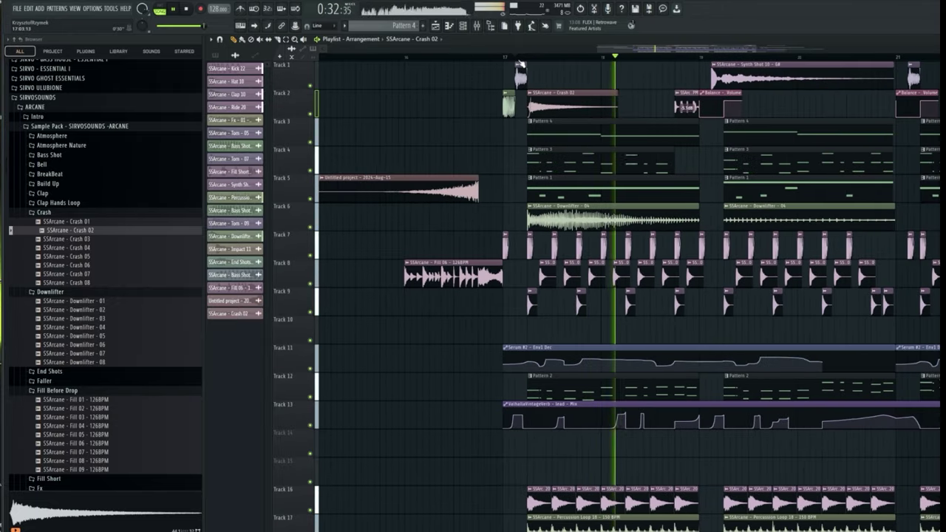
{"action": "scroll", "coordinate": [642, 59], "scroll_direction": "down", "scroll_amount": 3}
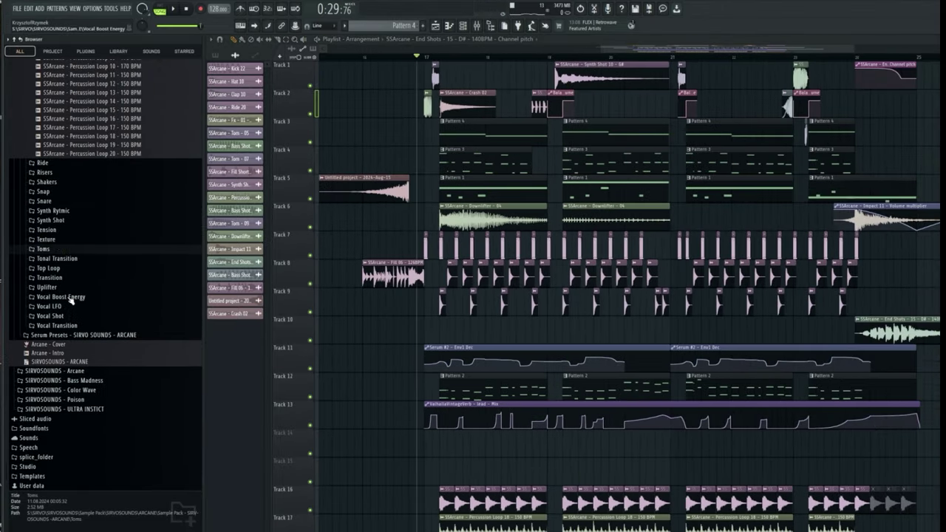
Step: Audition the Vocal Boost Energy samples and place Vocal Boost Energy 10 - F - 134BPM on Track 15 at bar 17
{"action": "left_click", "coordinate": [71, 298]}
{"action": "left_click", "coordinate": [87, 359]}
{"action": "scroll", "coordinate": [88, 358], "scroll_direction": "down", "scroll_amount": 3}
{"action": "left_click", "coordinate": [91, 323]}
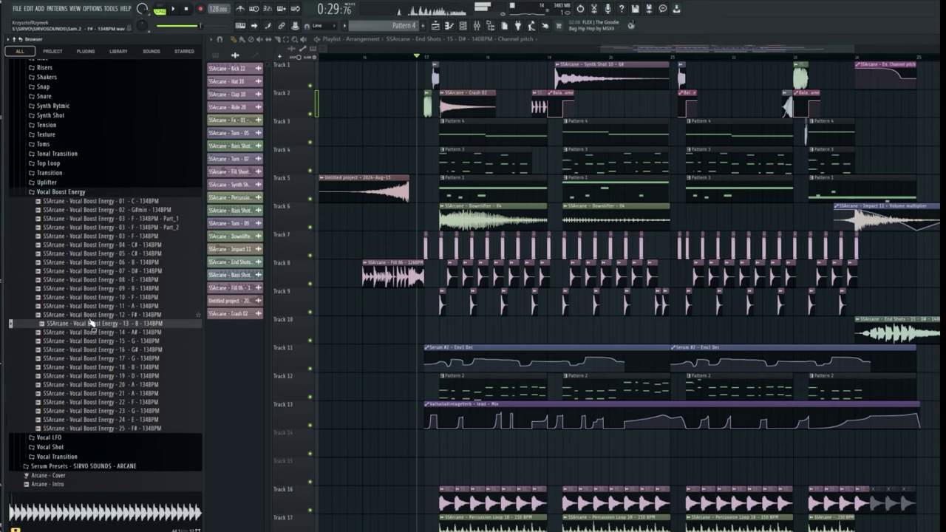
{"action": "left_click", "coordinate": [125, 254]}
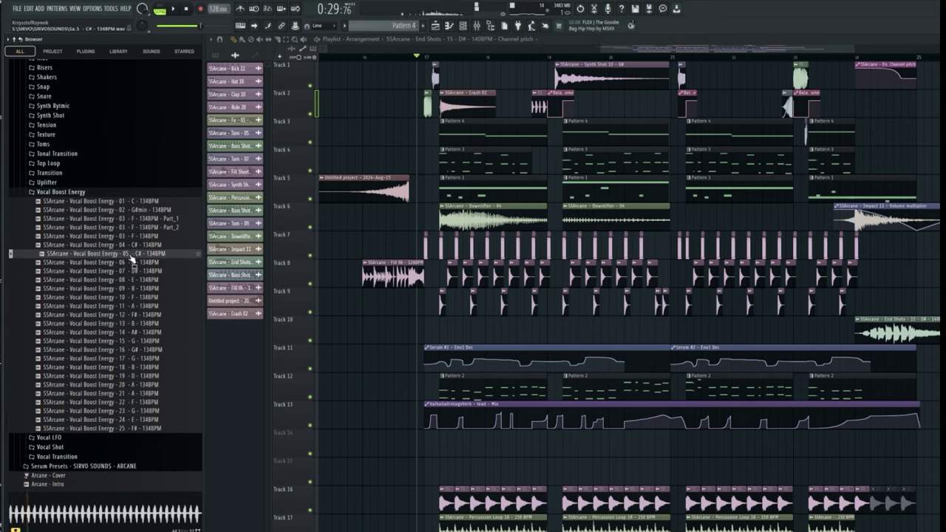
{"action": "left_click", "coordinate": [124, 297]}
{"action": "left_click", "coordinate": [123, 332]}
{"action": "left_click_drag", "start_coordinate": [124, 297], "coordinate": [430, 473]}
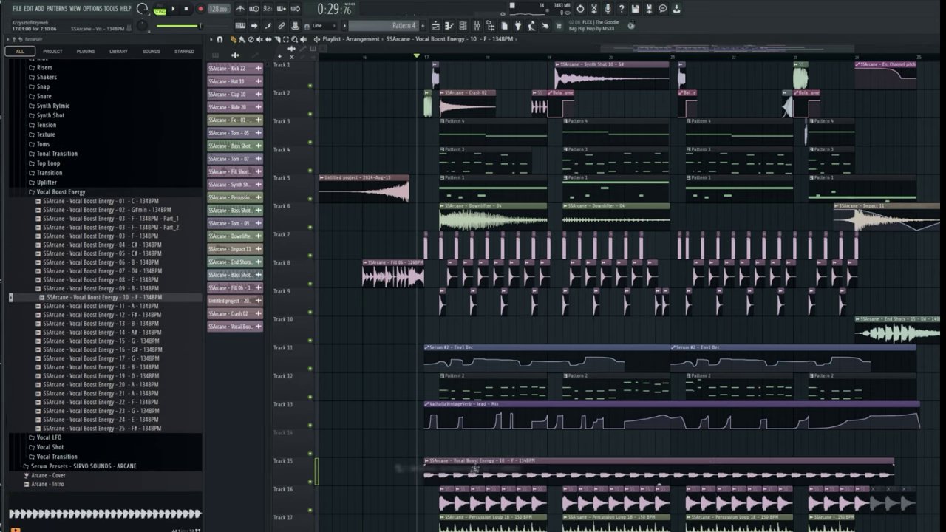
Step: Fit Vocal Boost Energy 10 to the project tempo and set its time stretching mode to Stretch
{"action": "double_click", "coordinate": [436, 461]}
{"action": "right_click", "coordinate": [416, 170]}
{"action": "left_click", "coordinate": [445, 193]}
{"action": "left_click", "coordinate": [640, 344]}
{"action": "left_click", "coordinate": [455, 163]}
{"action": "left_click", "coordinate": [457, 178]}
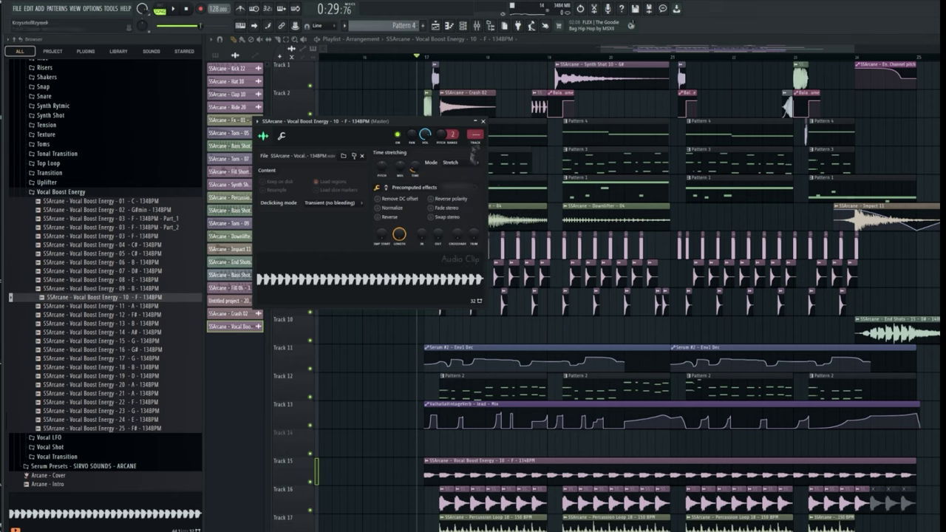
Step: Route Vocal Boost Energy 10 to mixer track 20 and add Kickstart 2 and GClip to it
{"action": "key", "text": "ctrl+l"}
{"action": "left_click", "coordinate": [830, 352]}
{"action": "left_click", "coordinate": [903, 388]}
{"action": "left_click", "coordinate": [826, 317]}
{"action": "left_click", "coordinate": [903, 370]}
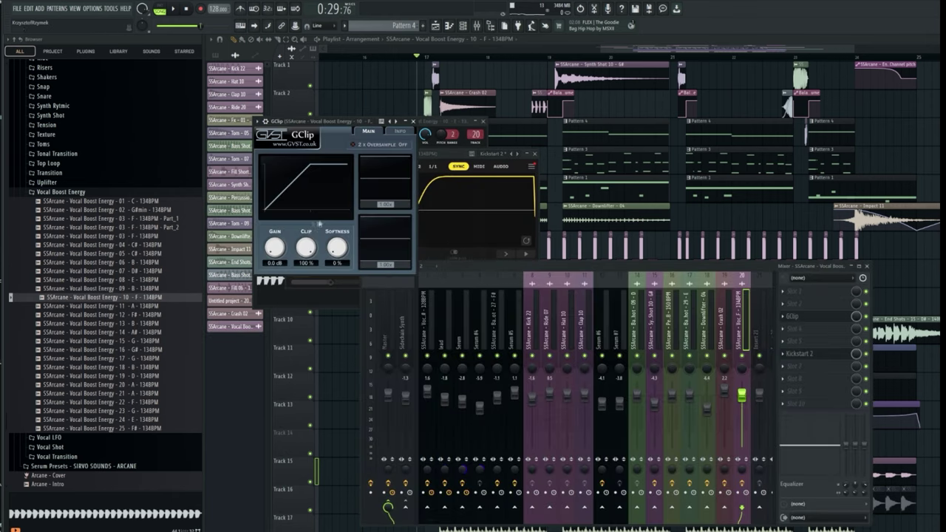
Step: Add Fruity Parametric EQ 2 after GClip and raise its high-pass cutoff to about 262 Hz
{"action": "left_click", "coordinate": [827, 329]}
{"action": "left_click", "coordinate": [903, 348]}
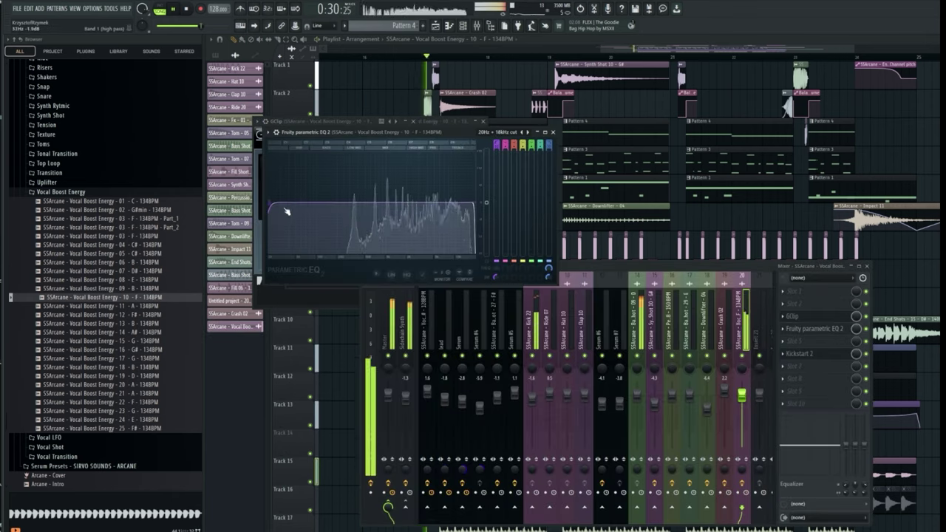
{"action": "left_click_drag", "start_coordinate": [271, 203], "coordinate": [339, 202]}
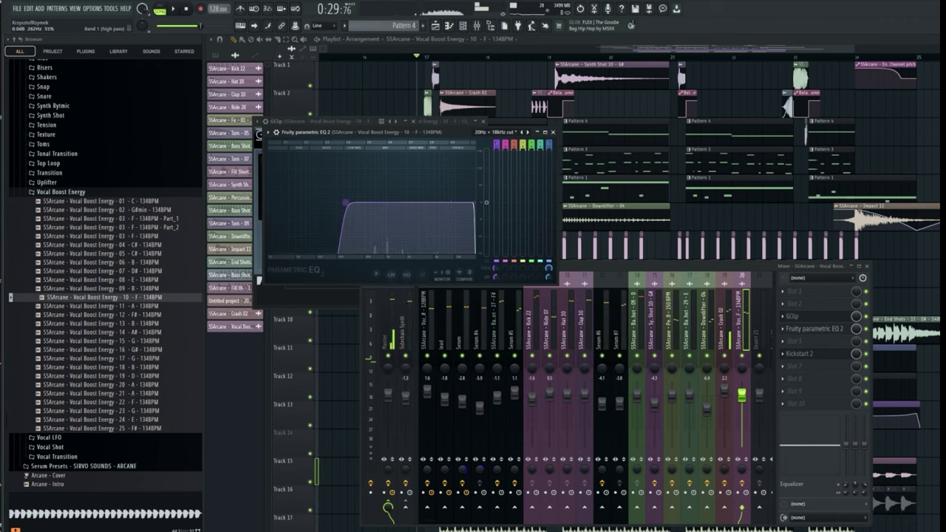
{"action": "key", "text": "F12"}
Step: Try a +300 cents pitch shift on the vocal, audition alternatives and replace its sample with Vocal Boost Energy 18 - B - 134BPM
{"action": "double_click", "coordinate": [480, 473]}
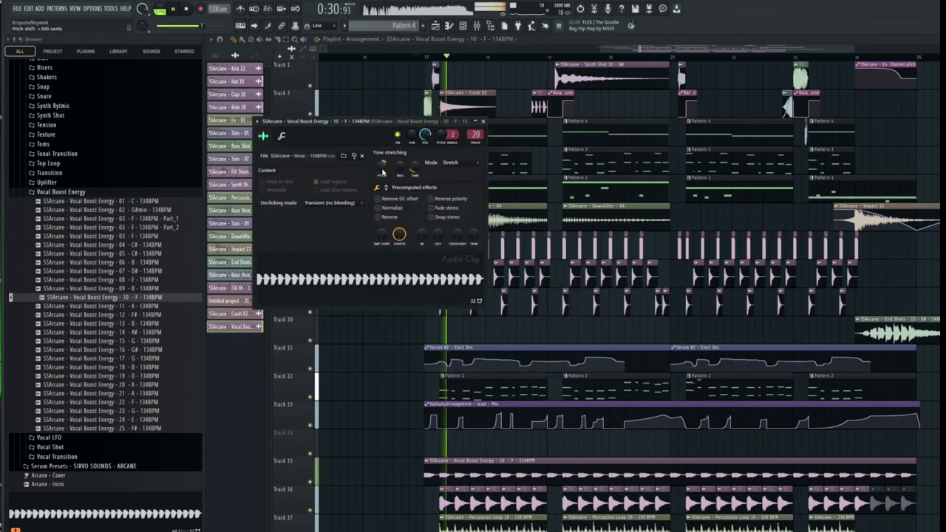
{"action": "key", "text": "space"}
{"action": "left_click", "coordinate": [126, 349]}
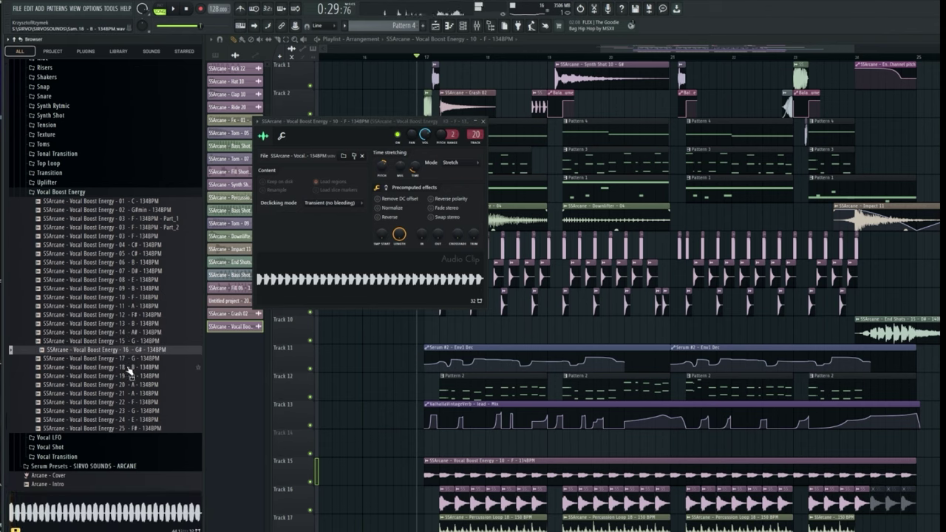
{"action": "left_click", "coordinate": [128, 368]}
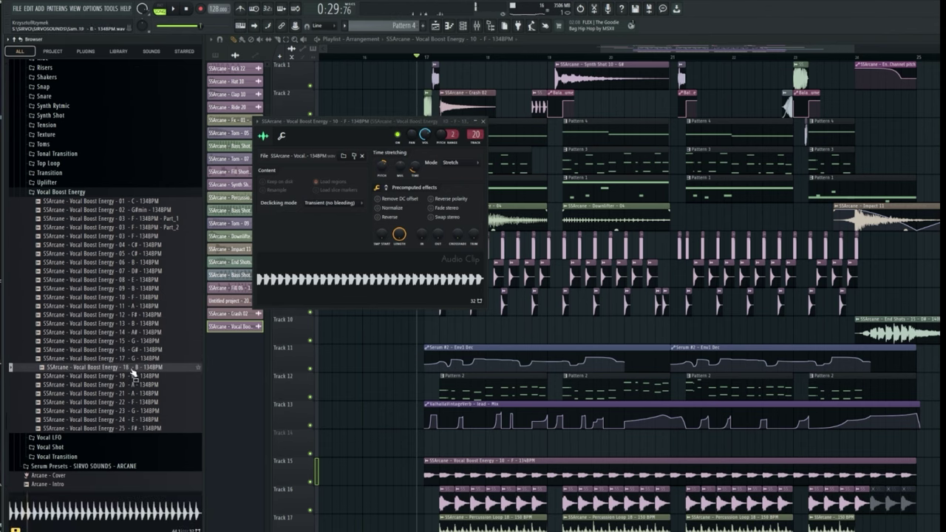
{"action": "left_click_drag", "start_coordinate": [311, 259], "coordinate": [314, 263]}
Step: Raise Vocal Boost Energy 18's pitch shift to +500 cents while playing the drop
{"action": "key", "text": "space"}
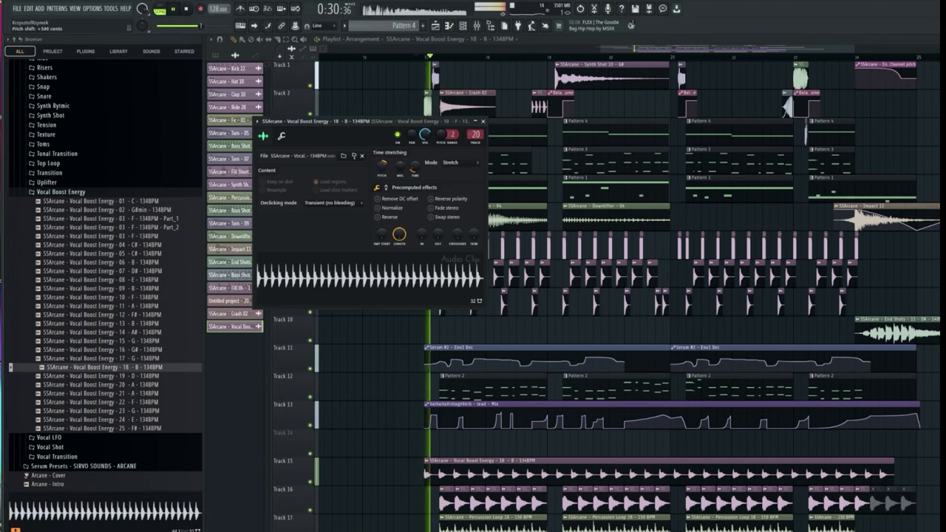
{"action": "scroll", "coordinate": [380, 171], "scroll_direction": "up", "scroll_amount": 1}
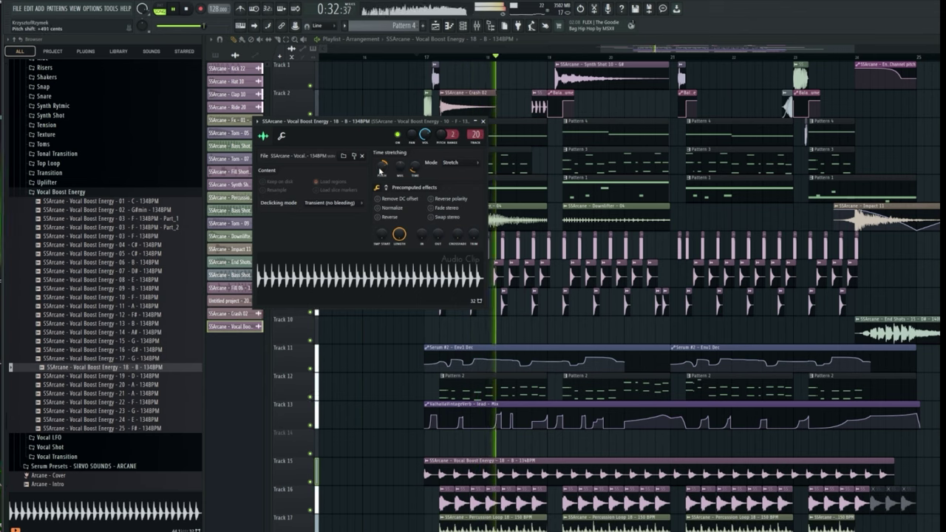
{"action": "key", "text": "space"}
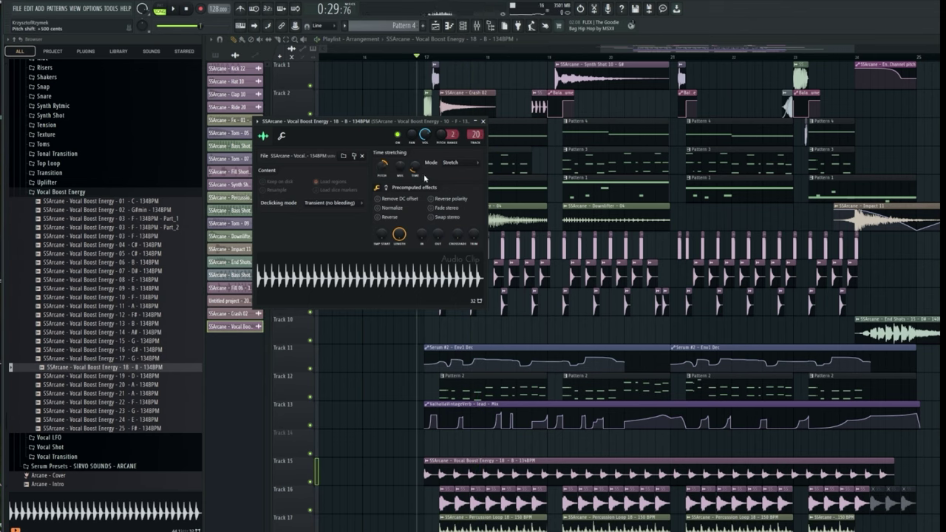
Step: Set Vocal Boost Energy 18's time stretching source tempo to 134 BPM and play the drop
{"action": "right_click", "coordinate": [415, 167]}
{"action": "left_click", "coordinate": [441, 182]}
{"action": "left_click", "coordinate": [616, 349]}
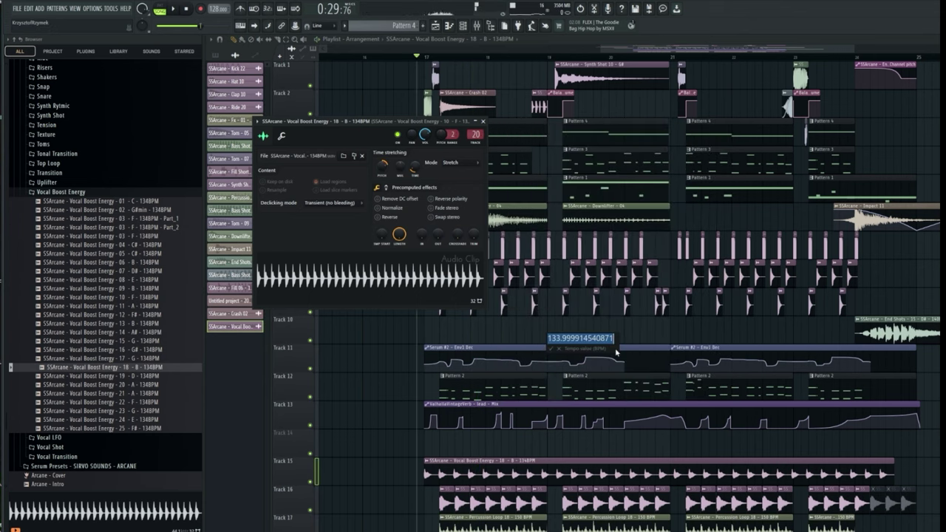
{"action": "type", "text": "134"}
{"action": "key", "text": "Return"}
{"action": "key", "text": "space"}
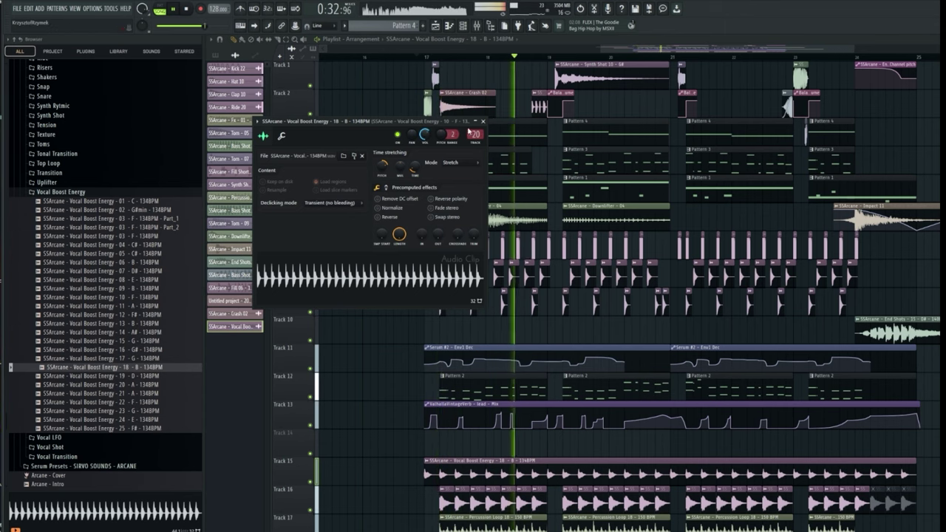
{"action": "key", "text": "Escape"}
{"action": "key", "text": "space"}
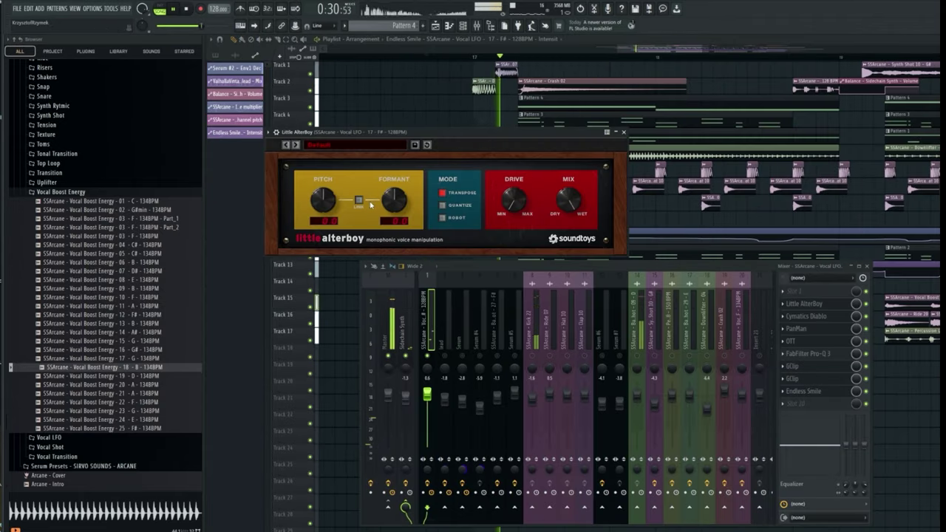
Step: Test Little AlterBoy's Formant on the Vocal LFO mixer track during playback and create an automation clip for it
{"action": "left_click_drag", "start_coordinate": [397, 189], "coordinate": [410, 171]}
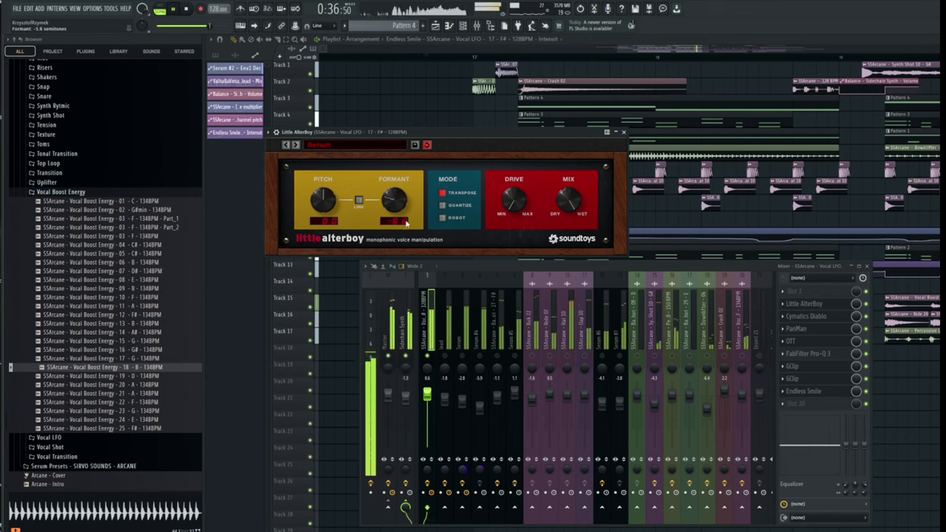
{"action": "key", "text": "space"}
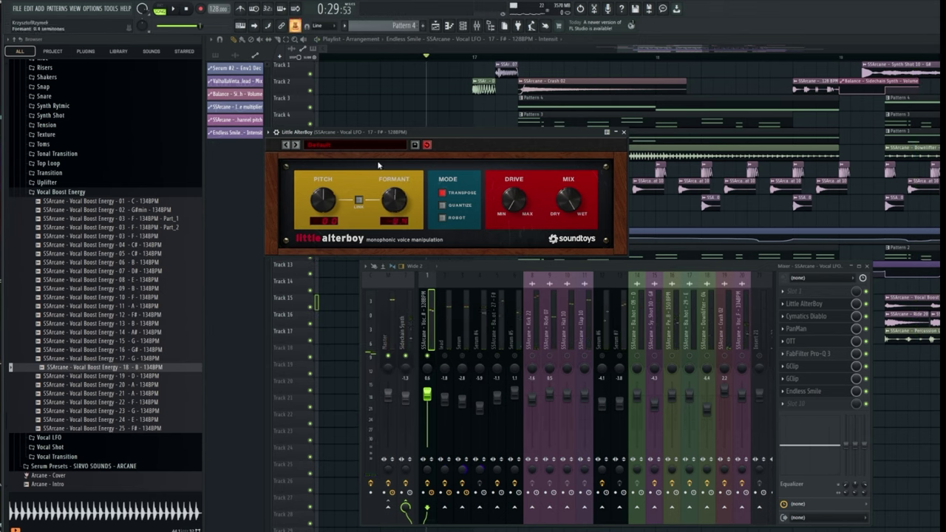
{"action": "left_click", "coordinate": [294, 25]}
{"action": "left_click", "coordinate": [333, 74]}
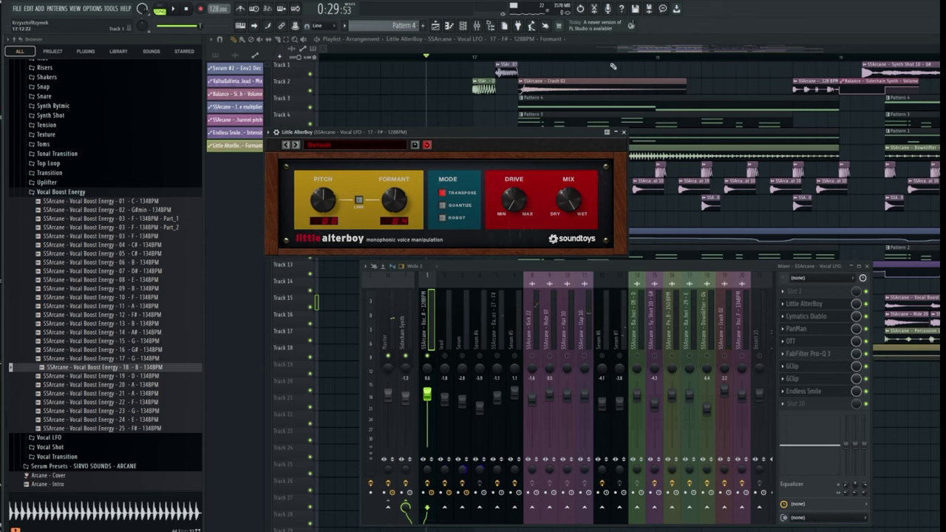
Step: Shape the Formant automation on Track 18 during playback with points at bar 18, midway through it and at bar 19
{"action": "left_click", "coordinate": [637, 50]}
{"action": "key", "text": "space"}
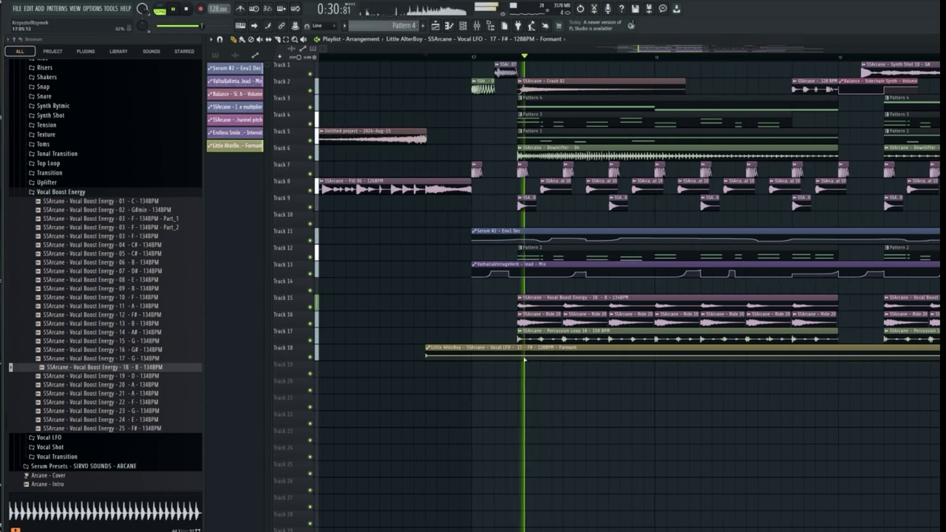
{"action": "key", "text": "space"}
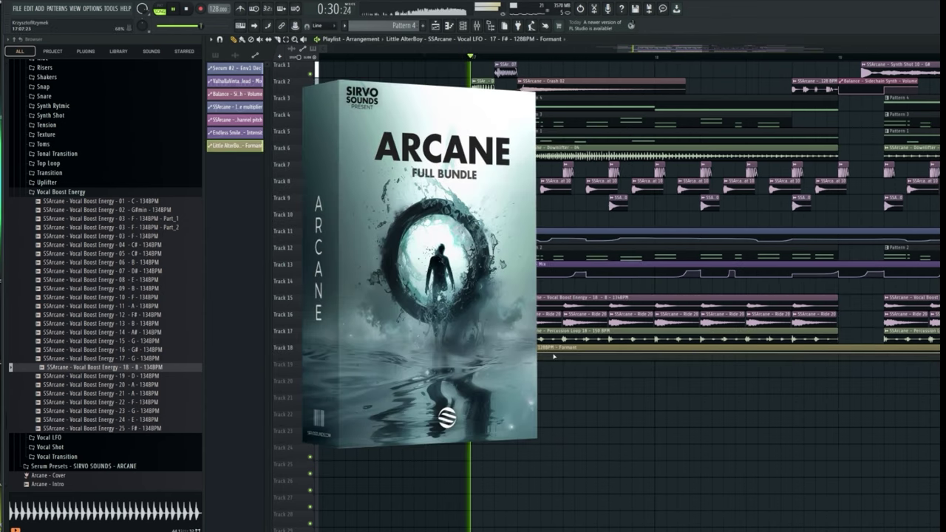
{"action": "right_click", "coordinate": [655, 354]}
{"action": "key", "text": "space"}
{"action": "key", "text": "space"}
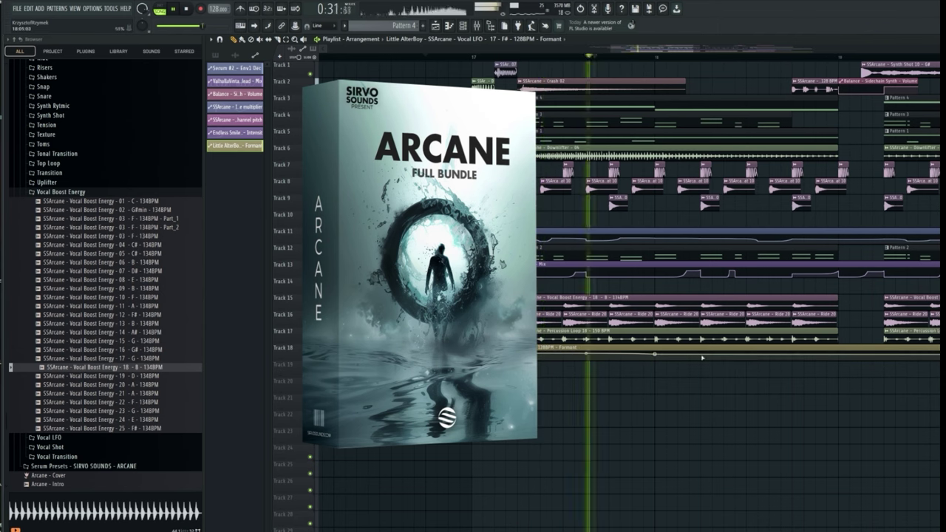
{"action": "right_click", "coordinate": [747, 358]}
{"action": "right_click", "coordinate": [838, 354]}
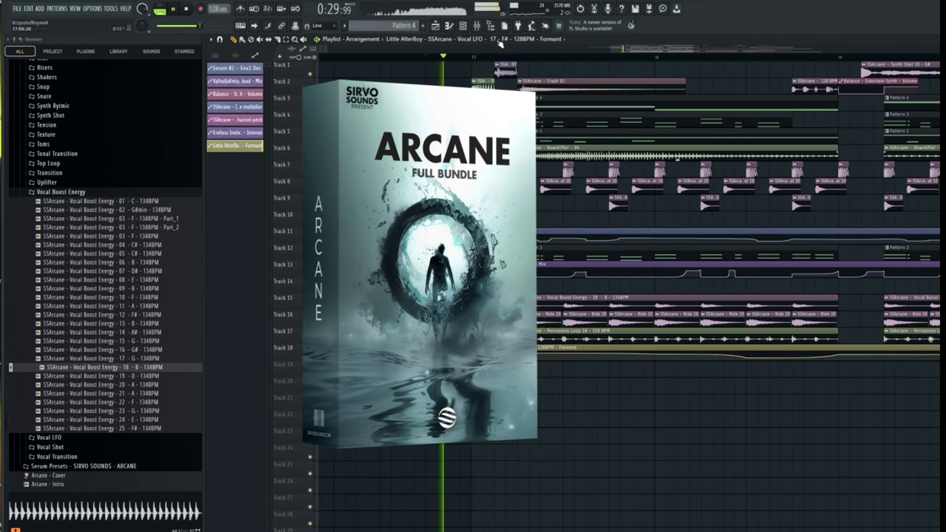
Step: Check the Vocal LFO's mixer effects and play through the drop to review the arrangement
{"action": "left_click", "coordinate": [477, 25]}
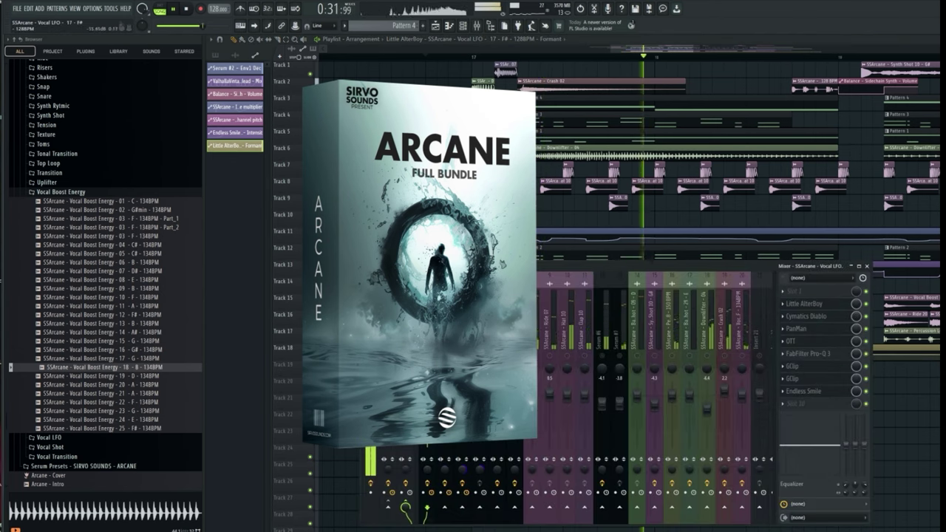
{"action": "left_click", "coordinate": [653, 50]}
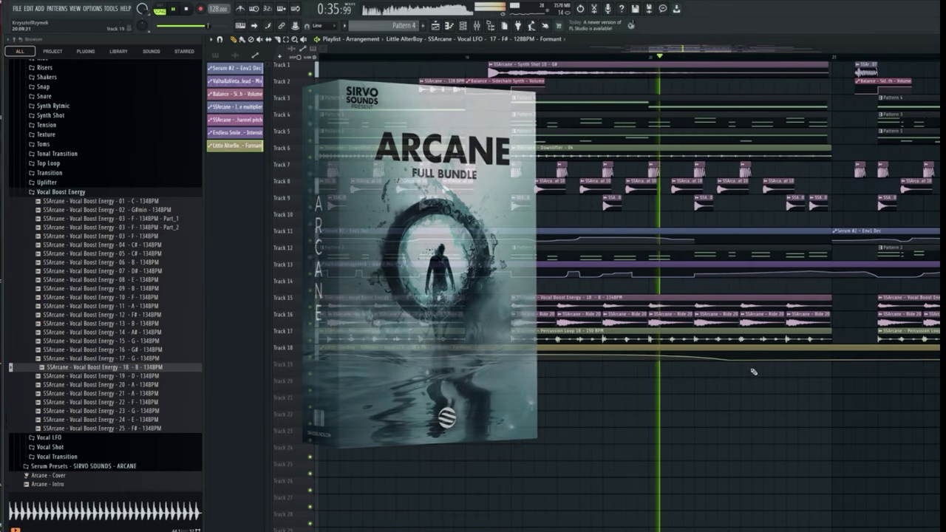
{"action": "key", "text": "space"}
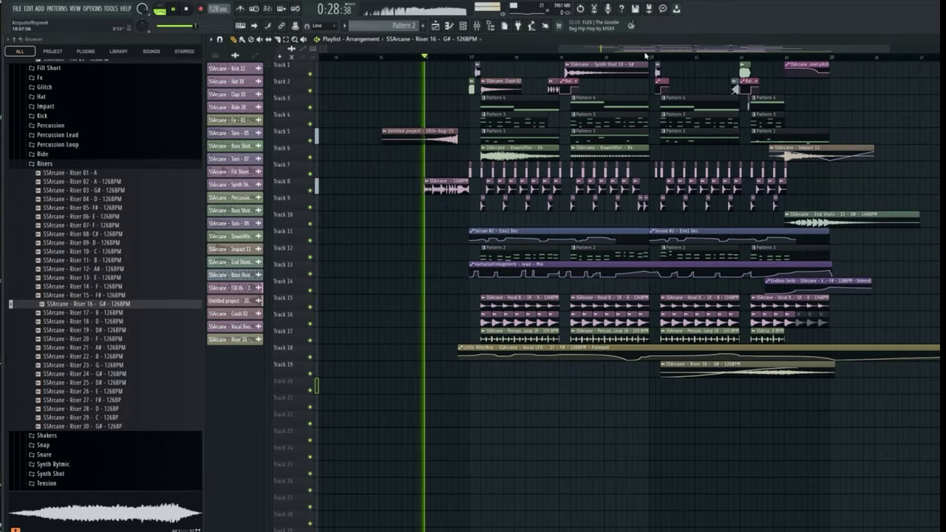
{"action": "scroll", "coordinate": [748, 59], "scroll_direction": "down", "scroll_amount": 5}
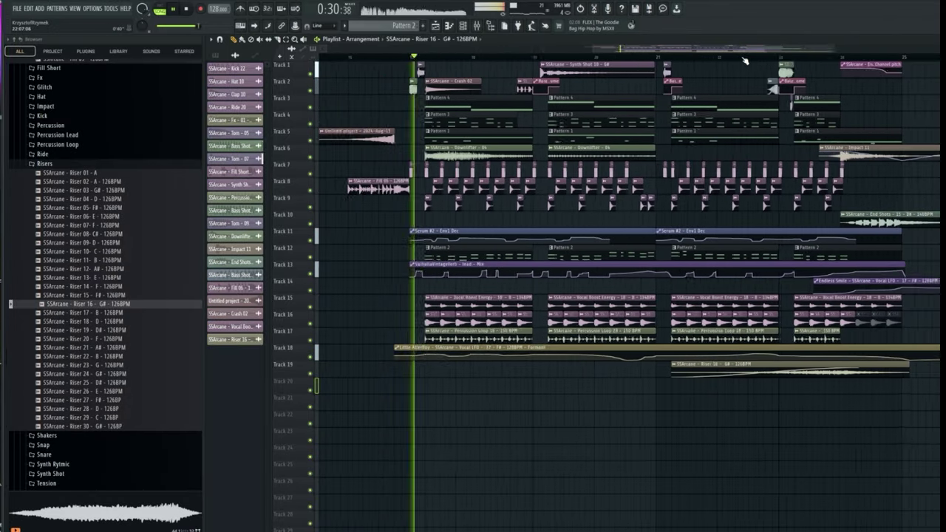